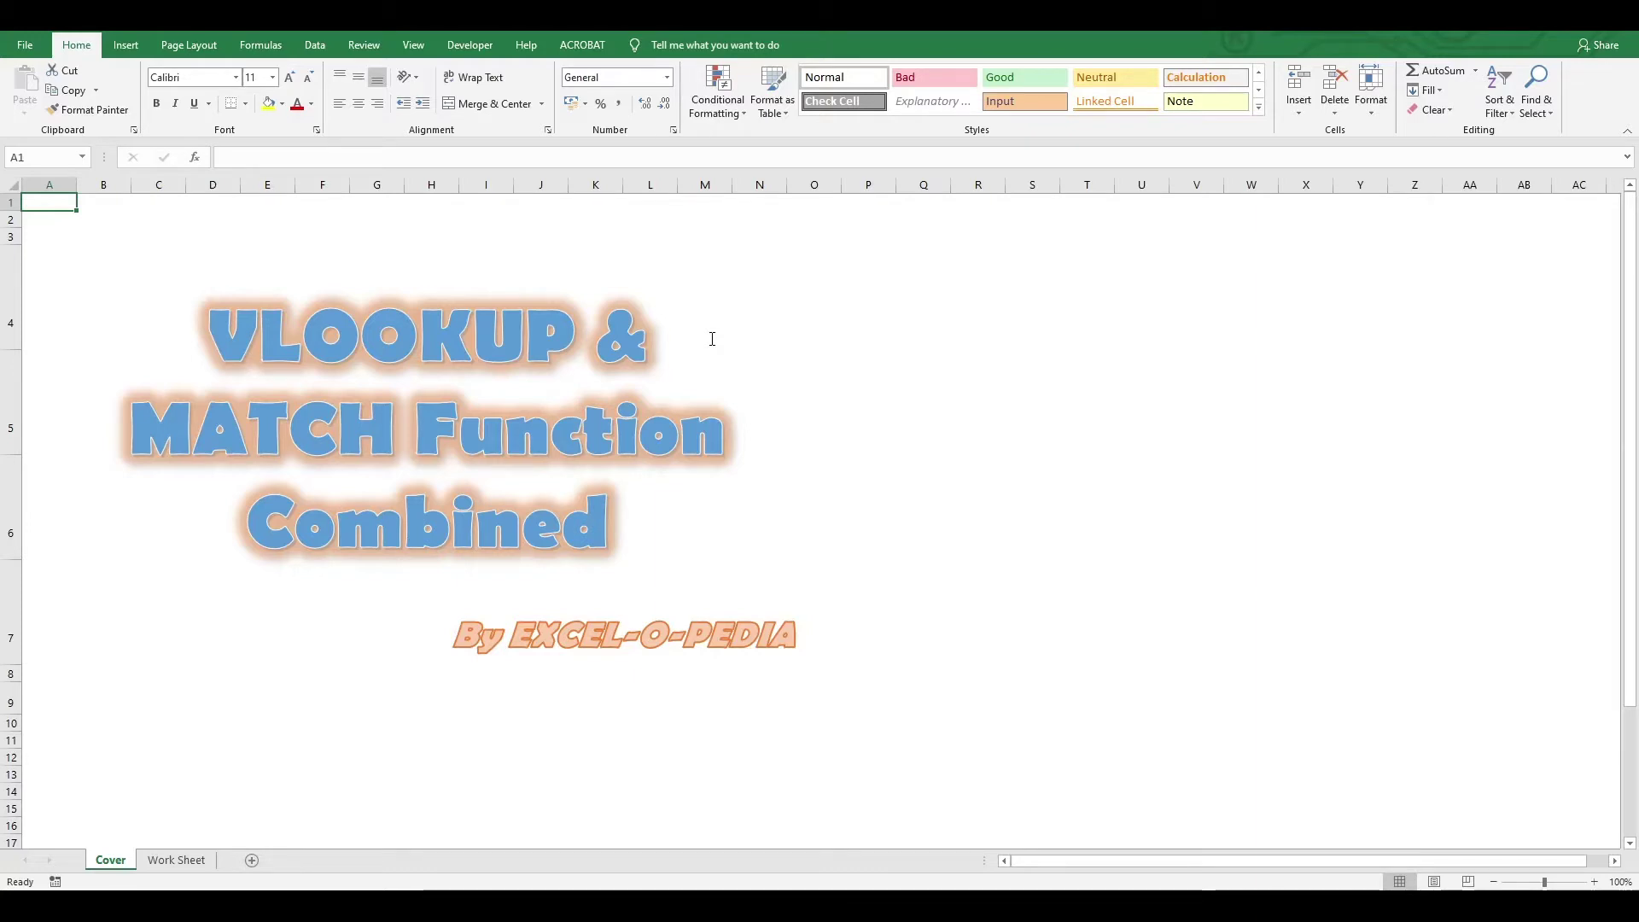
Switch to the Work Sheet and examine the country names in the first column of the data table.
{"action": "key", "text": "ctrl+Page_Down"}
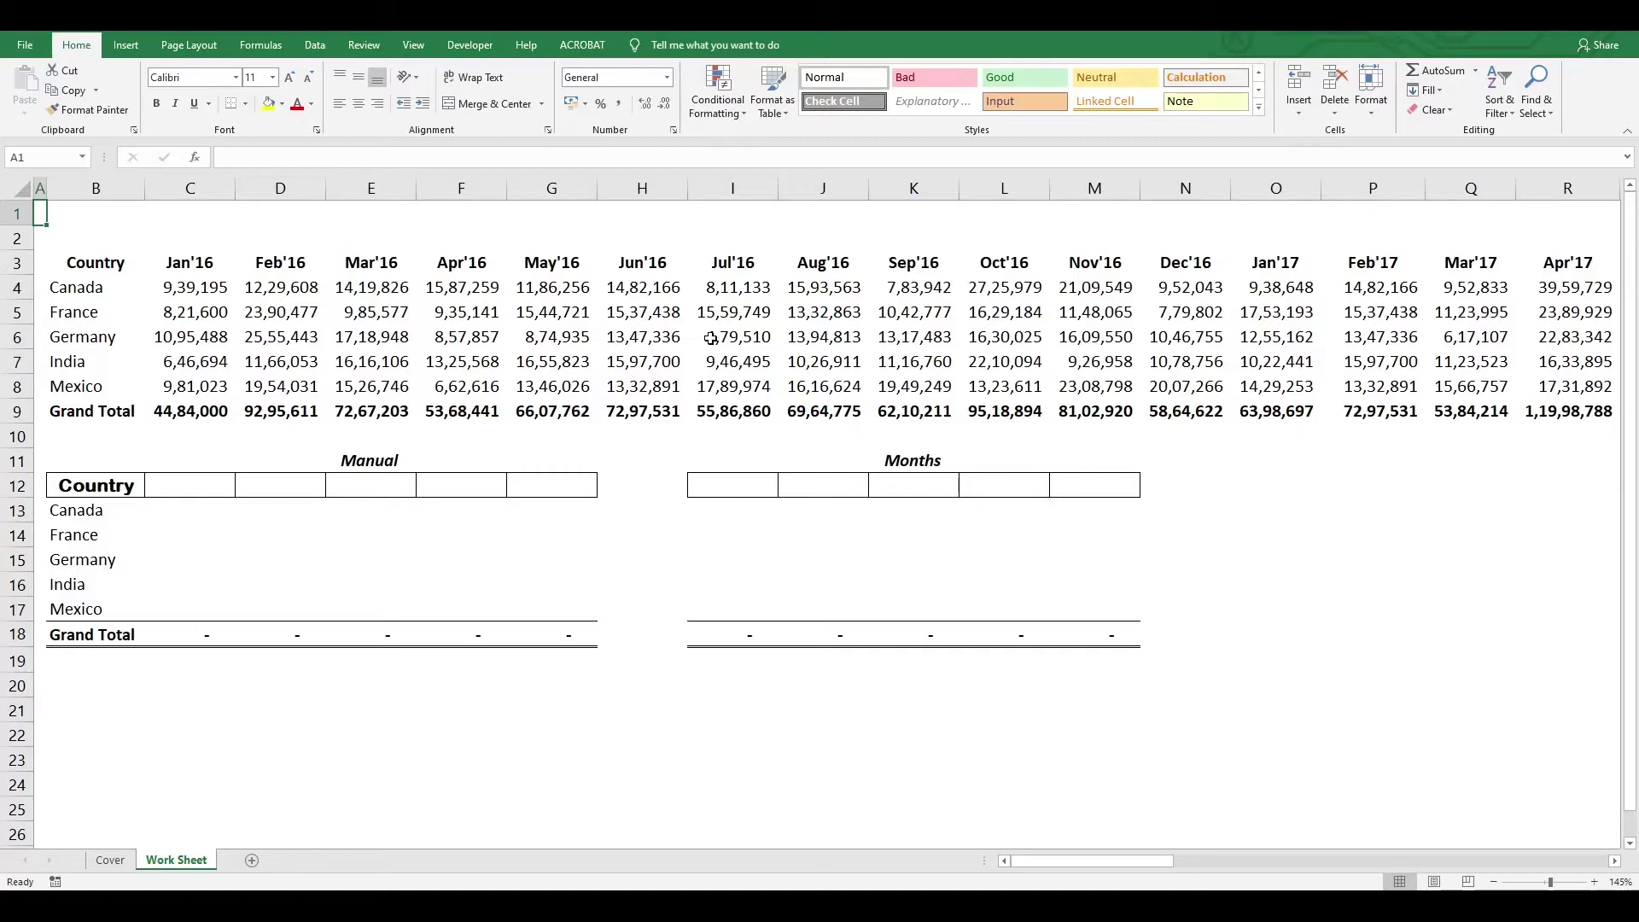
{"action": "key", "text": "Down"}
{"action": "key", "text": "Down"}
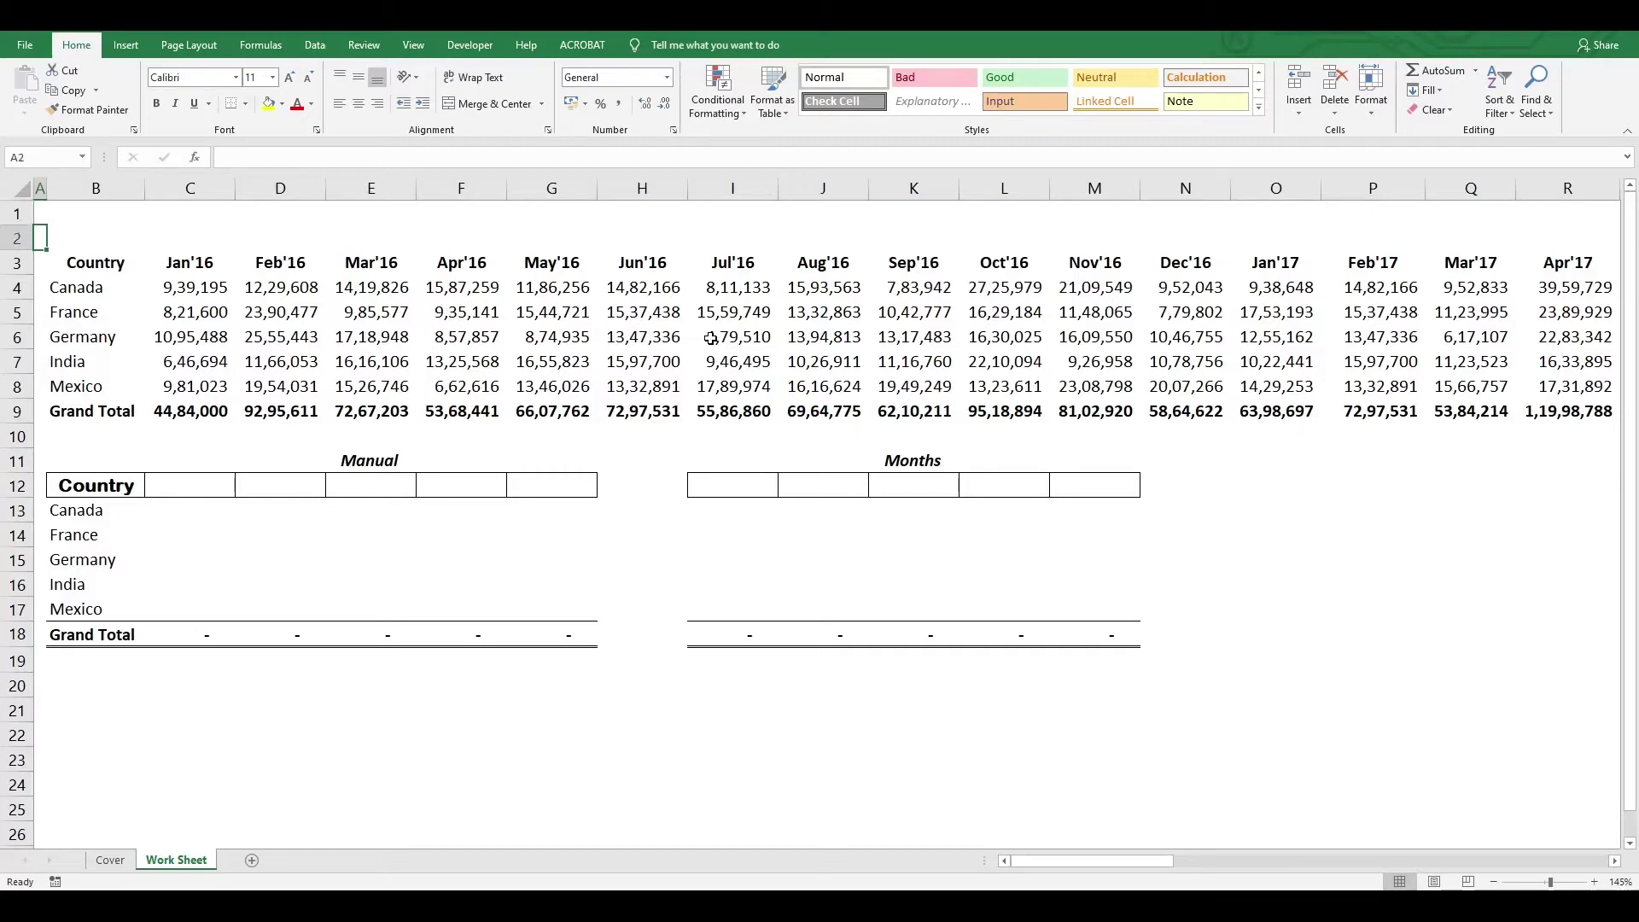
{"action": "key", "text": "Right"}
{"action": "key", "text": "Down"}
{"action": "key", "text": "shift+Down"}
{"action": "key", "text": "shift+Down"}
{"action": "key", "text": "shift+Down"}
{"action": "key", "text": "shift+Down"}
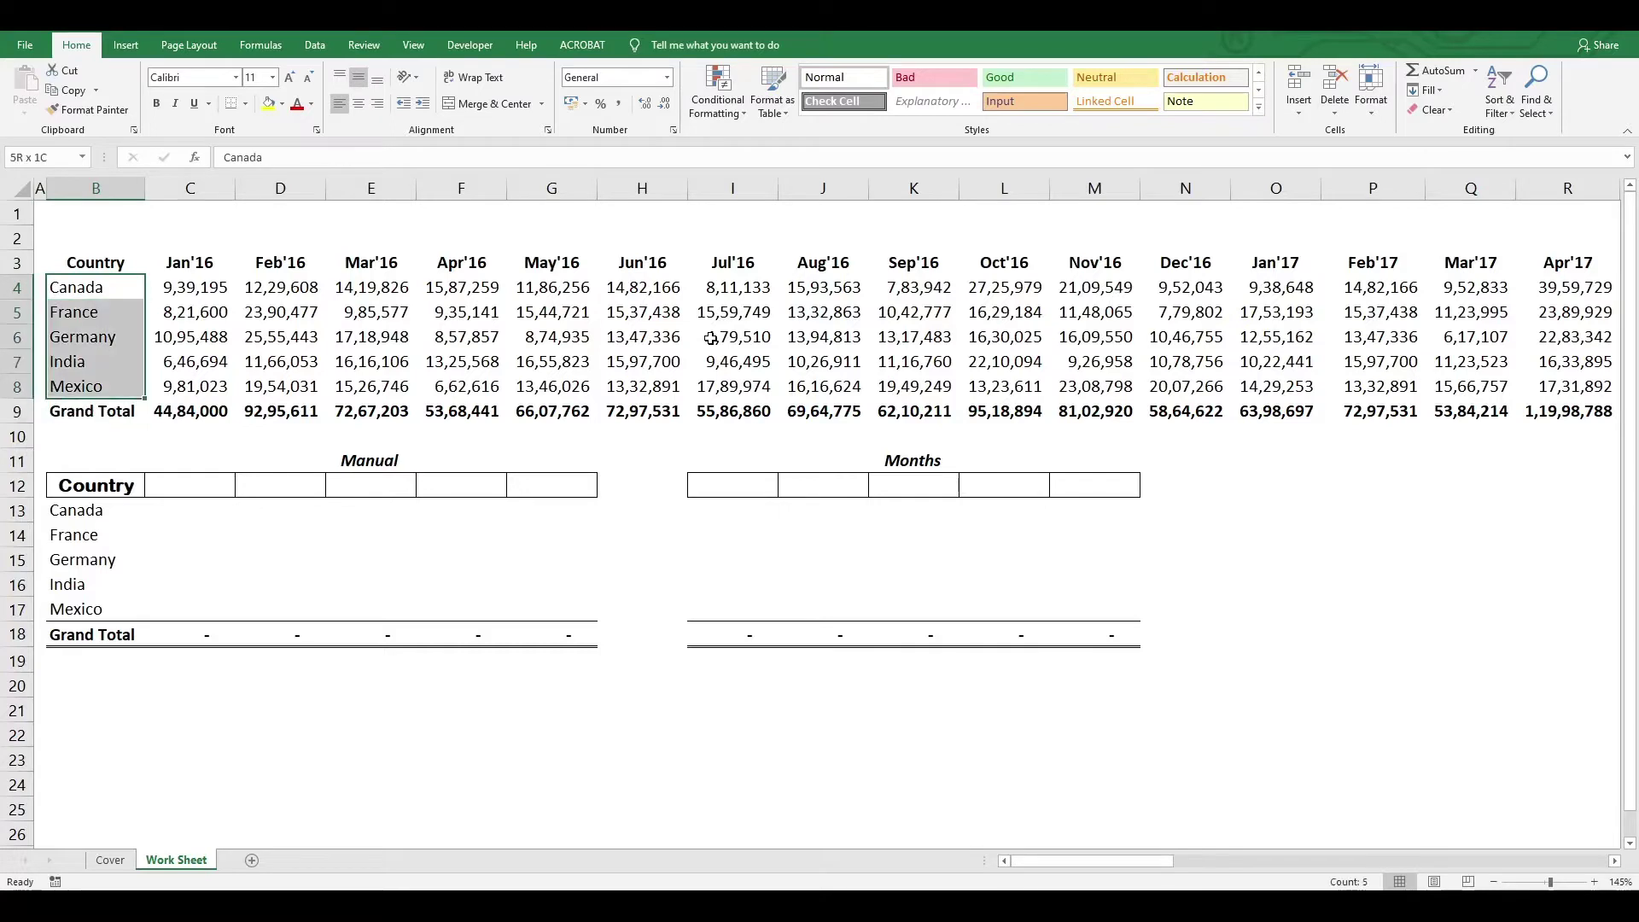
{"action": "key", "text": "Right"}
{"action": "key", "text": "Left"}
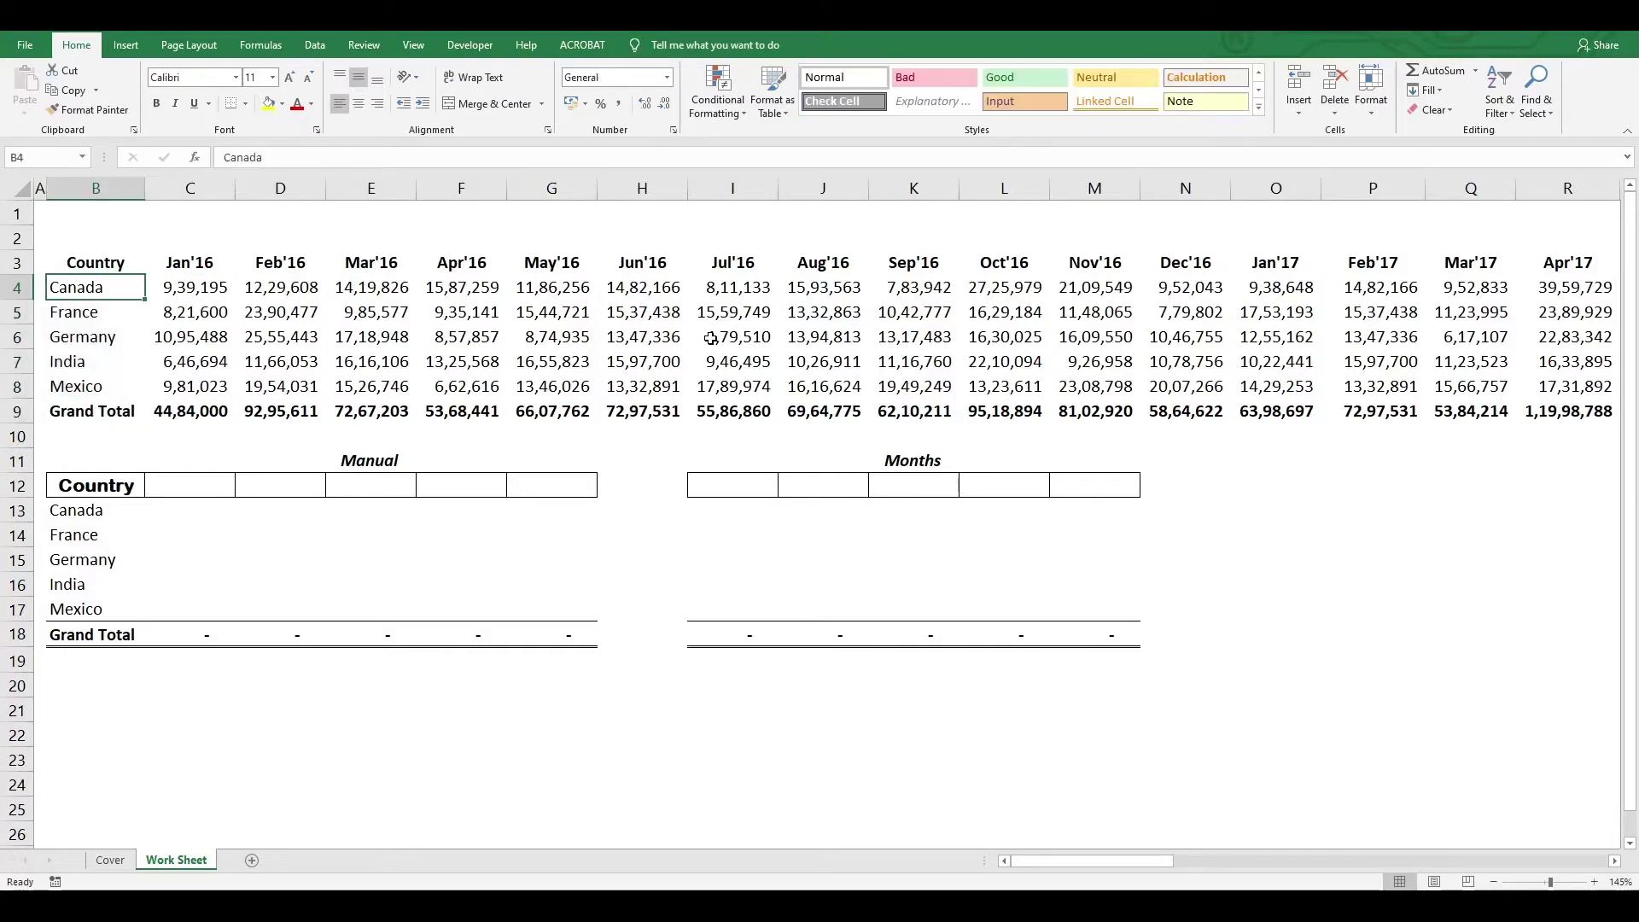
{"action": "key", "text": "shift+Down"}
{"action": "key", "text": "shift+Down"}
{"action": "key", "text": "shift+Down"}
{"action": "key", "text": "shift+Down"}
Examine the full run of month headers across row 3 of the data table.
{"action": "key", "text": "Right"}
{"action": "key", "text": "Up"}
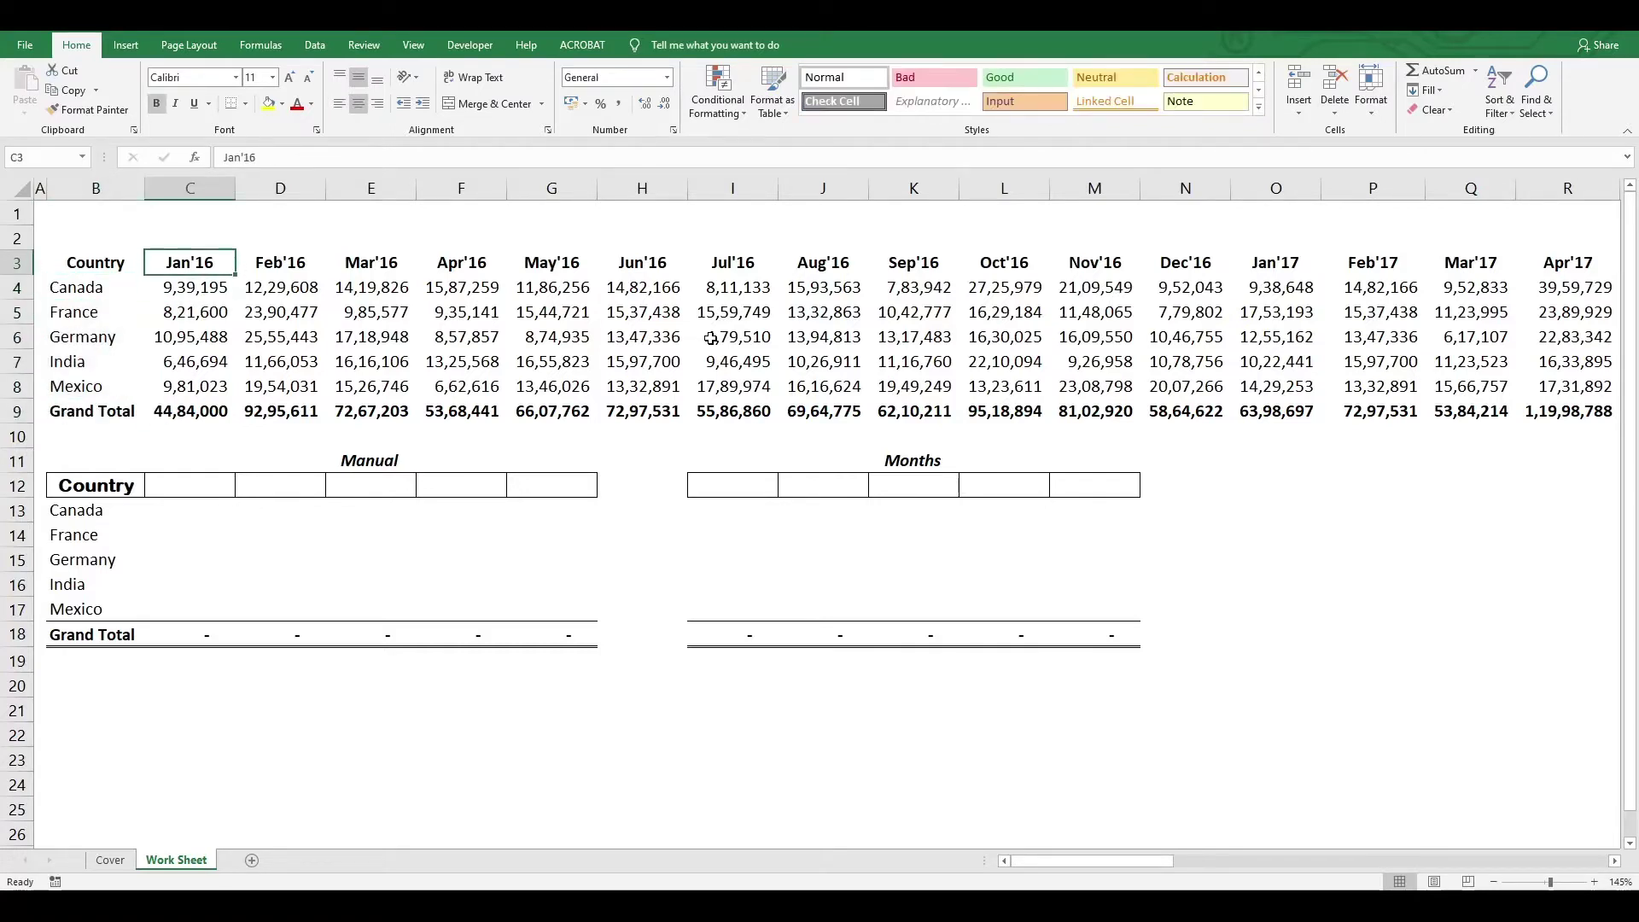
{"action": "key", "text": "ctrl+shift+Right"}
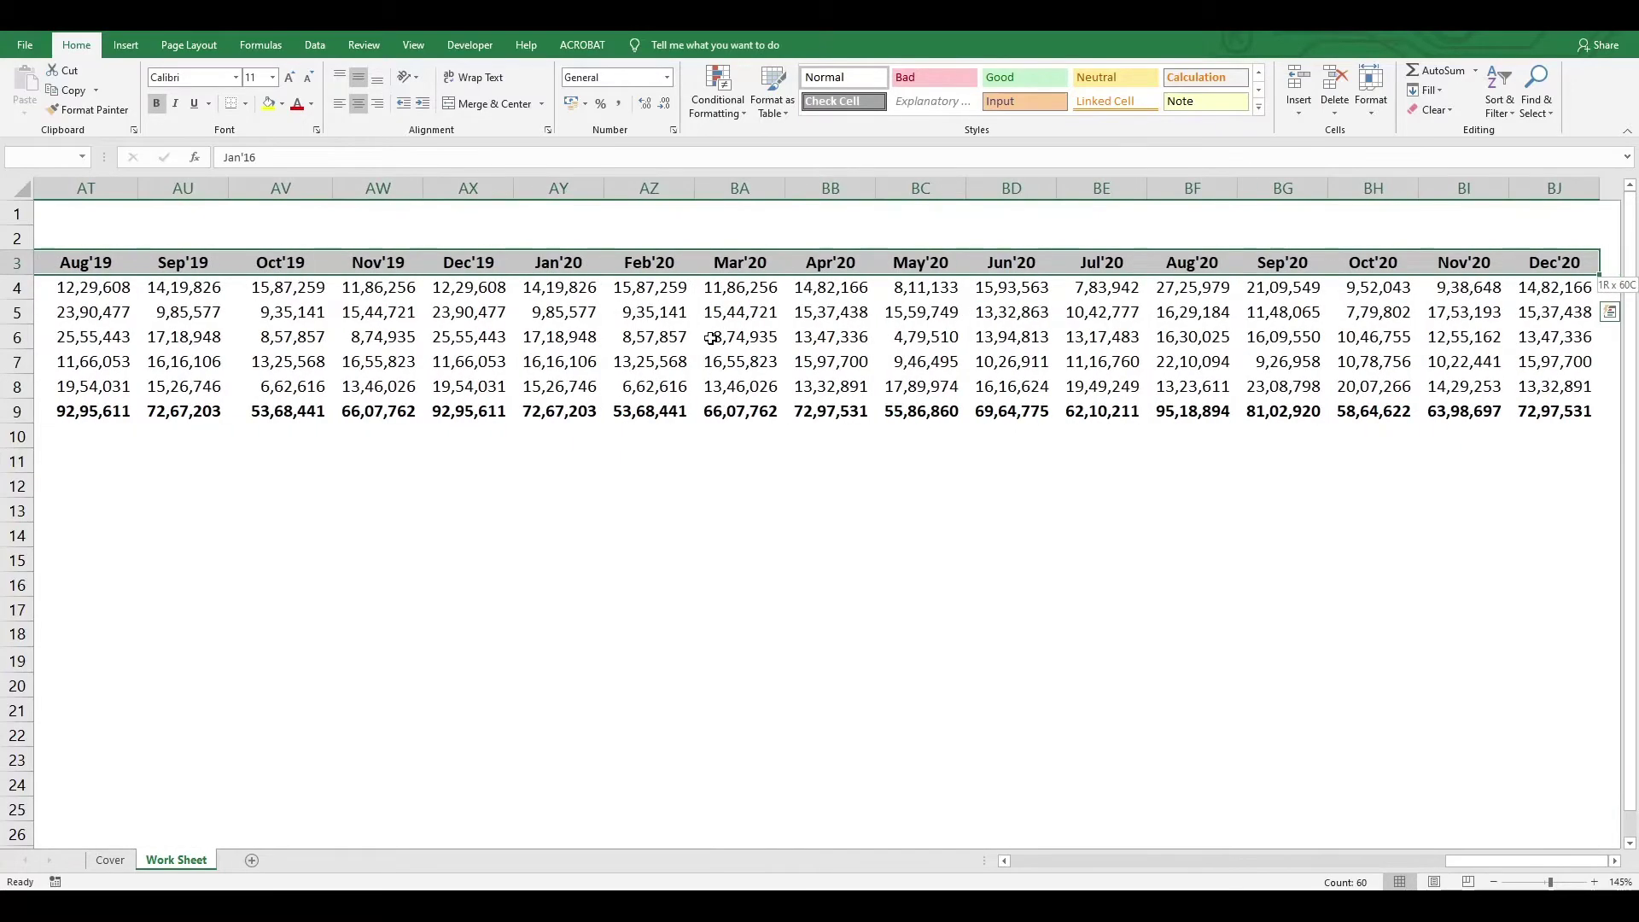
{"action": "key", "text": "Down"}
{"action": "key", "text": "Left"}
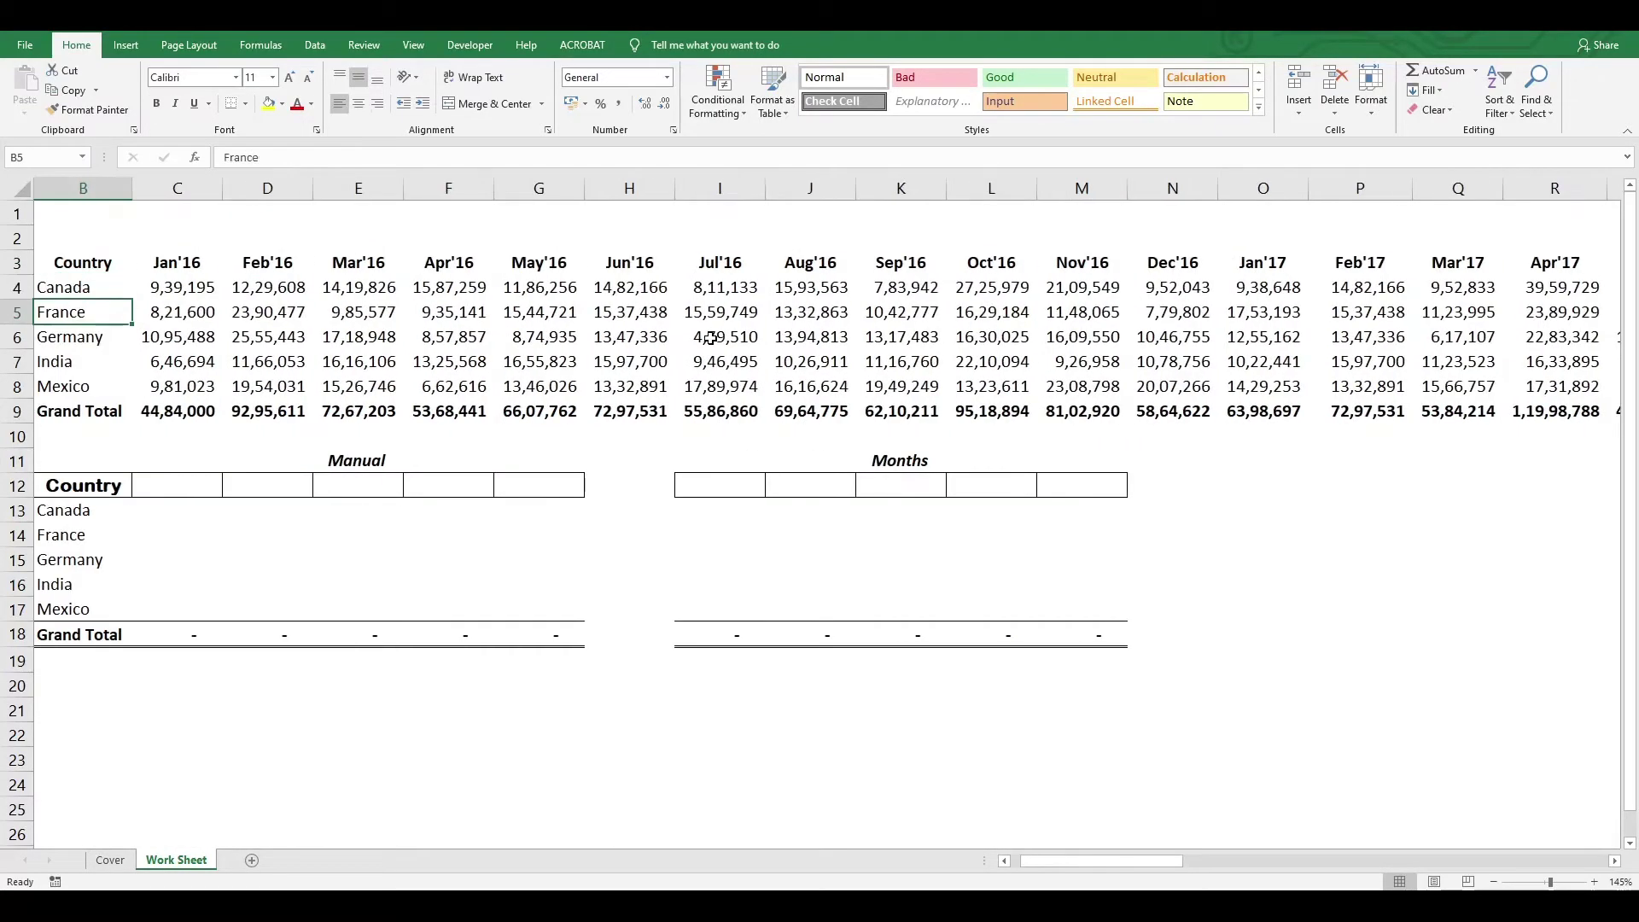
{"action": "key", "text": "Right"}
{"action": "key", "text": "Left"}
{"action": "key", "text": "Left"}
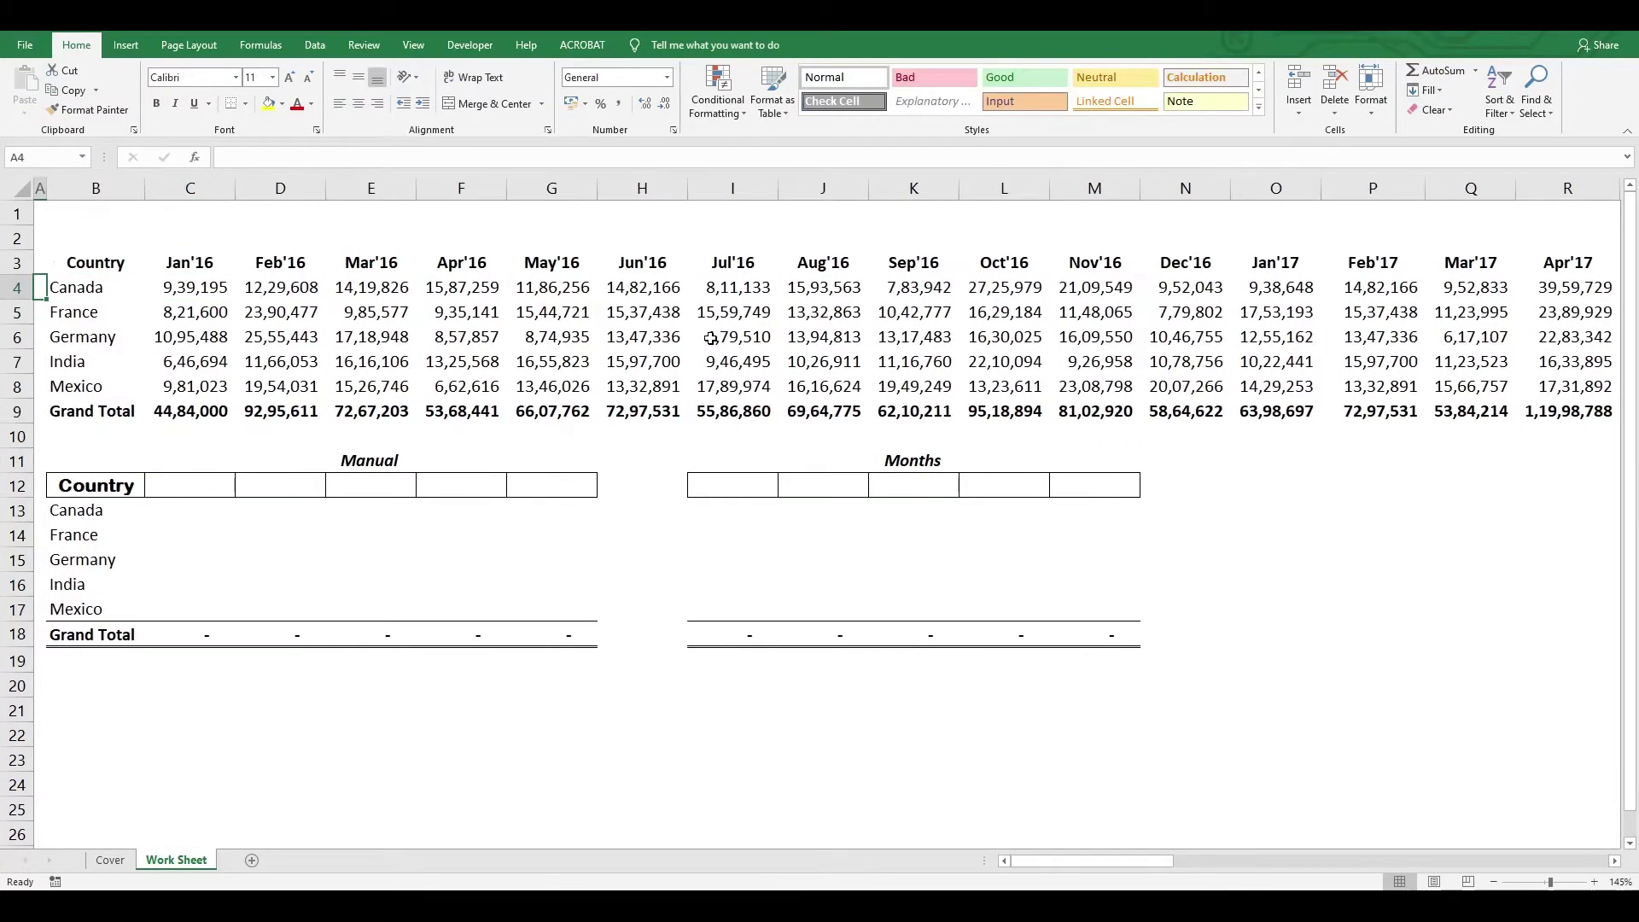
{"action": "key", "text": "Right"}
{"action": "key", "text": "Right"}
{"action": "key", "text": "Left"}
Examine the Manual and Months report tables below the data, spanning B11:M18.
{"action": "key", "text": "Down"}
{"action": "key", "text": "Down"}
{"action": "key", "text": "Down"}
{"action": "key", "text": "Down"}
{"action": "key", "text": "Down"}
{"action": "key", "text": "Down"}
{"action": "key", "text": "Down"}
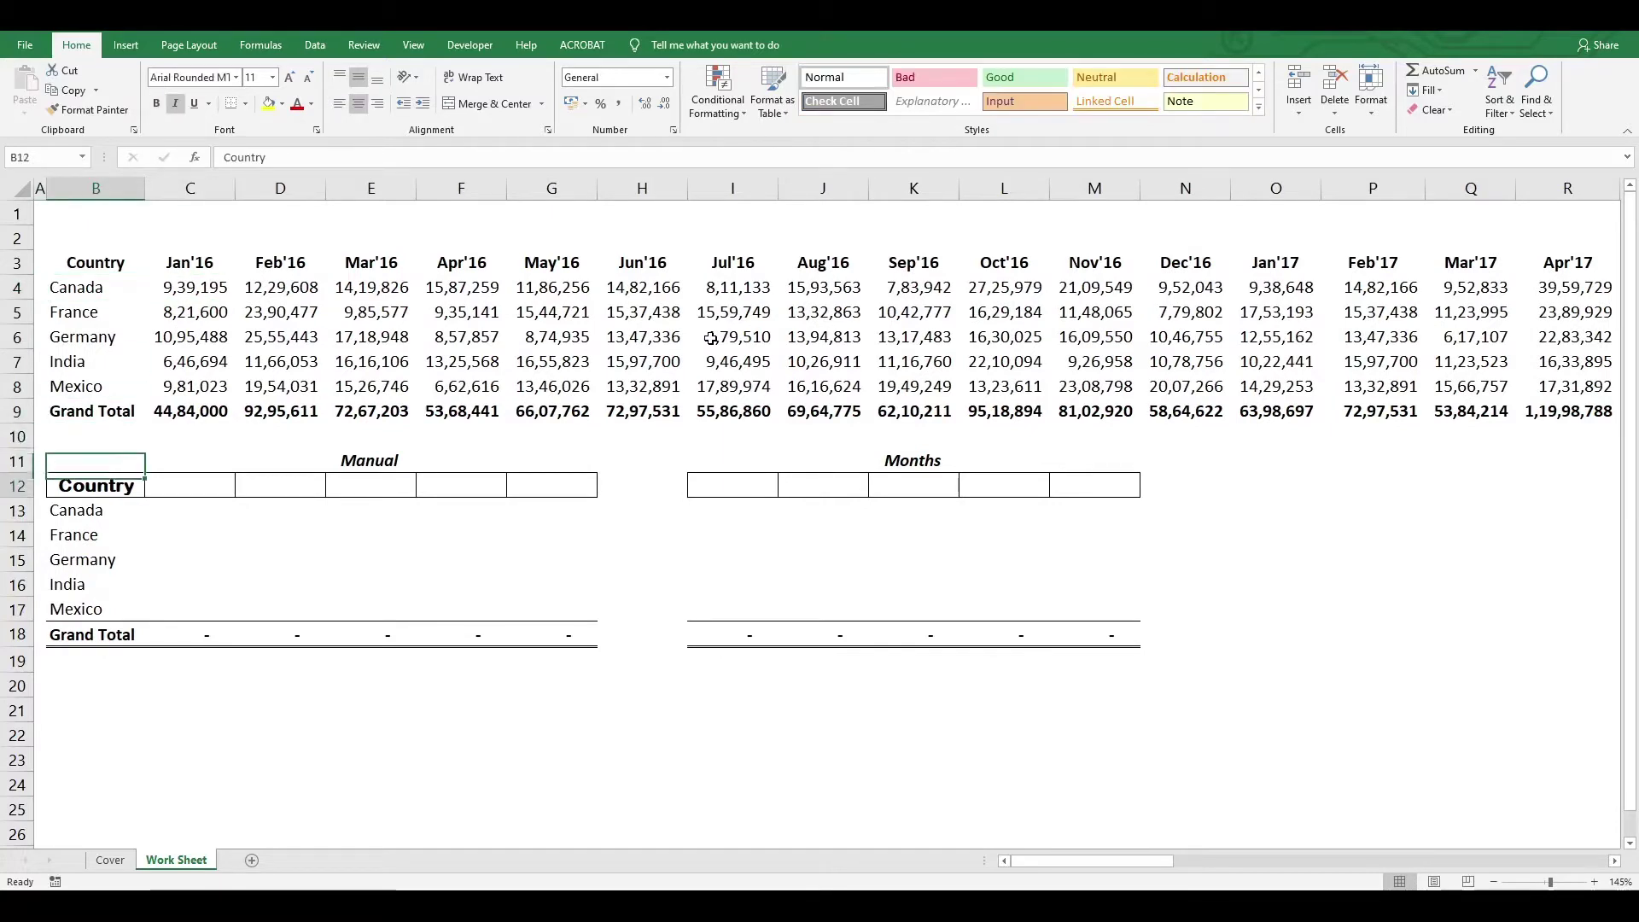
{"action": "mouse_move", "coordinate": [95, 460]}
{"action": "left_mouse_down"}
{"action": "mouse_move", "coordinate": [922, 658]}
{"action": "mouse_move", "coordinate": [1021, 666]}
{"action": "mouse_move", "coordinate": [1068, 635]}
{"action": "left_mouse_up"}
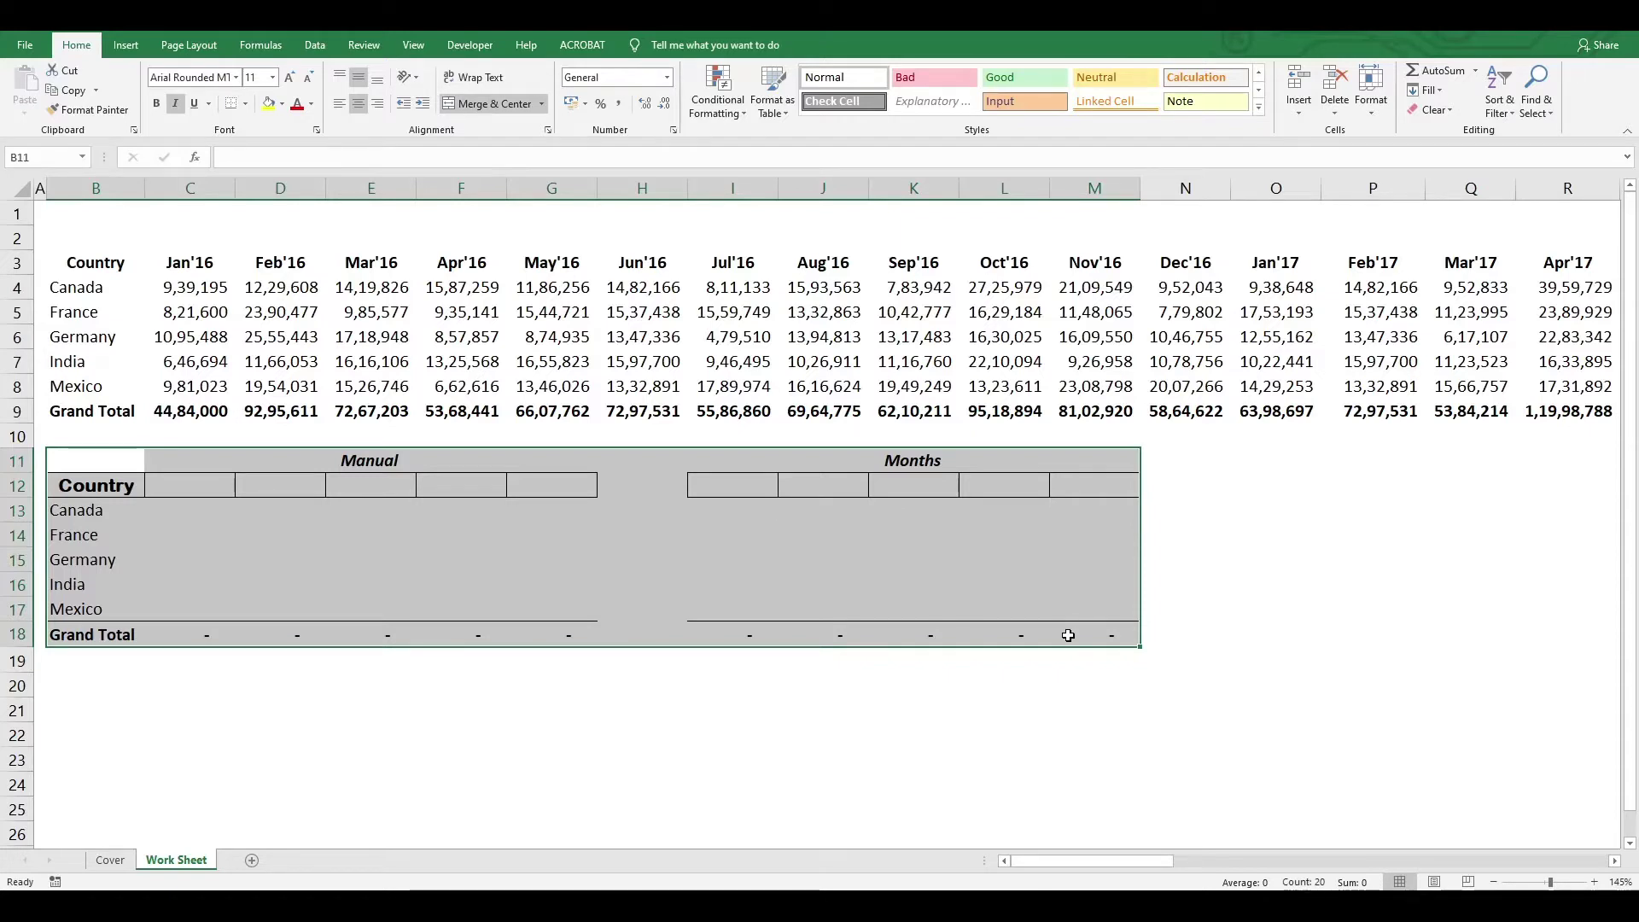
{"action": "left_click", "coordinate": [273, 466]}
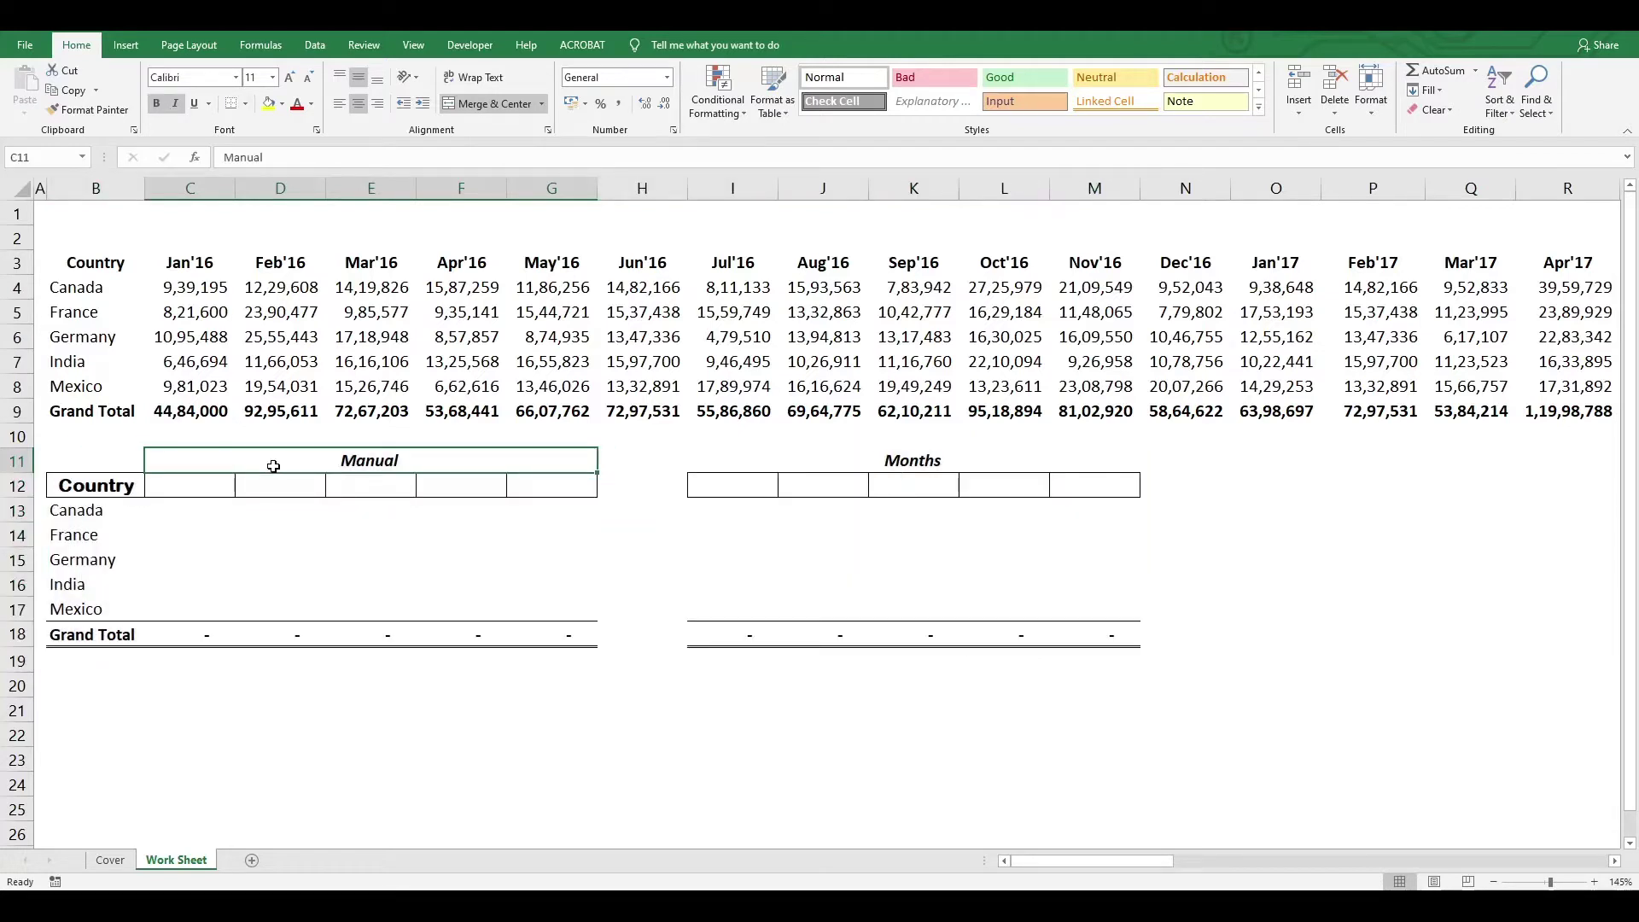
Change the Months heading in I11 of the second report table to "Vlookup + Match".
{"action": "left_click", "coordinate": [758, 460]}
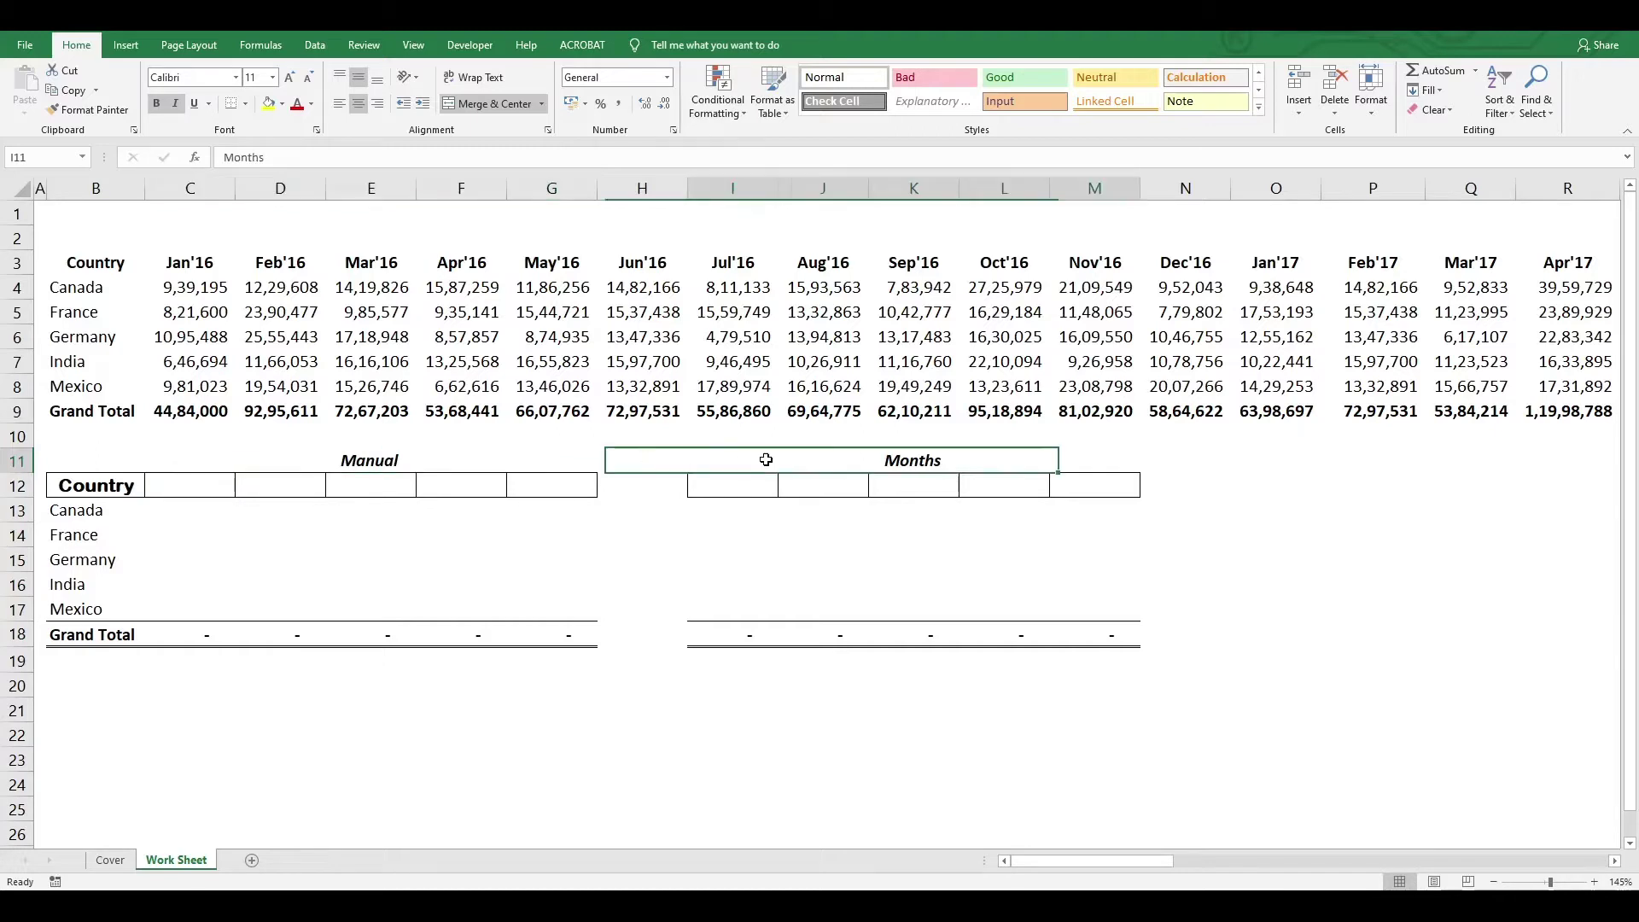
{"action": "type", "text": "Vlokk"}
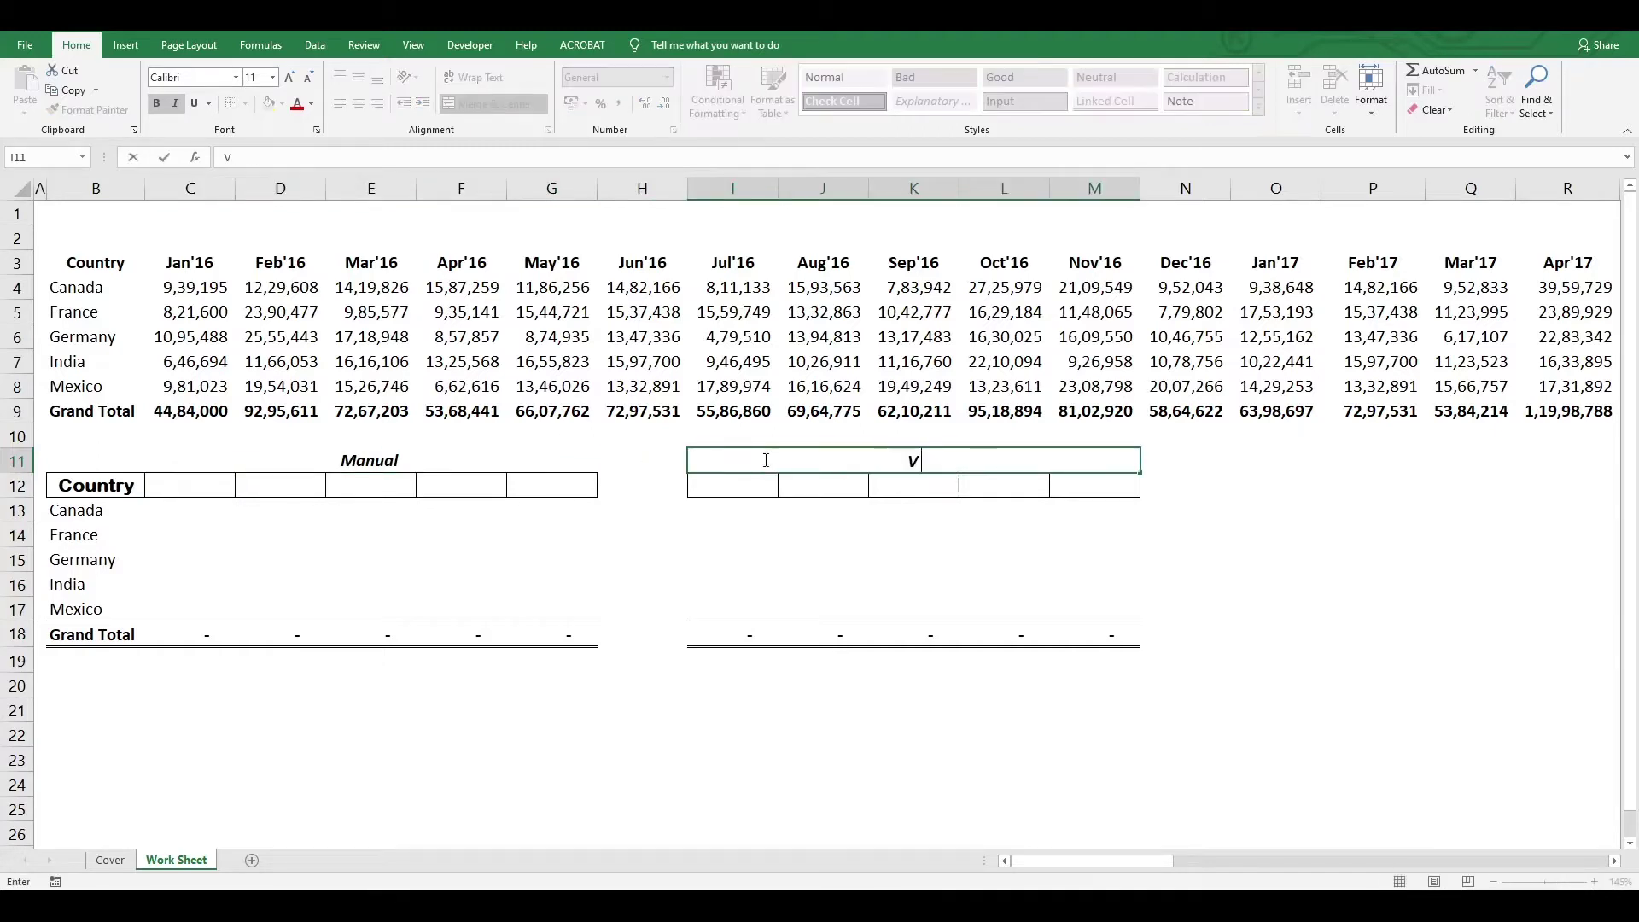
{"action": "key", "text": "BackSpace"}
{"action": "key", "text": "BackSpace"}
{"action": "type", "text": "okup + Match"}
{"action": "key", "text": "Return"}
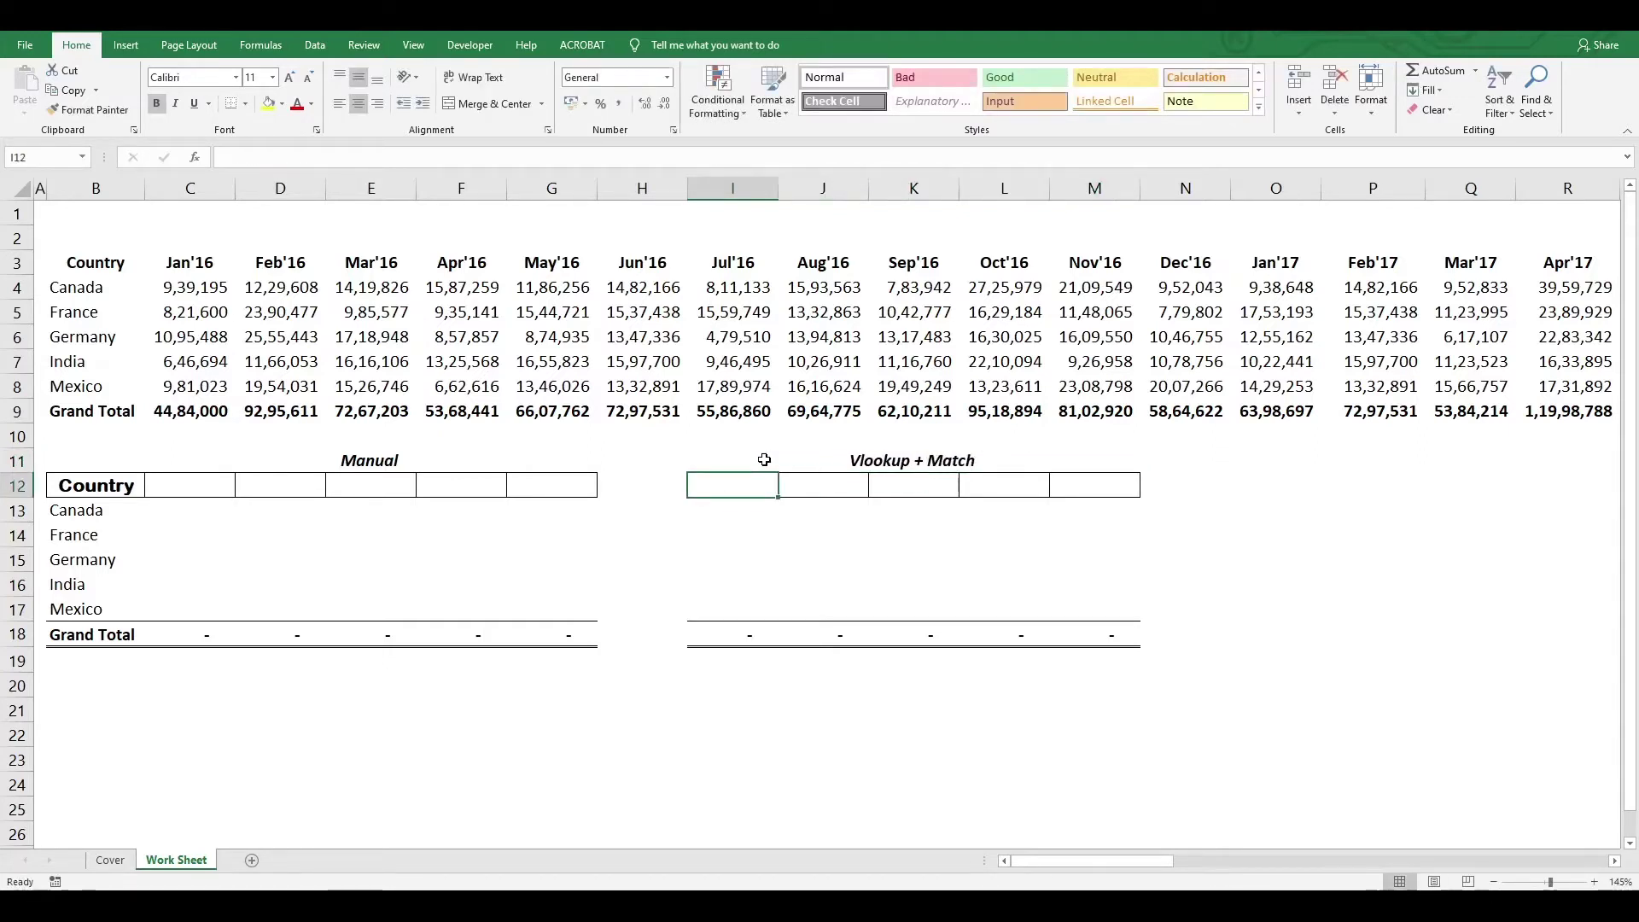
Enter Aug'16 as the first month header of the Manual table in C12.
{"action": "left_click", "coordinate": [752, 518]}
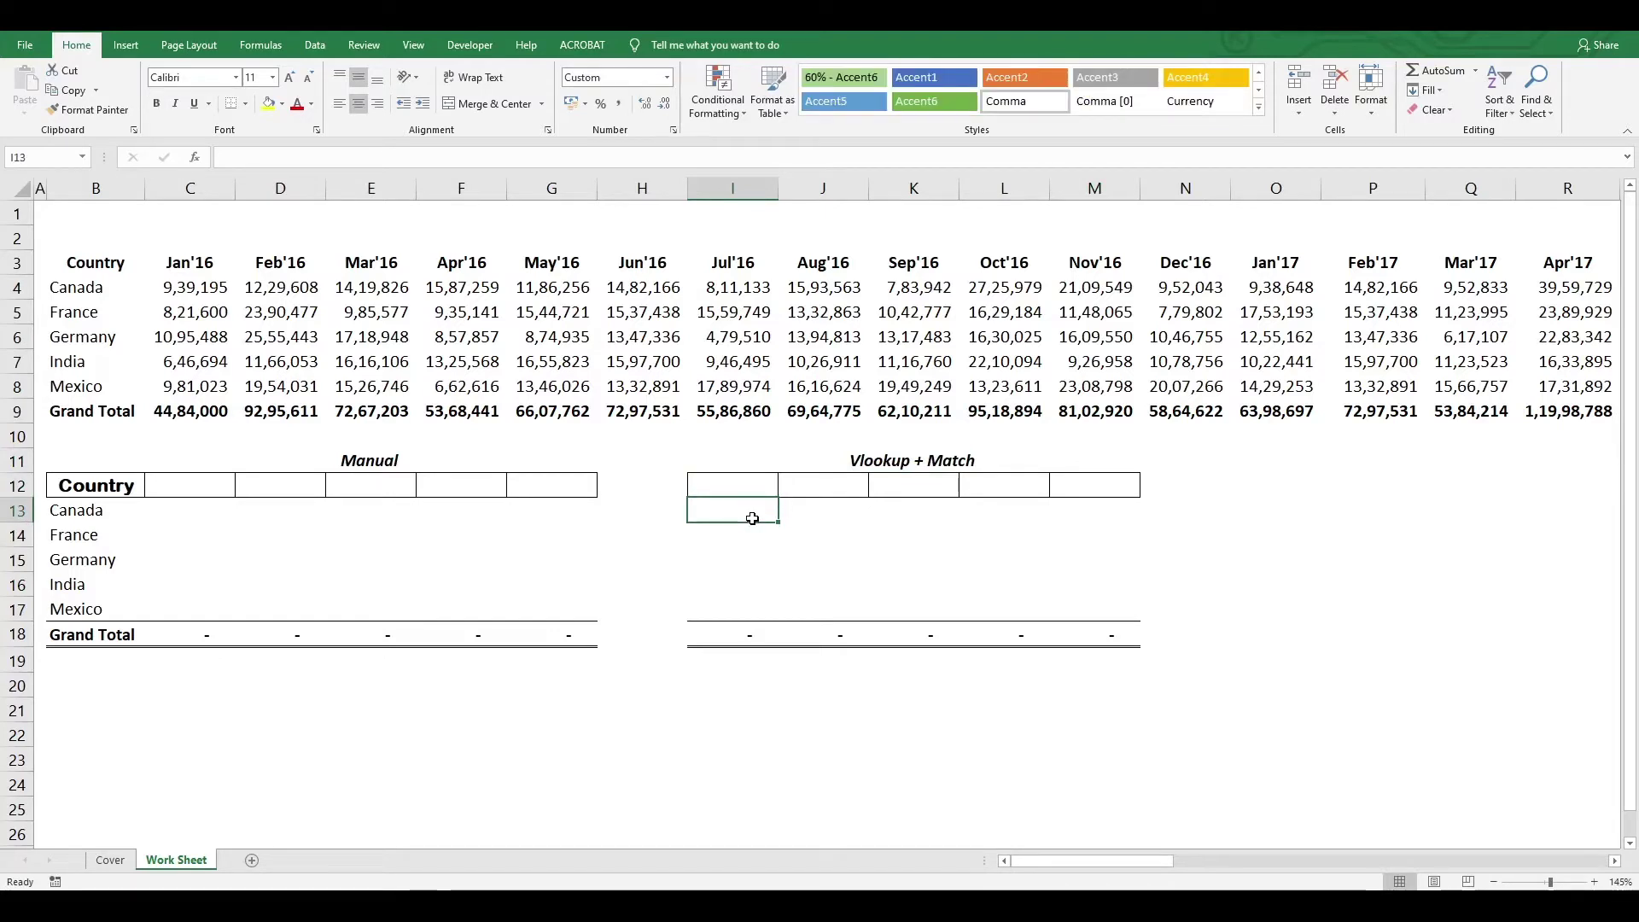
{"action": "key", "text": "Up"}
{"action": "key", "text": "Left"}
{"action": "key", "text": "Left"}
{"action": "key", "text": "Left"}
{"action": "key", "text": "Left"}
{"action": "key", "text": "Left"}
{"action": "key", "text": "Left"}
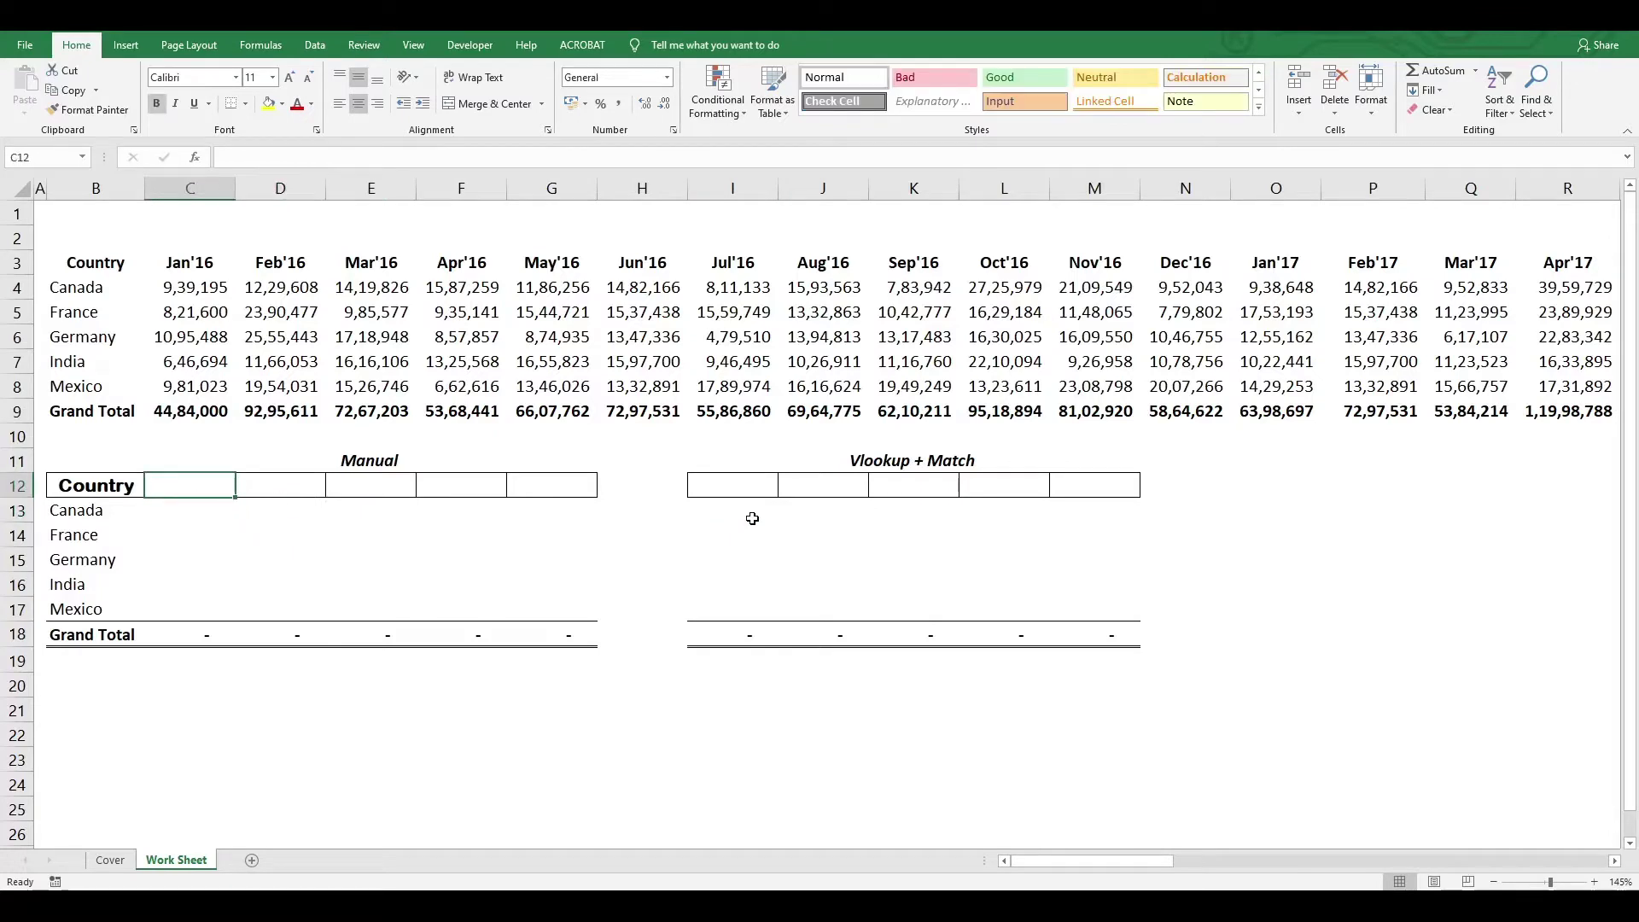
{"action": "type", "text": "Aug'16"}
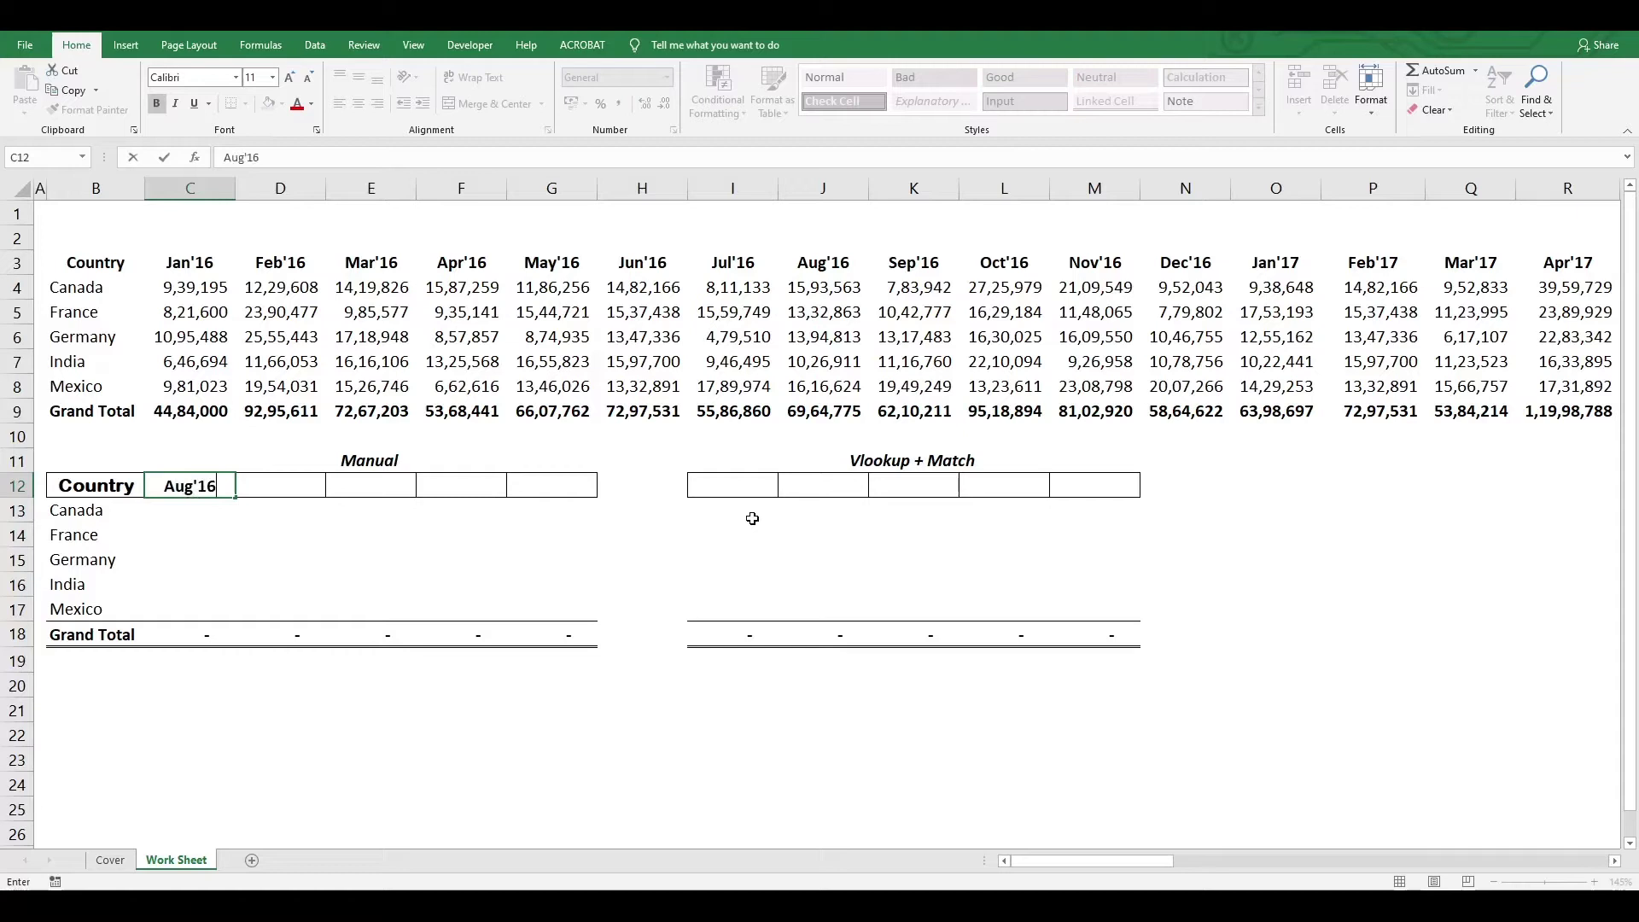
{"action": "key", "text": "Return"}
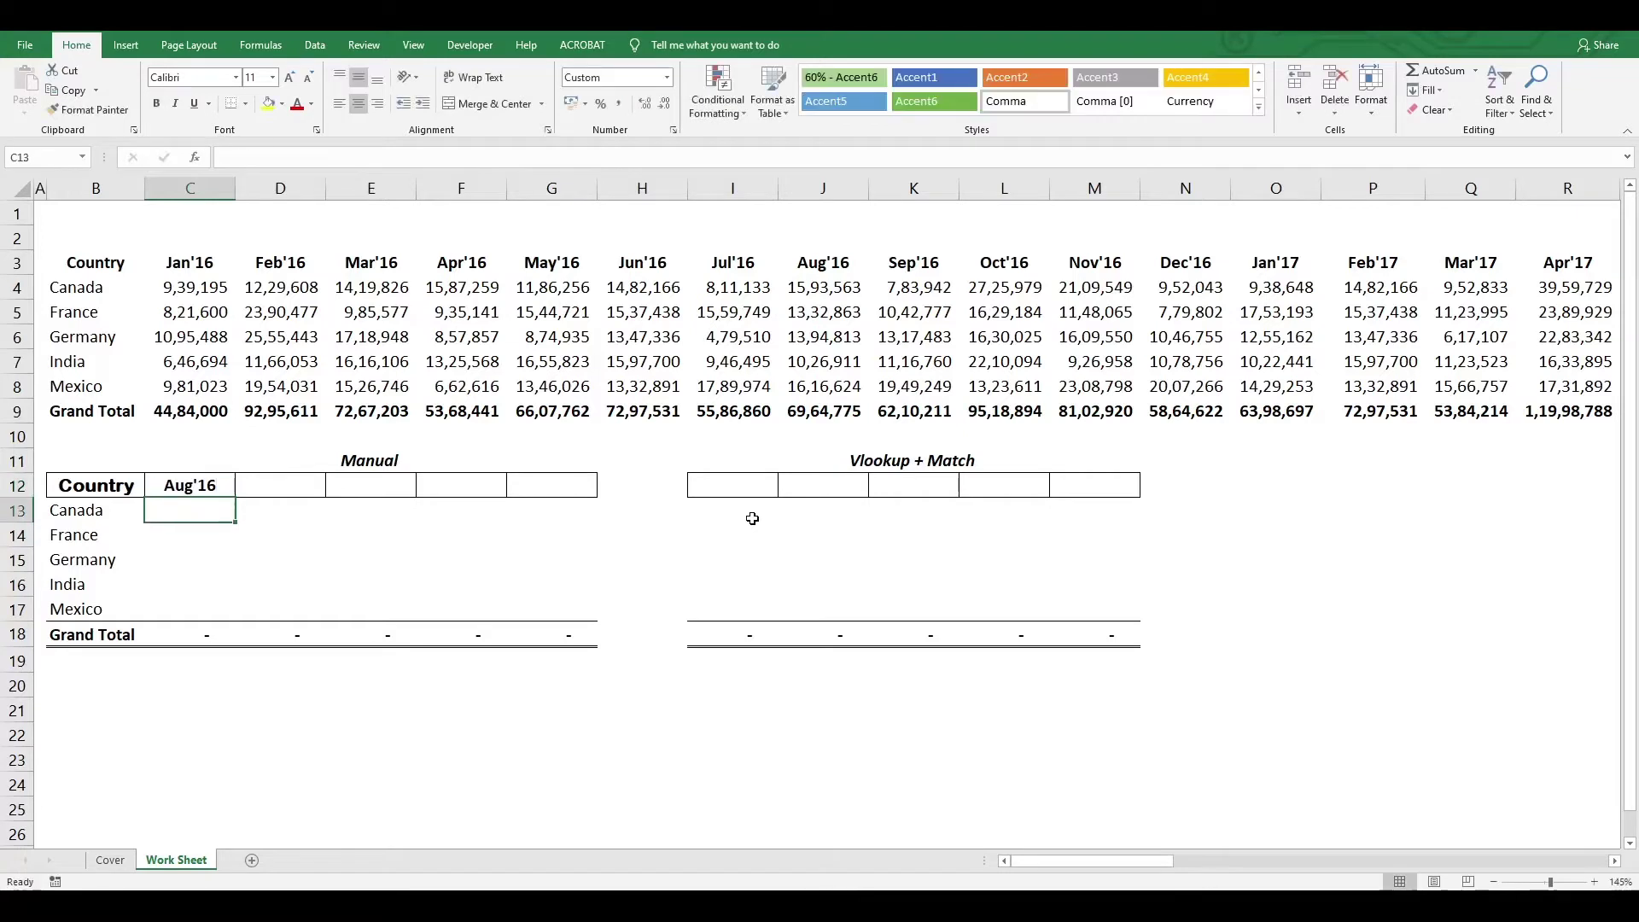
Begin a VLOOKUP formula in C13 with Canada's cell as the lookup value, its column locked as $B13.
{"action": "type", "text": "=vlo"}
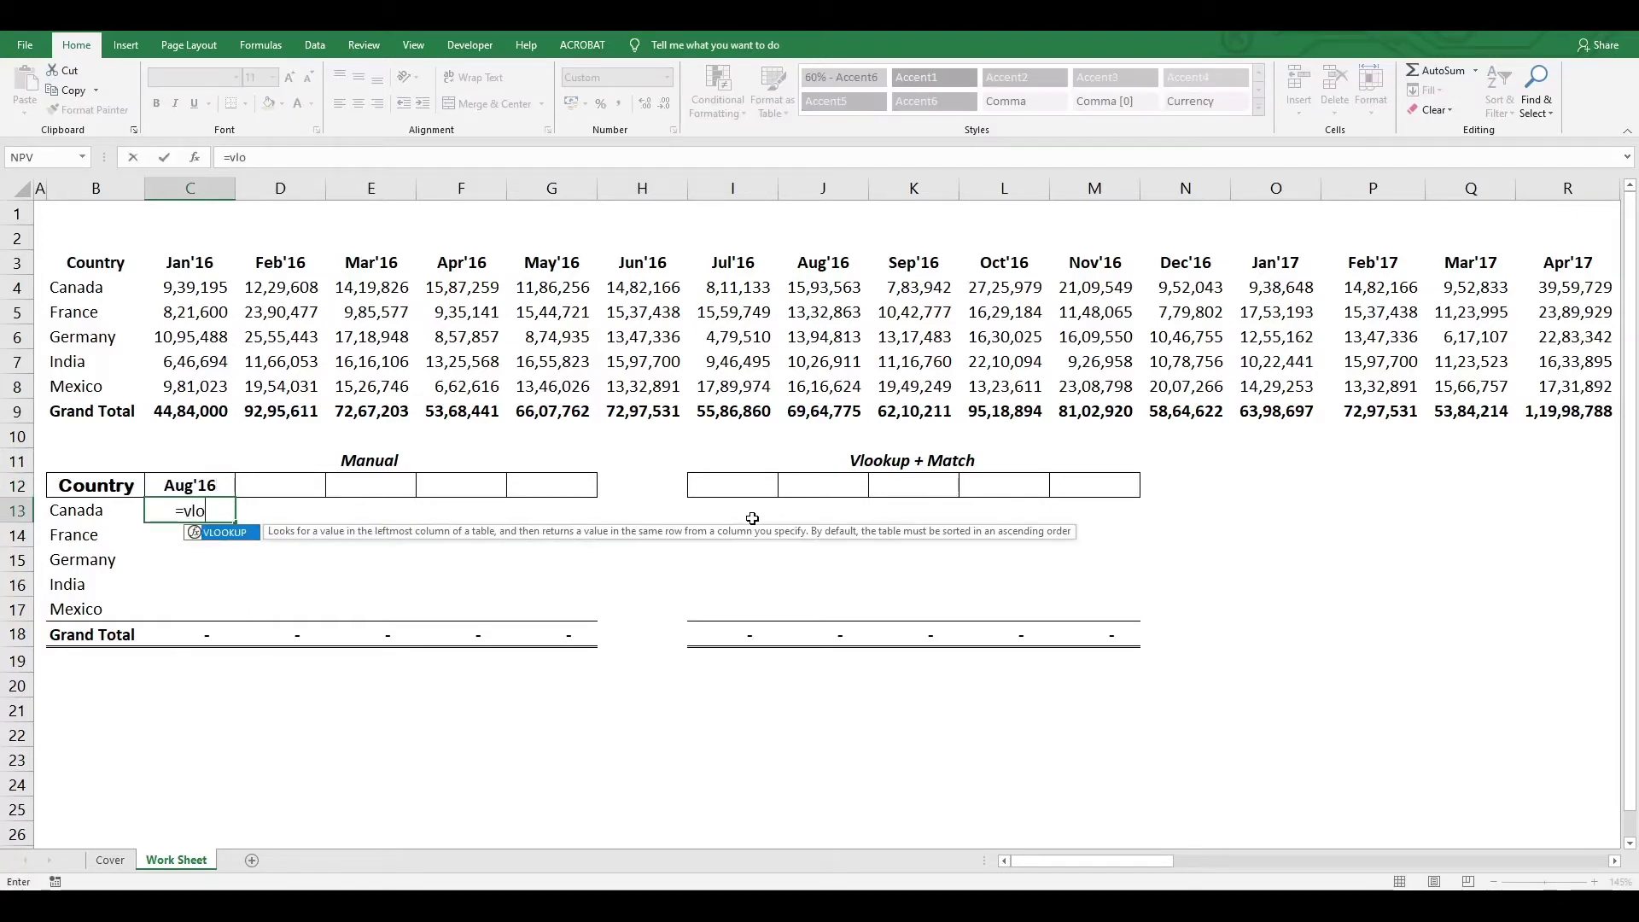
{"action": "key", "text": "Tab"}
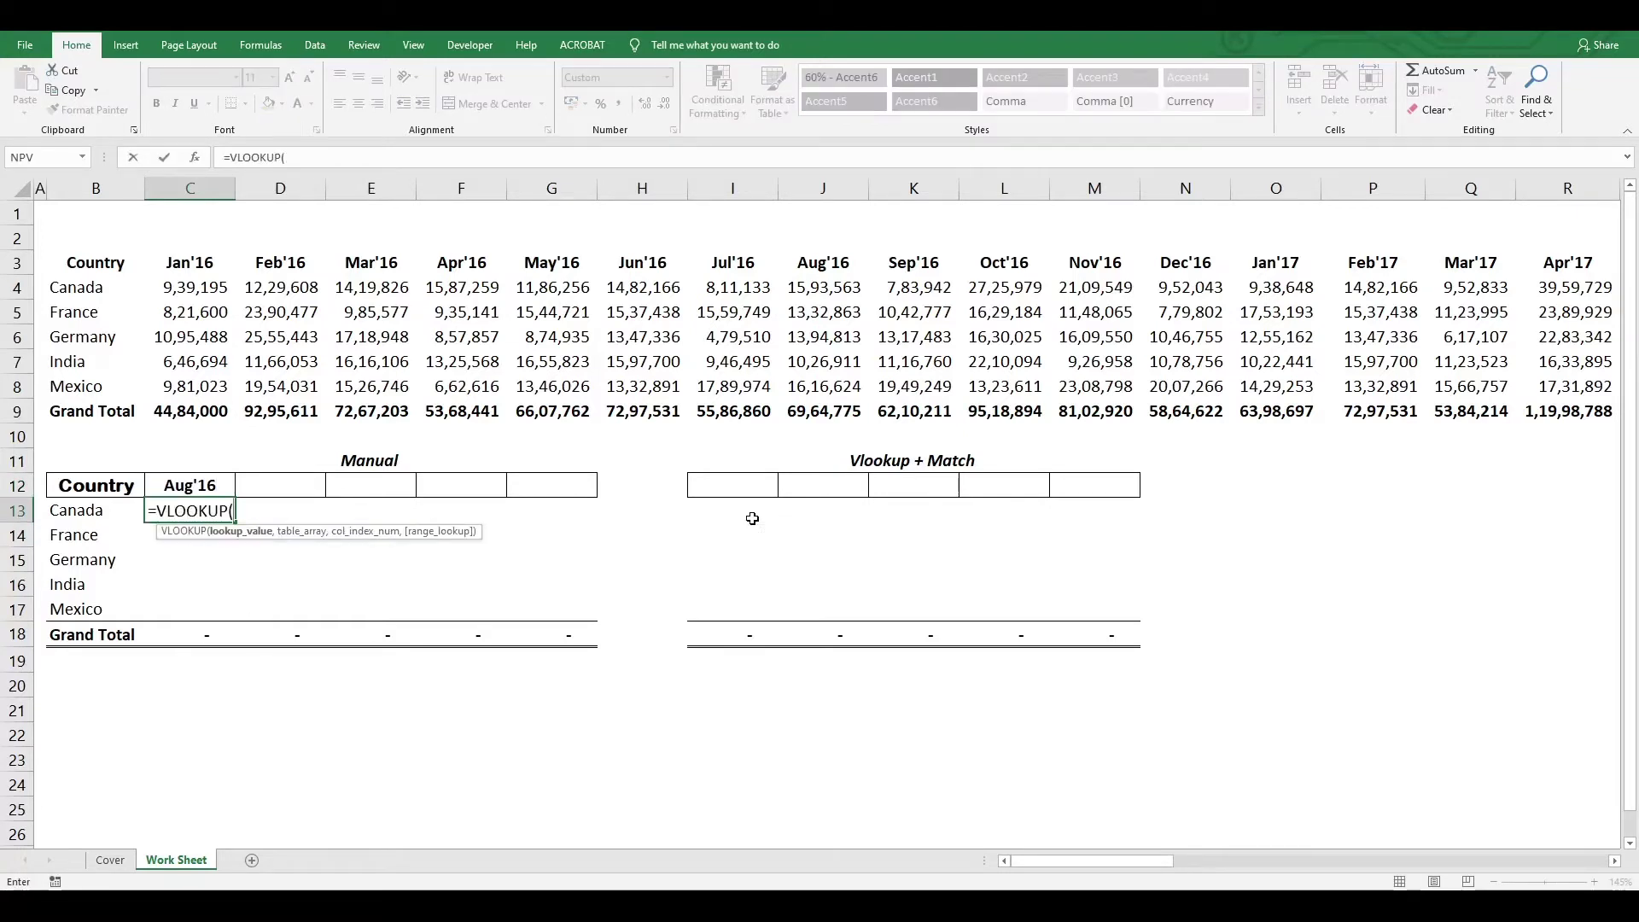
{"action": "key", "text": "Left"}
{"action": "type", "text": ","}
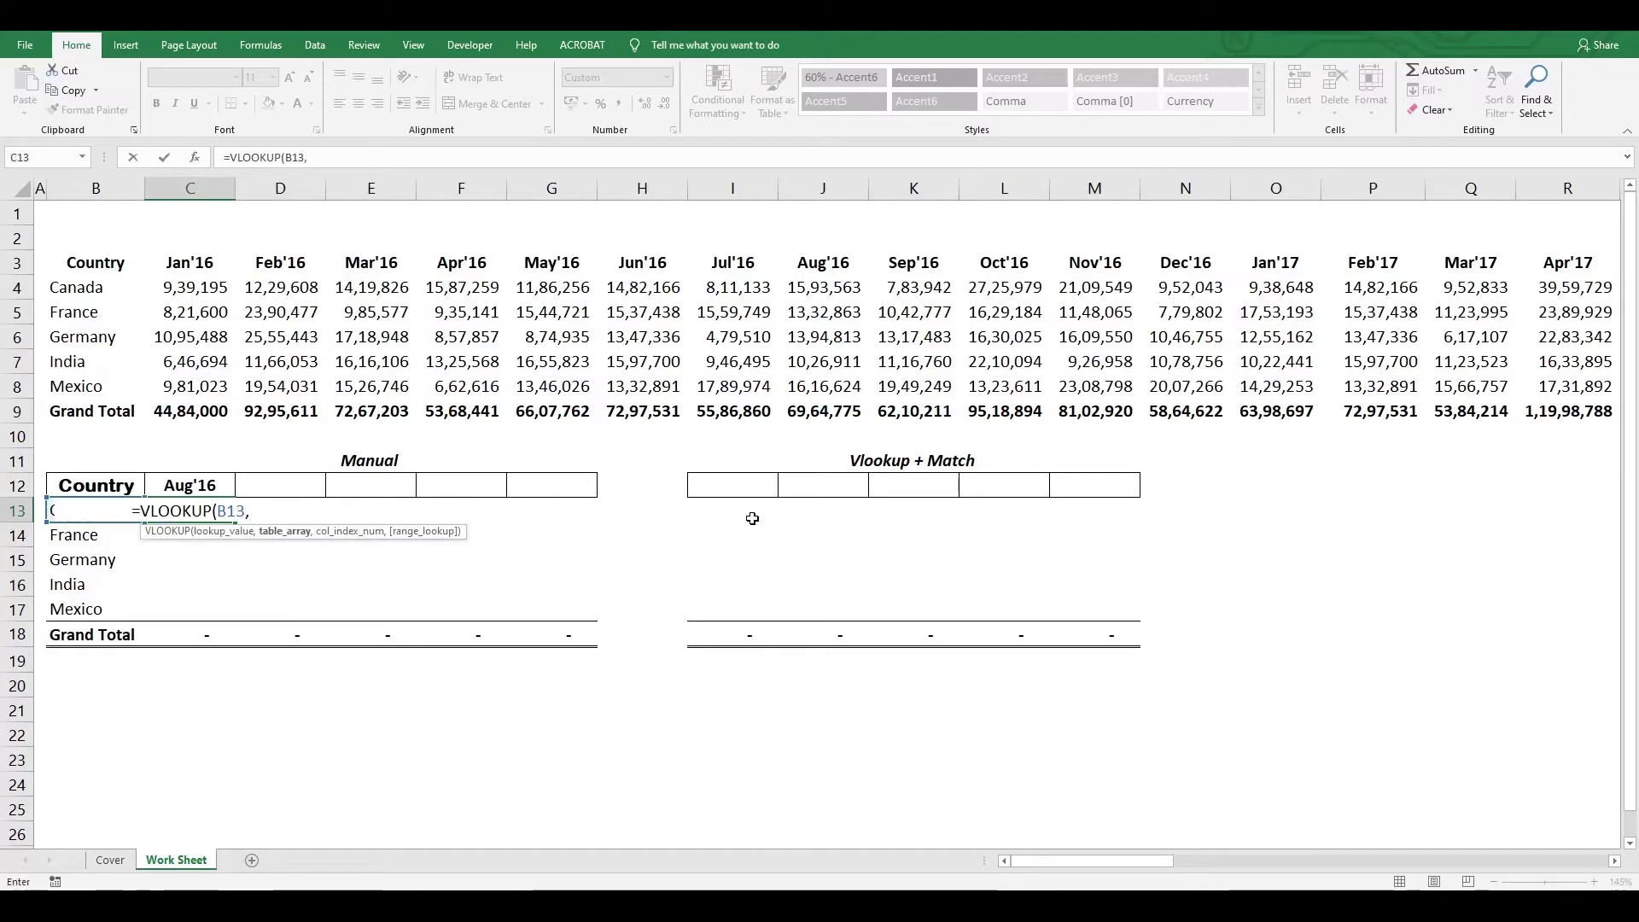
{"action": "key", "text": "BackSpace"}
{"action": "key", "text": "F4"}
{"action": "key", "text": "F4"}
{"action": "key", "text": "F4"}
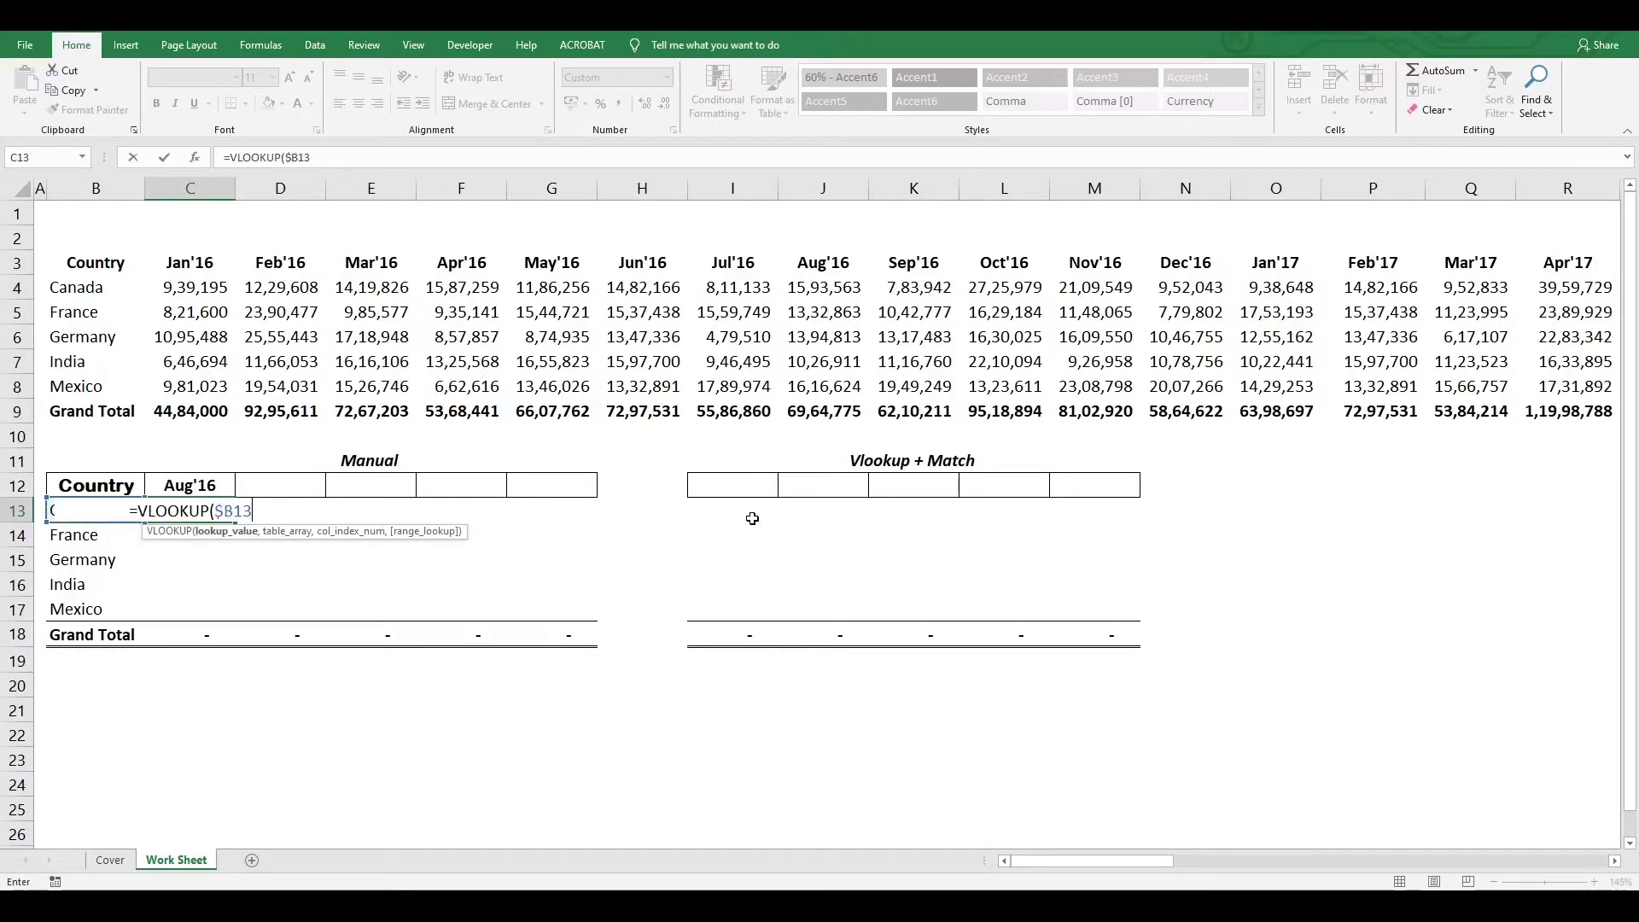
{"action": "type", "text": ","}
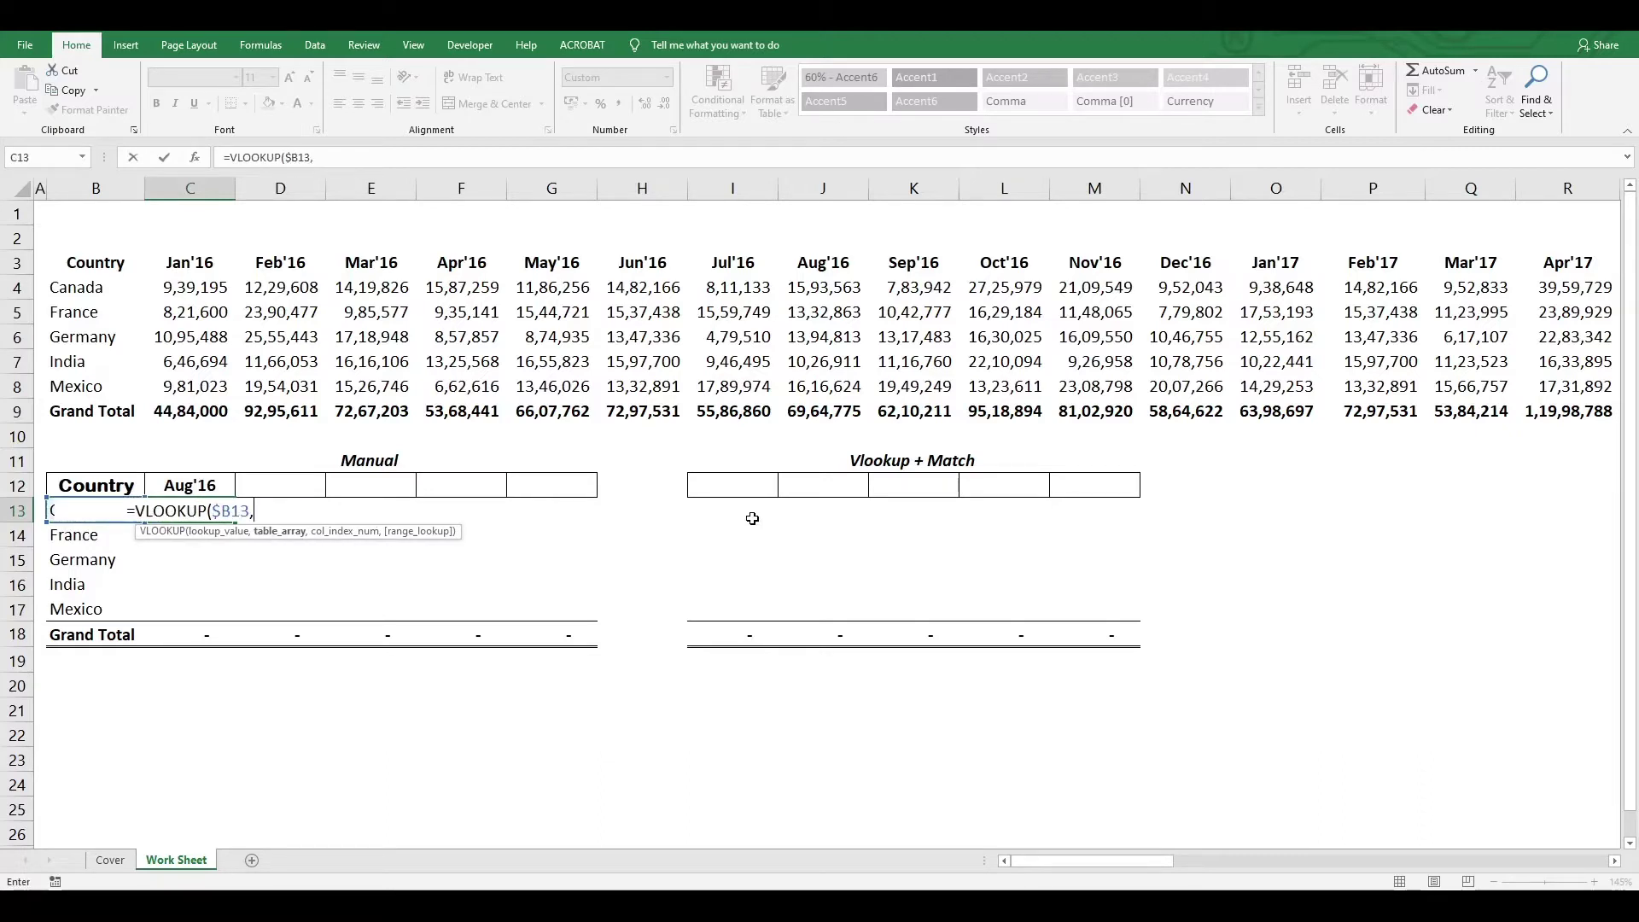
Set the VLOOKUP table array to the country data range, locked as $B$4:$BJ$8.
{"action": "key", "text": "Up"}
{"action": "key", "text": "Up"}
{"action": "key", "text": "Up"}
{"action": "key", "text": "Up"}
{"action": "key", "text": "Up"}
{"action": "key", "text": "Left"}
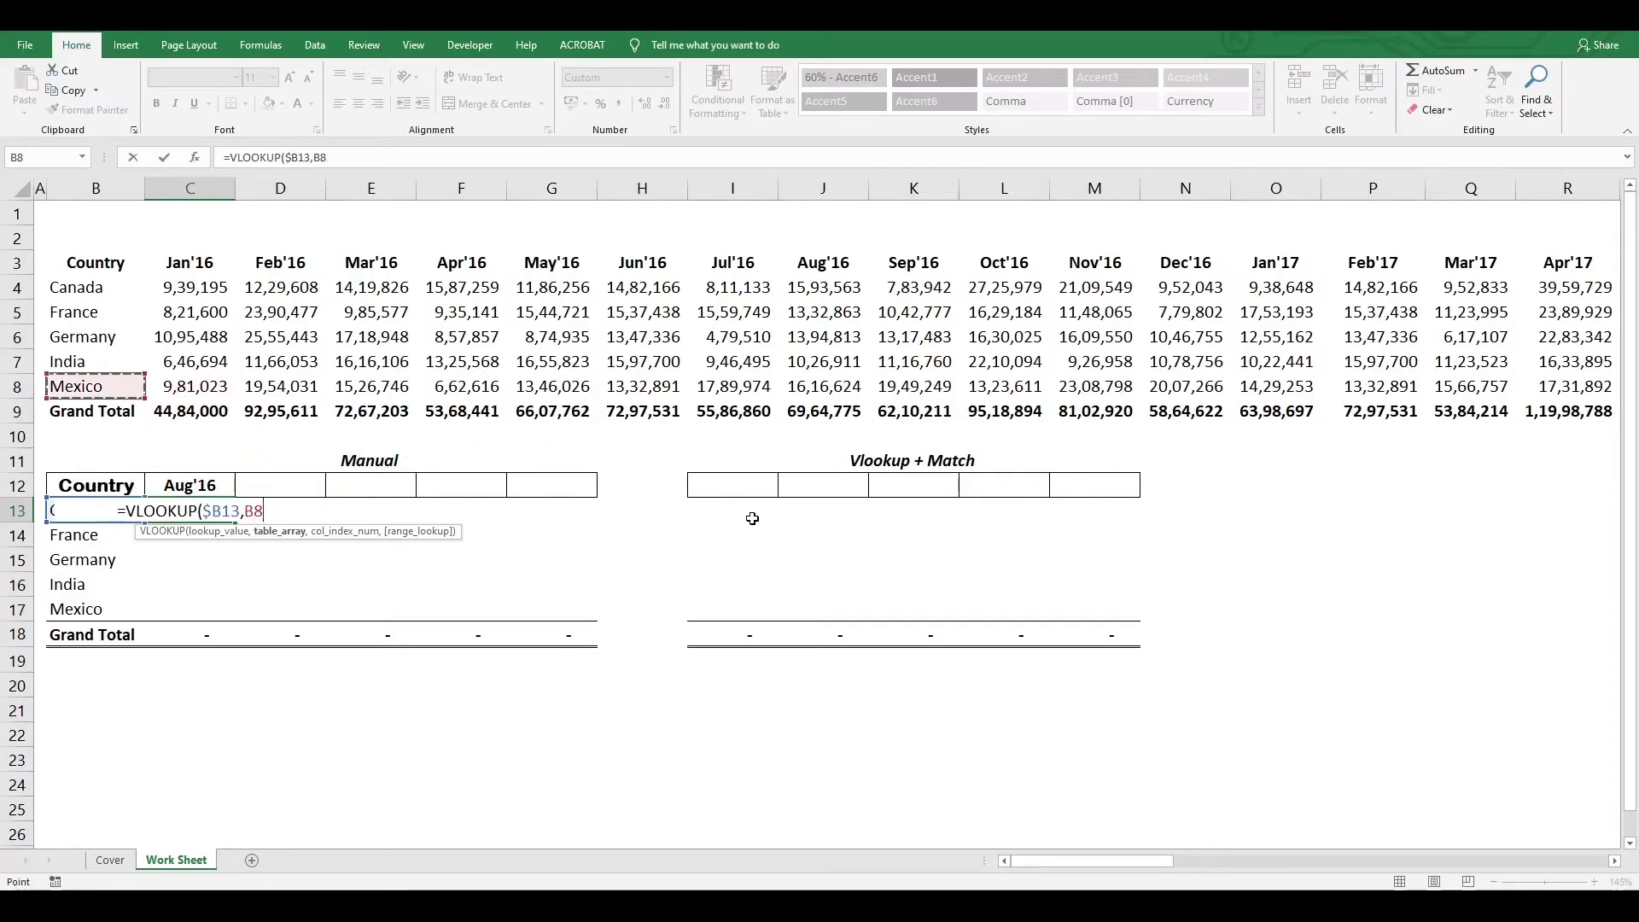
{"action": "key", "text": "shift+Up"}
{"action": "key", "text": "shift+Up"}
{"action": "key", "text": "shift+Up"}
{"action": "key", "text": "shift+Up"}
{"action": "key", "text": "shift+Up"}
{"action": "key", "text": "shift+Down"}
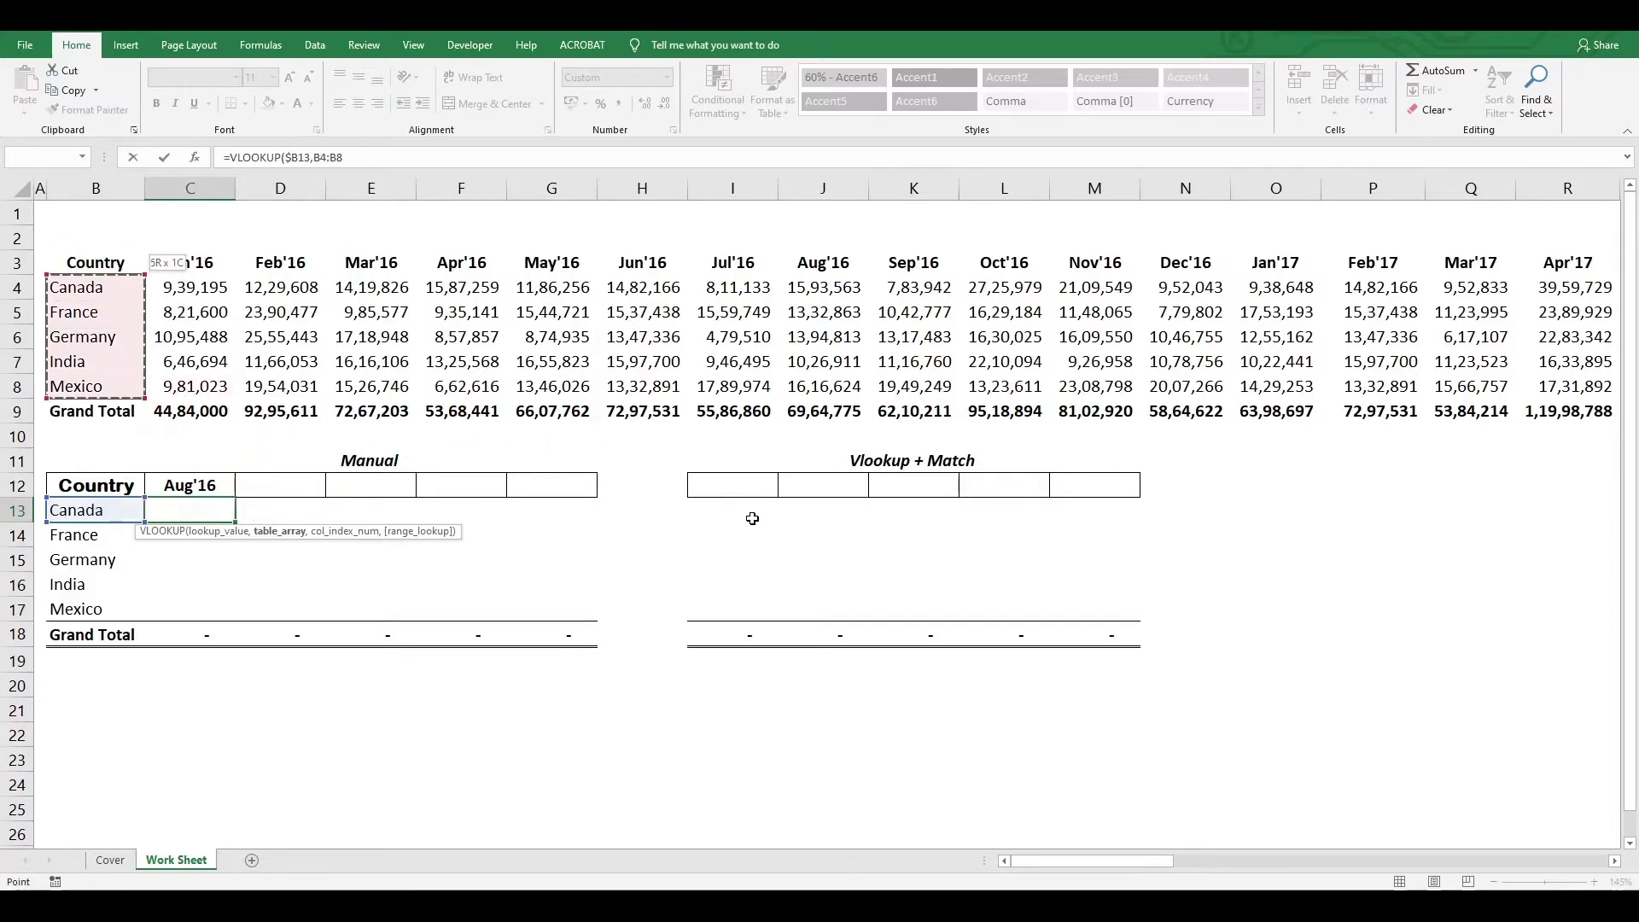
{"action": "key", "text": "ctrl+shift+Right"}
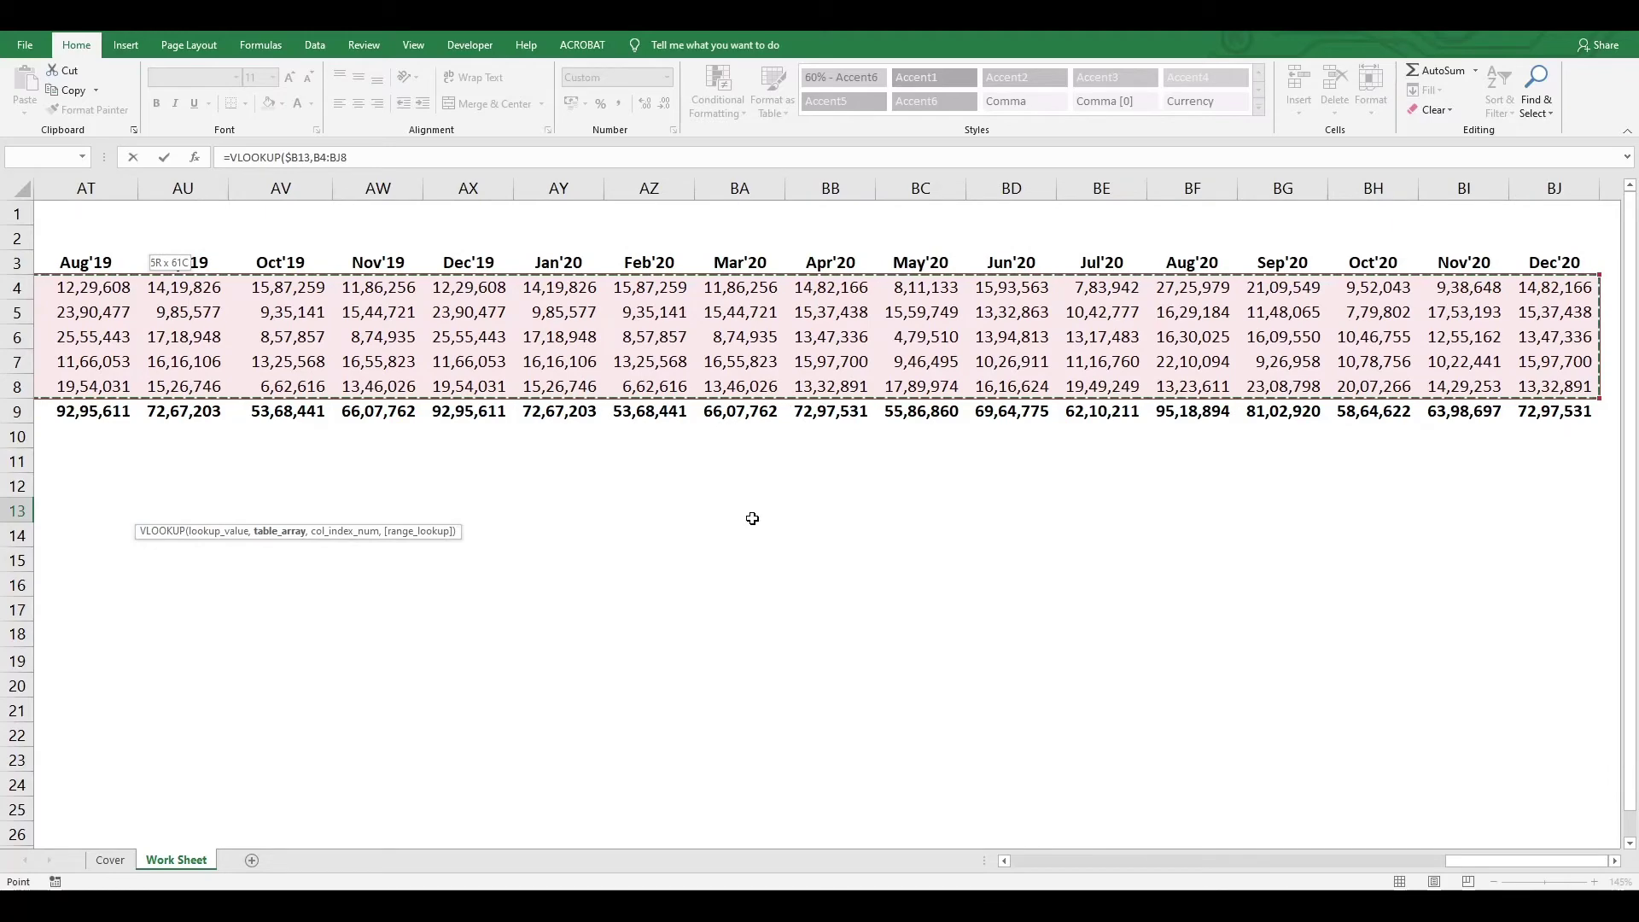
{"action": "key", "text": "F4"}
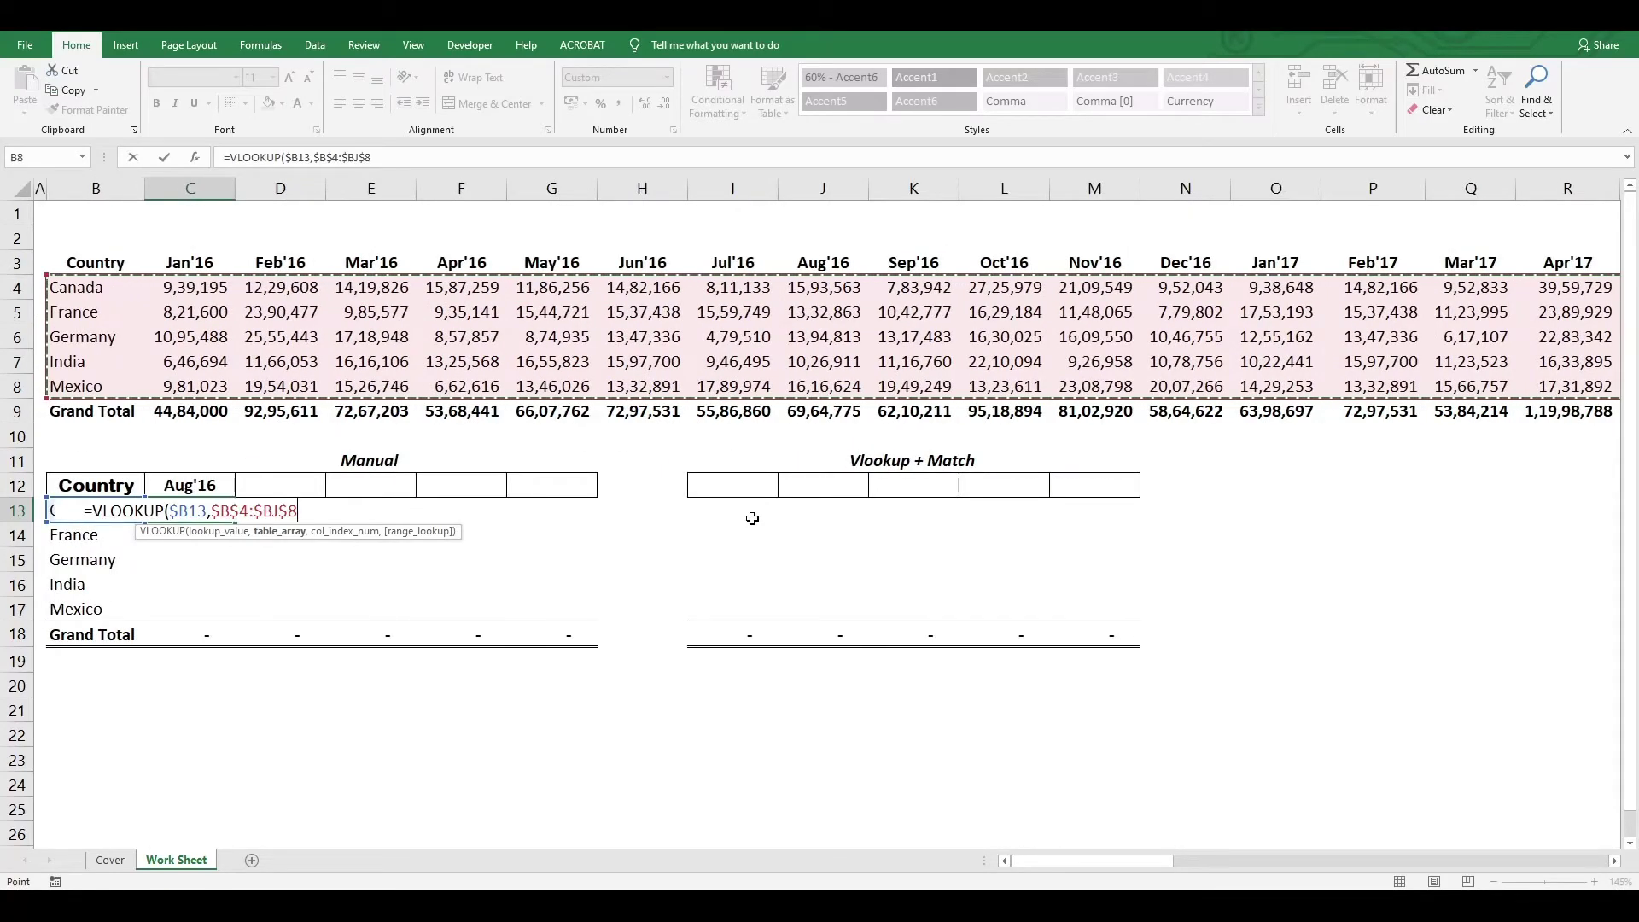
{"action": "type", "text": ","}
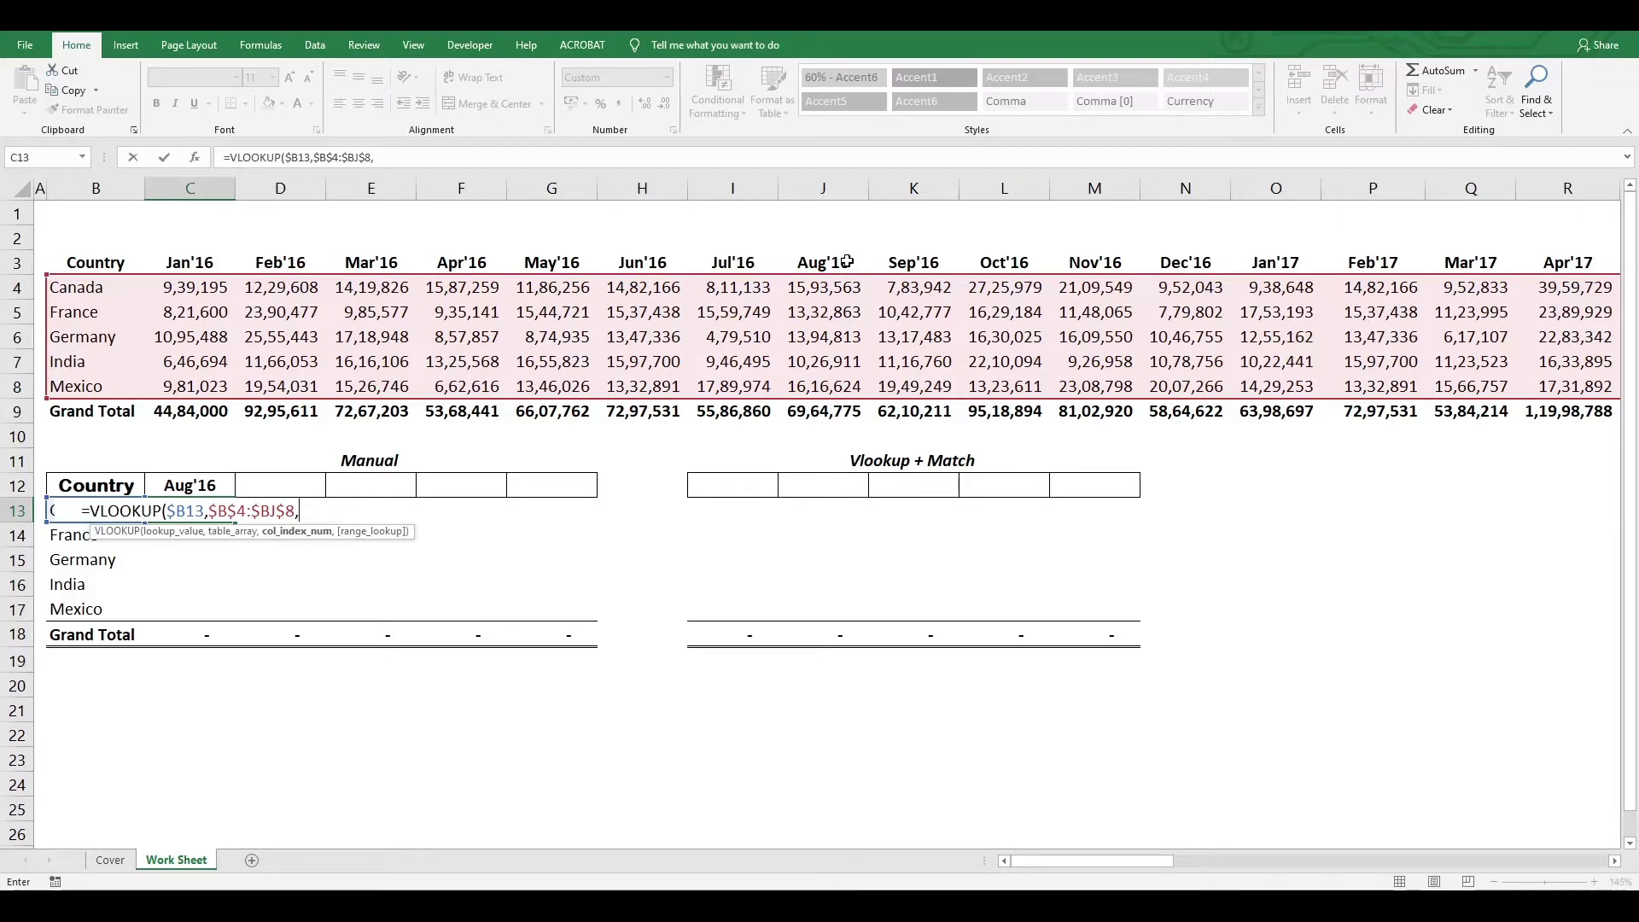
Complete the C13 formula with column index 9 and match type 0, and compare its result with Canada's Aug'16 figure in J4.
{"action": "type", "text": "9"}
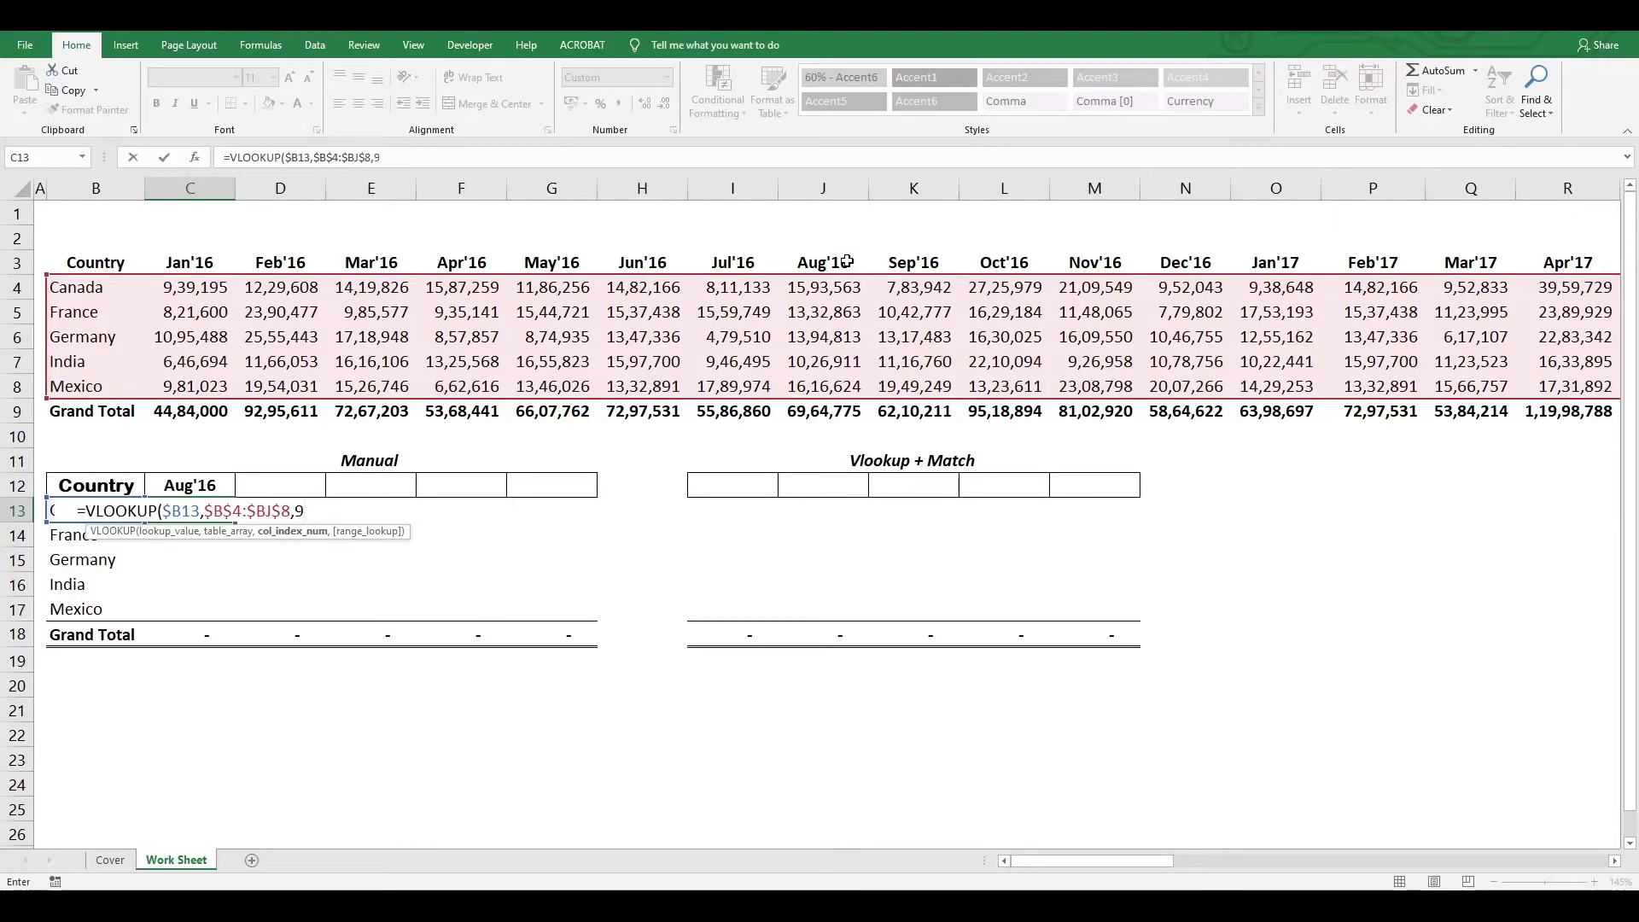
{"action": "type", "text": ","}
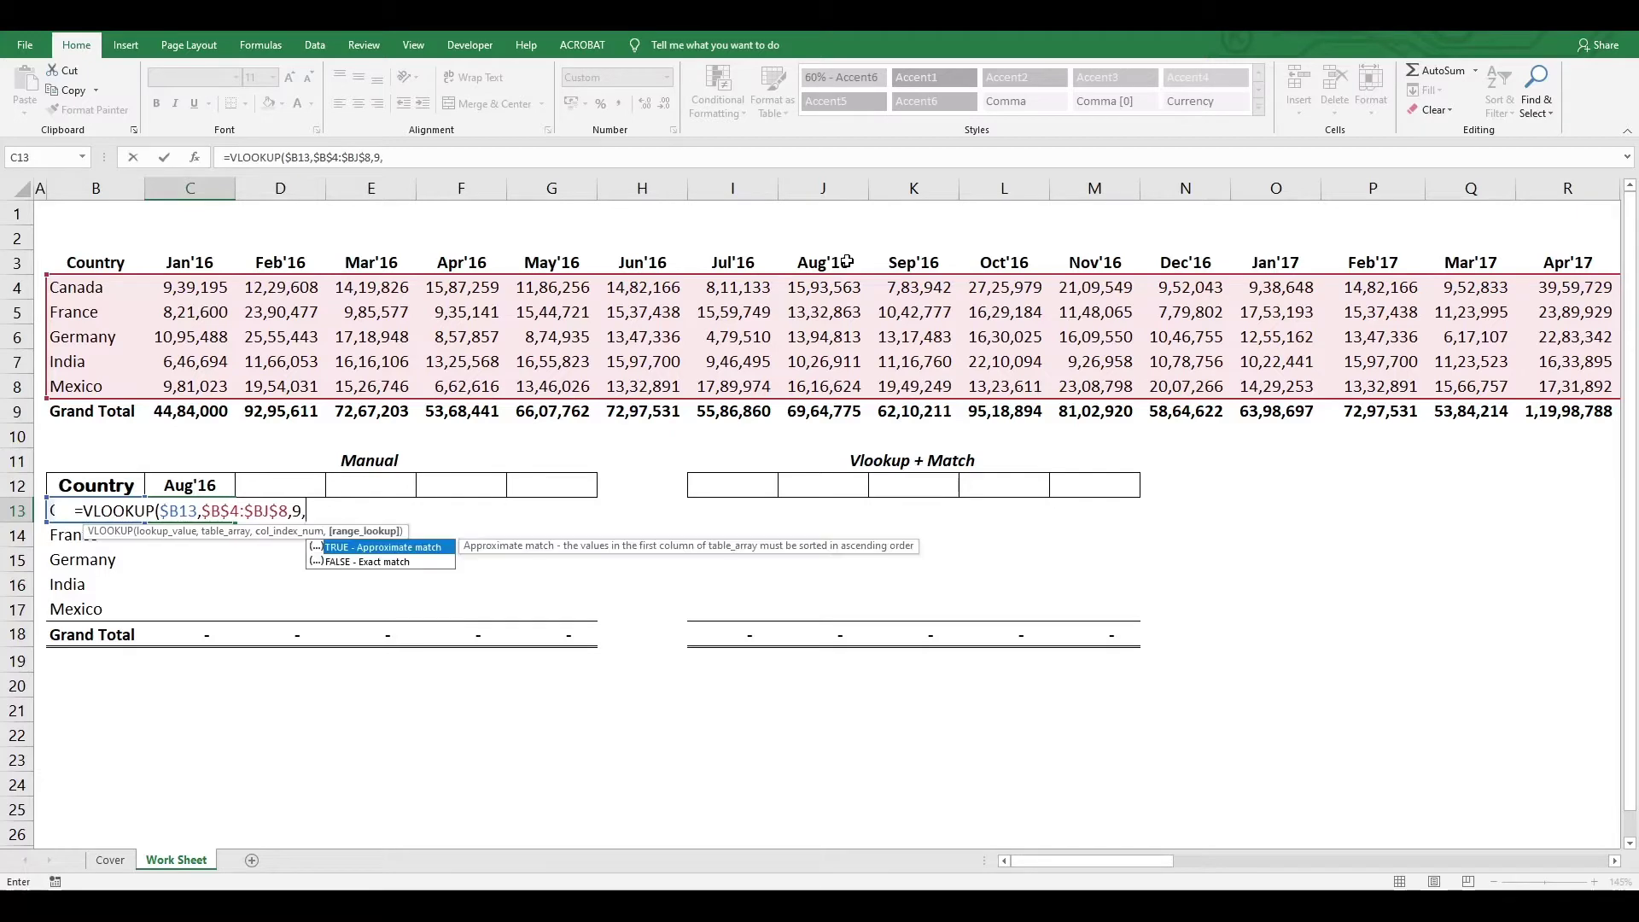
{"action": "type", "text": "0)"}
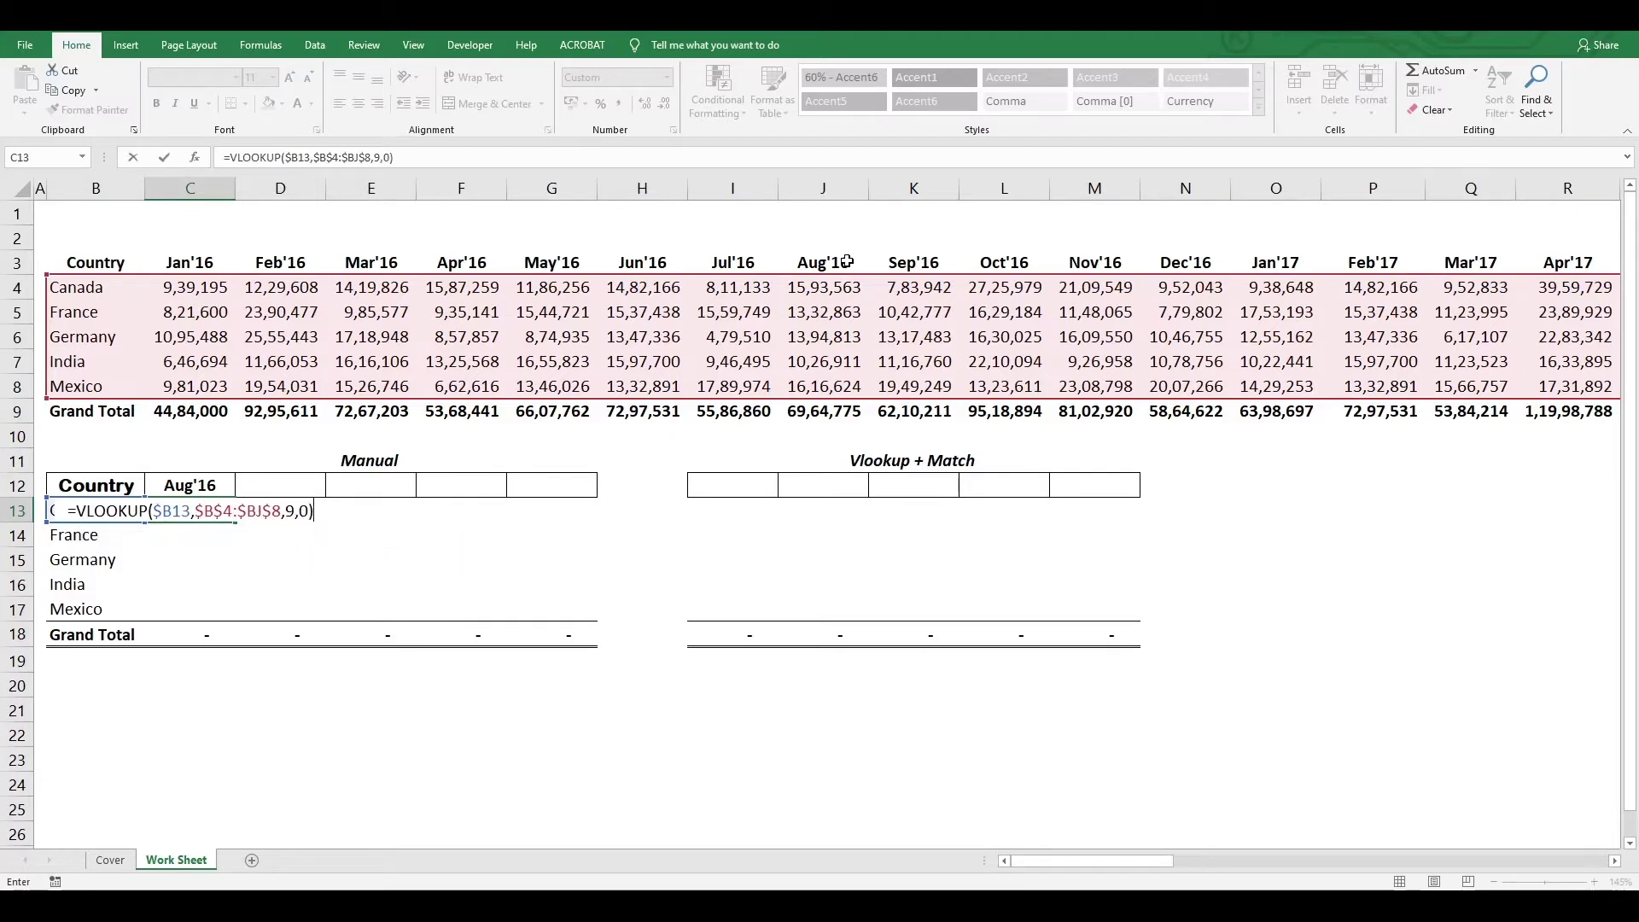
{"action": "key", "text": "Return"}
{"action": "key", "text": "Up"}
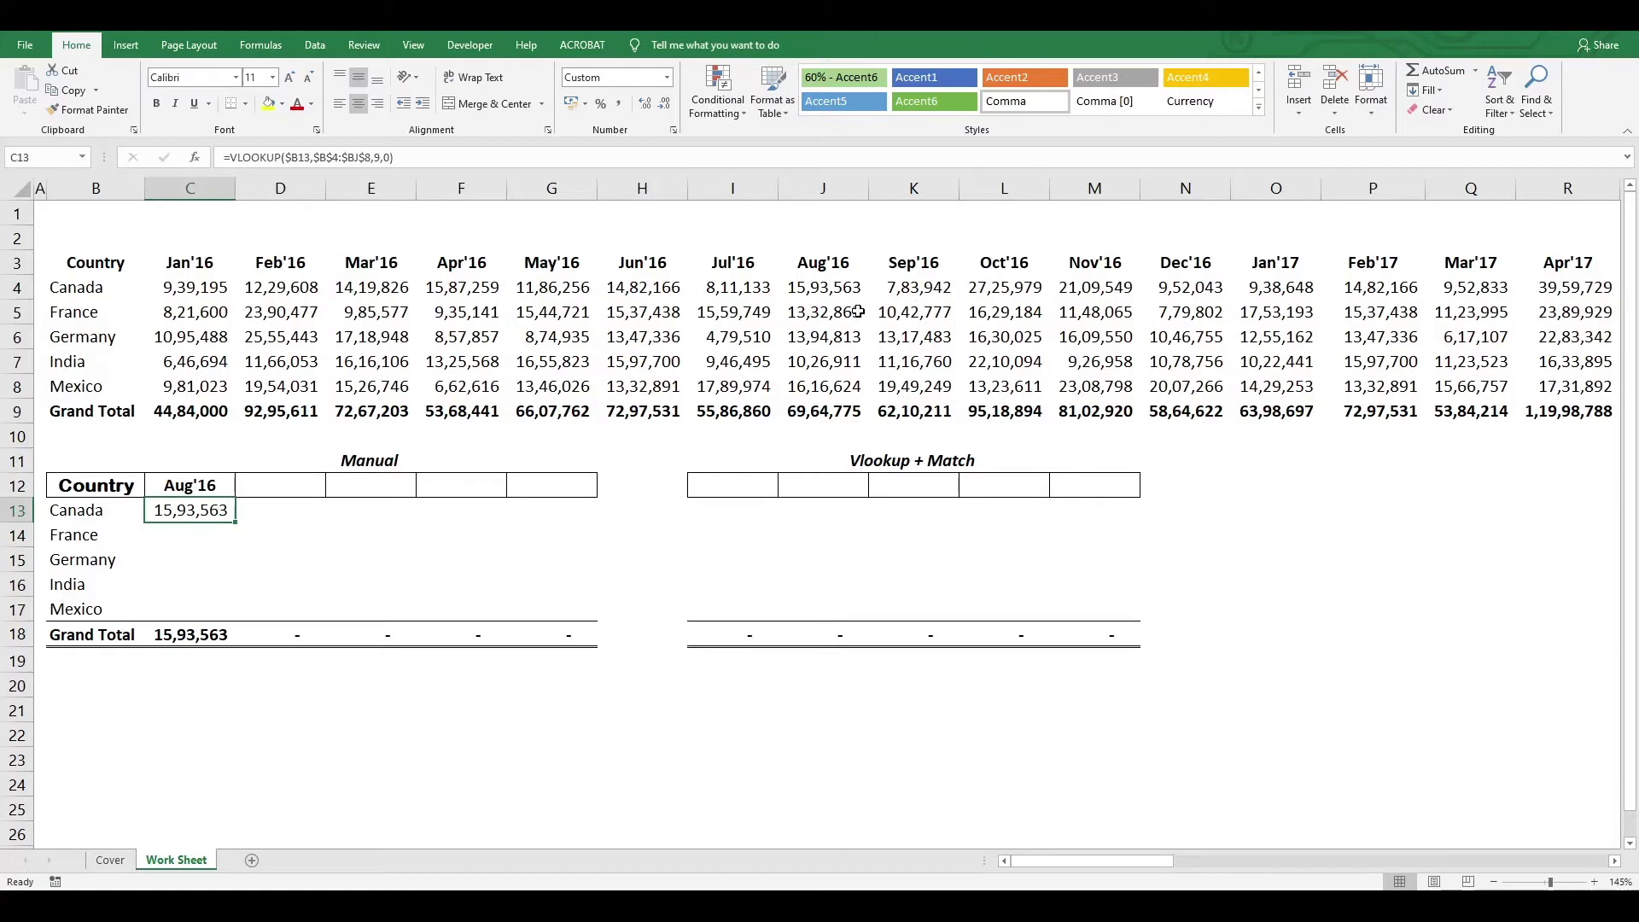
{"action": "left_click", "coordinate": [841, 290], "text": "ctrl"}
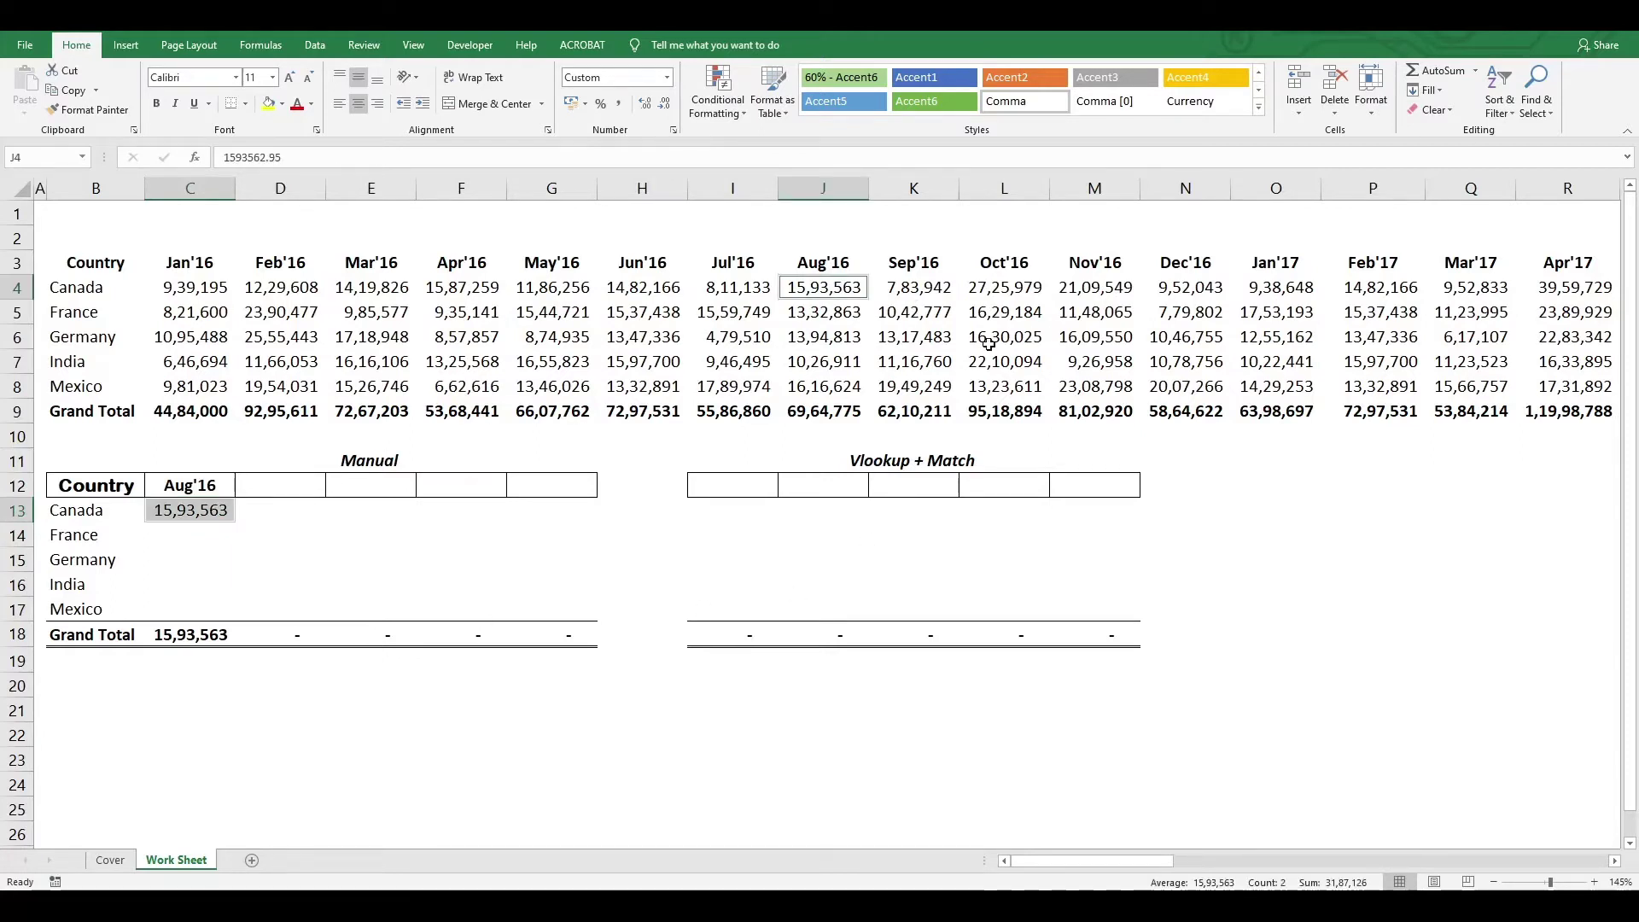
{"action": "left_click", "coordinate": [654, 578]}
Start a column counter above the data headers with 1 in B2 and the formula =B2+1 in C2.
{"action": "left_click", "coordinate": [123, 233]}
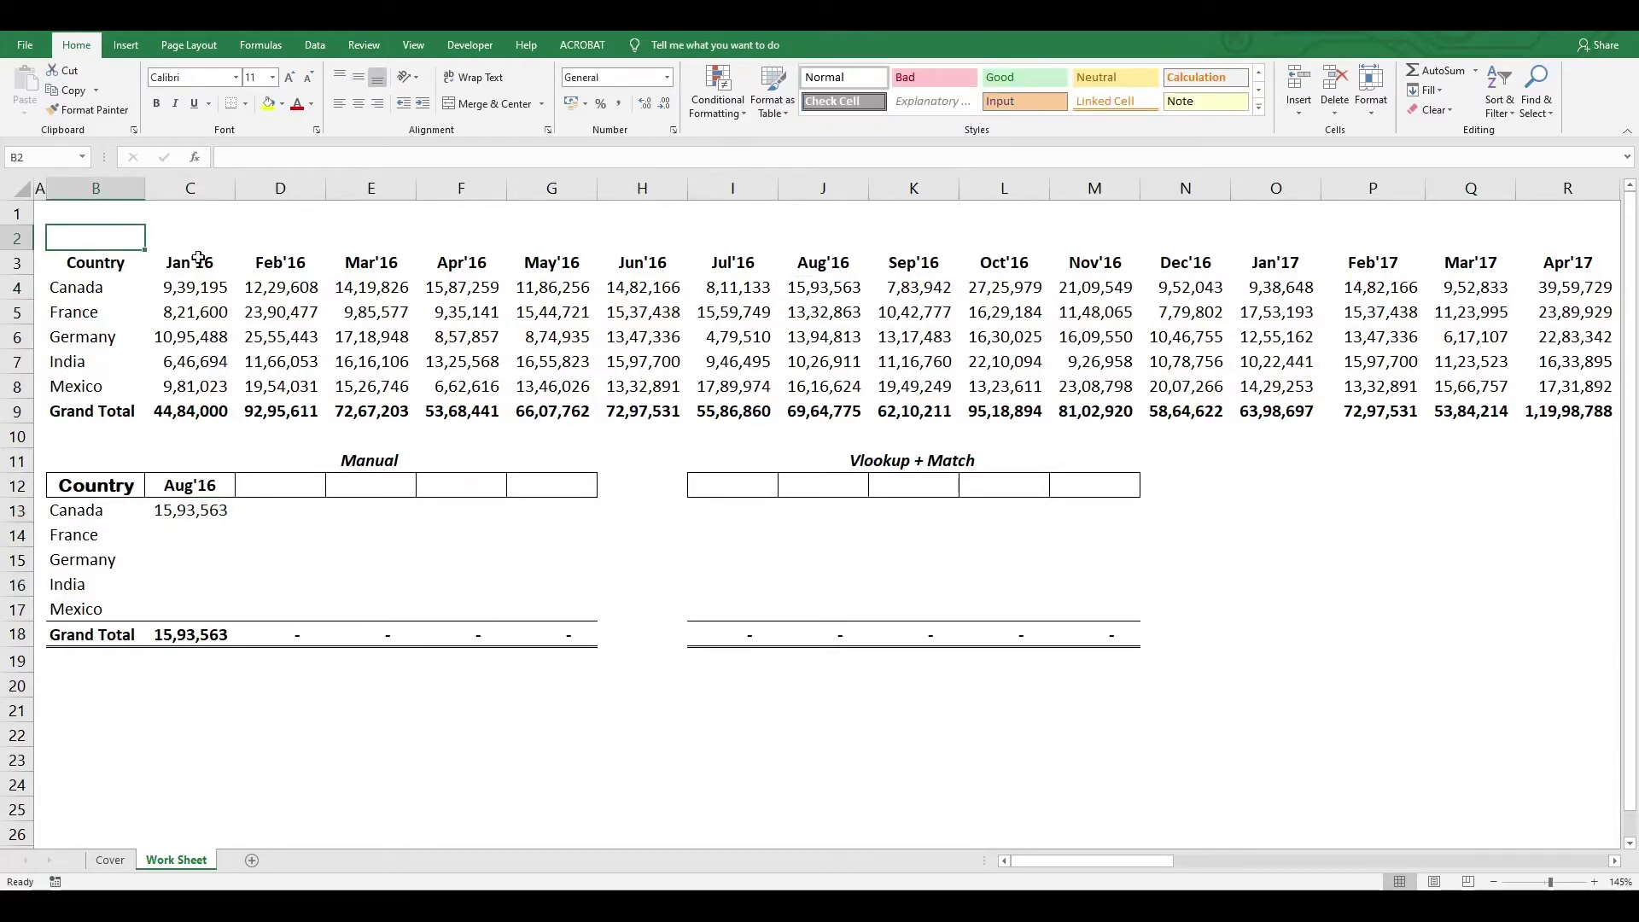
{"action": "type", "text": "1"}
{"action": "key", "text": "Tab"}
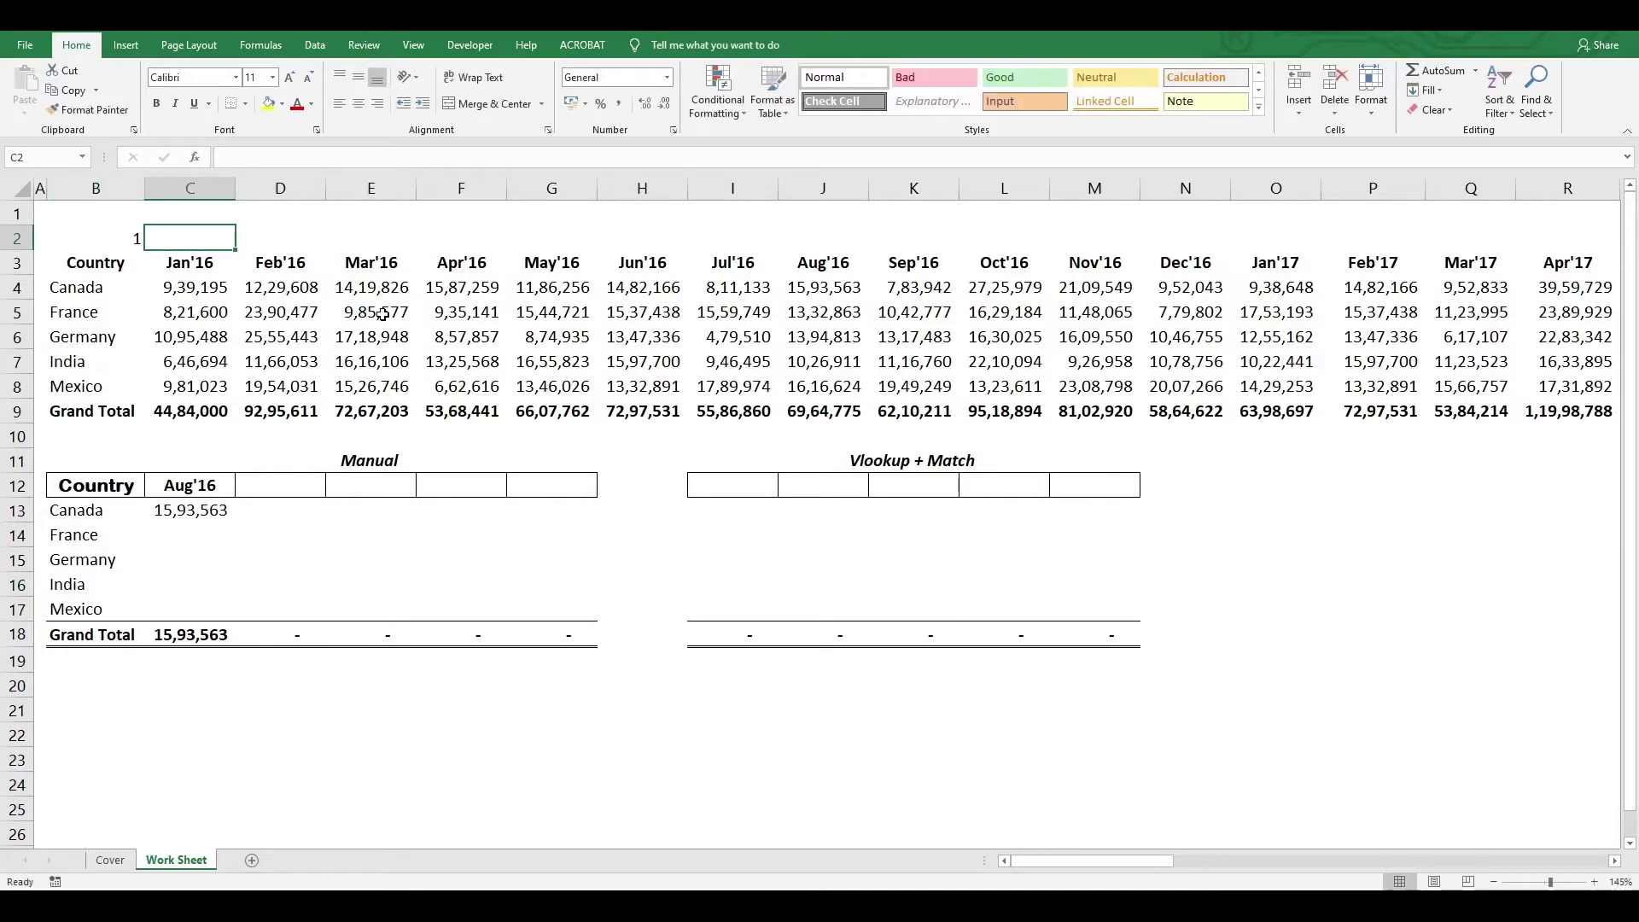
{"action": "type", "text": "=B2+1"}
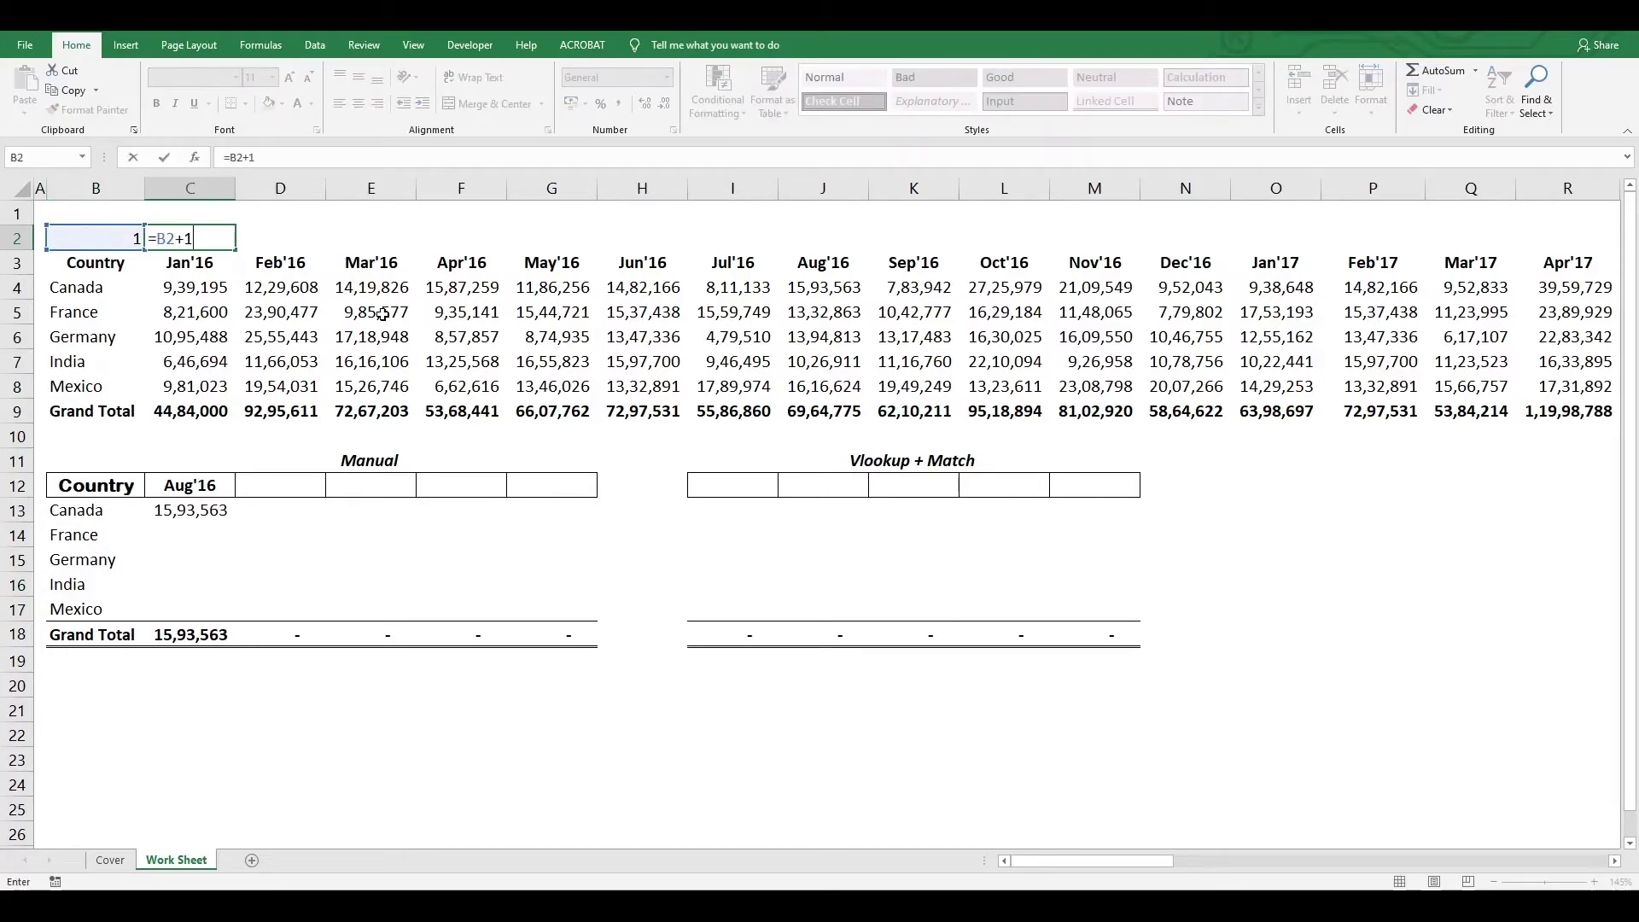
{"action": "key", "text": "Return"}
Fill the counter formula from C2 across row 2 to the last data column, BJ.
{"action": "key", "text": "Up"}
{"action": "key", "text": "Right"}
{"action": "key", "text": "Left"}
{"action": "key", "text": "Down"}
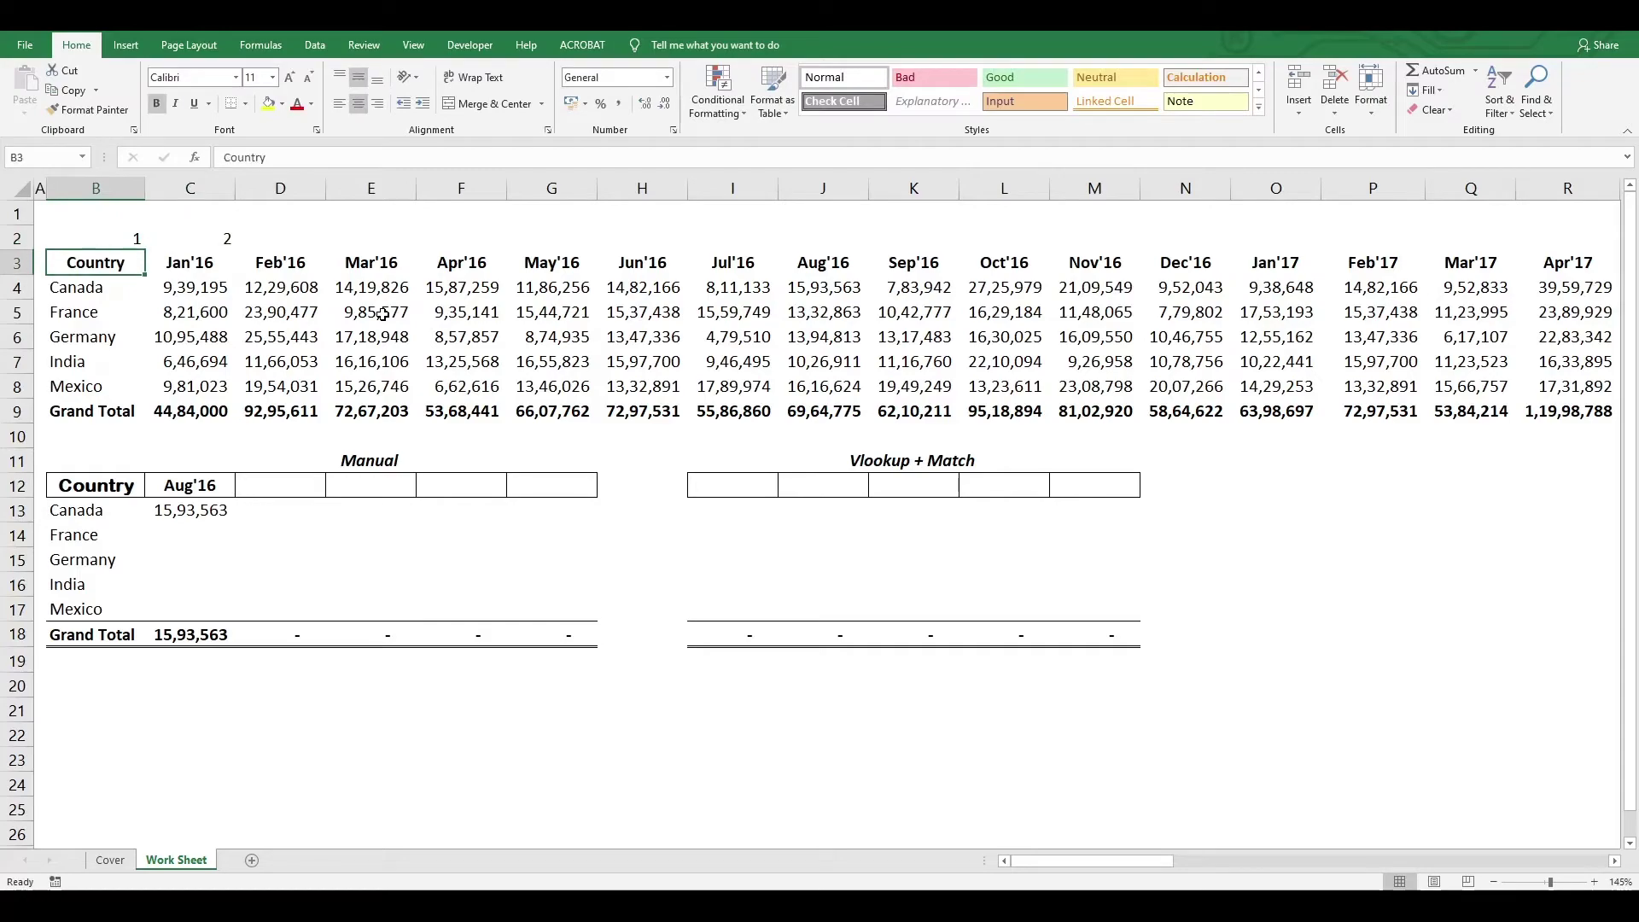
{"action": "key", "text": "ctrl+Right"}
{"action": "key", "text": "Up"}
{"action": "key", "text": "ctrl+shift+Left"}
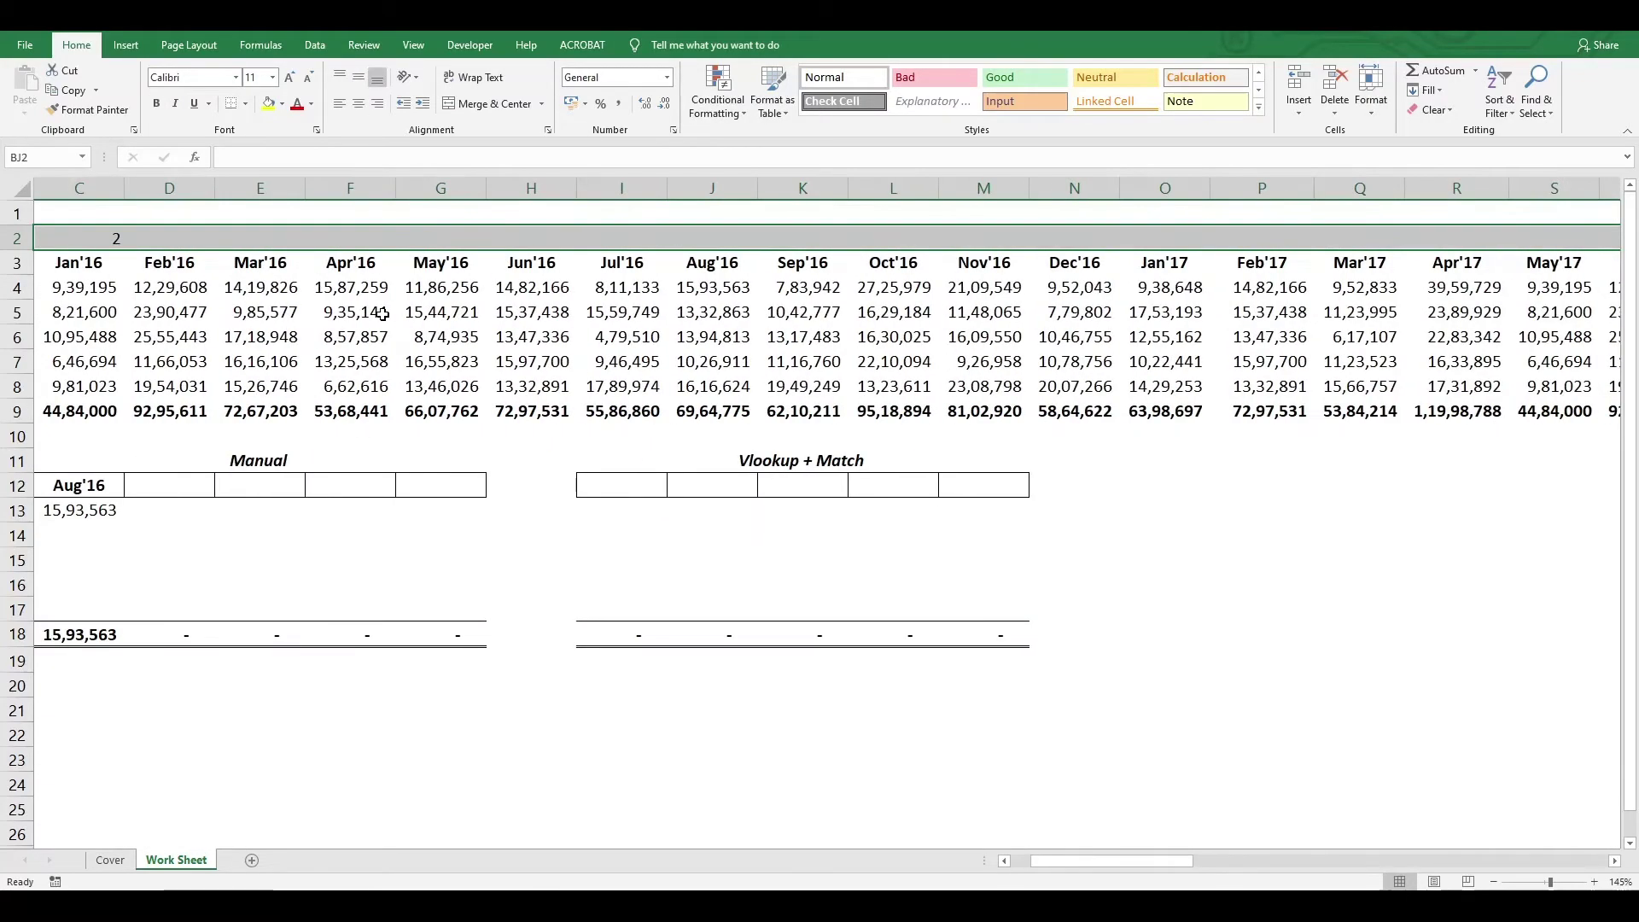
{"action": "key", "text": "ctrl+r"}
{"action": "key", "text": "Left"}
{"action": "key", "text": "Left"}
{"action": "key", "text": "Left"}
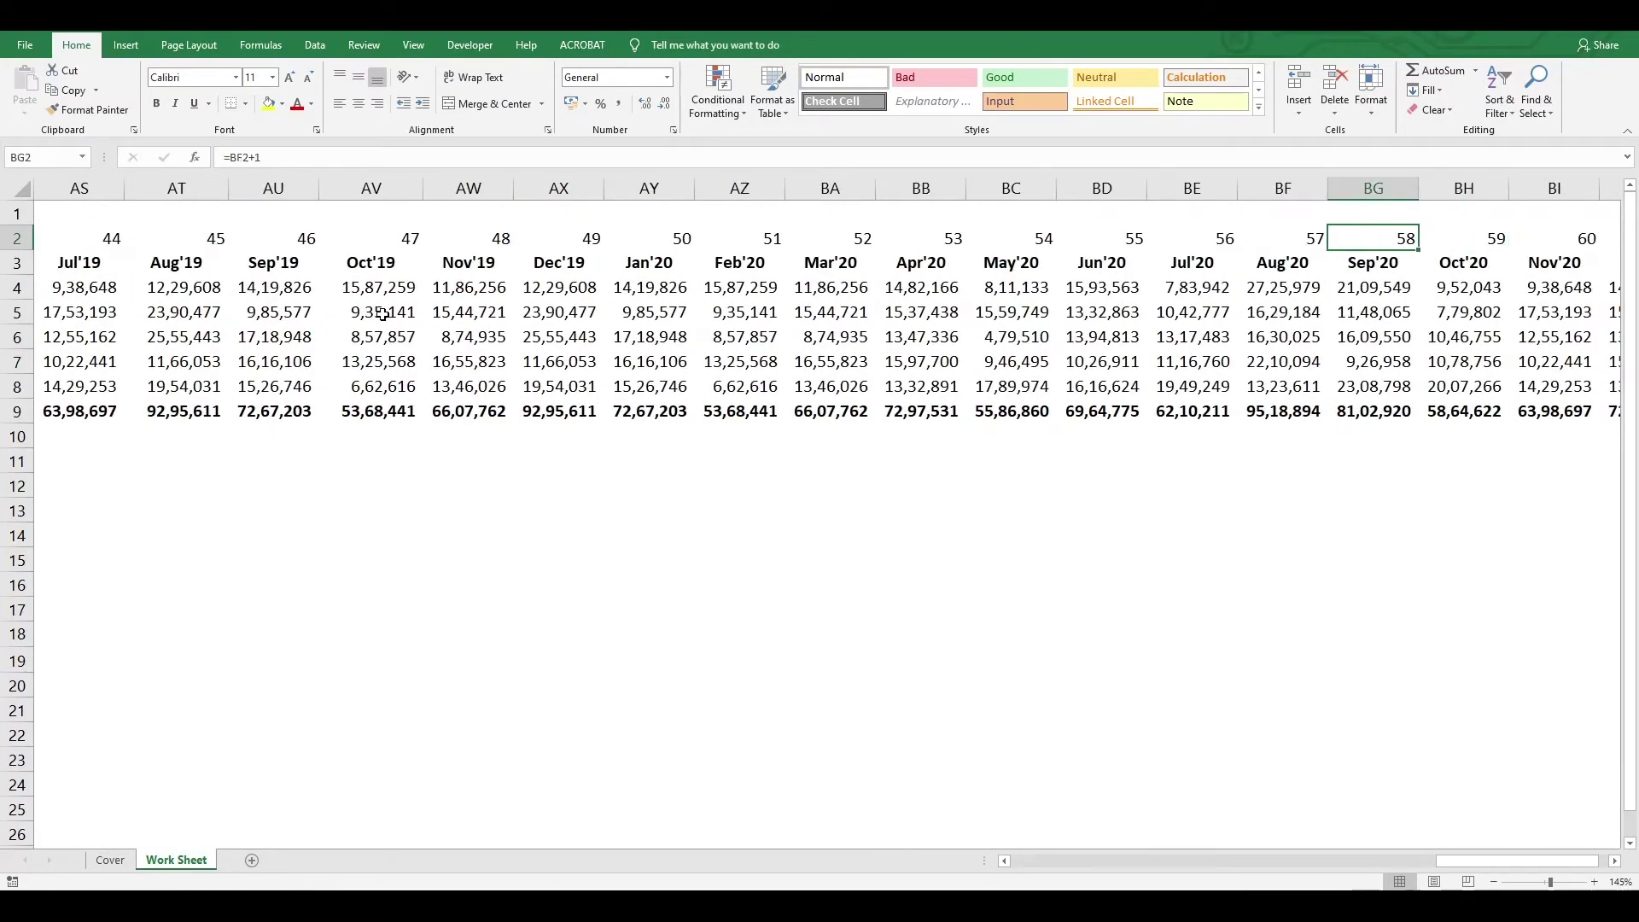
Review the row 2 counter from column B, and check the number above Aug'16 against the column index in the C13 formula.
{"action": "key", "text": "ctrl+Home"}
{"action": "key", "text": "Right"}
{"action": "key", "text": "Right"}
{"action": "key", "text": "Down"}
{"action": "key", "text": "Left"}
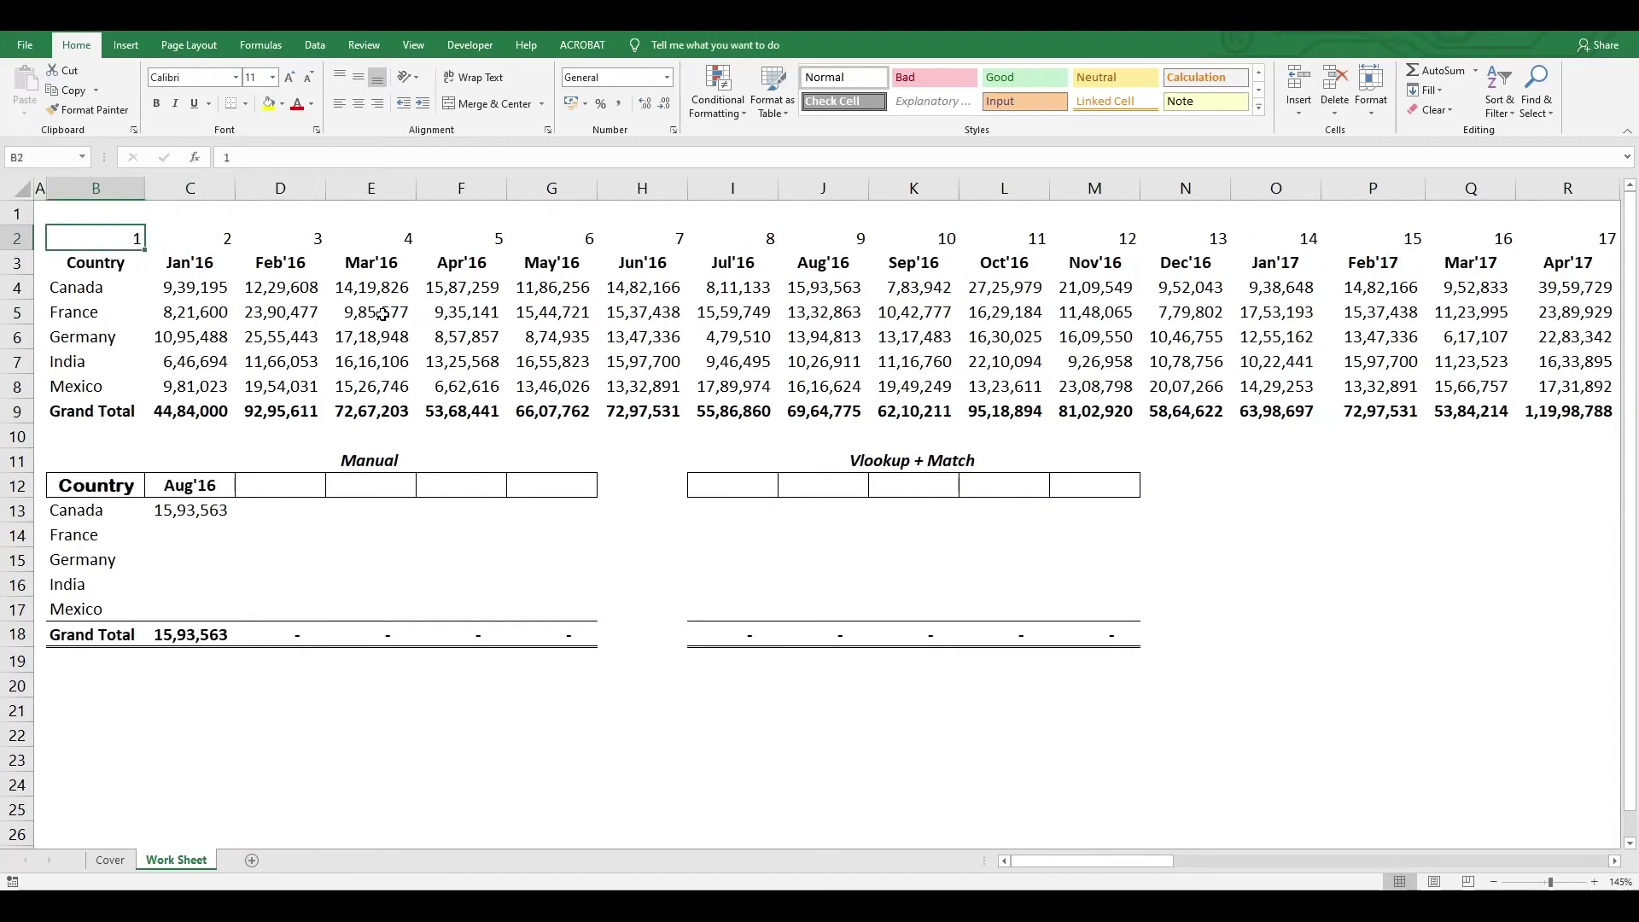
{"action": "key", "text": "shift+Right"}
{"action": "key", "text": "shift+Right"}
{"action": "key", "text": "shift+Right"}
{"action": "key", "text": "shift+Right"}
{"action": "key", "text": "shift+Right"}
{"action": "key", "text": "shift+Right"}
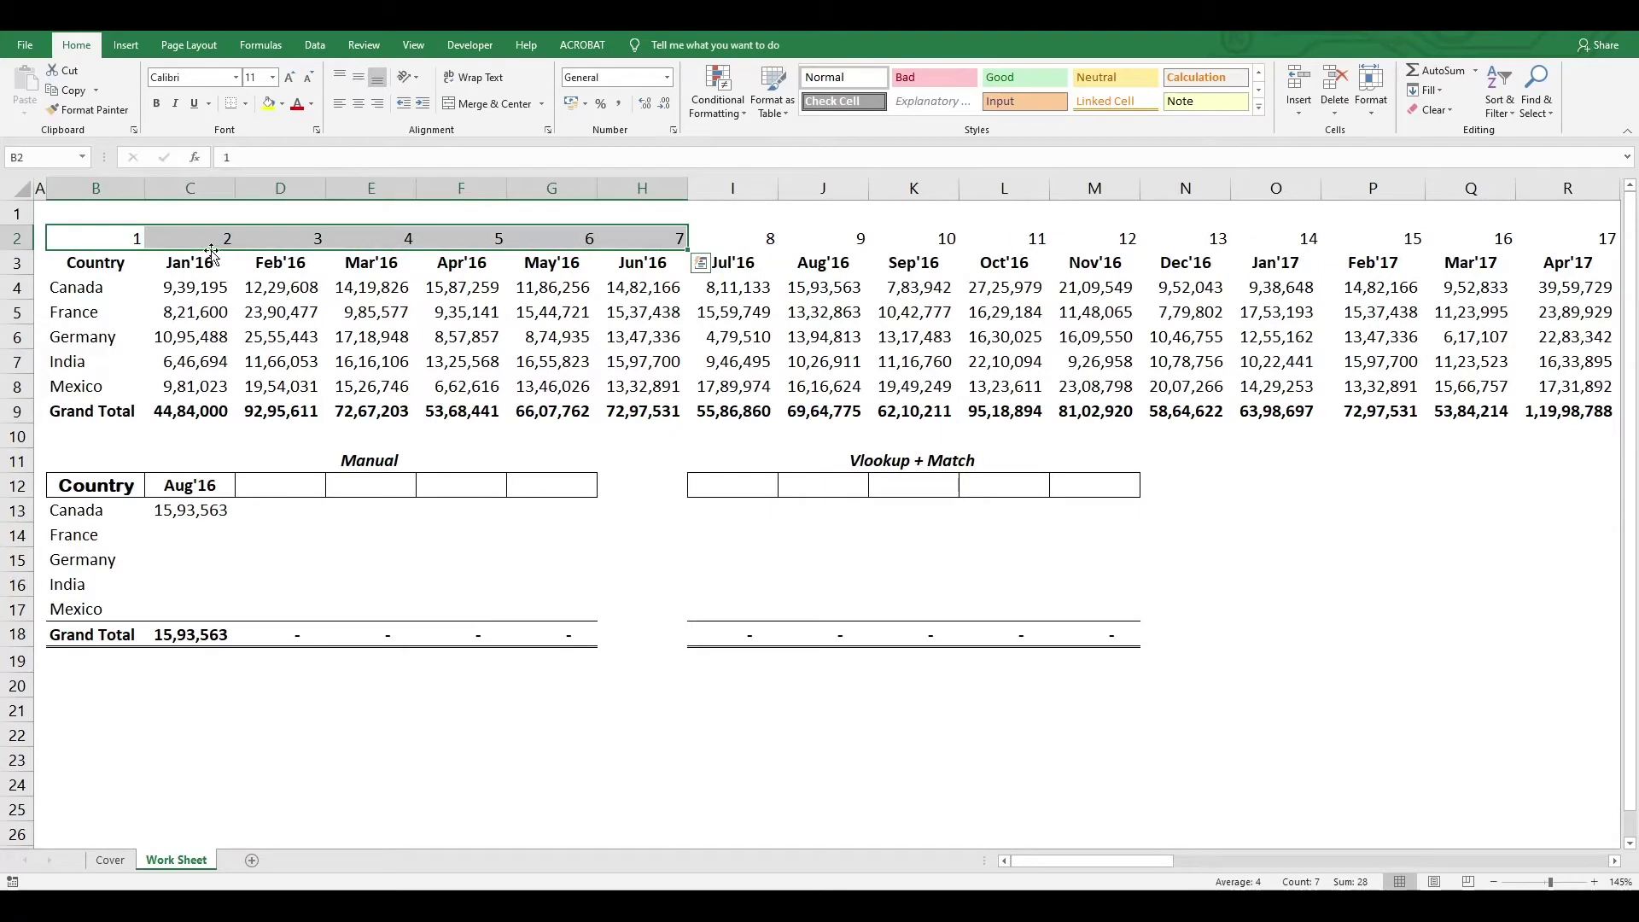
{"action": "left_click", "coordinate": [818, 246]}
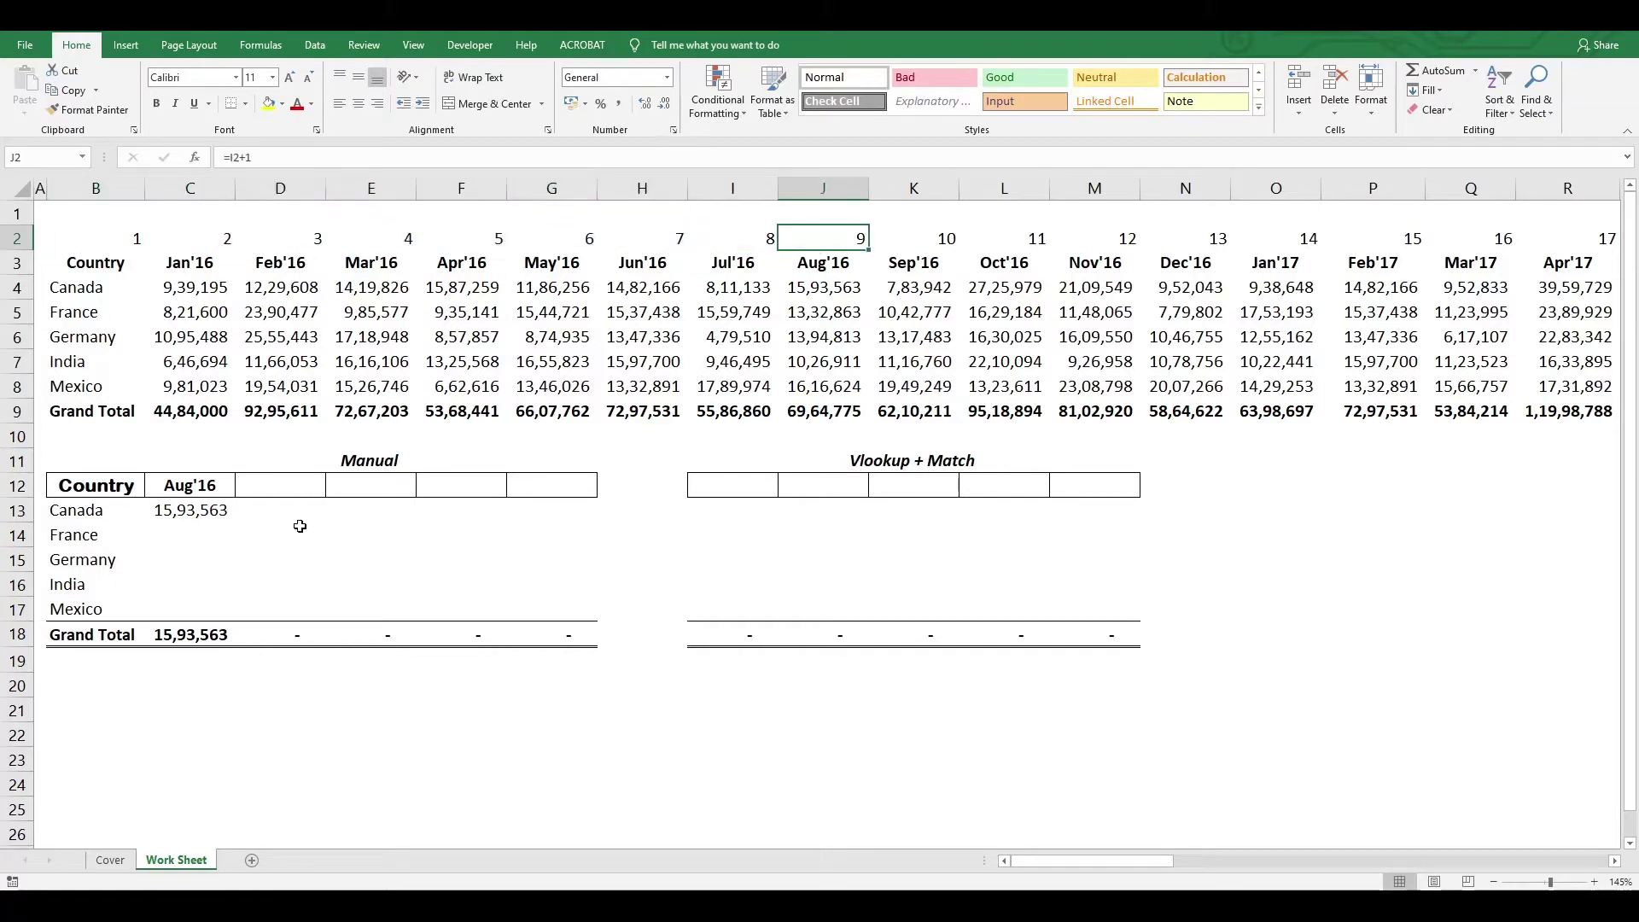
{"action": "left_click", "coordinate": [216, 518]}
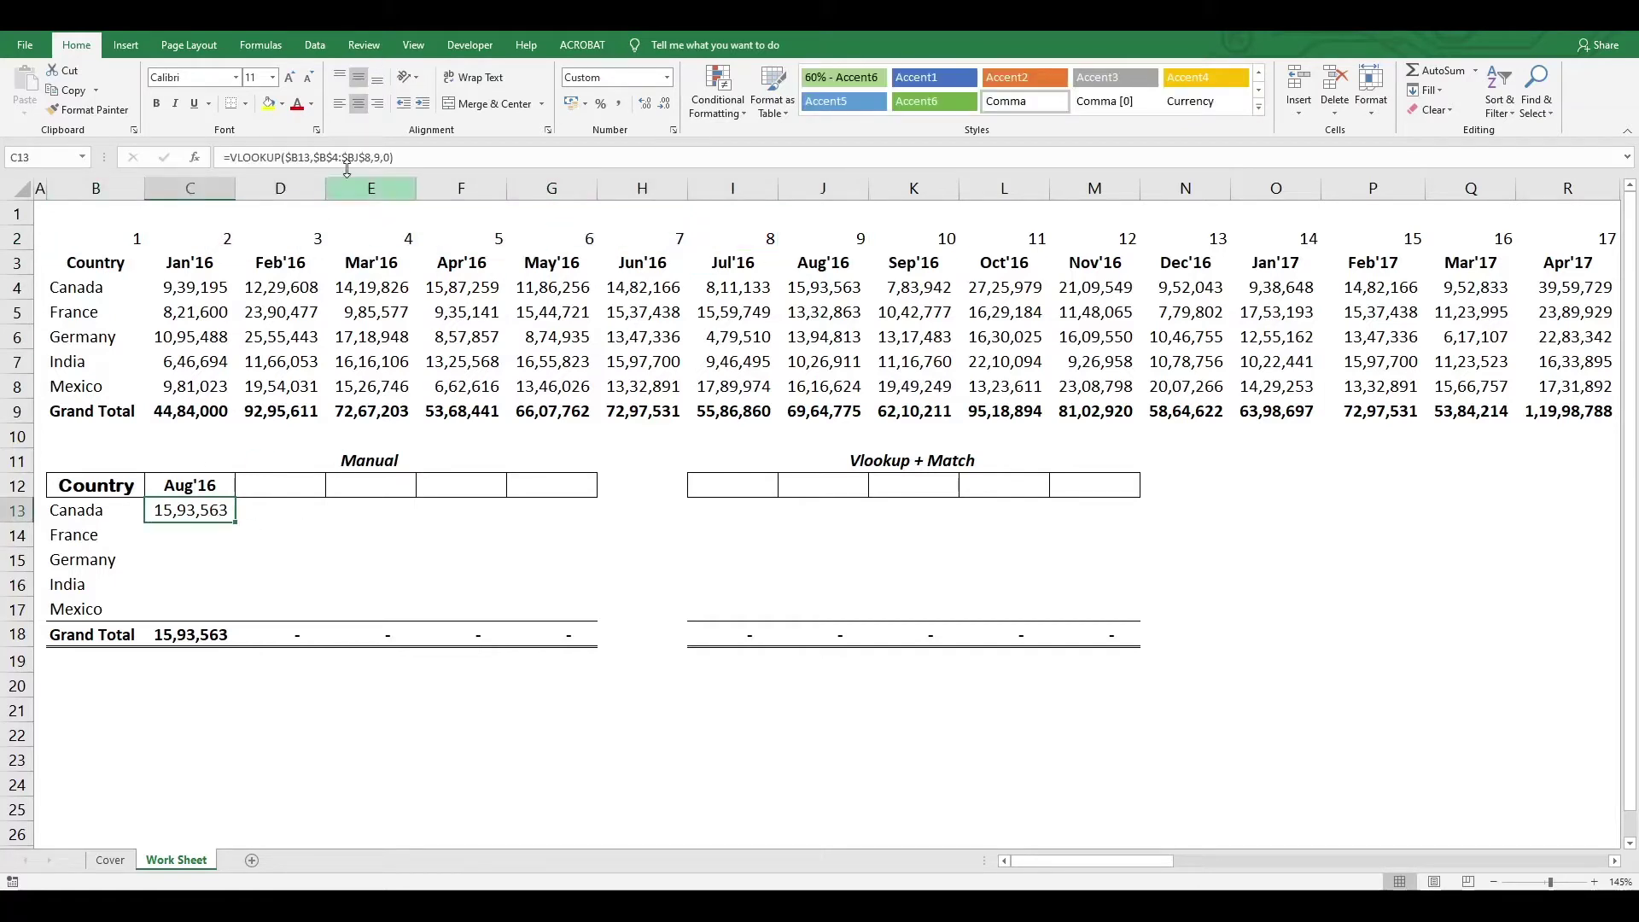
{"action": "left_click", "coordinate": [379, 157]}
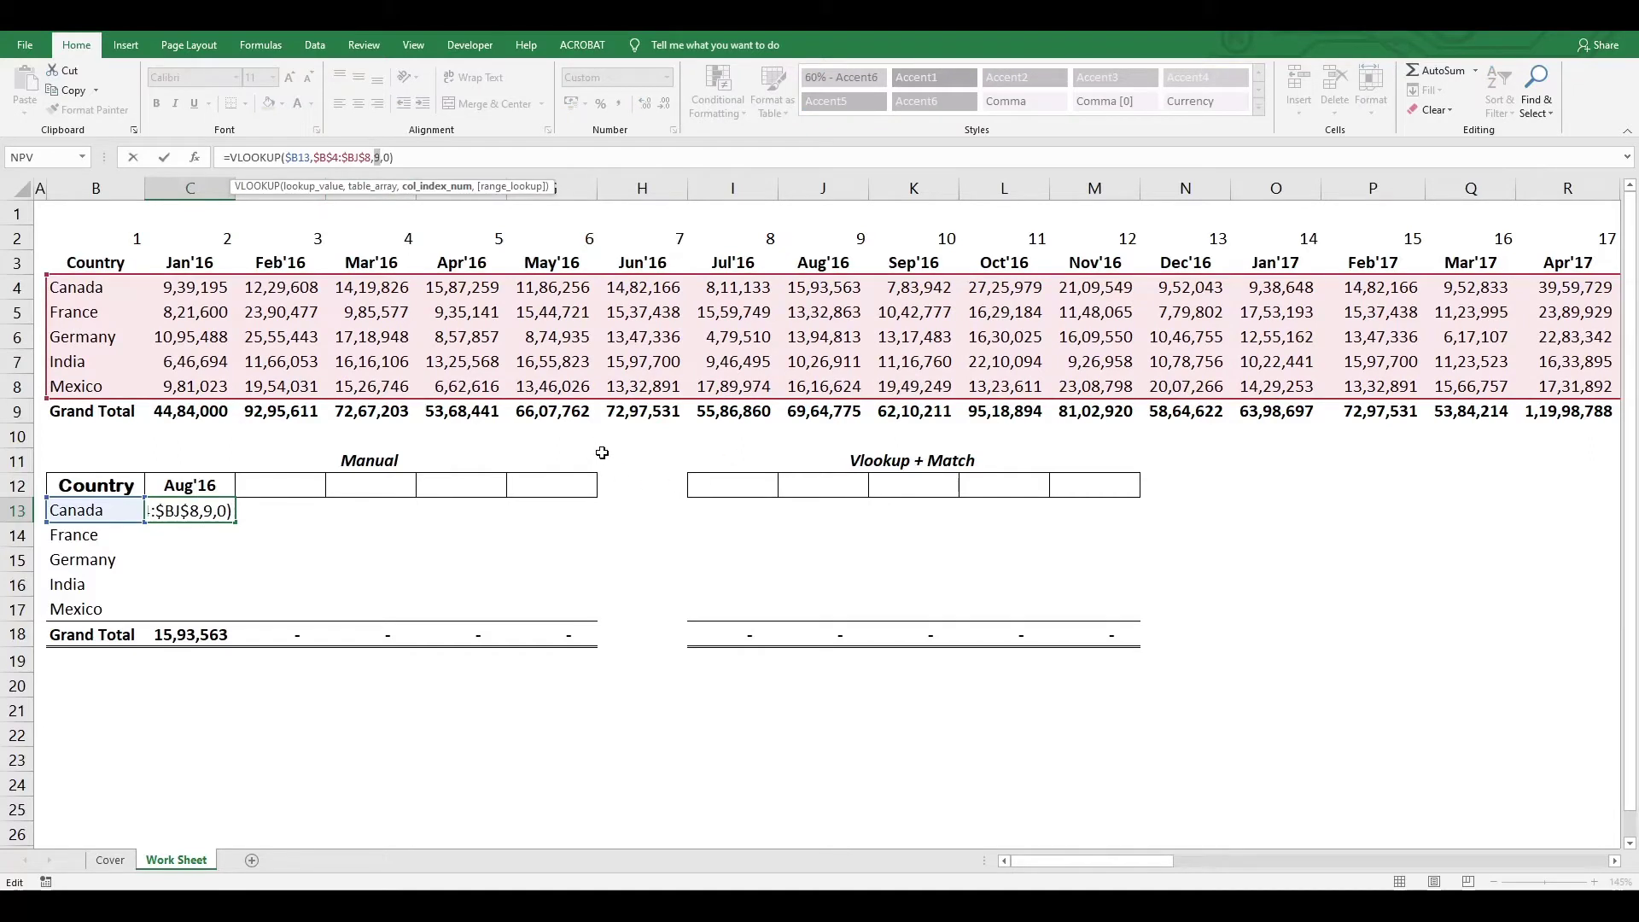
{"action": "key", "text": "Escape"}
Copy the Canada VLOOKUP formula from C13 into D13.
{"action": "key", "text": "Right"}
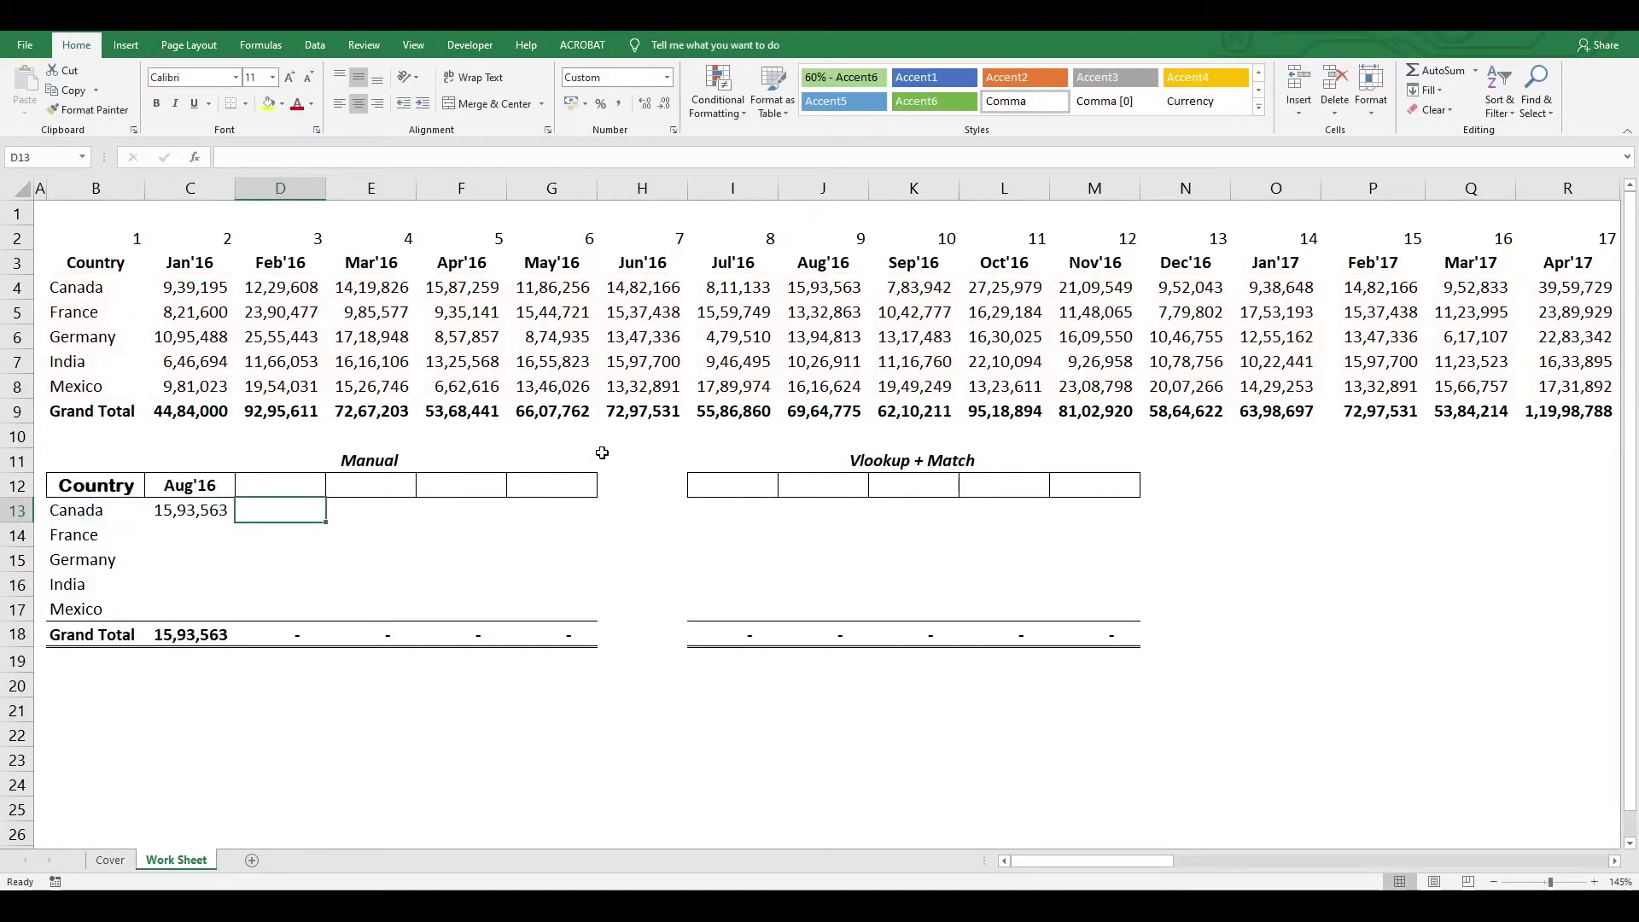
{"action": "key", "text": "Left"}
{"action": "key", "text": "ctrl+c"}
{"action": "key", "text": "Right"}
{"action": "key", "text": "ctrl+v"}
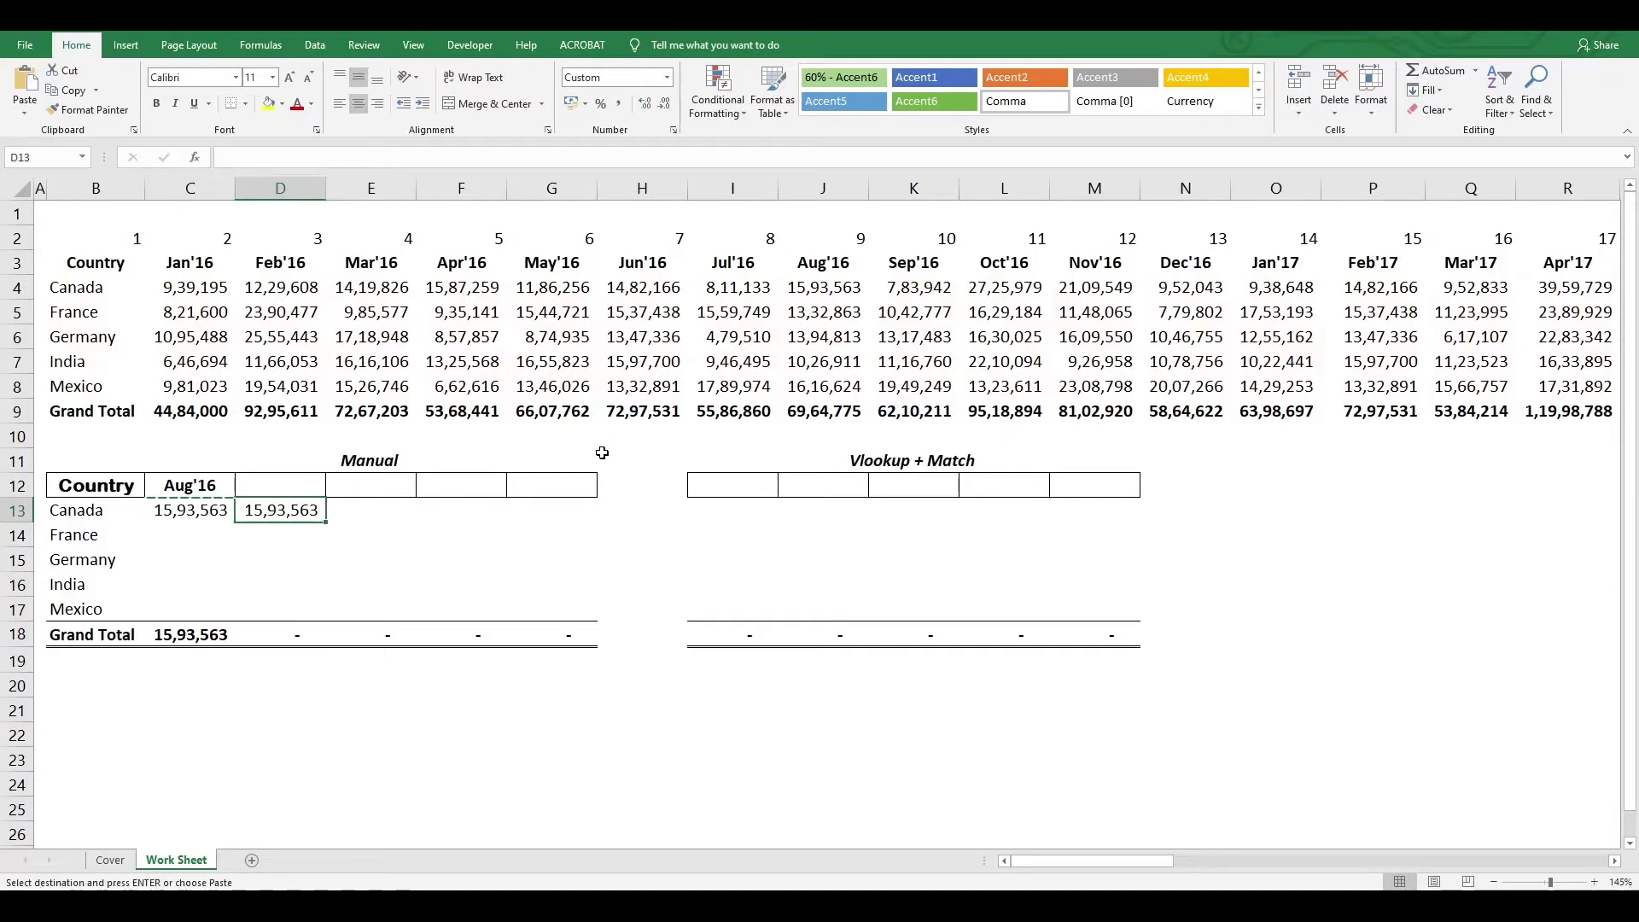
{"action": "key", "text": "Escape"}
{"action": "key", "text": "Up"}
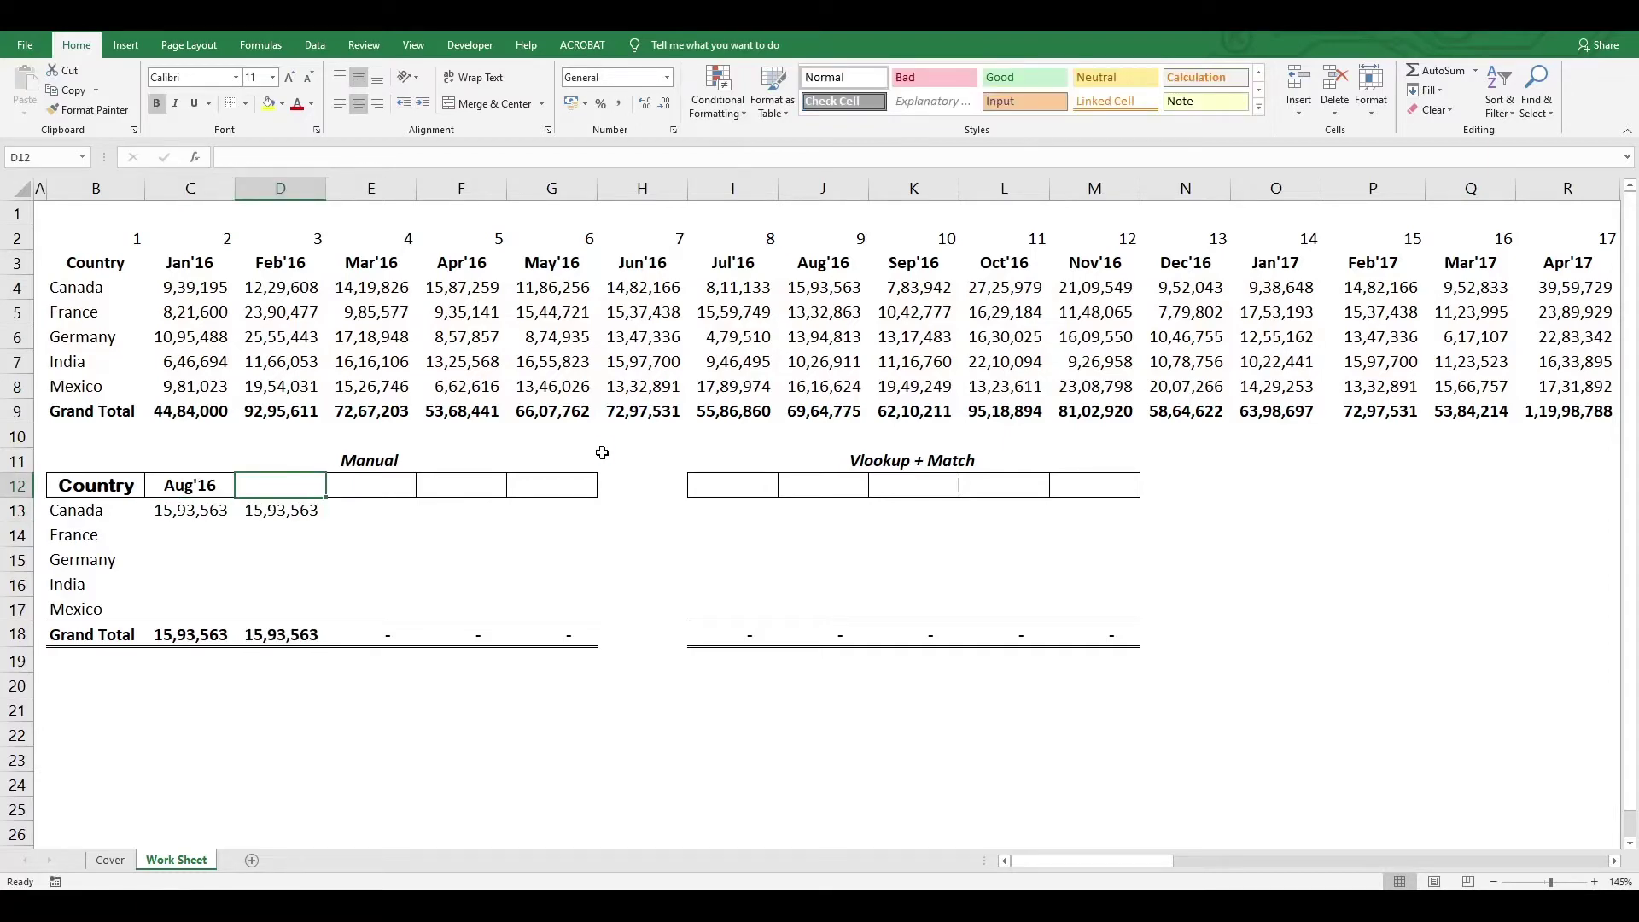
Find the Aug'17 header in the data table and read its column number in row 2.
{"action": "key", "text": "Right"}
{"action": "key", "text": "Right"}
{"action": "key", "text": "Right"}
{"action": "key", "text": "Right"}
{"action": "key", "text": "Right"}
{"action": "key", "text": "Right"}
{"action": "key", "text": "Right"}
{"action": "key", "text": "Right"}
{"action": "key", "text": "Right"}
{"action": "key", "text": "Right"}
{"action": "key", "text": "Right"}
{"action": "key", "text": "Right"}
{"action": "key", "text": "Right"}
{"action": "key", "text": "Right"}
{"action": "key", "text": "Right"}
{"action": "key", "text": "Right"}
{"action": "key", "text": "Right"}
{"action": "key", "text": "Right"}
{"action": "key", "text": "Right"}
{"action": "key", "text": "Right"}
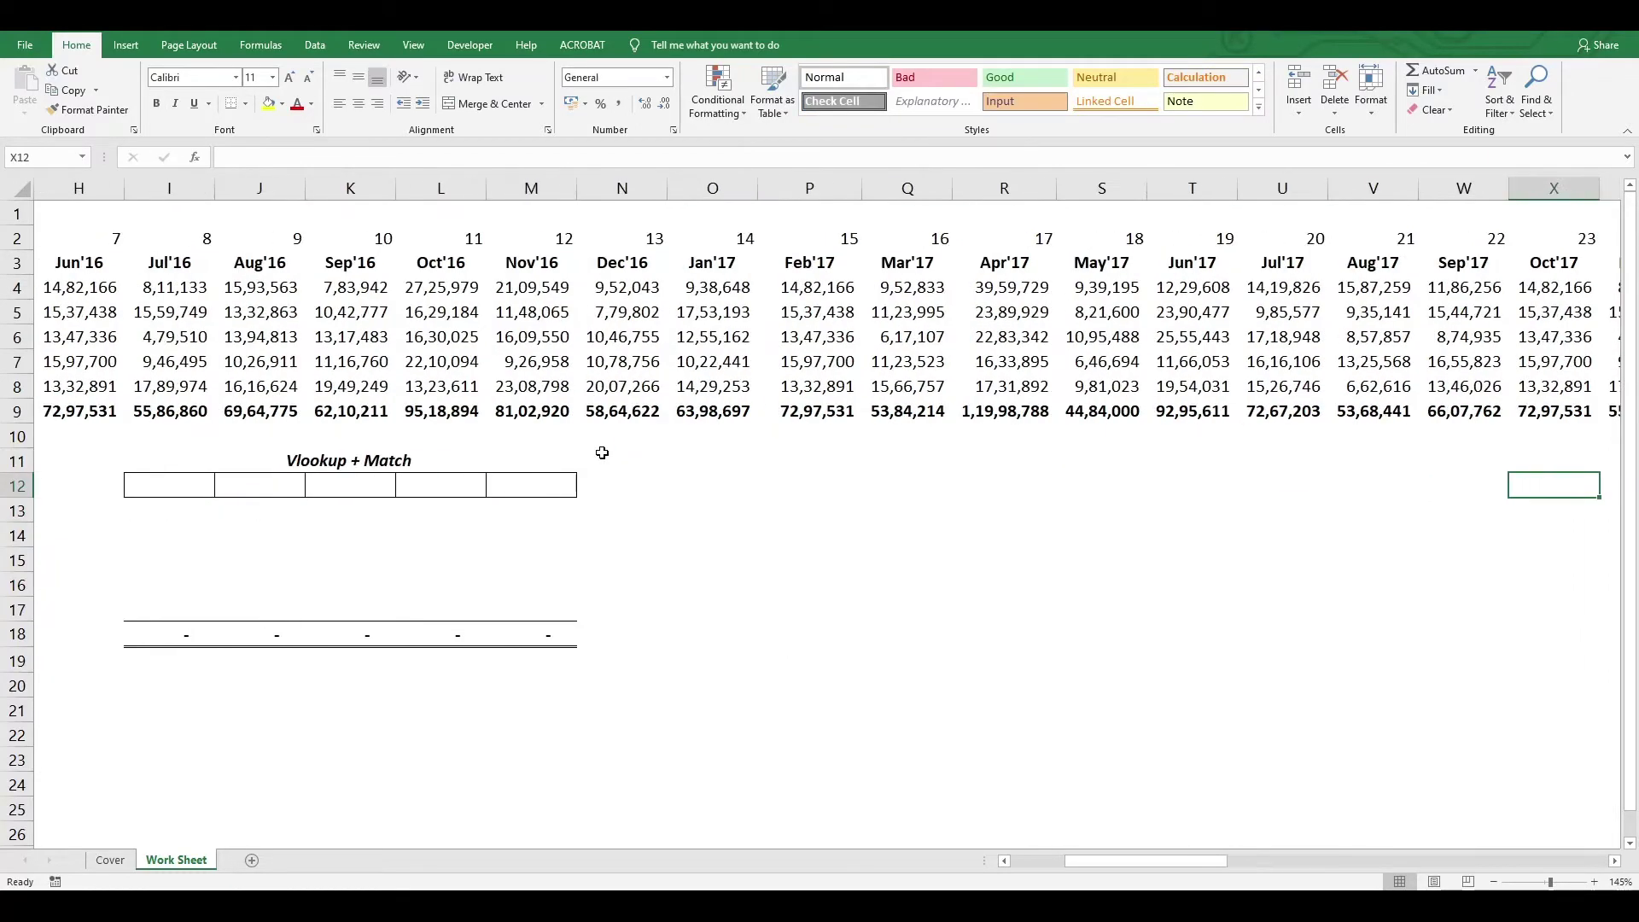
{"action": "key", "text": "Up"}
{"action": "key", "text": "Up"}
{"action": "key", "text": "Up"}
{"action": "key", "text": "Up"}
{"action": "key", "text": "Up"}
{"action": "key", "text": "Up"}
{"action": "key", "text": "Up"}
{"action": "key", "text": "Up"}
{"action": "key", "text": "Up"}
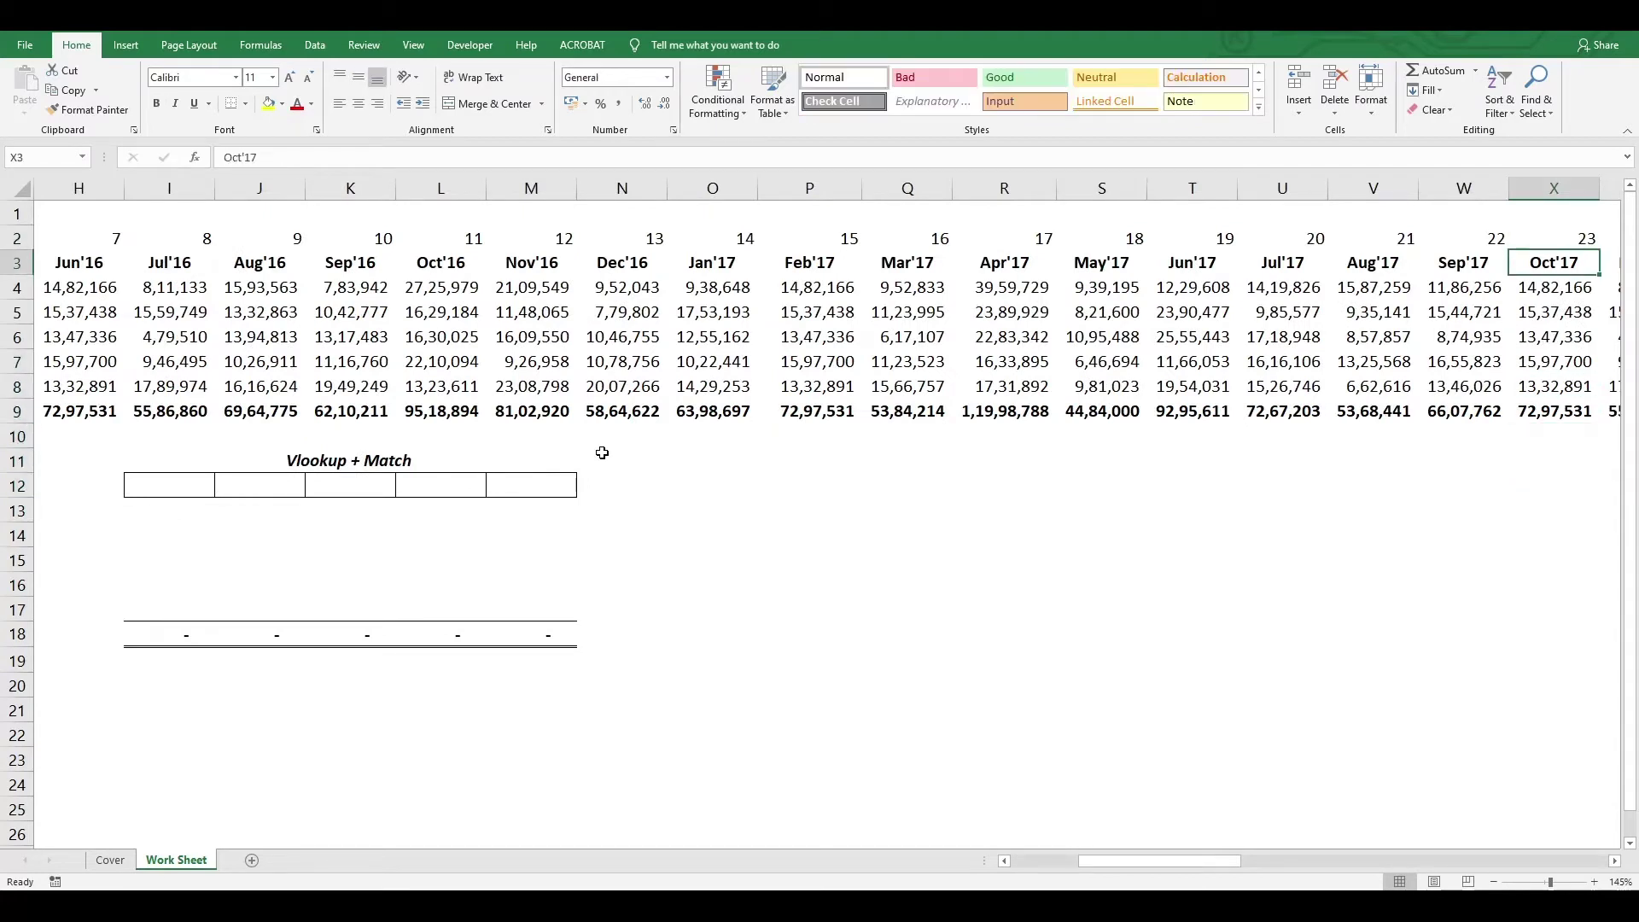
{"action": "key", "text": "Left"}
{"action": "key", "text": "Left"}
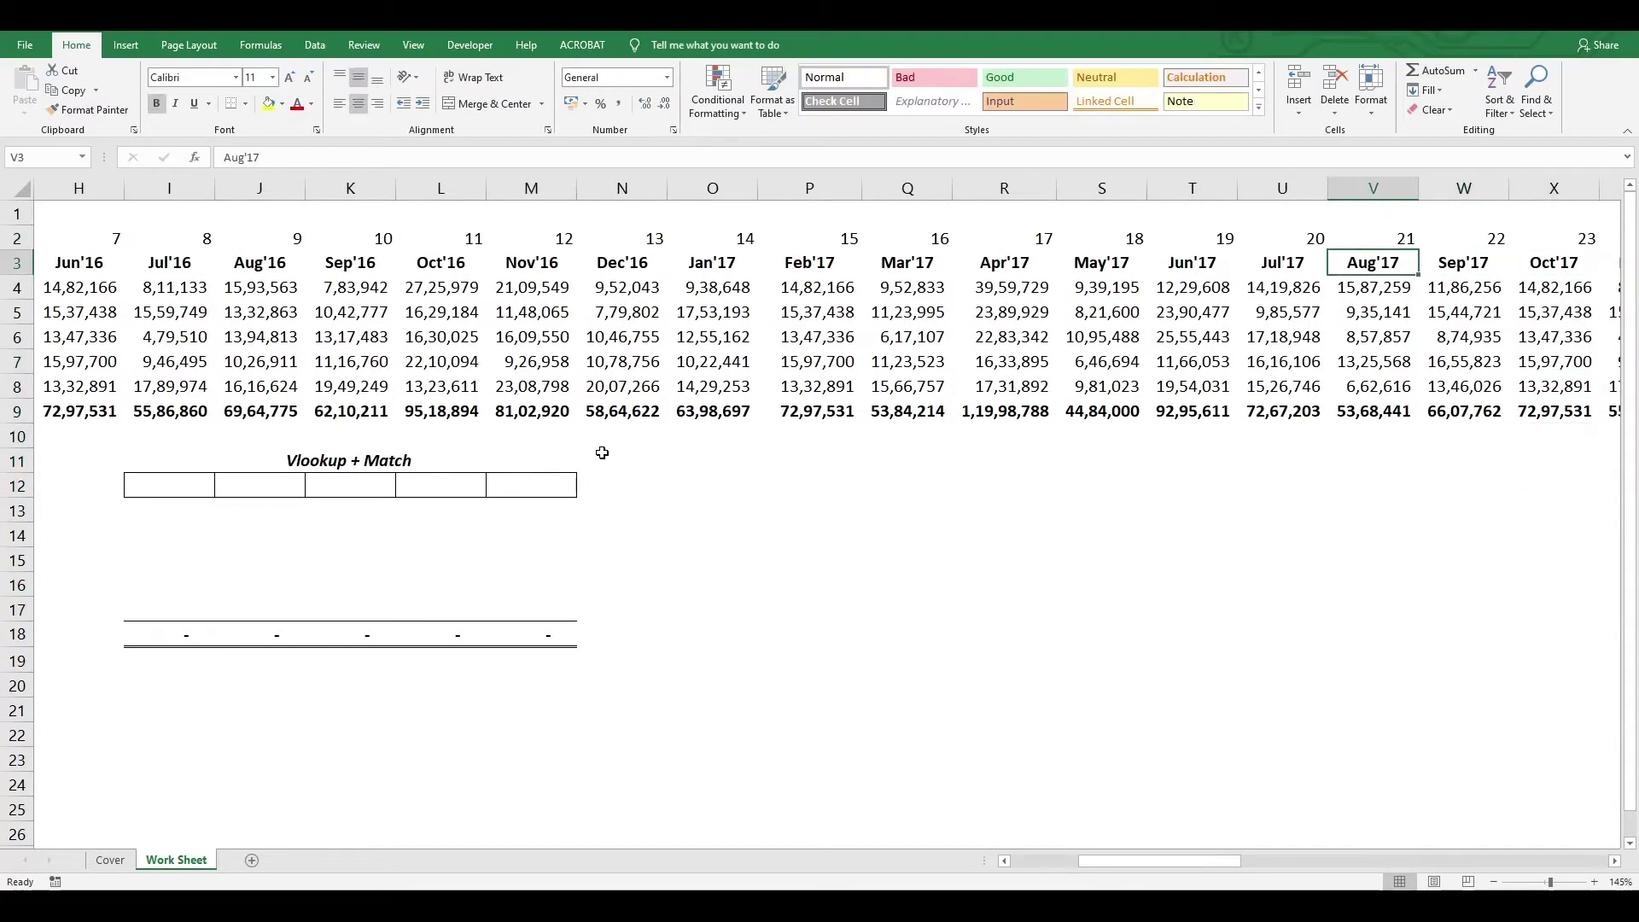
{"action": "key", "text": "Up"}
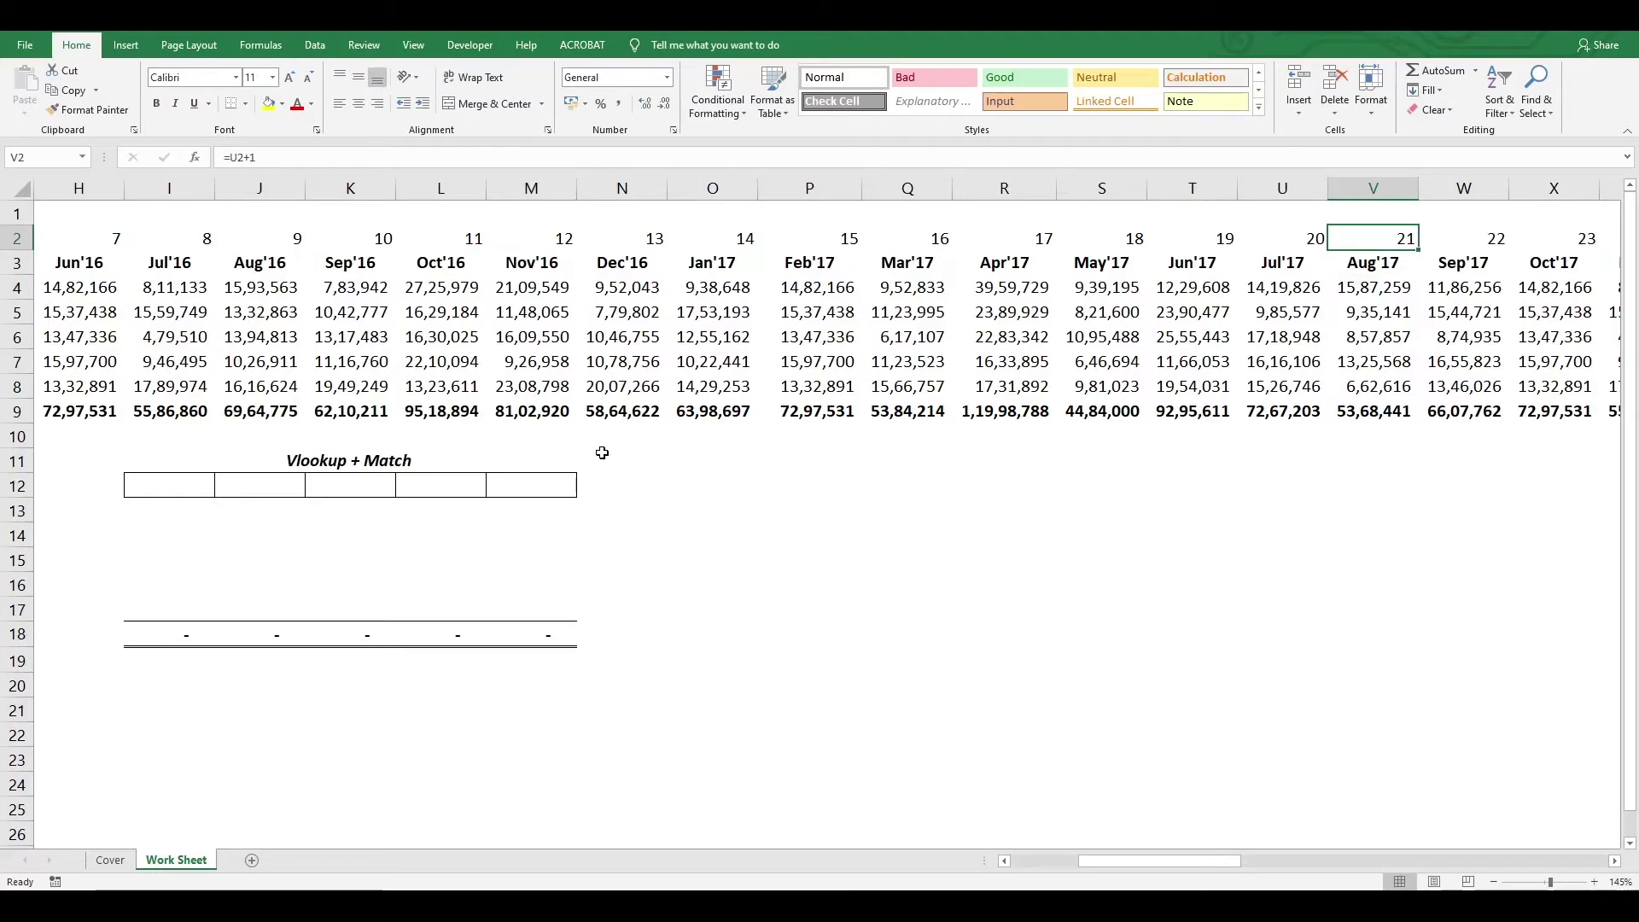
Copy Canada's Aug'17 figure from V4 and paste it as a value into D10 as a temporary check.
{"action": "key", "text": "Down"}
{"action": "key", "text": "Down"}
{"action": "key", "text": "ctrl+c"}
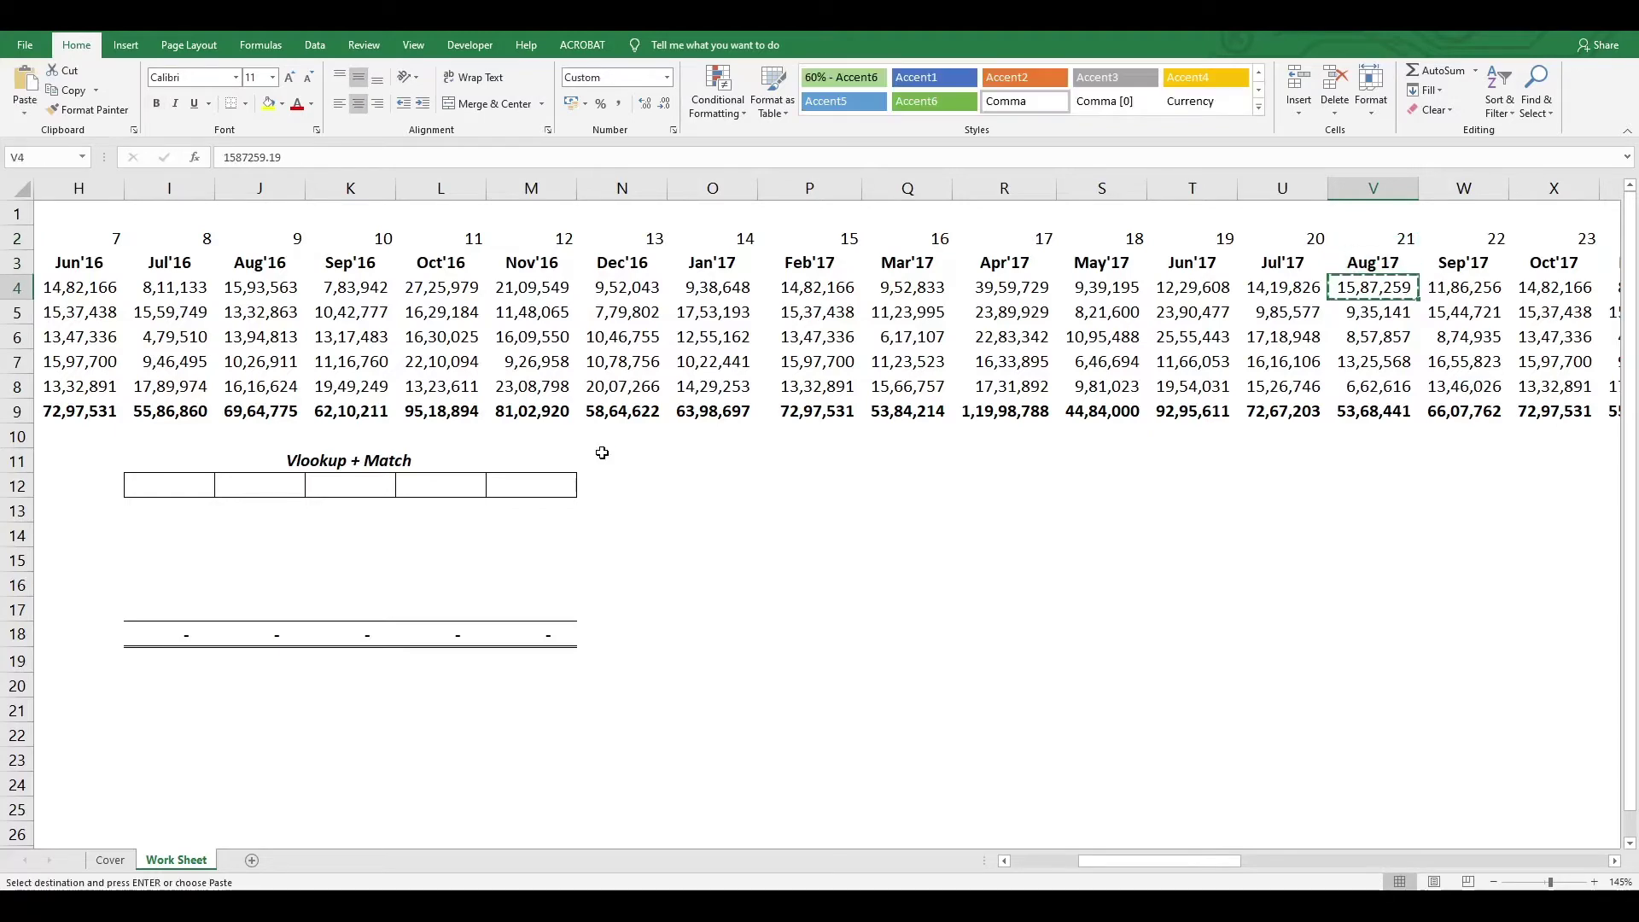
{"action": "key", "text": "ctrl+Left"}
{"action": "key", "text": "Down"}
{"action": "key", "text": "Down"}
{"action": "key", "text": "Down"}
{"action": "key", "text": "Down"}
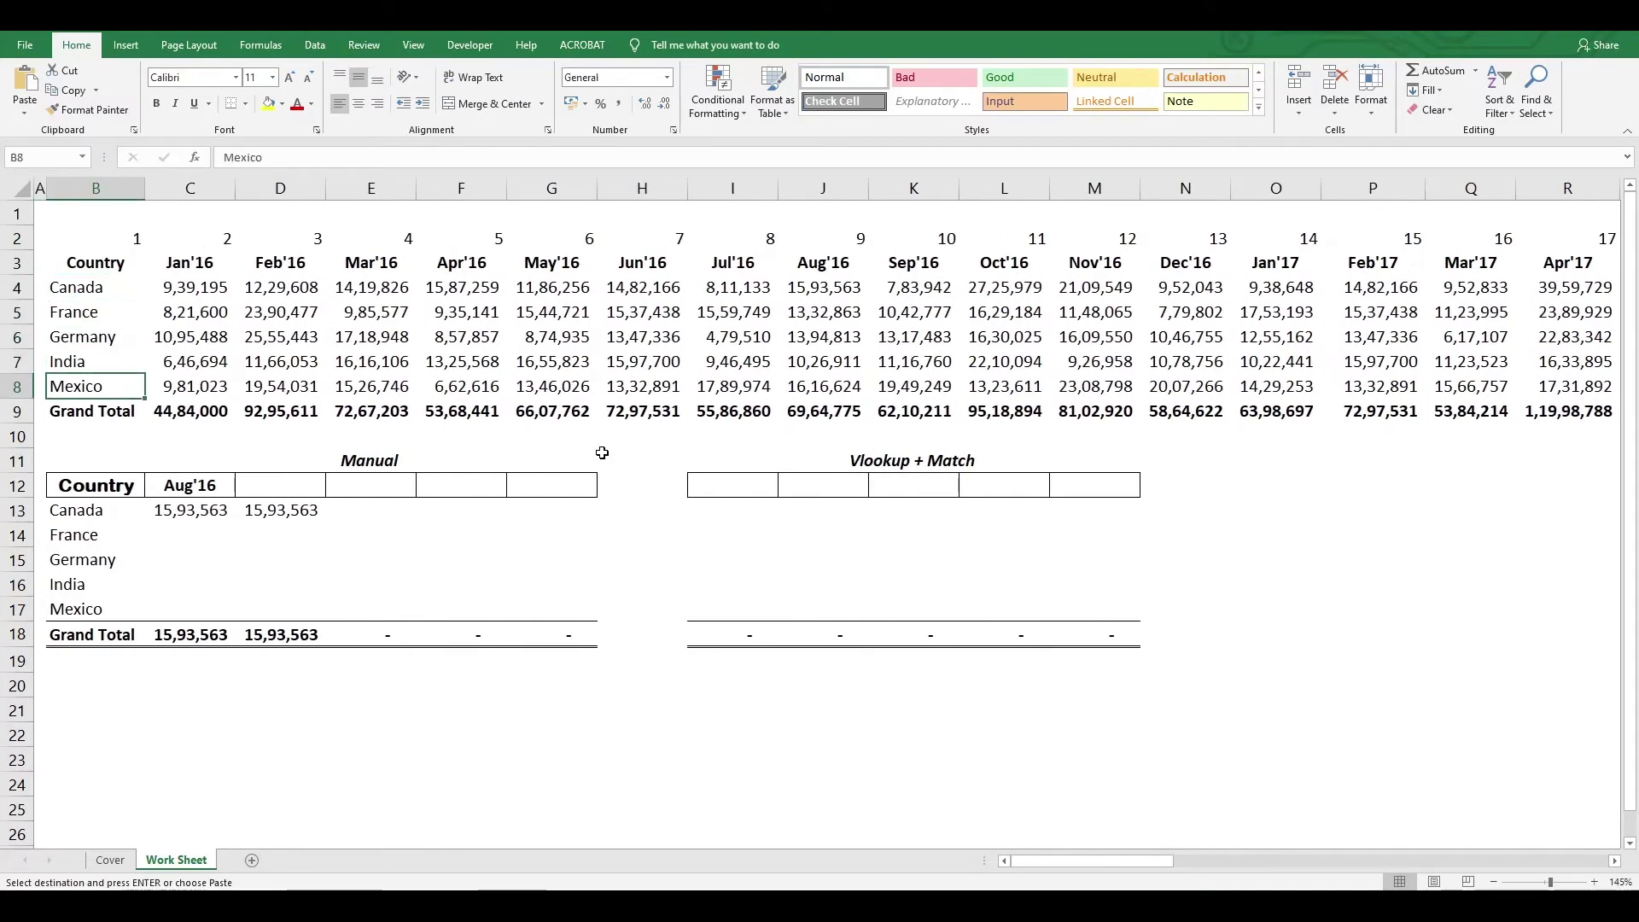
{"action": "key", "text": "Down"}
{"action": "key", "text": "Down"}
{"action": "key", "text": "Down"}
{"action": "key", "text": "Up"}
{"action": "key", "text": "Right"}
{"action": "key", "text": "Right"}
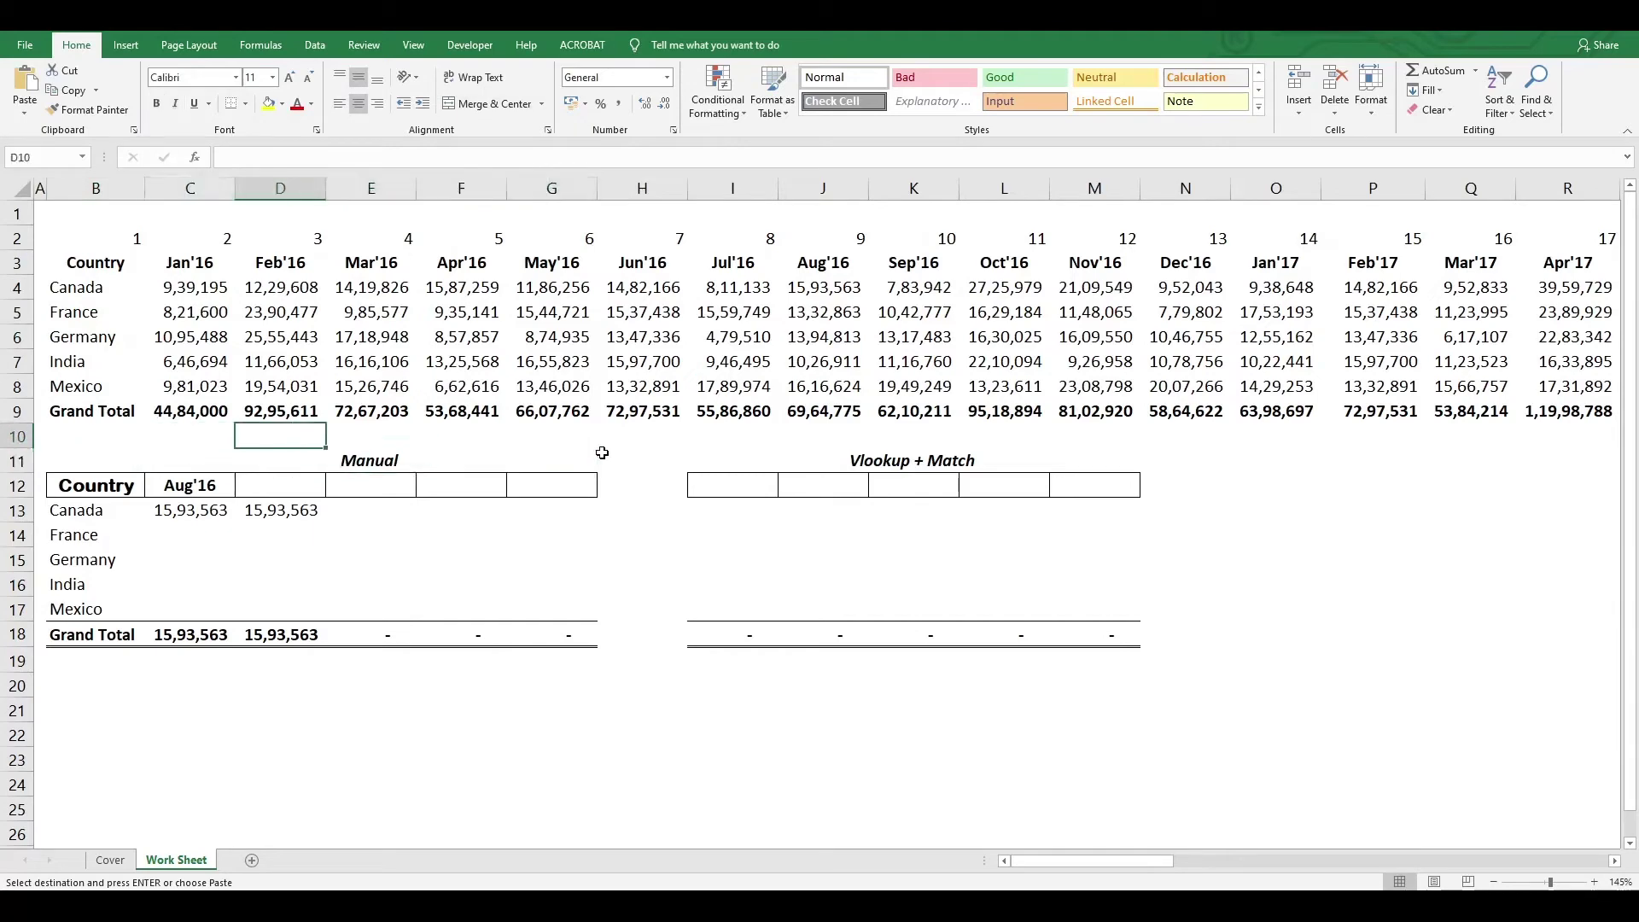
{"action": "key", "text": "ctrl+alt+v"}
{"action": "key", "text": "v"}
{"action": "key", "text": "Return"}
Set the column index in the D13 VLOOKUP formula to 21.
{"action": "key", "text": "Down"}
{"action": "key", "text": "Down"}
{"action": "key", "text": "Down"}
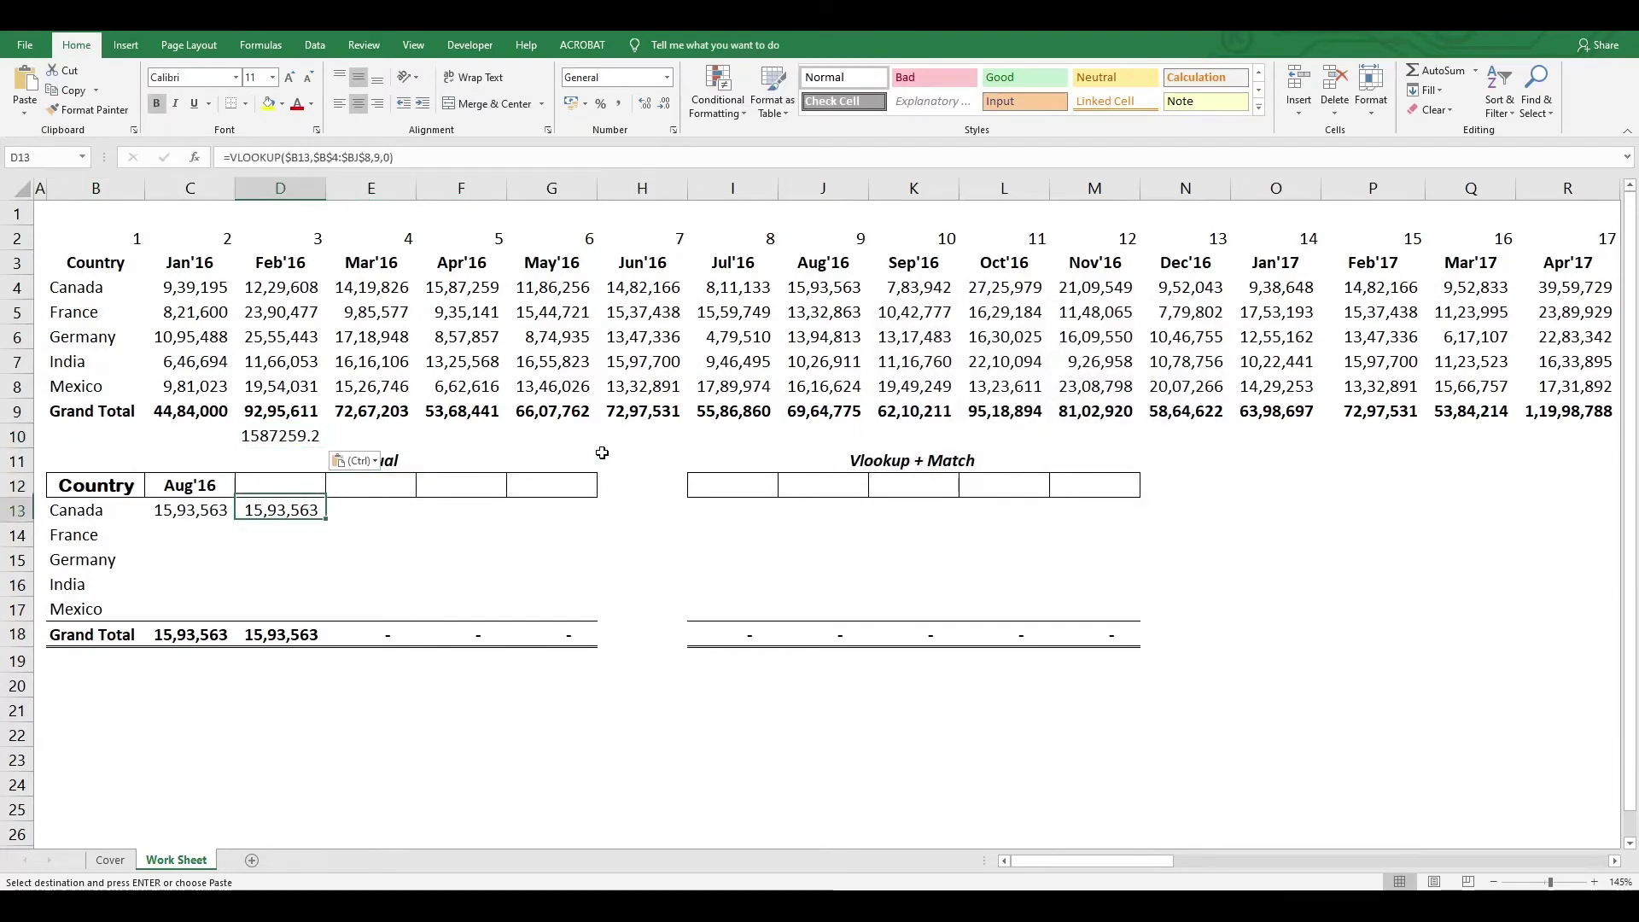
{"action": "key", "text": "F2"}
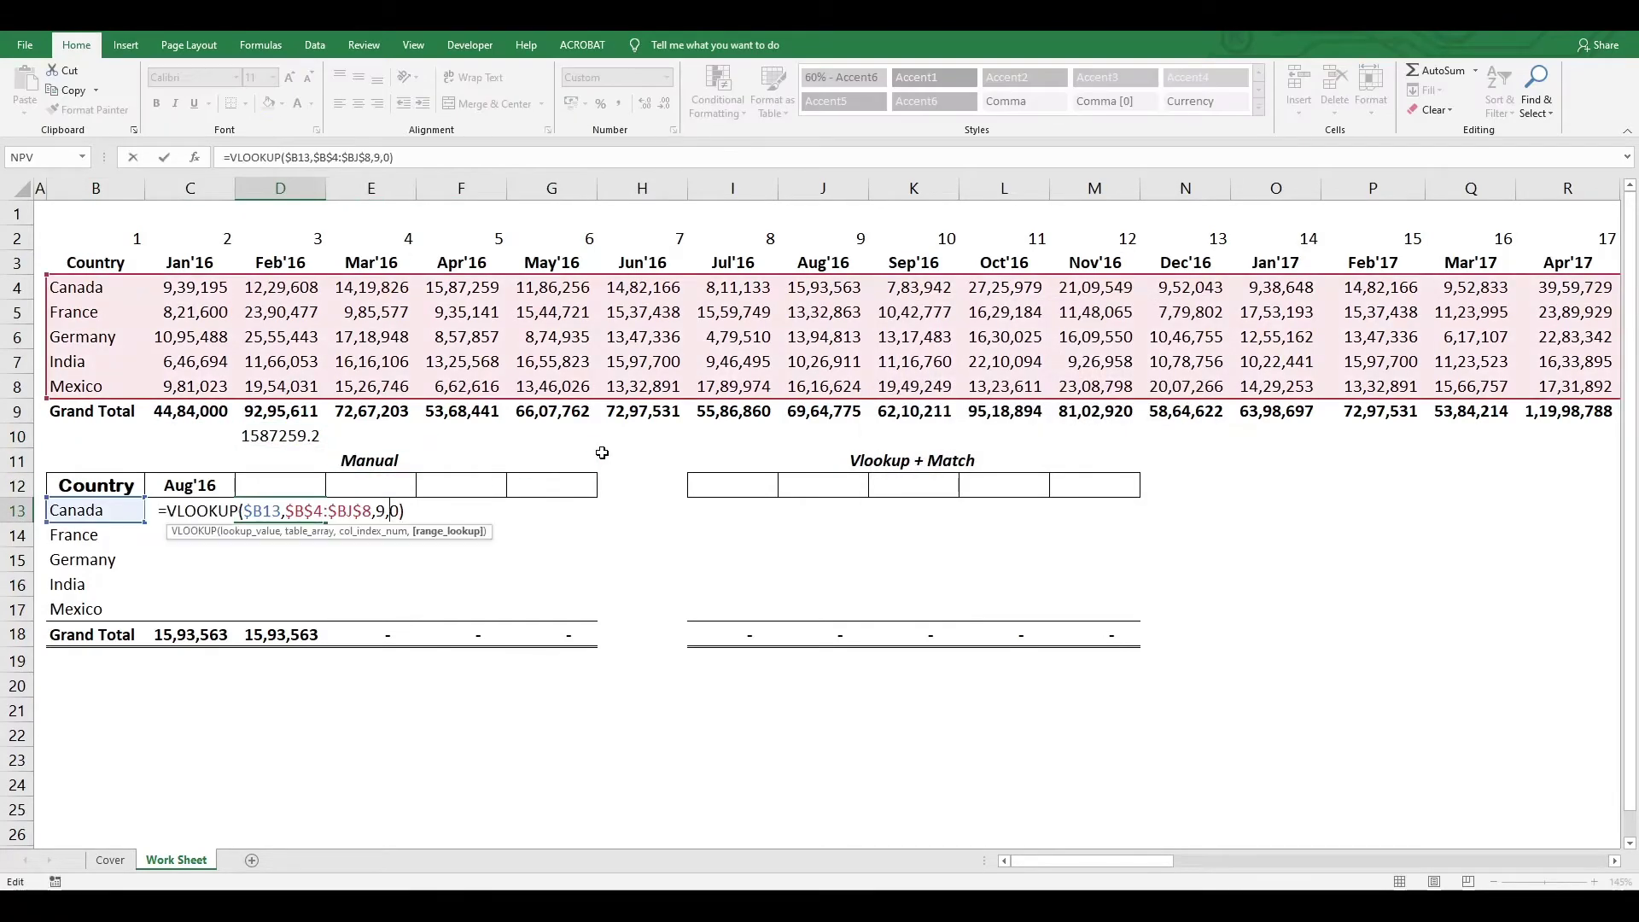
{"action": "key", "text": "Left"}
{"action": "key", "text": "Left"}
{"action": "key", "text": "BackSpace"}
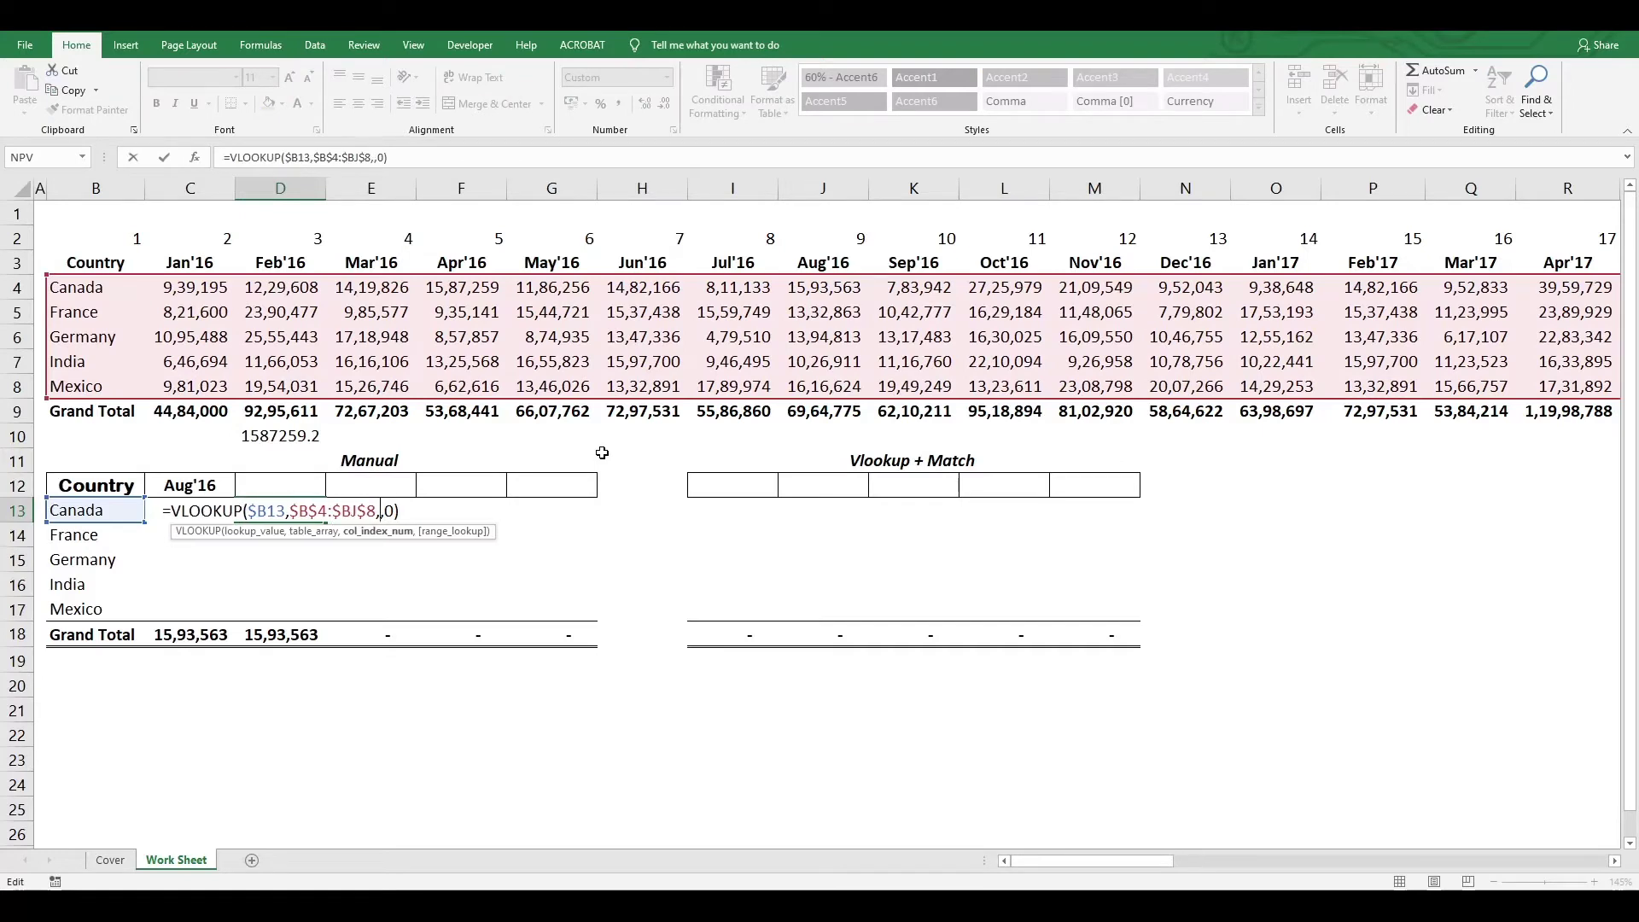
{"action": "type", "text": "5"}
{"action": "key", "text": "Return"}
Enter Aug'17 as the second month header of the Manual table in D12.
{"action": "key", "text": "Up"}
{"action": "key", "text": "Up"}
{"action": "type", "text": "A"}
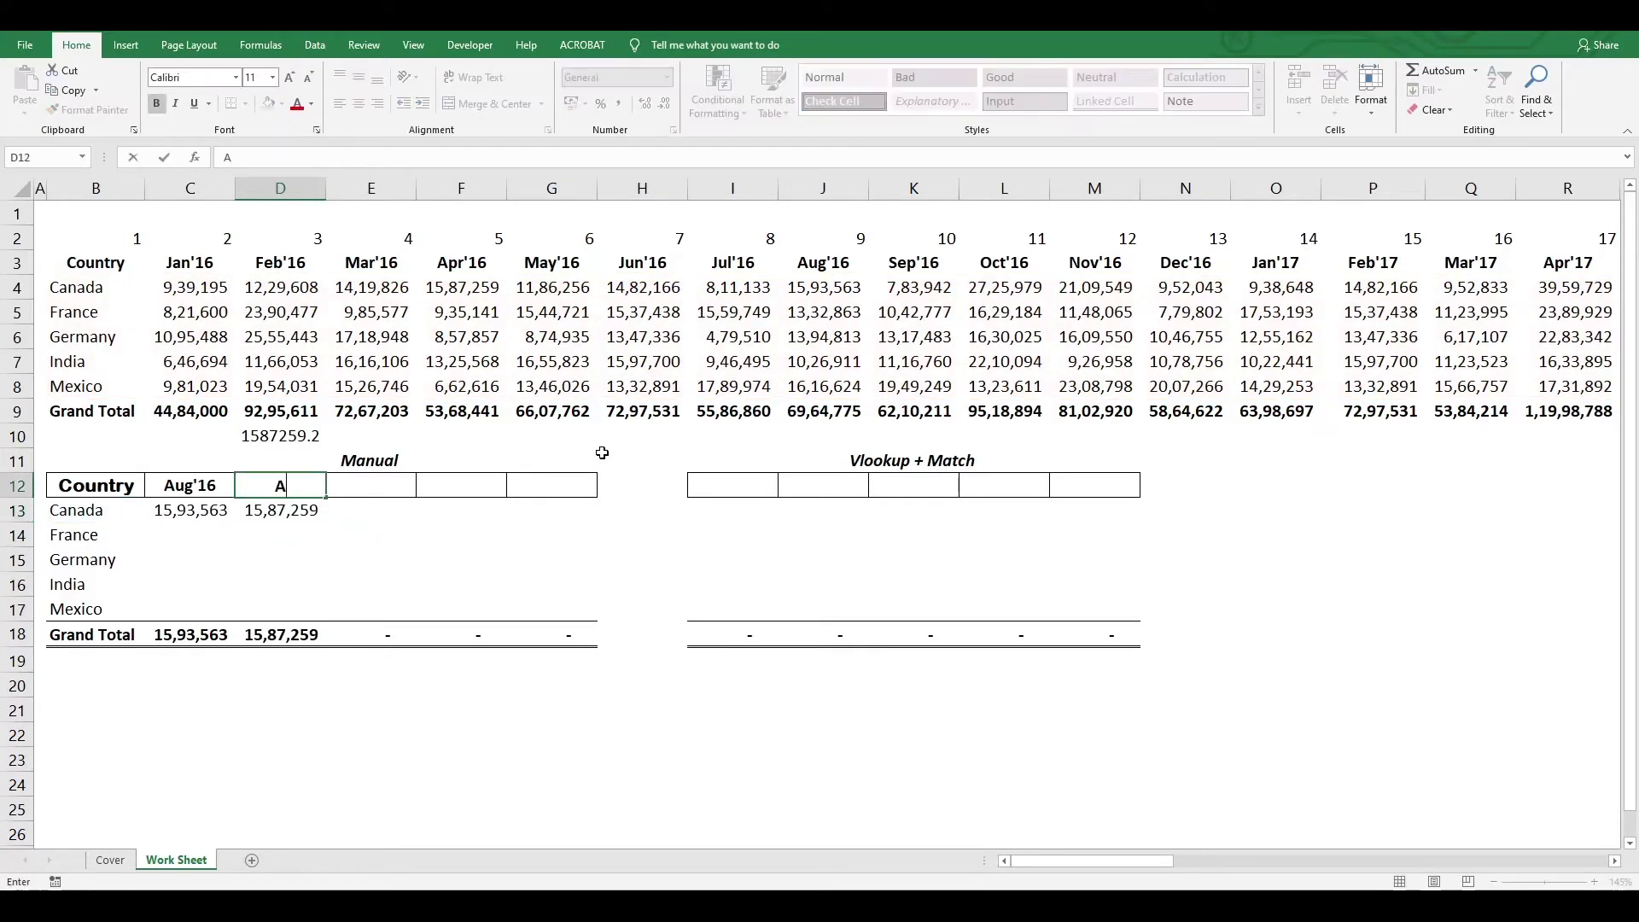
{"action": "type", "text": "ug'17"}
{"action": "key", "text": "Return"}
Delete the temporary check value from D10.
{"action": "key", "text": "Up"}
{"action": "key", "text": "Up"}
{"action": "key", "text": "Up"}
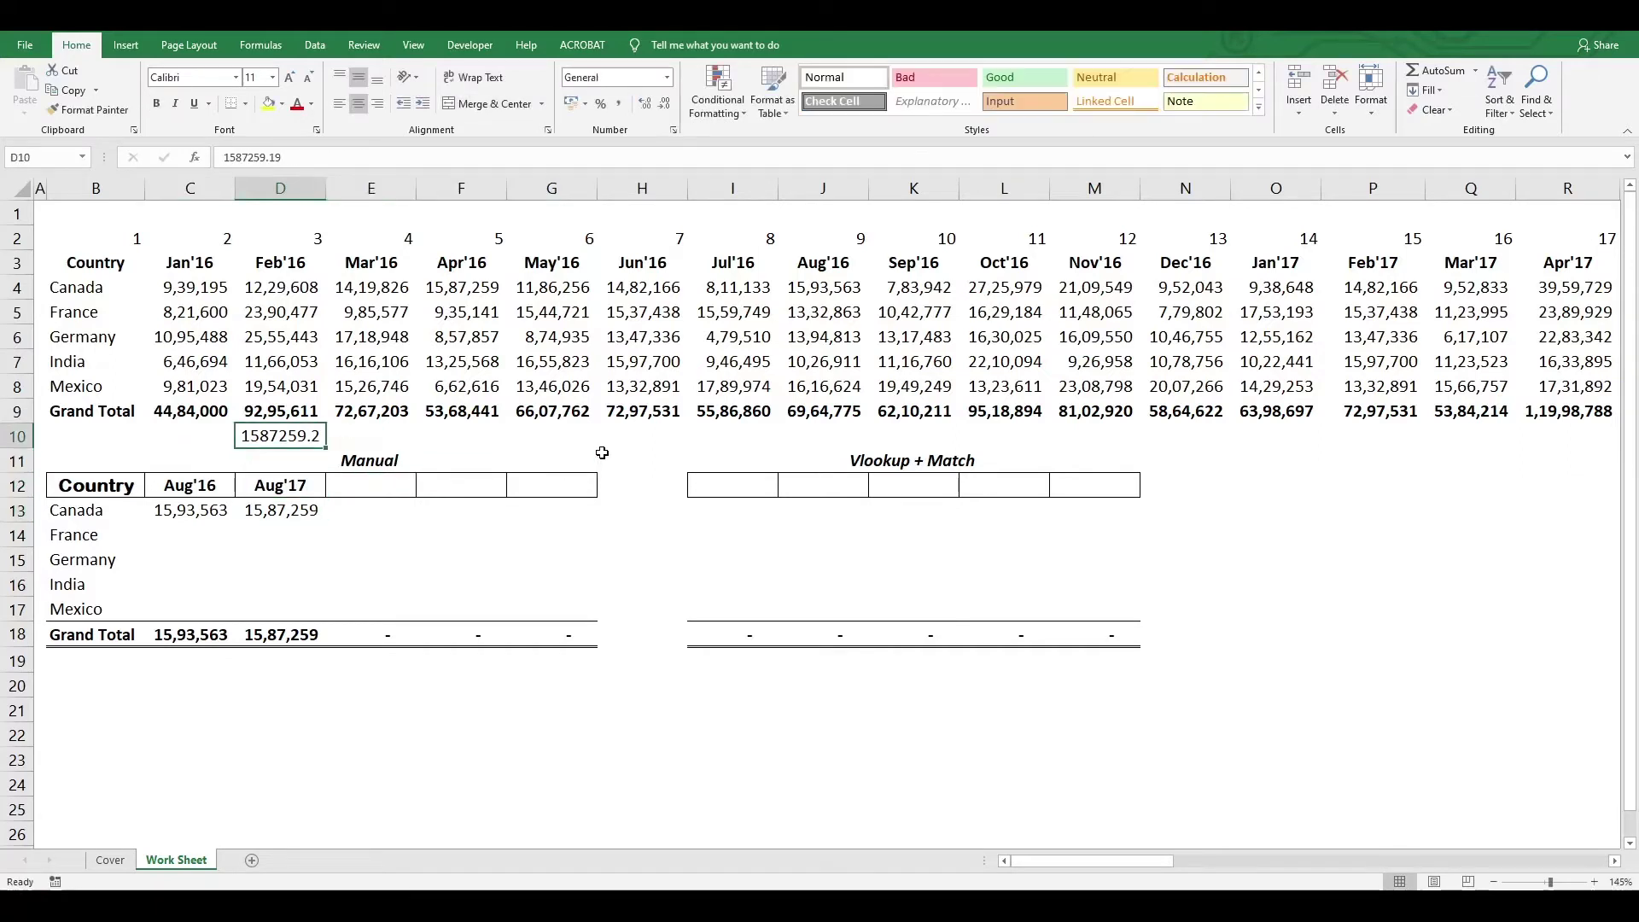
{"action": "key", "text": "Delete"}
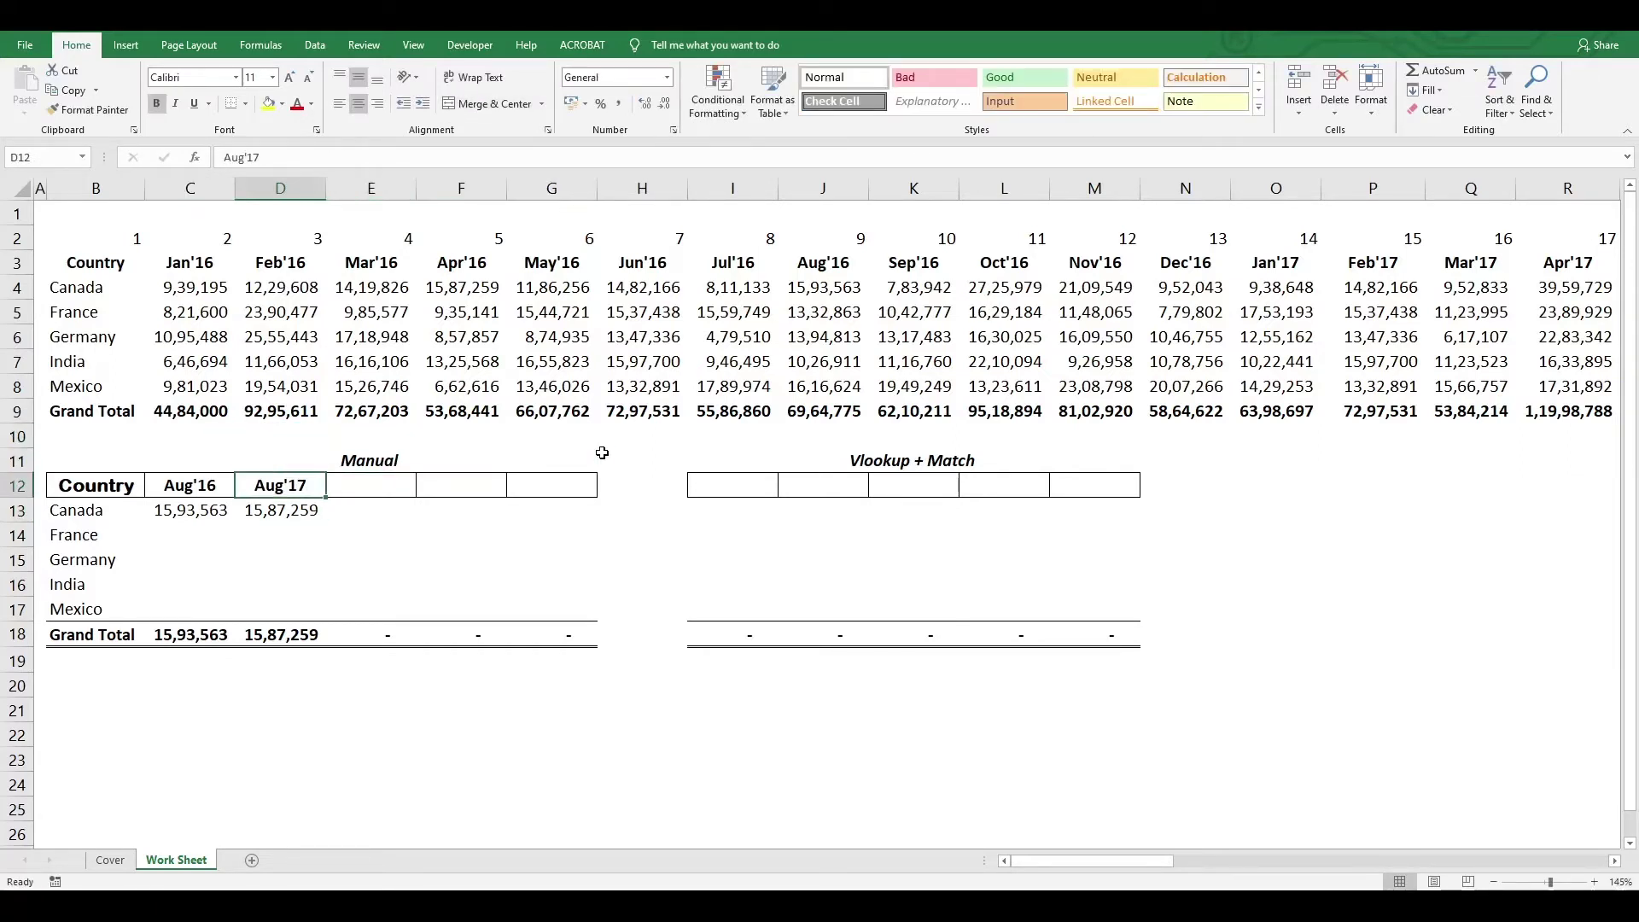
Fill the C13:D13 VLOOKUP formulas down to row 17 for the remaining countries.
{"action": "key", "text": "Down"}
{"action": "key", "text": "Down"}
{"action": "key", "text": "Down"}
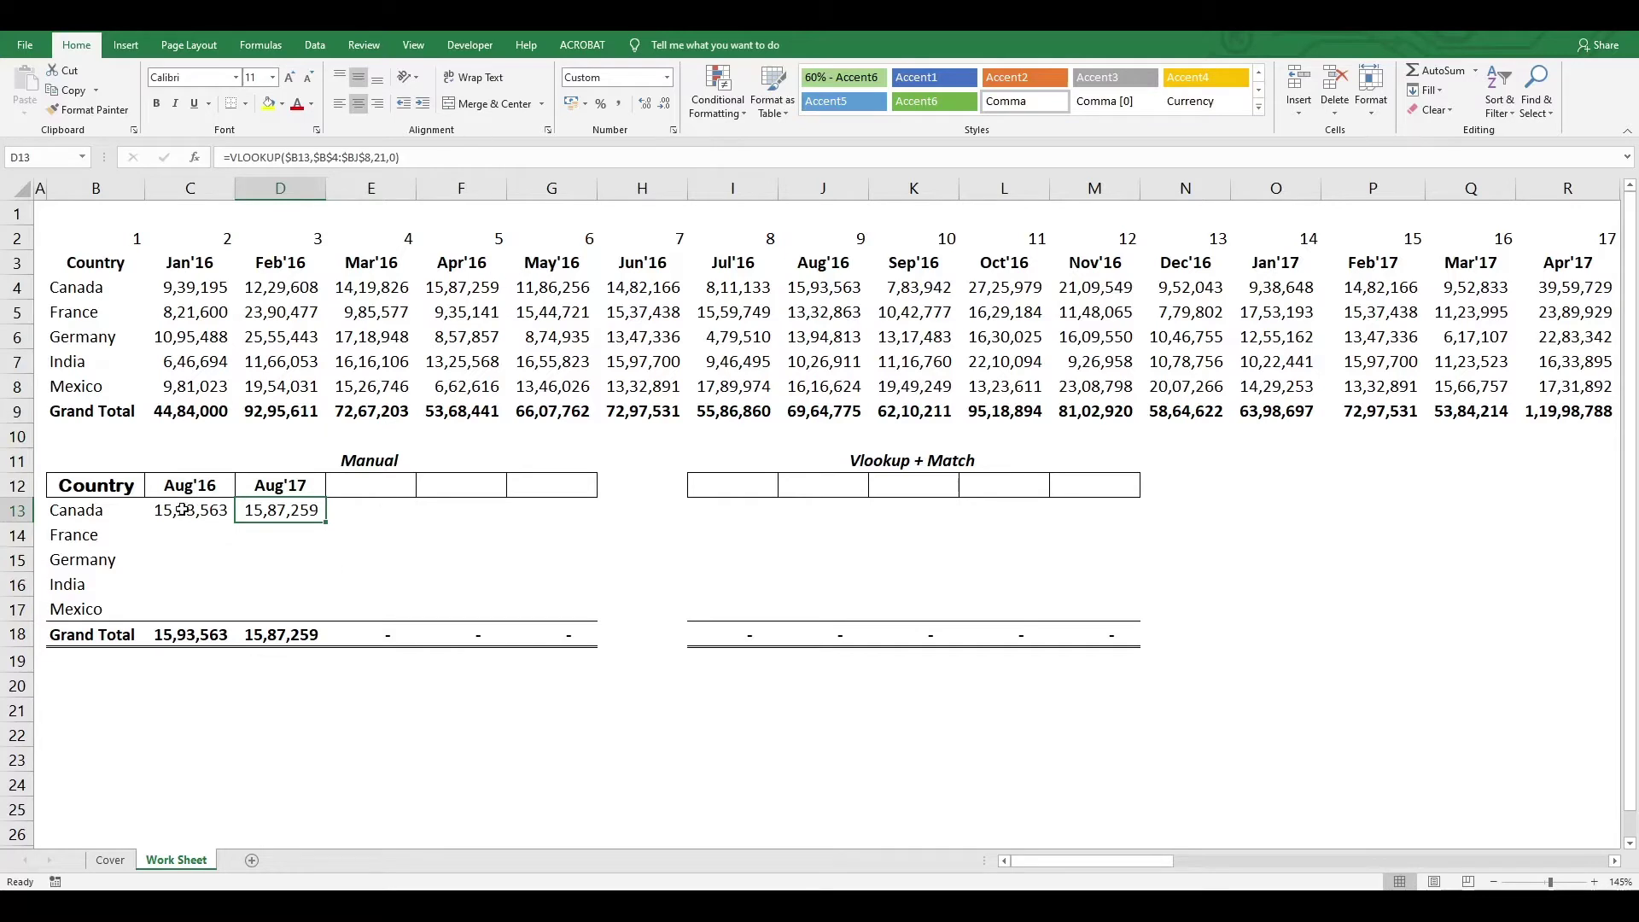
{"action": "key", "text": "shift+Right"}
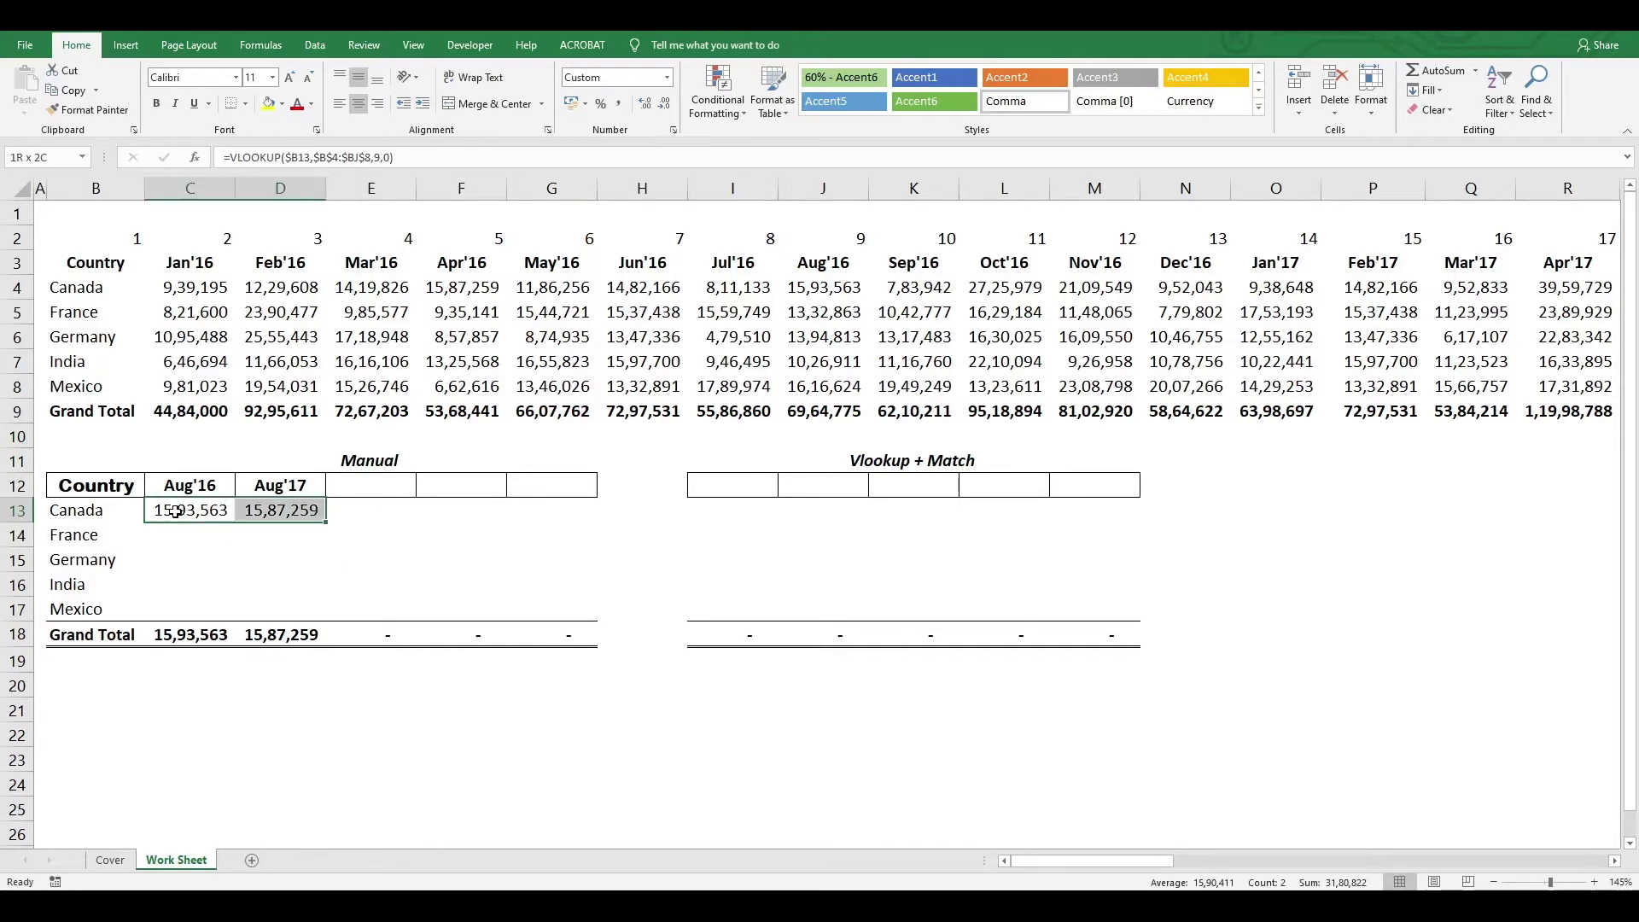
{"action": "key", "text": "shift+Down"}
{"action": "key", "text": "shift+Down"}
{"action": "key", "text": "shift+Down"}
{"action": "key", "text": "shift+Down"}
{"action": "key", "text": "ctrl+d"}
Compare the C13 formula's column index with the counter numbers above the Aug'16, Nov'16 and Dec'16 headers.
{"action": "left_click", "coordinate": [175, 511]}
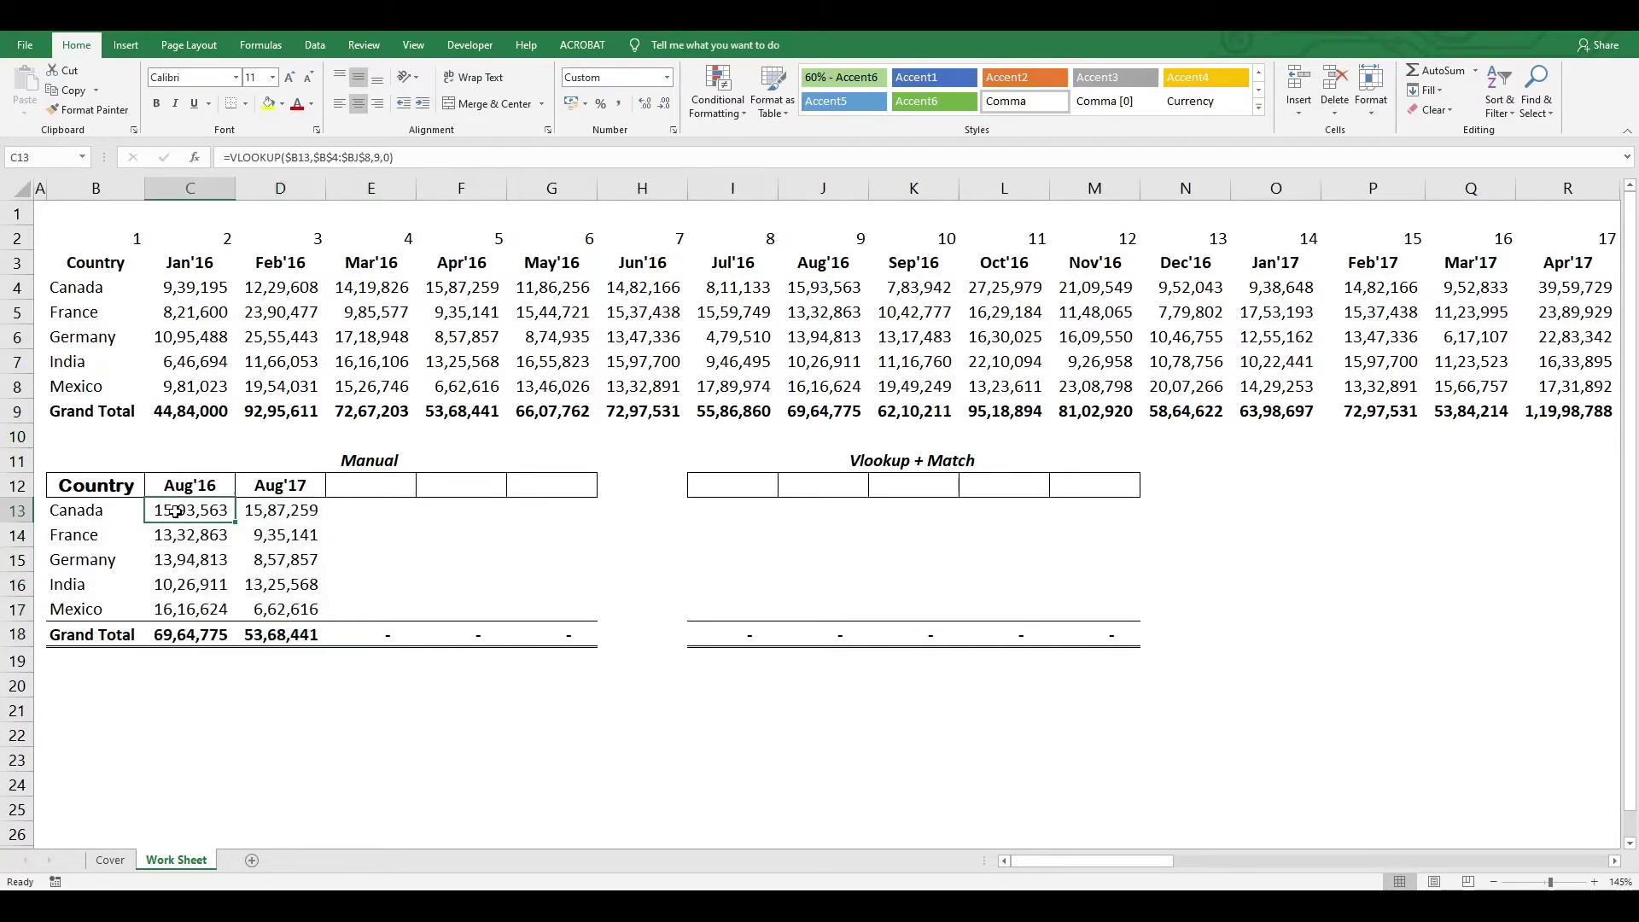
{"action": "key", "text": "Up"}
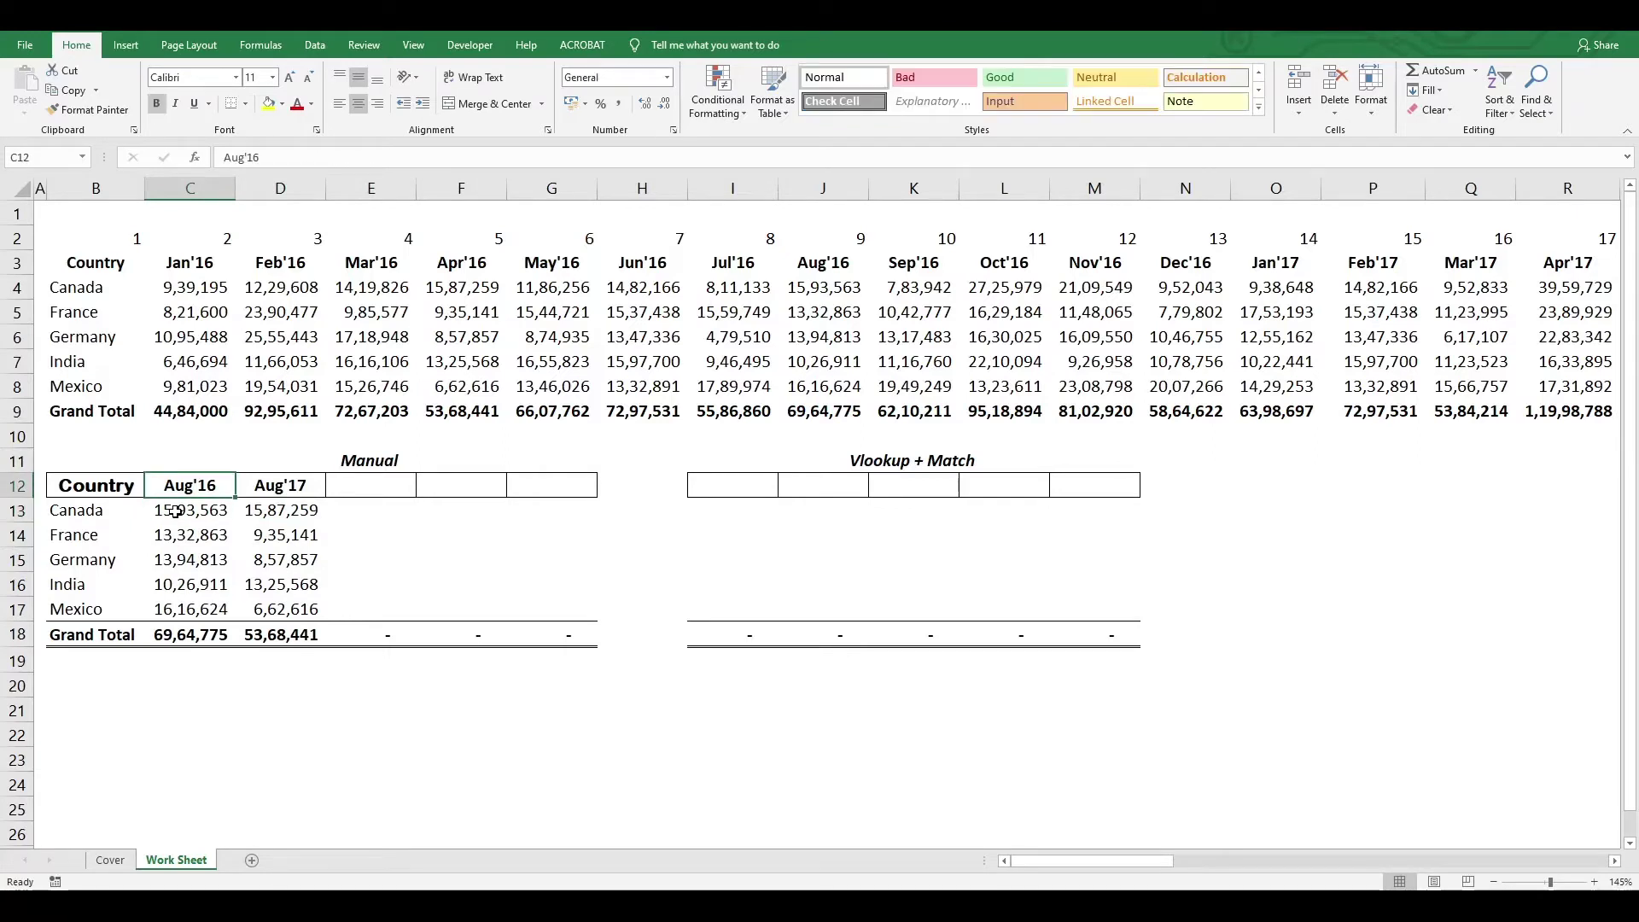
{"action": "left_click", "coordinate": [175, 510]}
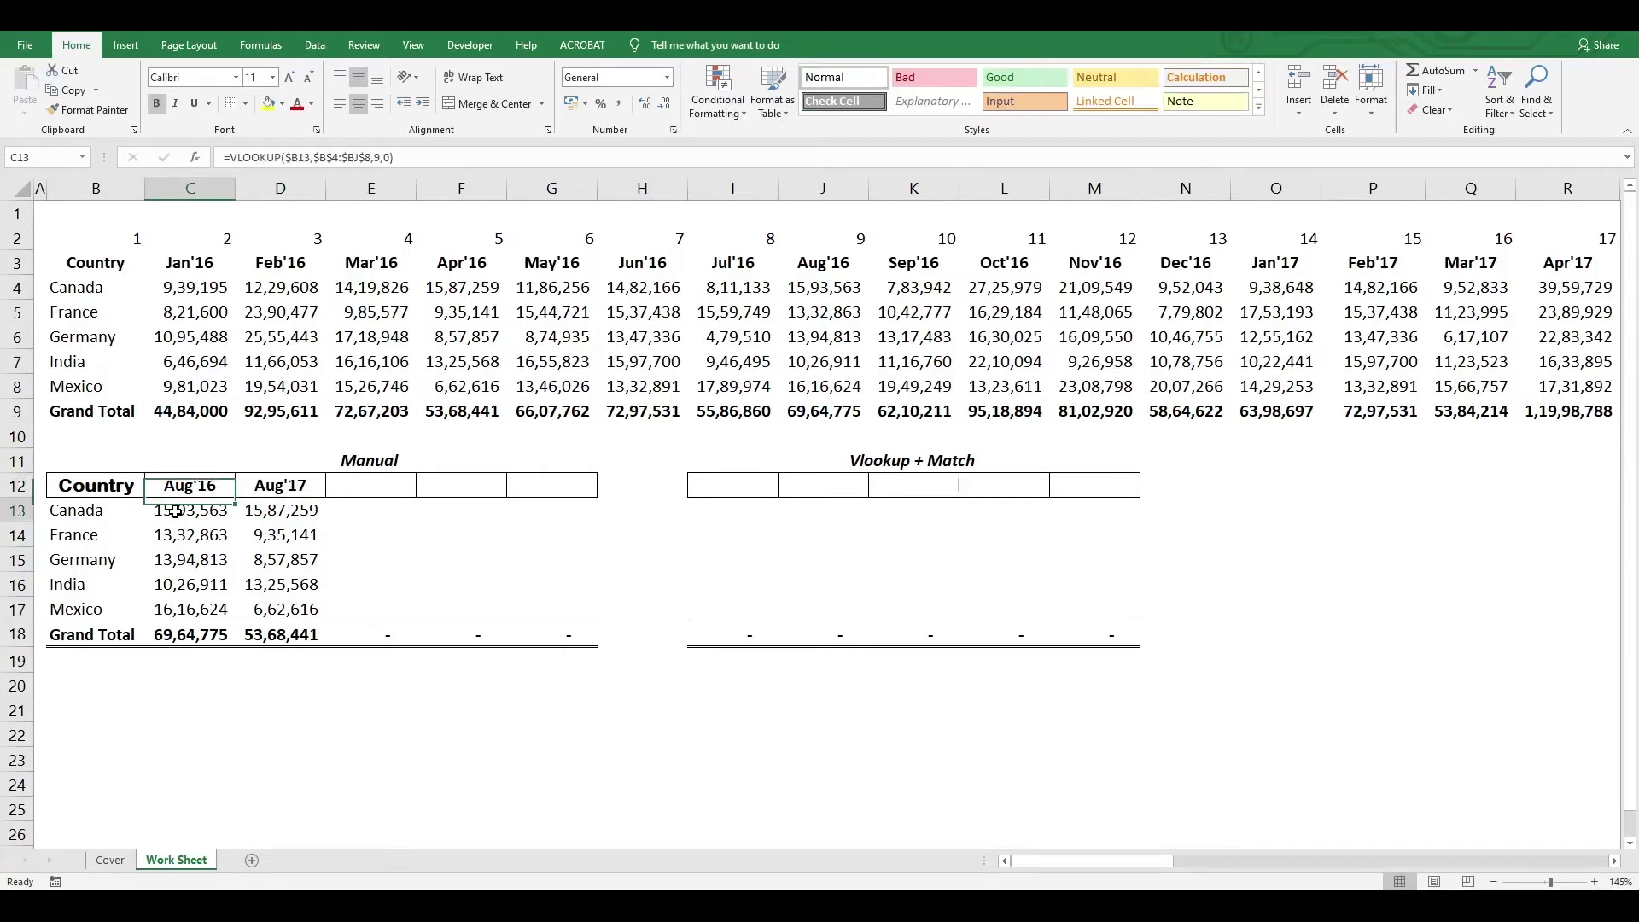
{"action": "left_click", "coordinate": [1122, 238]}
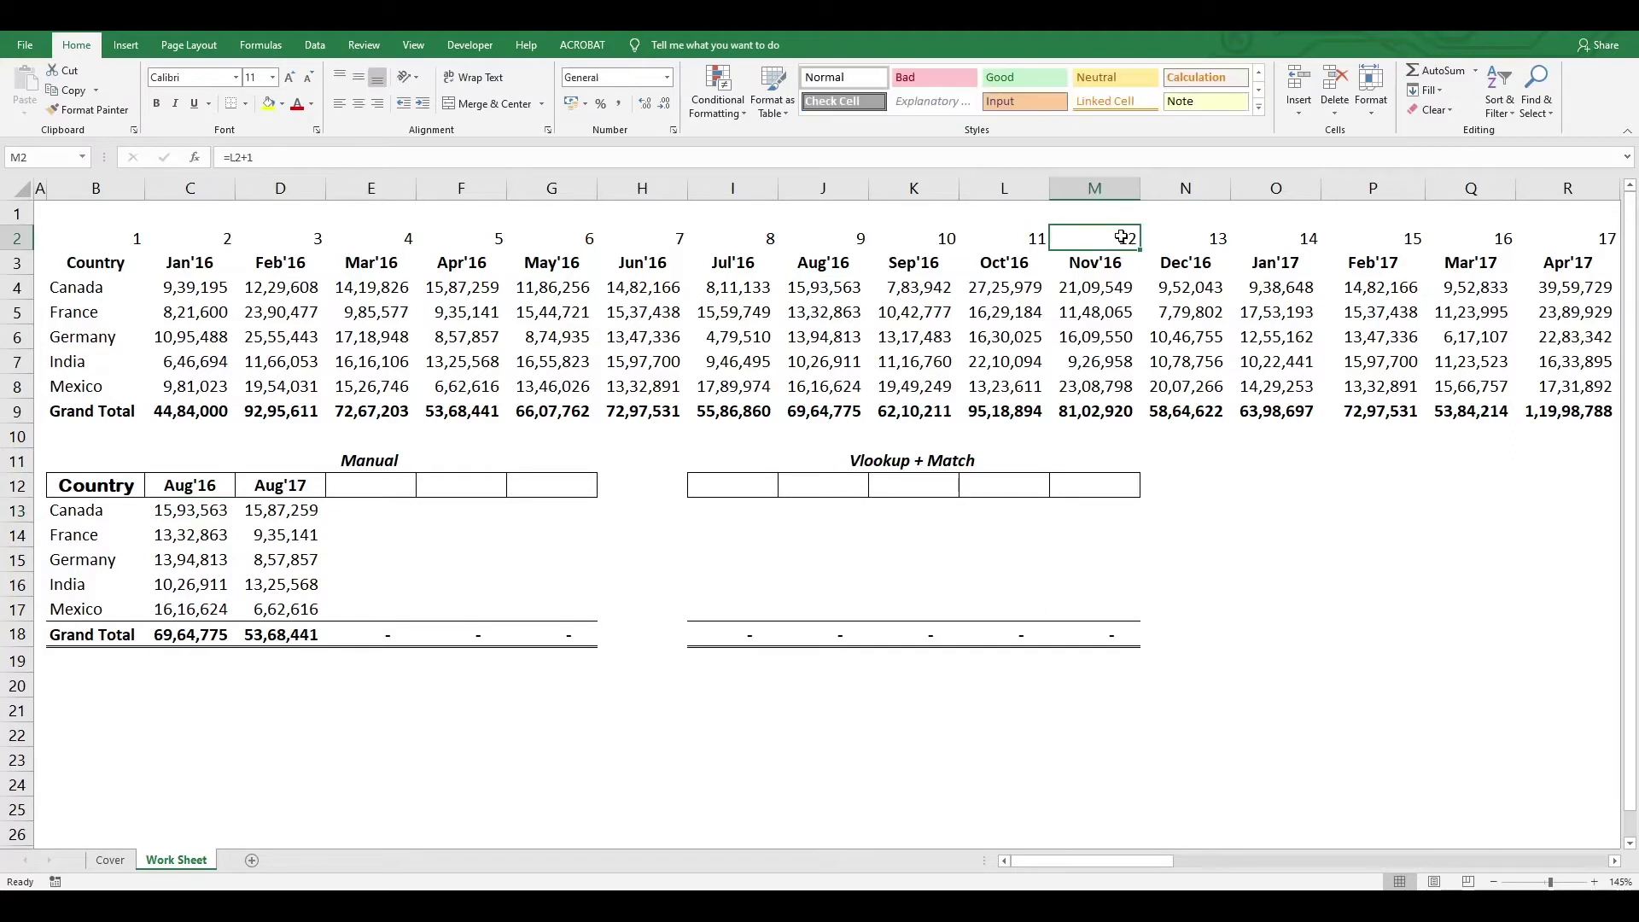
{"action": "left_click_drag", "start_coordinate": [1200, 242], "coordinate": [1204, 265]}
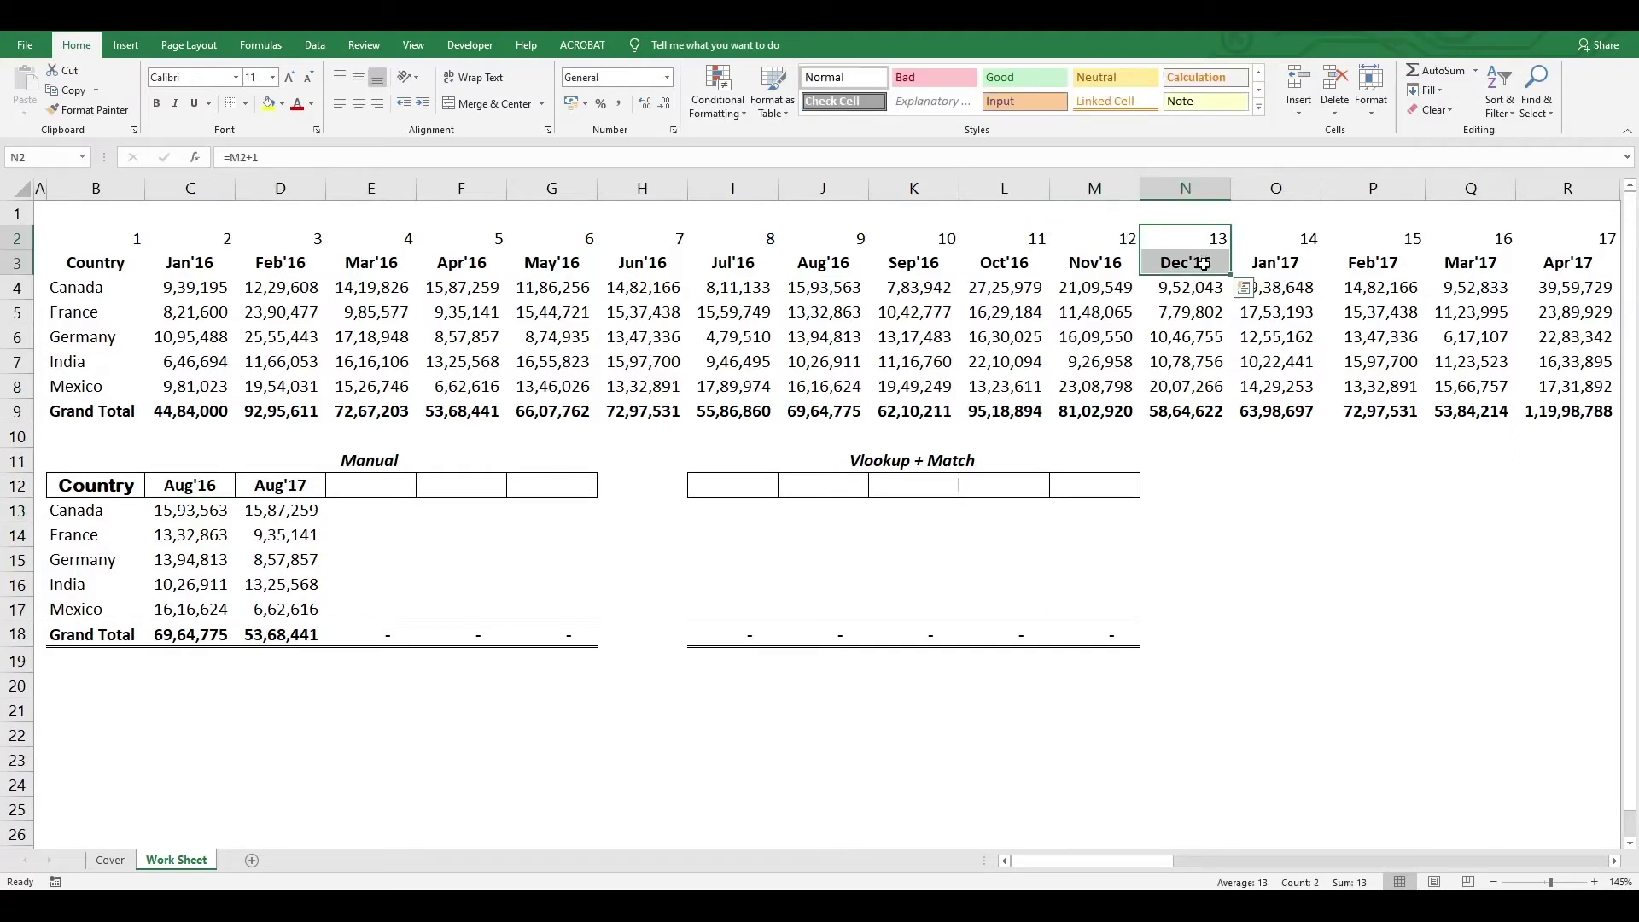
{"action": "left_click", "coordinate": [1261, 239]}
{"action": "left_click_drag", "start_coordinate": [846, 241], "coordinate": [843, 275]}
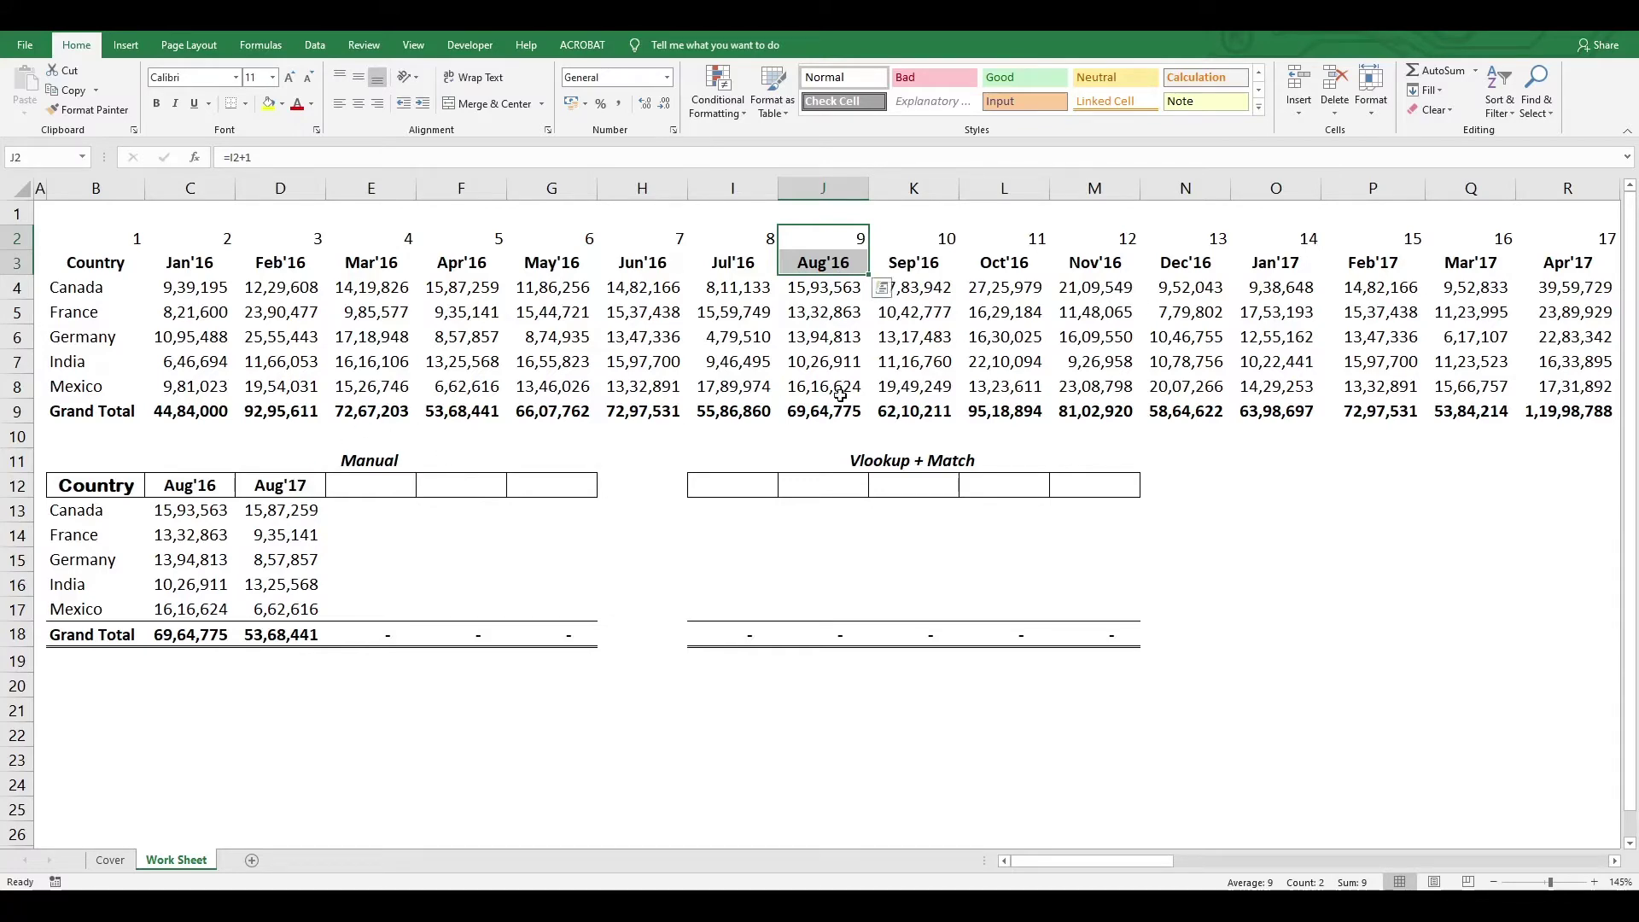
Check the counter number above the Aug'17 header in row 2 of the source data.
{"action": "key", "text": "Right"}
{"action": "key", "text": "Right"}
{"action": "key", "text": "Right"}
{"action": "key", "text": "Right"}
{"action": "key", "text": "Right"}
{"action": "key", "text": "Right"}
{"action": "key", "text": "Right"}
{"action": "key", "text": "Right"}
{"action": "key", "text": "Right"}
{"action": "key", "text": "Right"}
{"action": "key", "text": "Right"}
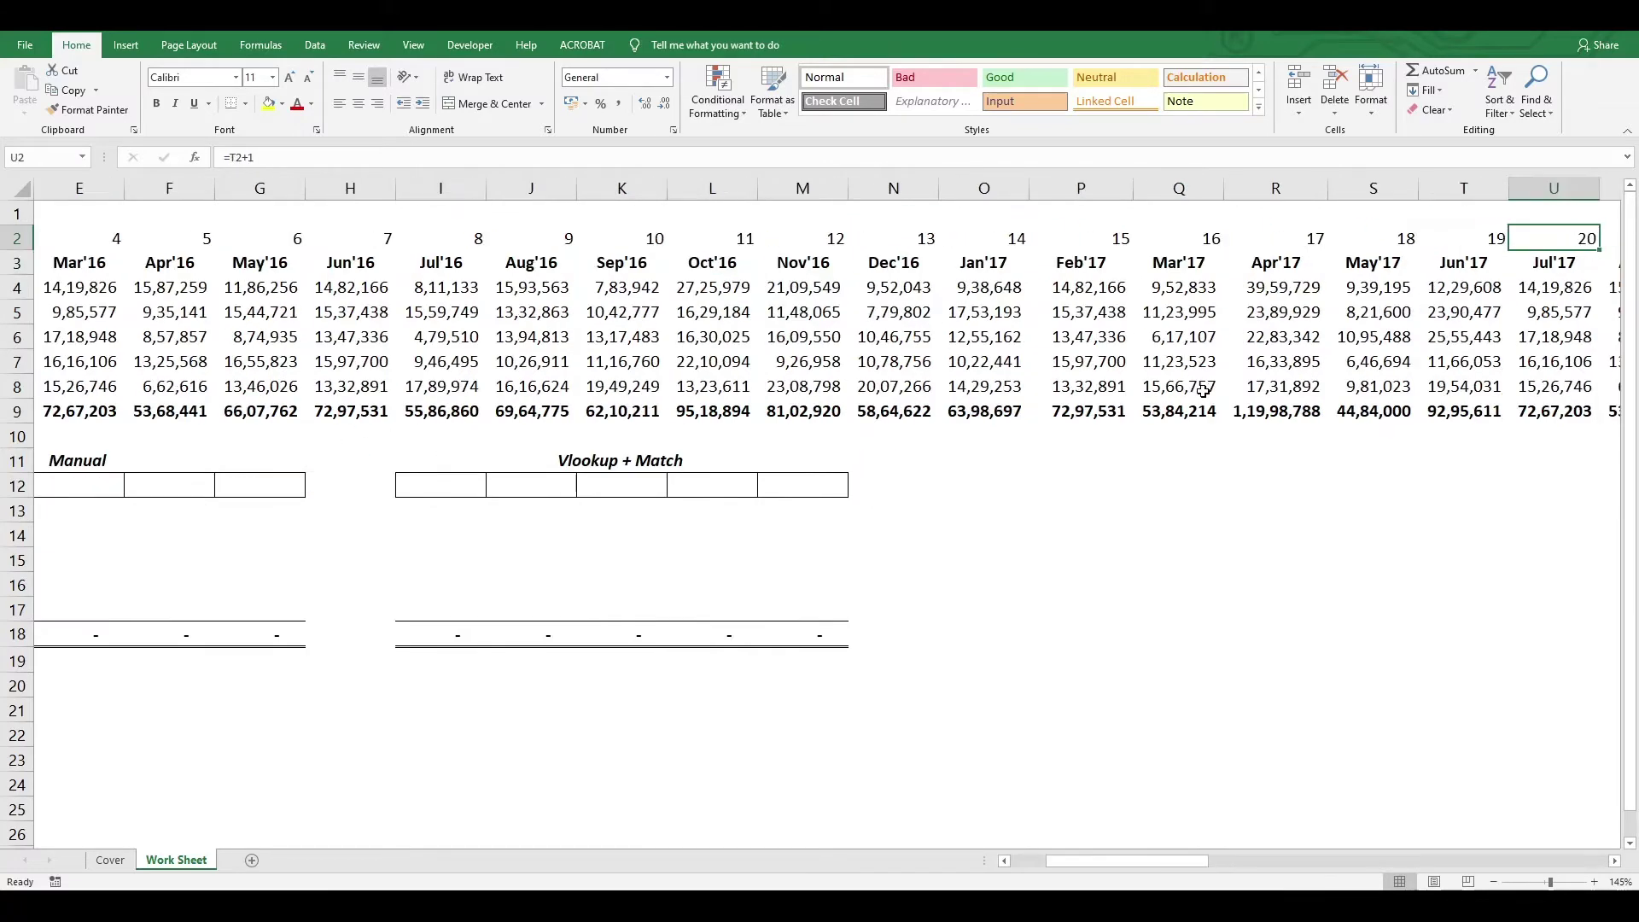
{"action": "key", "text": "Right"}
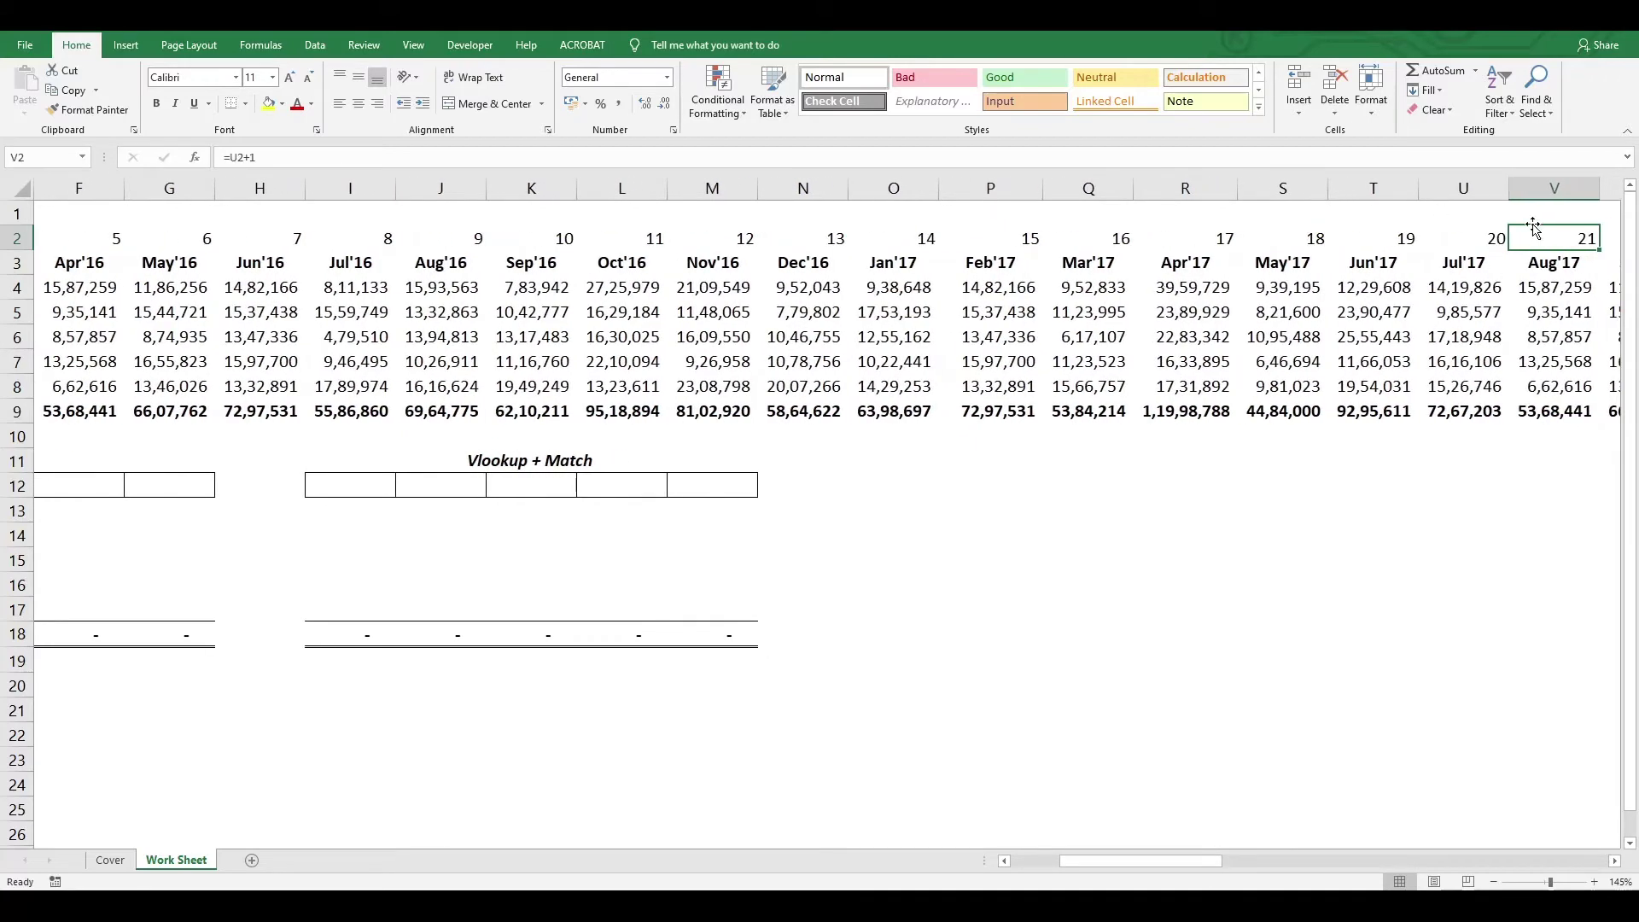
{"action": "left_click_drag", "start_coordinate": [1529, 240], "coordinate": [1529, 265]}
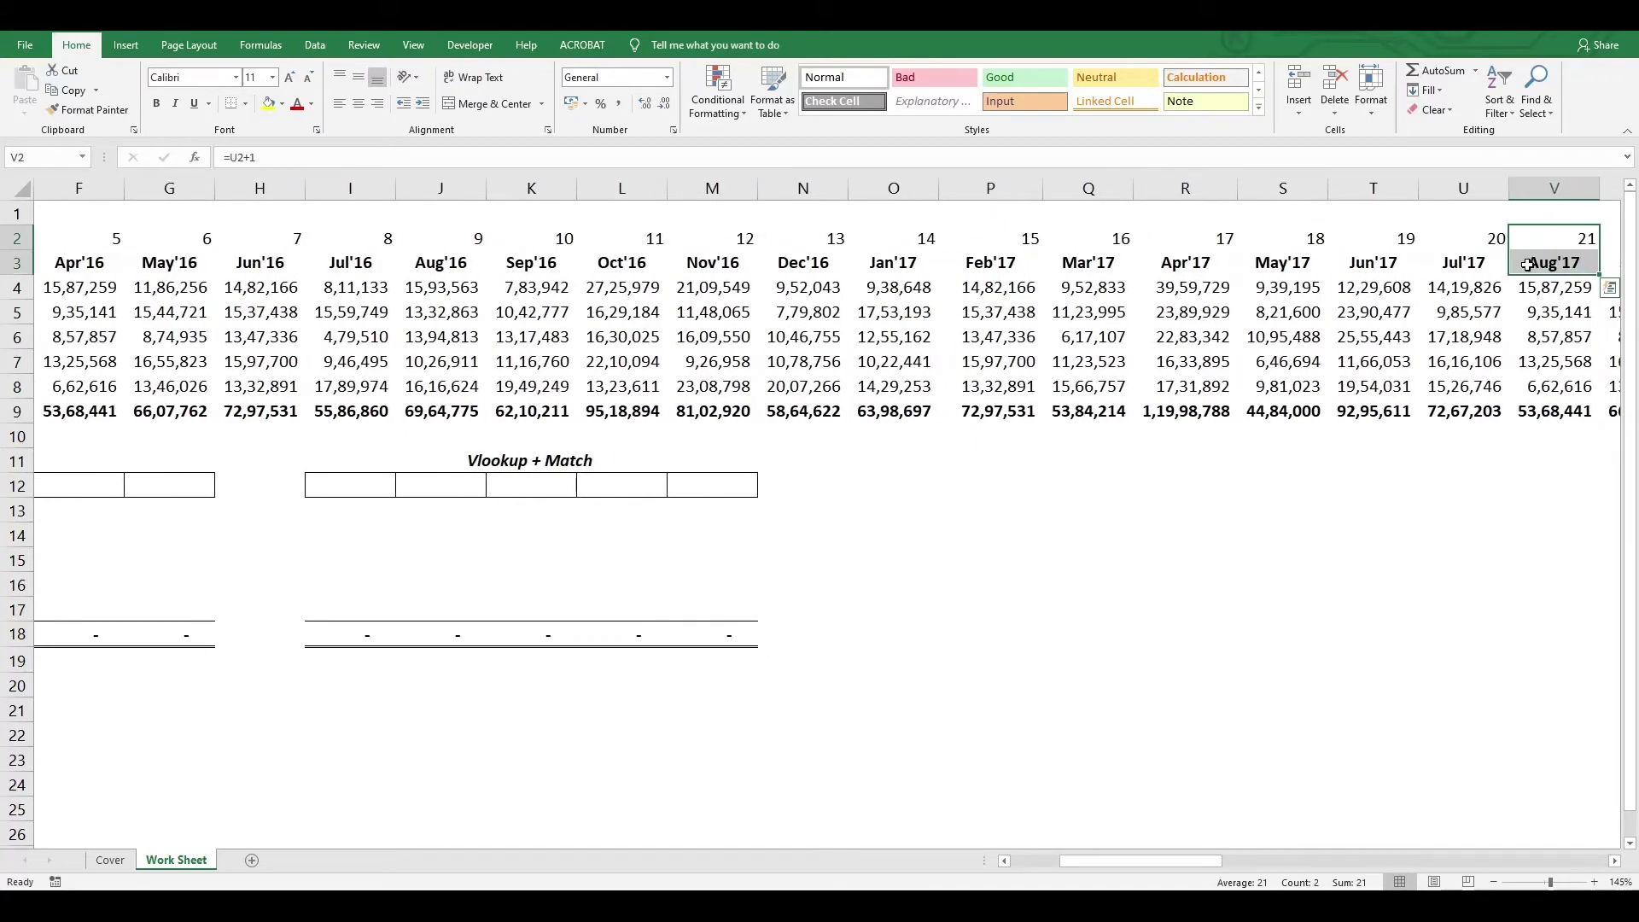
{"action": "key", "text": "ctrl+Left"}
{"action": "key", "text": "ctrl+Left"}
Inspect the counter formula above the Jul'16 header in I2.
{"action": "left_click", "coordinate": [820, 461]}
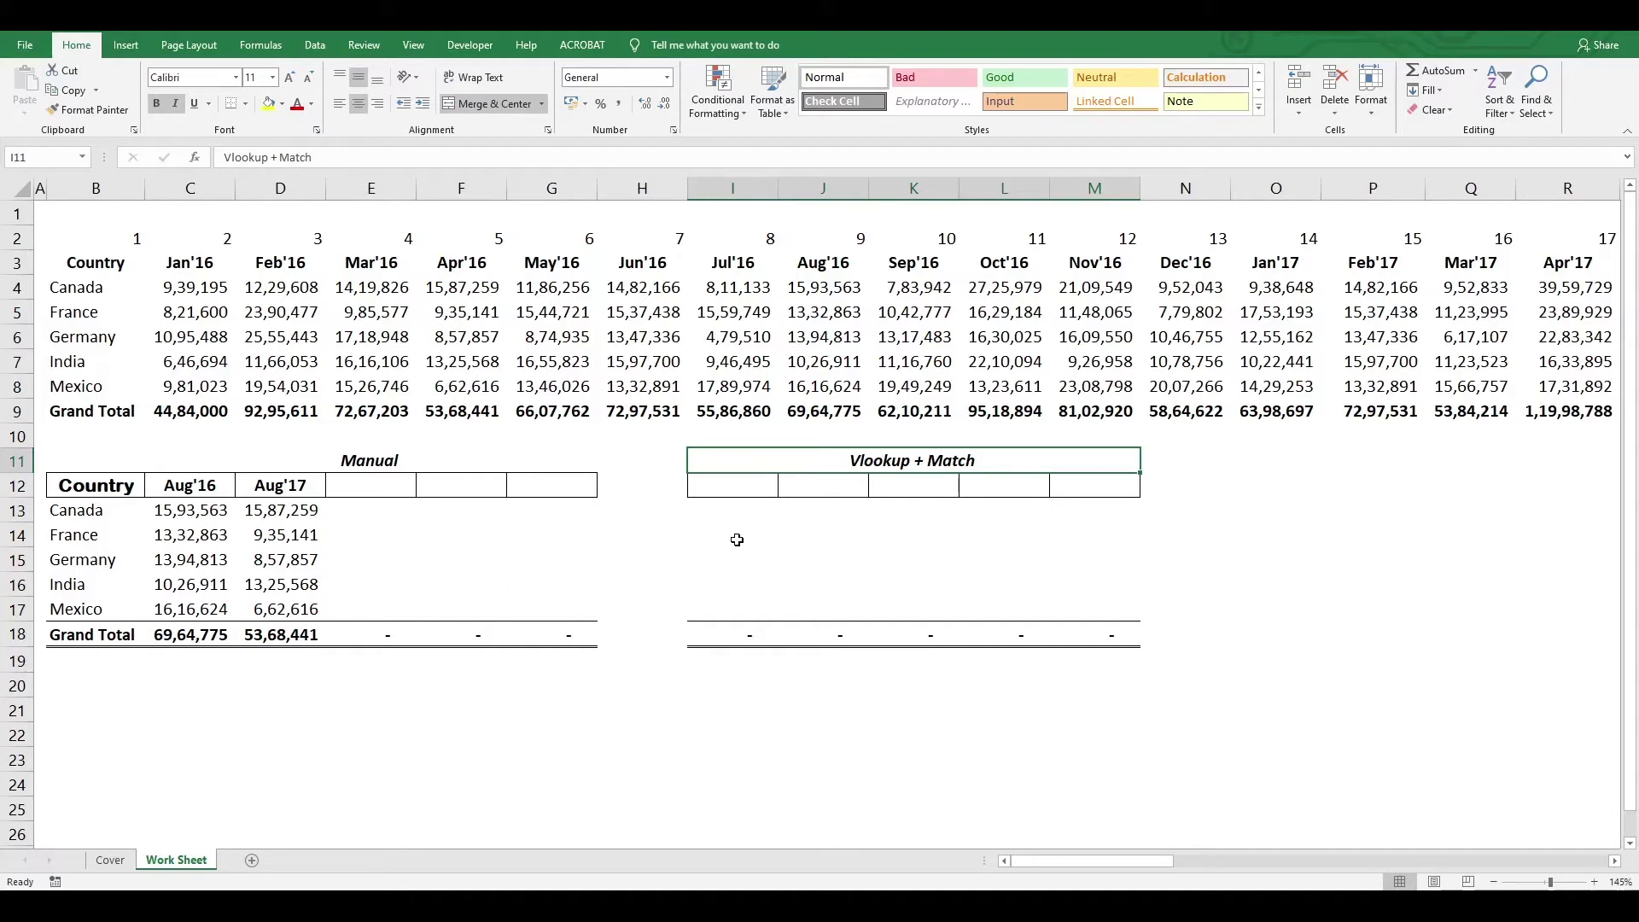
{"action": "key", "text": "Up"}
{"action": "key", "text": "Up"}
{"action": "key", "text": "Up"}
{"action": "key", "text": "Up"}
{"action": "key", "text": "Up"}
{"action": "key", "text": "Up"}
{"action": "key", "text": "Up"}
{"action": "key", "text": "Up"}
{"action": "key", "text": "Up"}
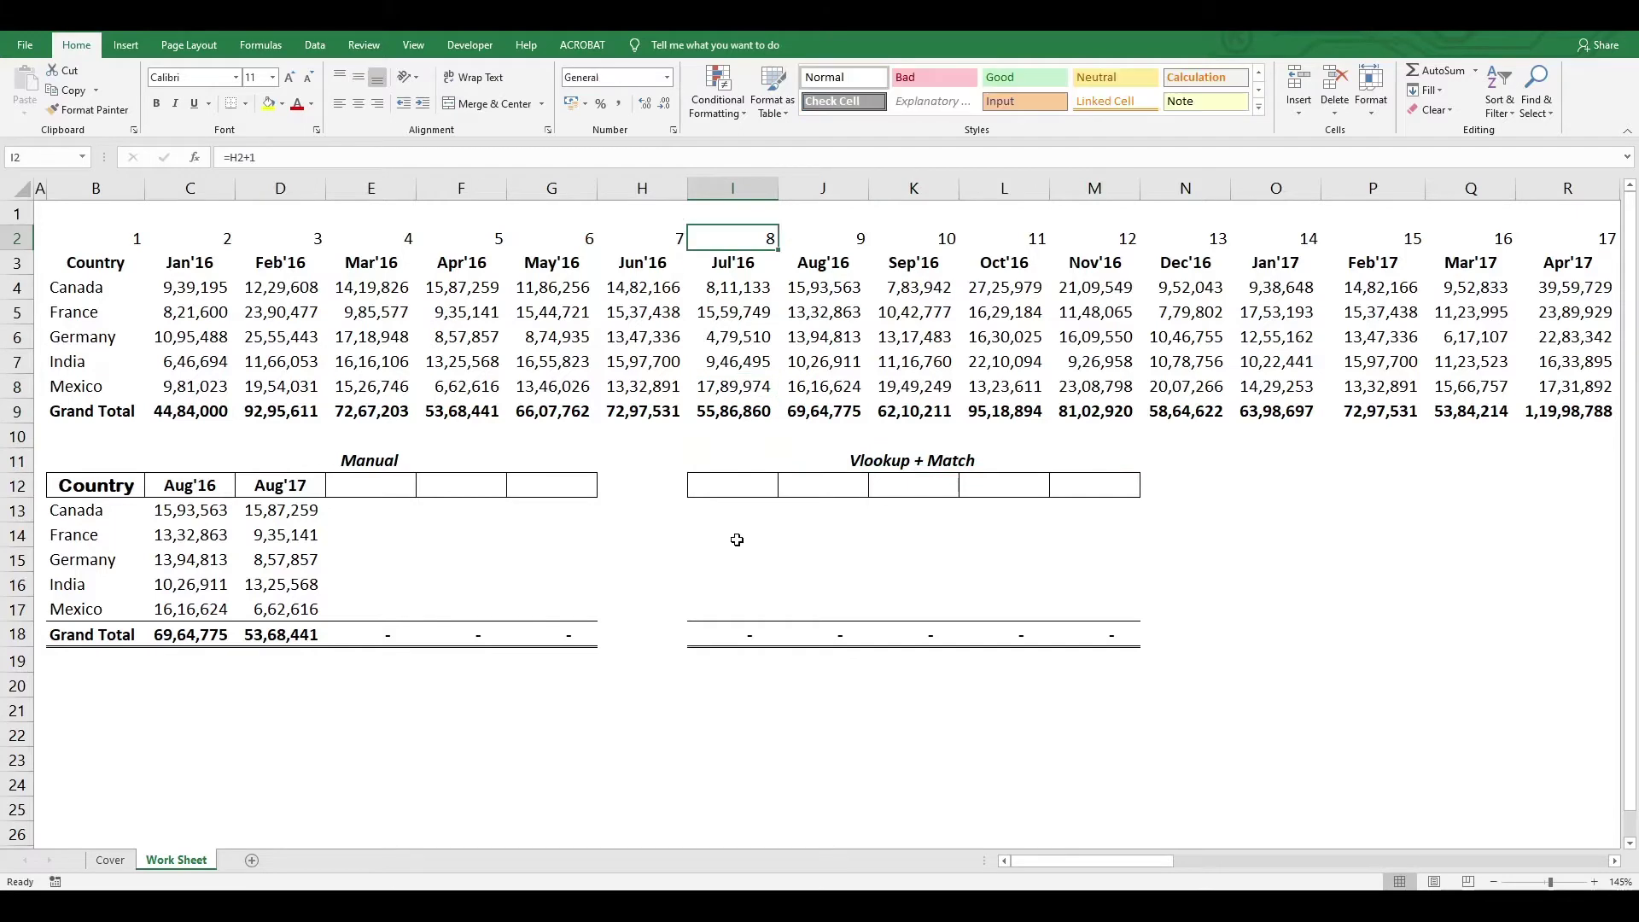
Begin a MATCH formula in I13 with the Aug'16 header in C12 as the lookup value.
{"action": "key", "text": "Down"}
{"action": "key", "text": "Down"}
{"action": "key", "text": "Down"}
{"action": "key", "text": "Down"}
{"action": "key", "text": "Down"}
{"action": "key", "text": "Down"}
{"action": "key", "text": "Down"}
{"action": "key", "text": "Down"}
{"action": "key", "text": "Down"}
{"action": "key", "text": "Down"}
{"action": "key", "text": "Down"}
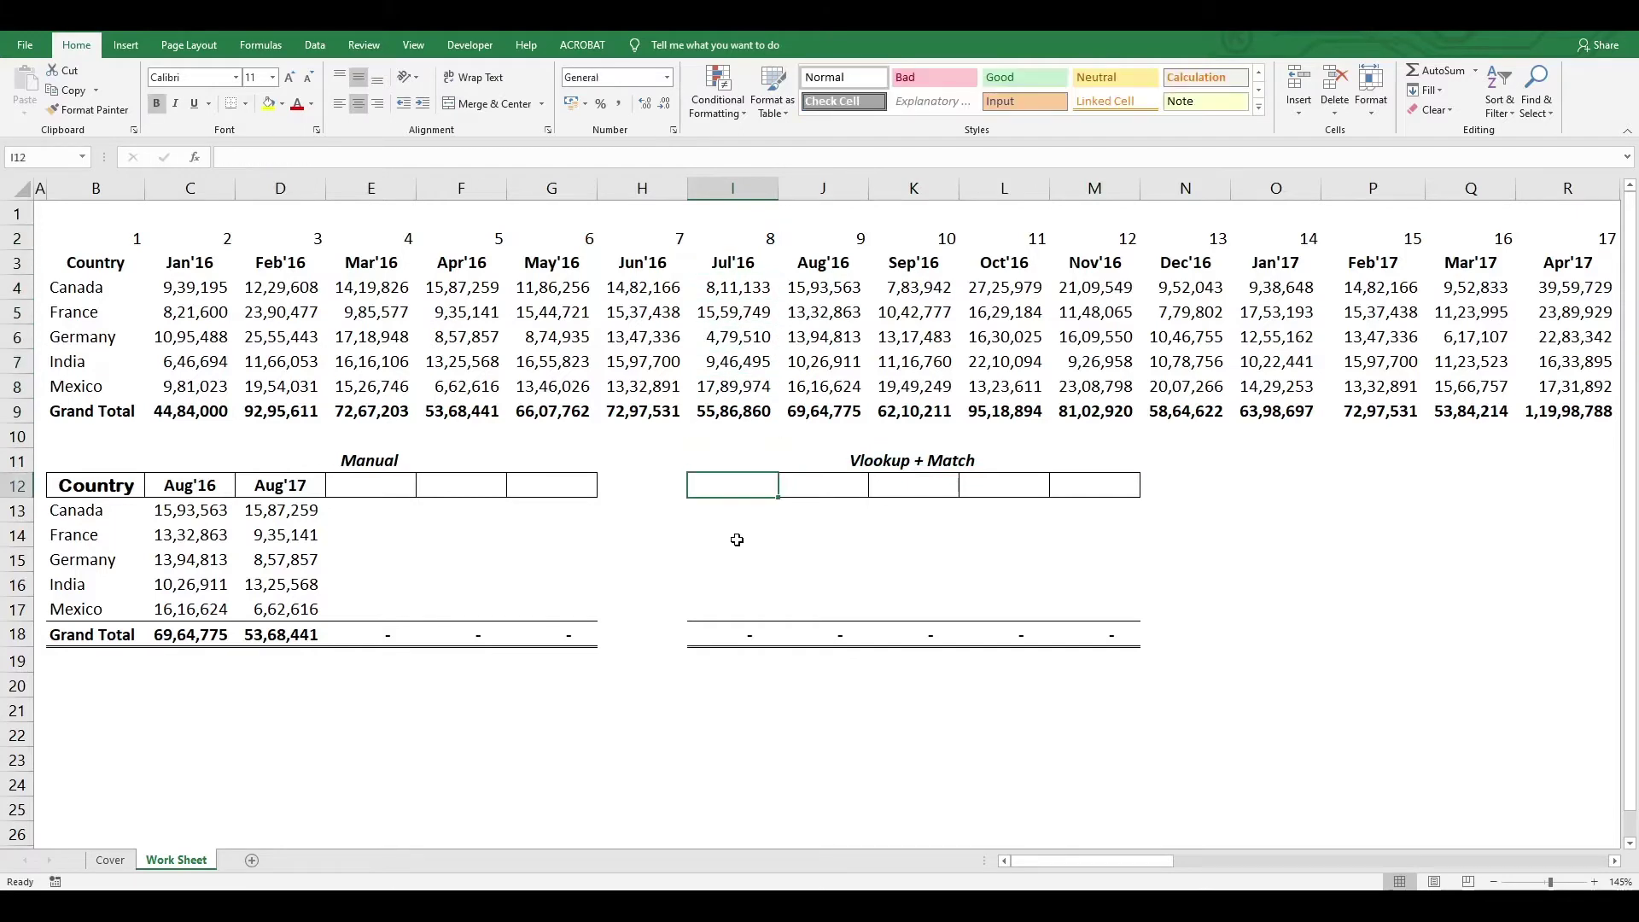
{"action": "type", "text": "=mat"}
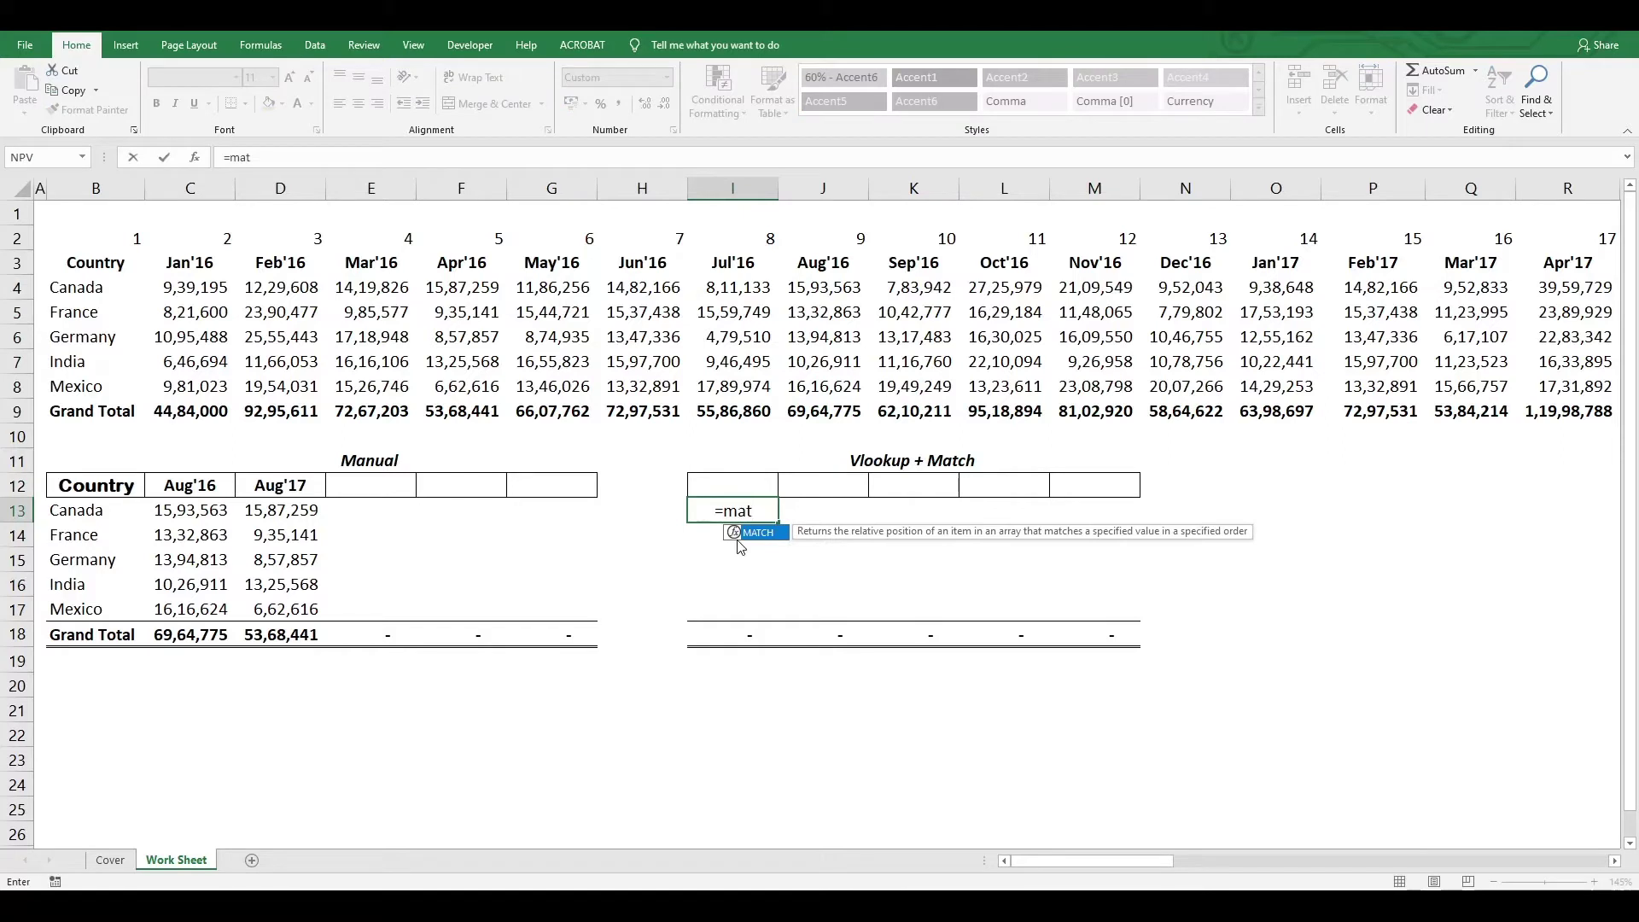
{"action": "key", "text": "Tab"}
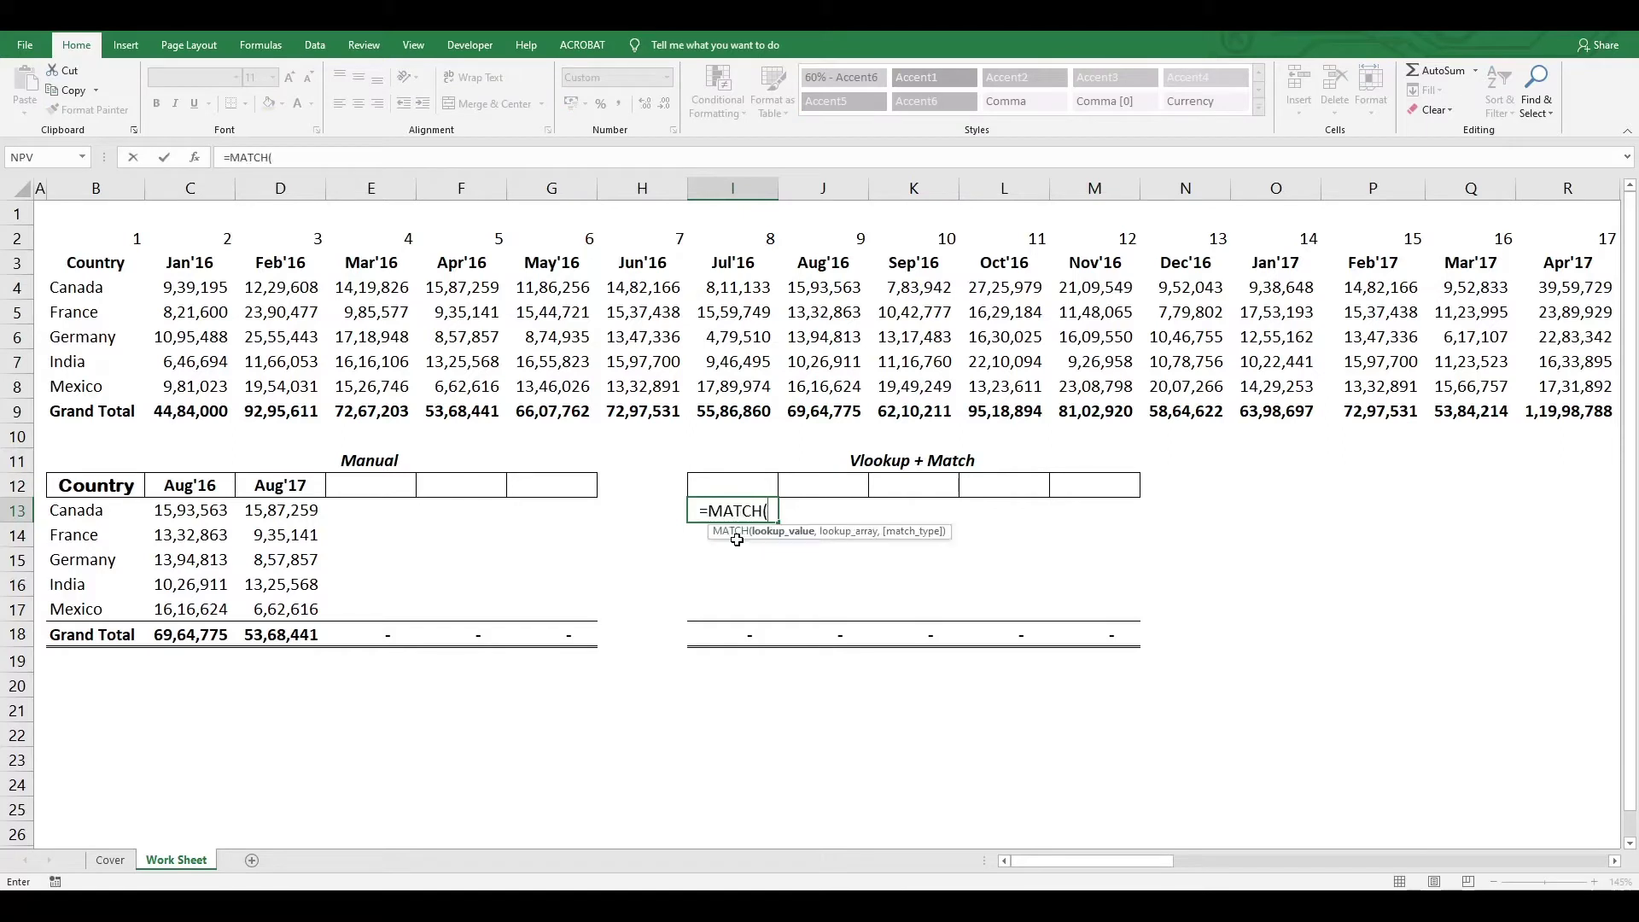
{"action": "key", "text": "Left"}
{"action": "key", "text": "Left"}
{"action": "key", "text": "Left"}
{"action": "key", "text": "Left"}
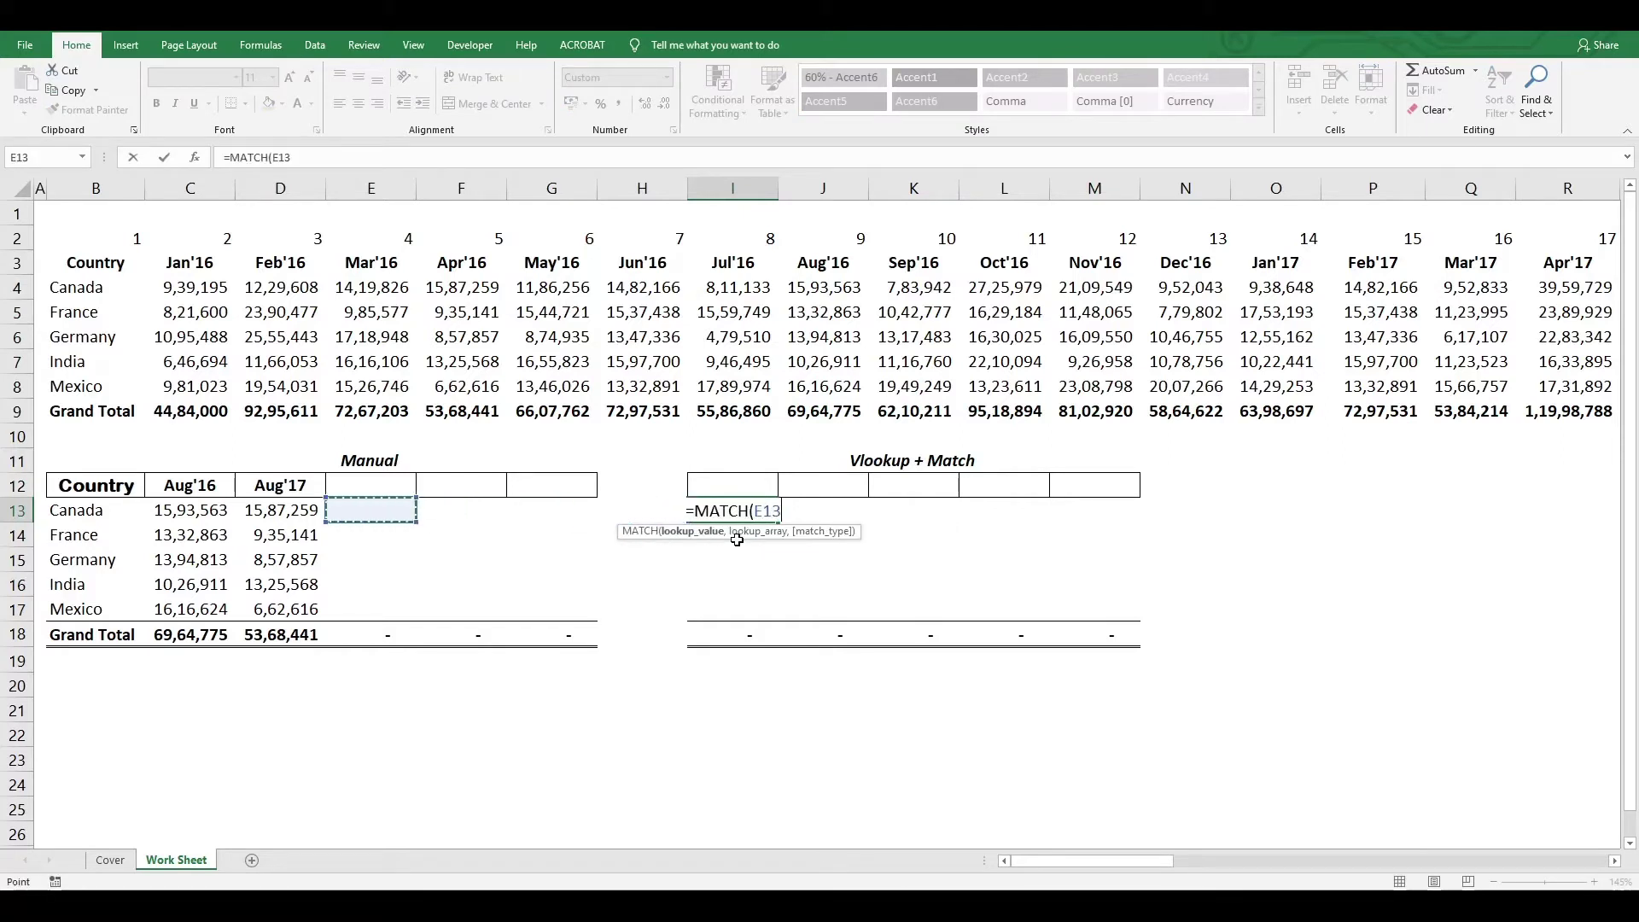
{"action": "key", "text": "Up"}
{"action": "key", "text": "Left"}
{"action": "key", "text": "Left"}
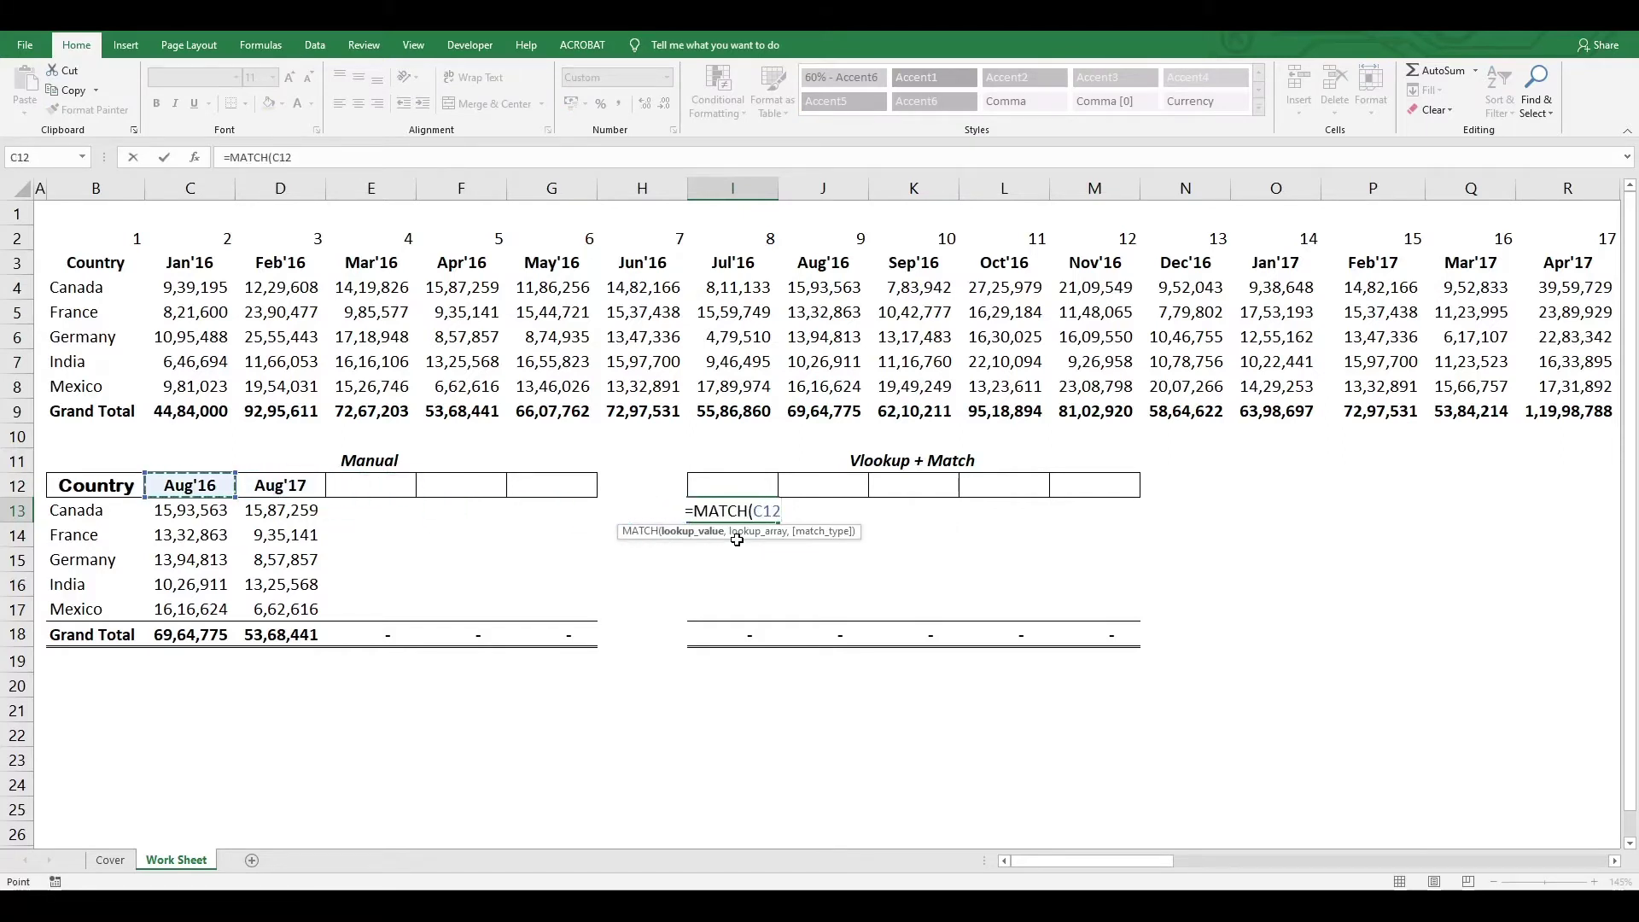
{"action": "type", "text": ","}
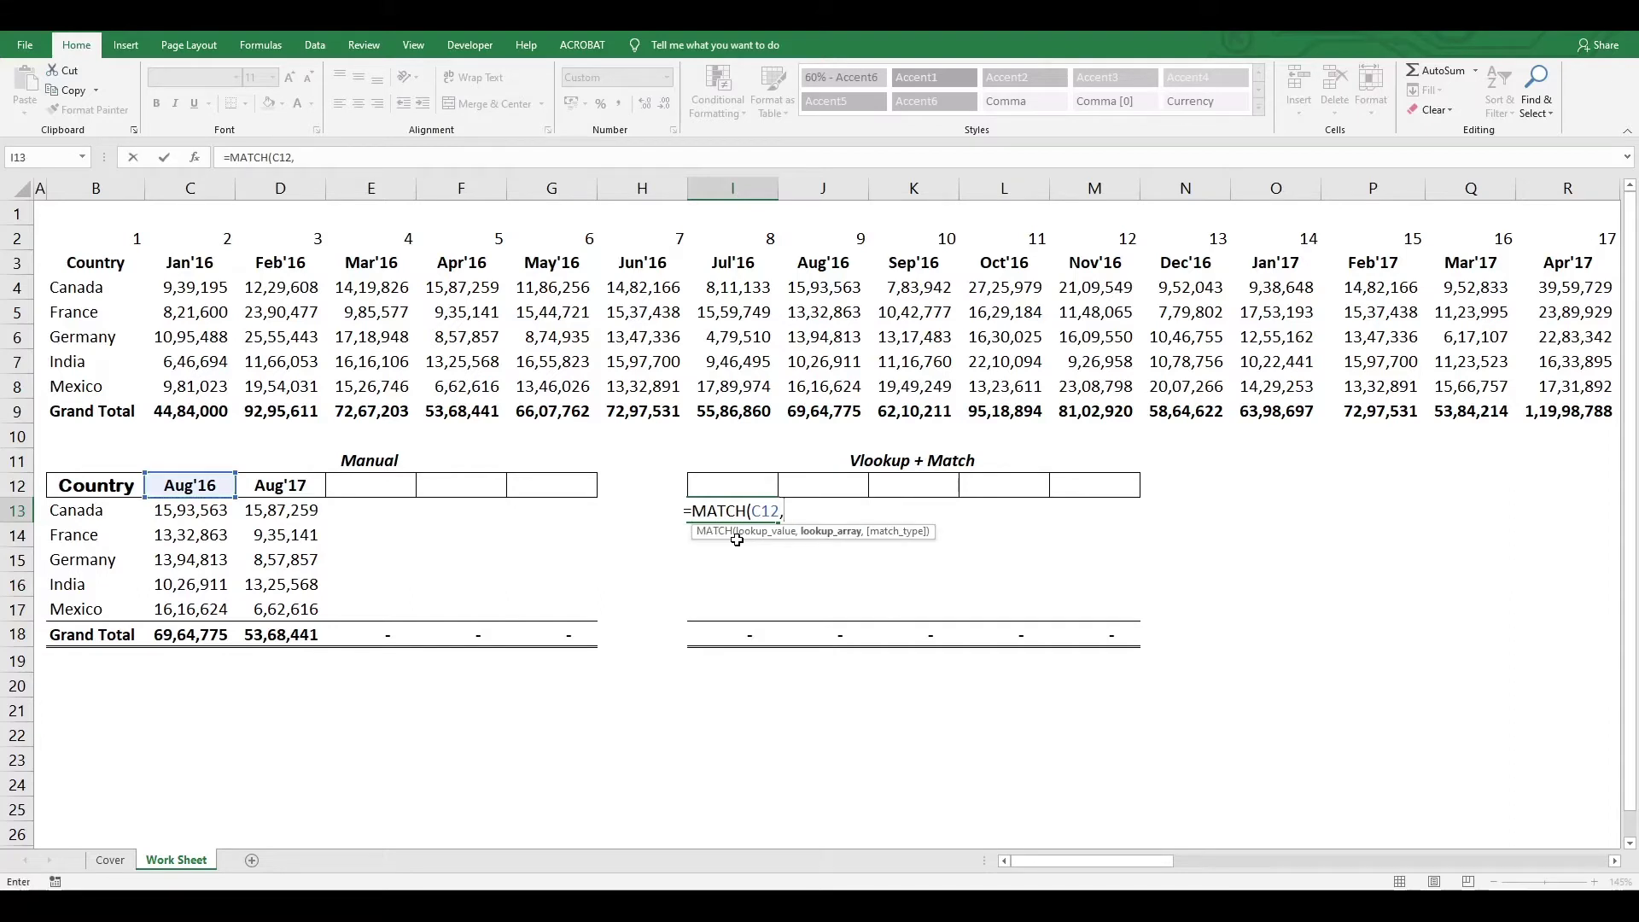
Set the MATCH lookup array to the header range B3:M3 and enter the formula in I13.
{"action": "key", "text": "Up"}
{"action": "key", "text": "Up"}
{"action": "key", "text": "Up"}
{"action": "key", "text": "Up"}
{"action": "key", "text": "Up"}
{"action": "key", "text": "Up"}
{"action": "key", "text": "Up"}
{"action": "key", "text": "Up"}
{"action": "key", "text": "Up"}
{"action": "key", "text": "Up"}
{"action": "key", "text": "Left"}
{"action": "key", "text": "Left"}
{"action": "key", "text": "Left"}
{"action": "key", "text": "Left"}
{"action": "key", "text": "Left"}
{"action": "key", "text": "Left"}
{"action": "key", "text": "Left"}
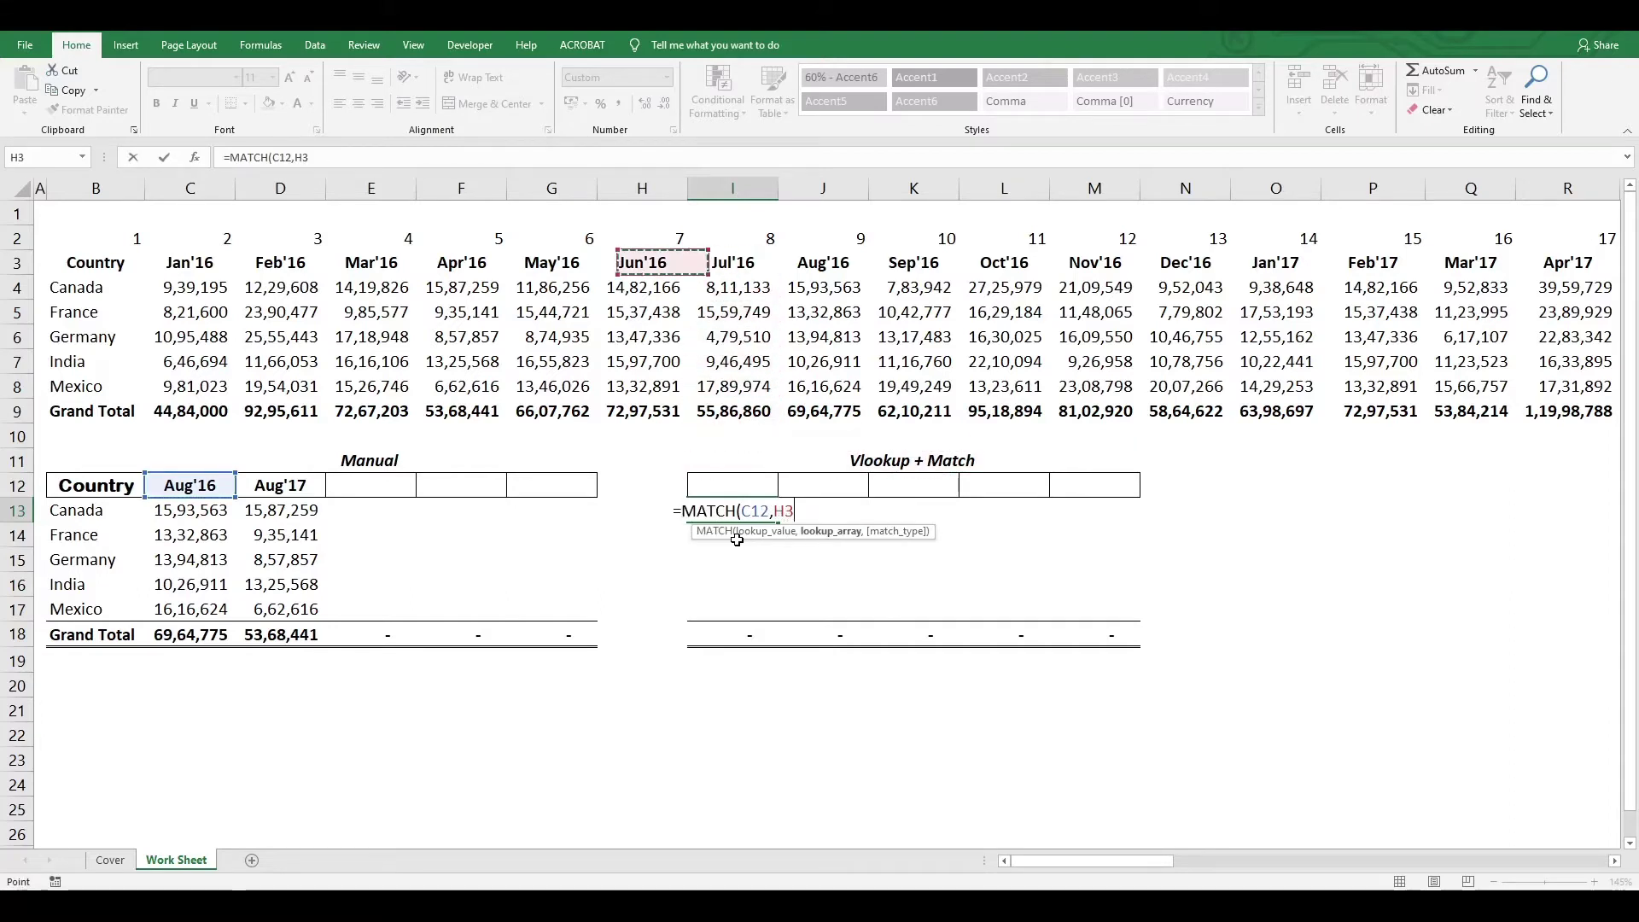
{"action": "key", "text": "shift+Right"}
{"action": "key", "text": "shift+Right"}
{"action": "key", "text": "shift+Right"}
{"action": "key", "text": "shift+Right"}
{"action": "key", "text": "shift+Right"}
{"action": "key", "text": "shift+Right"}
{"action": "key", "text": "shift+Right"}
{"action": "key", "text": "shift+Right"}
{"action": "key", "text": "shift+Right"}
{"action": "key", "text": "shift+Right"}
{"action": "key", "text": "shift+Right"}
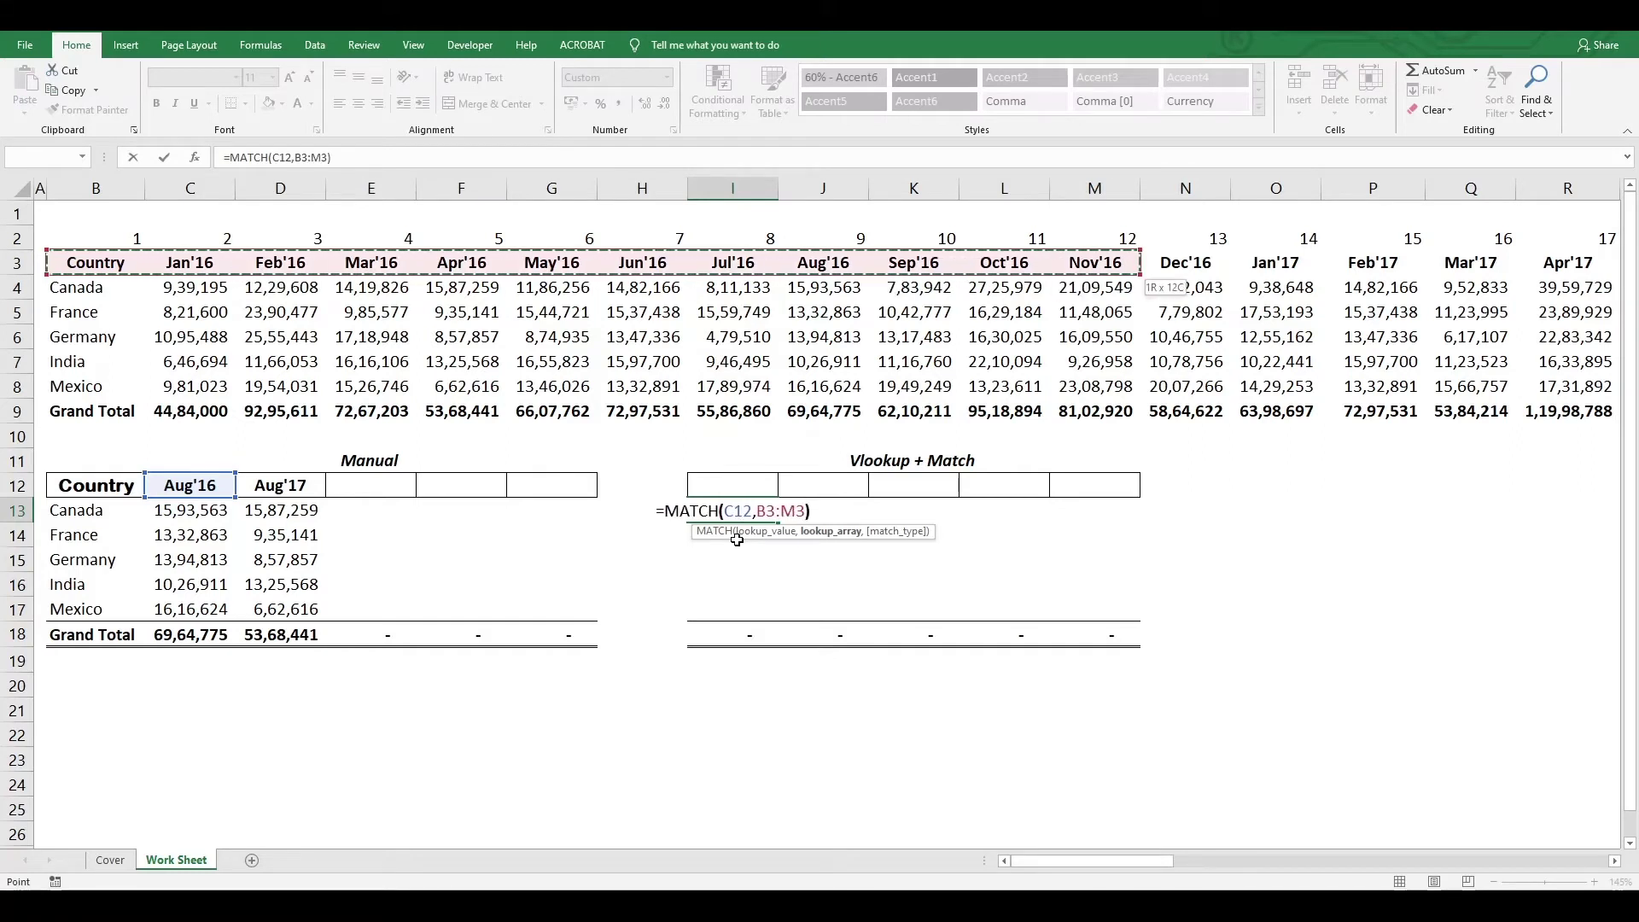
{"action": "key", "text": "Return"}
{"action": "key", "text": "Up"}
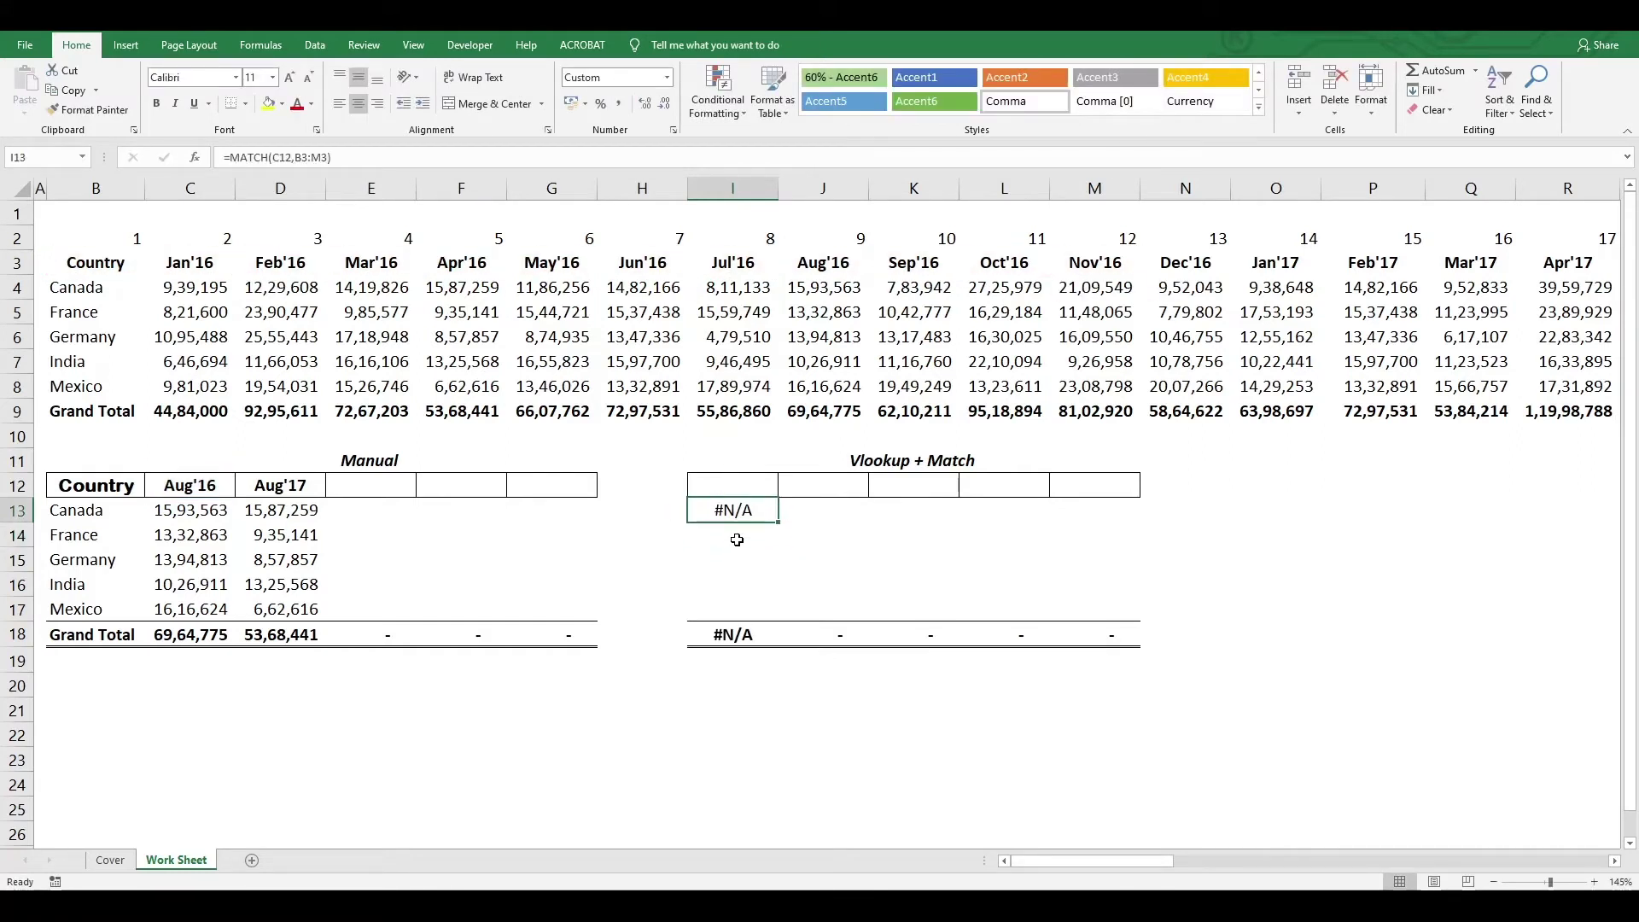
Add match type 0 for an exact match to the MATCH formula in I13.
{"action": "key", "text": "F2"}
{"action": "key", "text": "Left"}
{"action": "type", "text": ",0"}
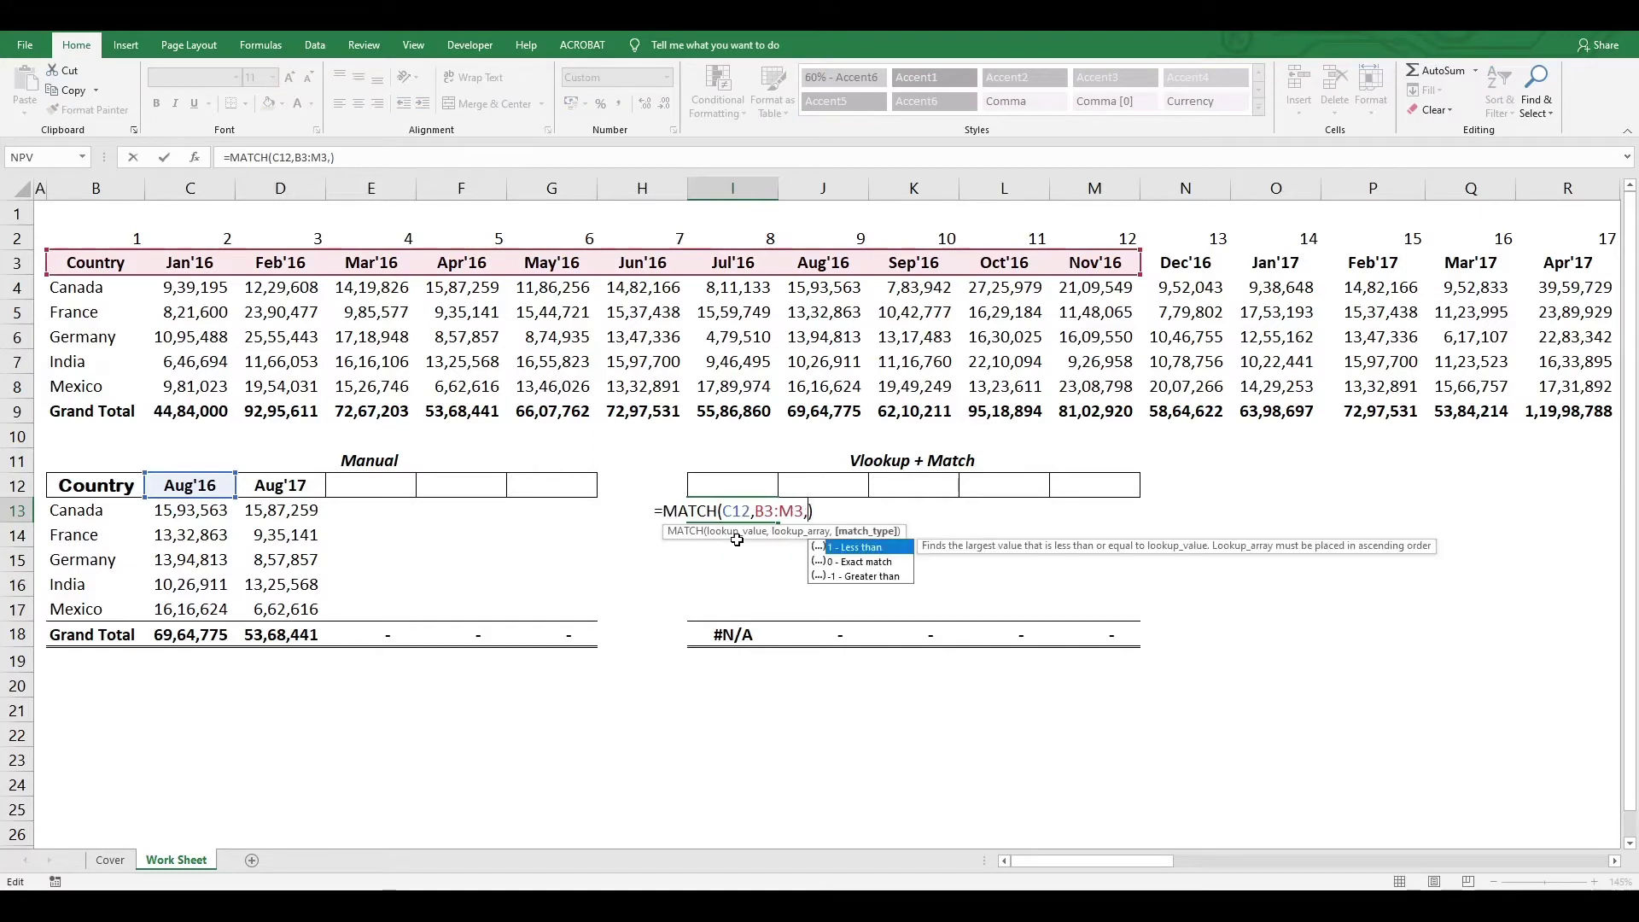
{"action": "key", "text": "Return"}
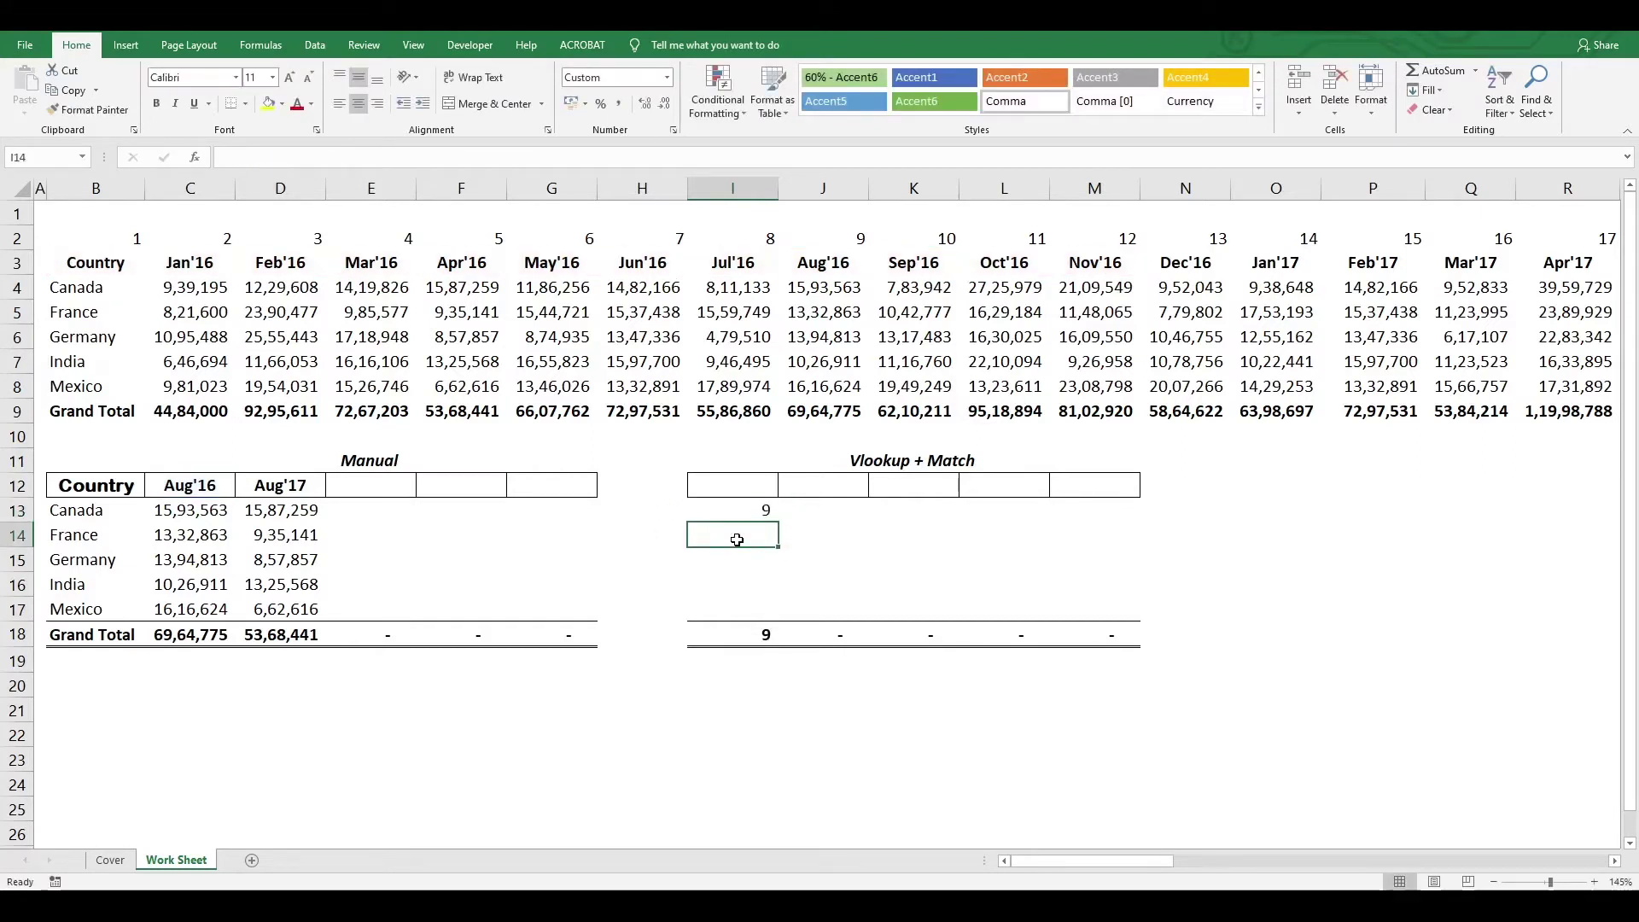
{"action": "key", "text": "Up"}
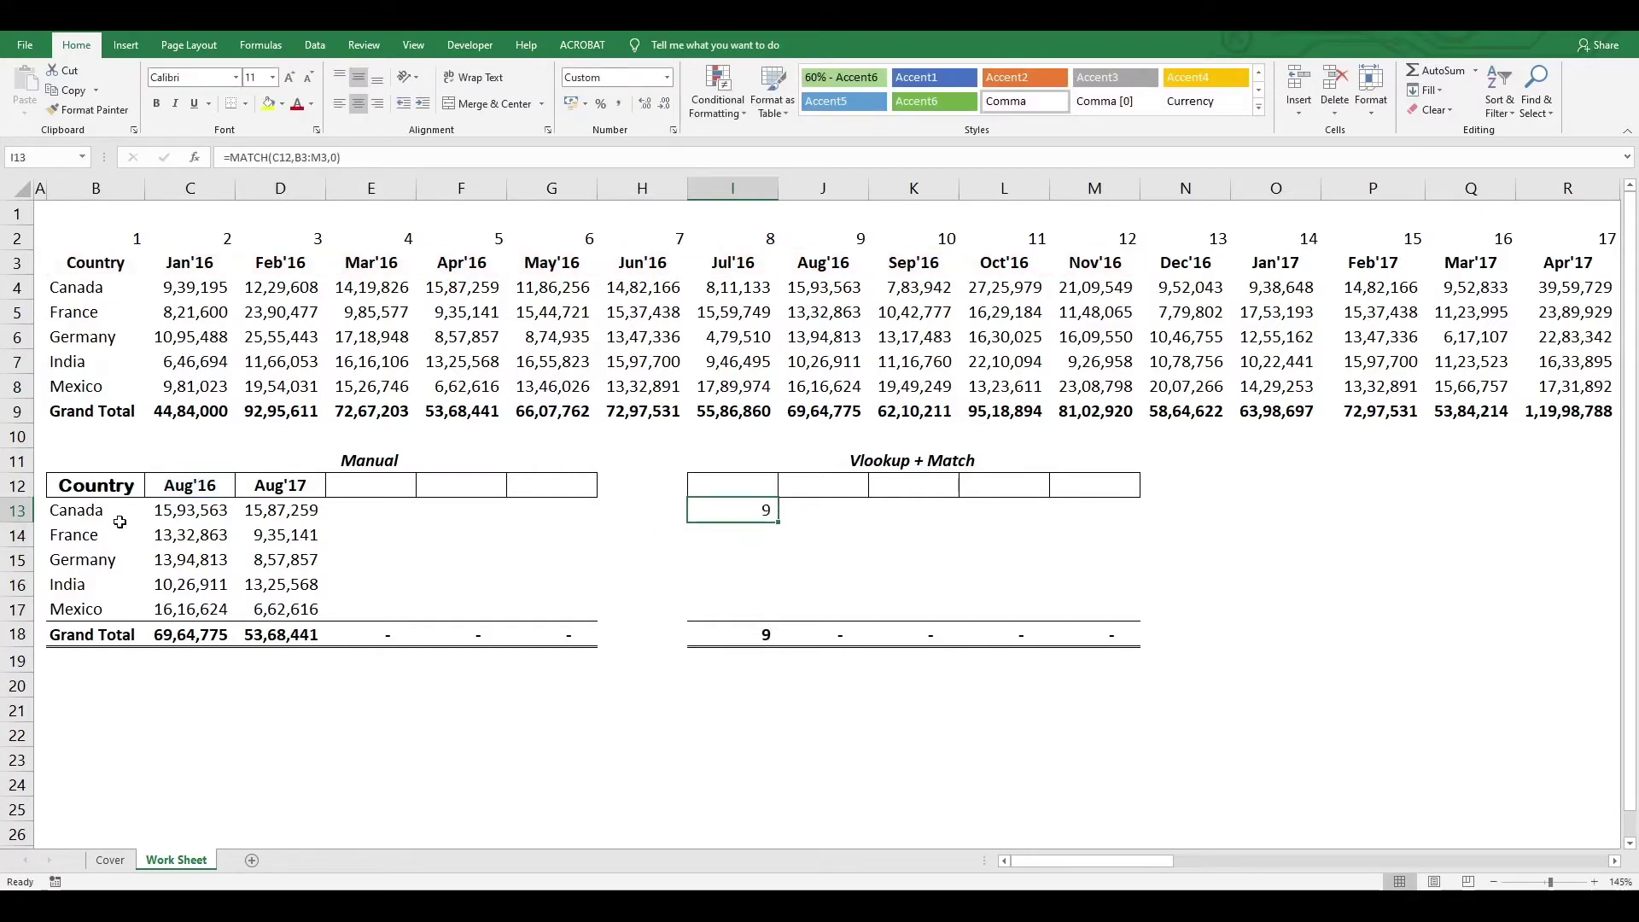
Compare the column index in the C13 VLOOKUP formula with the MATCH result in I13.
{"action": "left_click", "coordinate": [190, 512]}
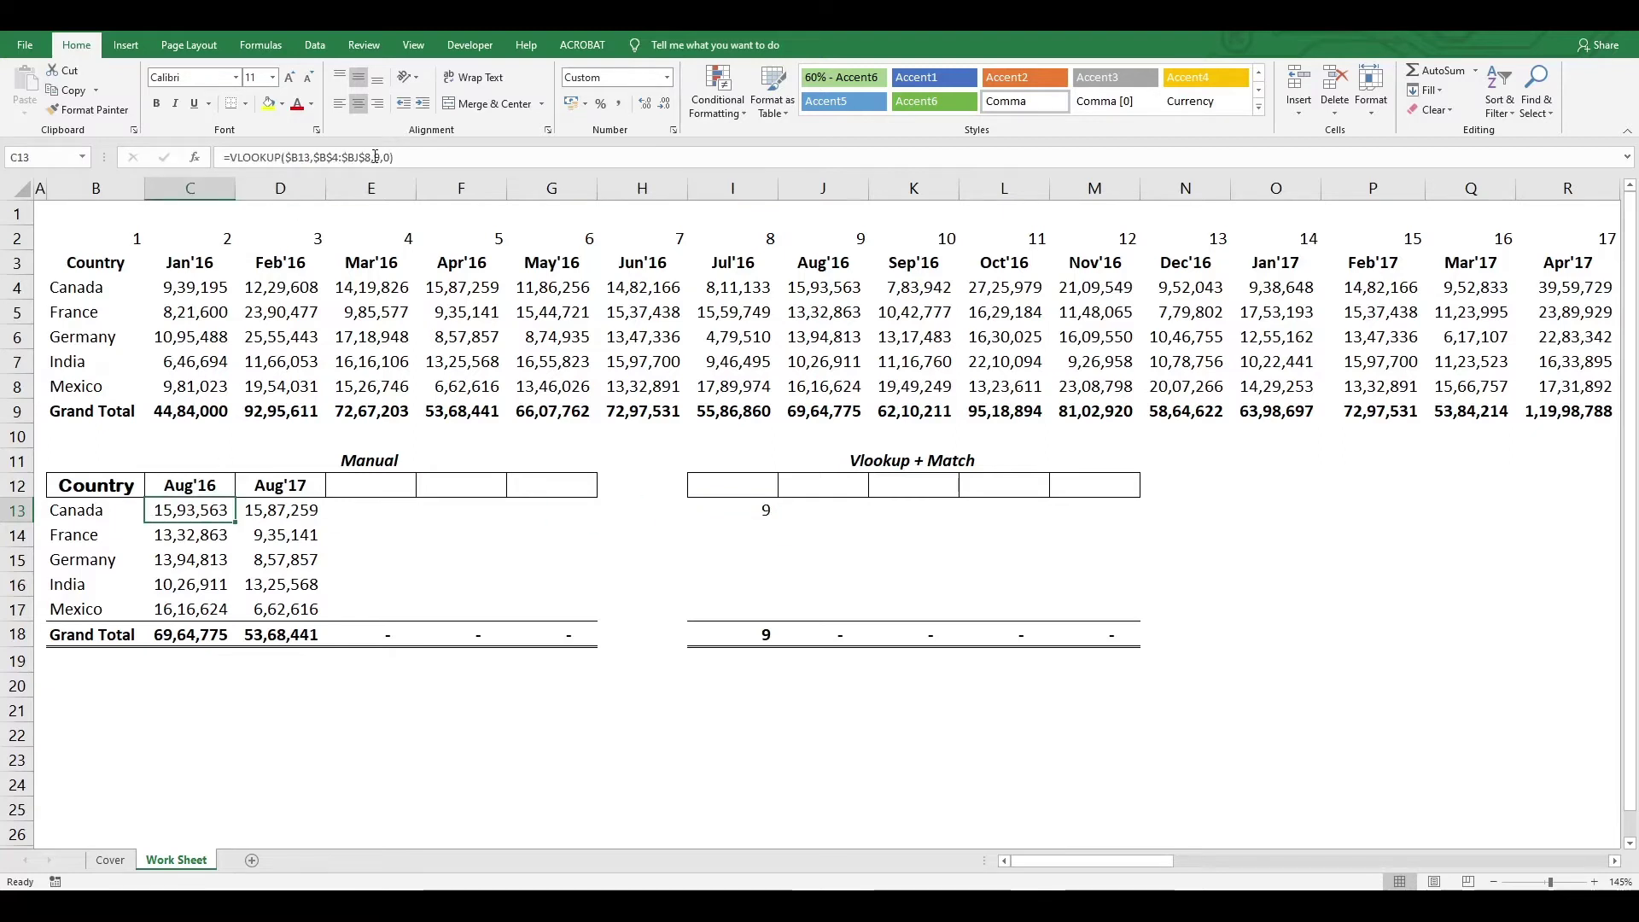
{"action": "left_click", "coordinate": [394, 157]}
{"action": "key", "text": "Left"}
{"action": "key", "text": "Left"}
{"action": "key", "text": "Left"}
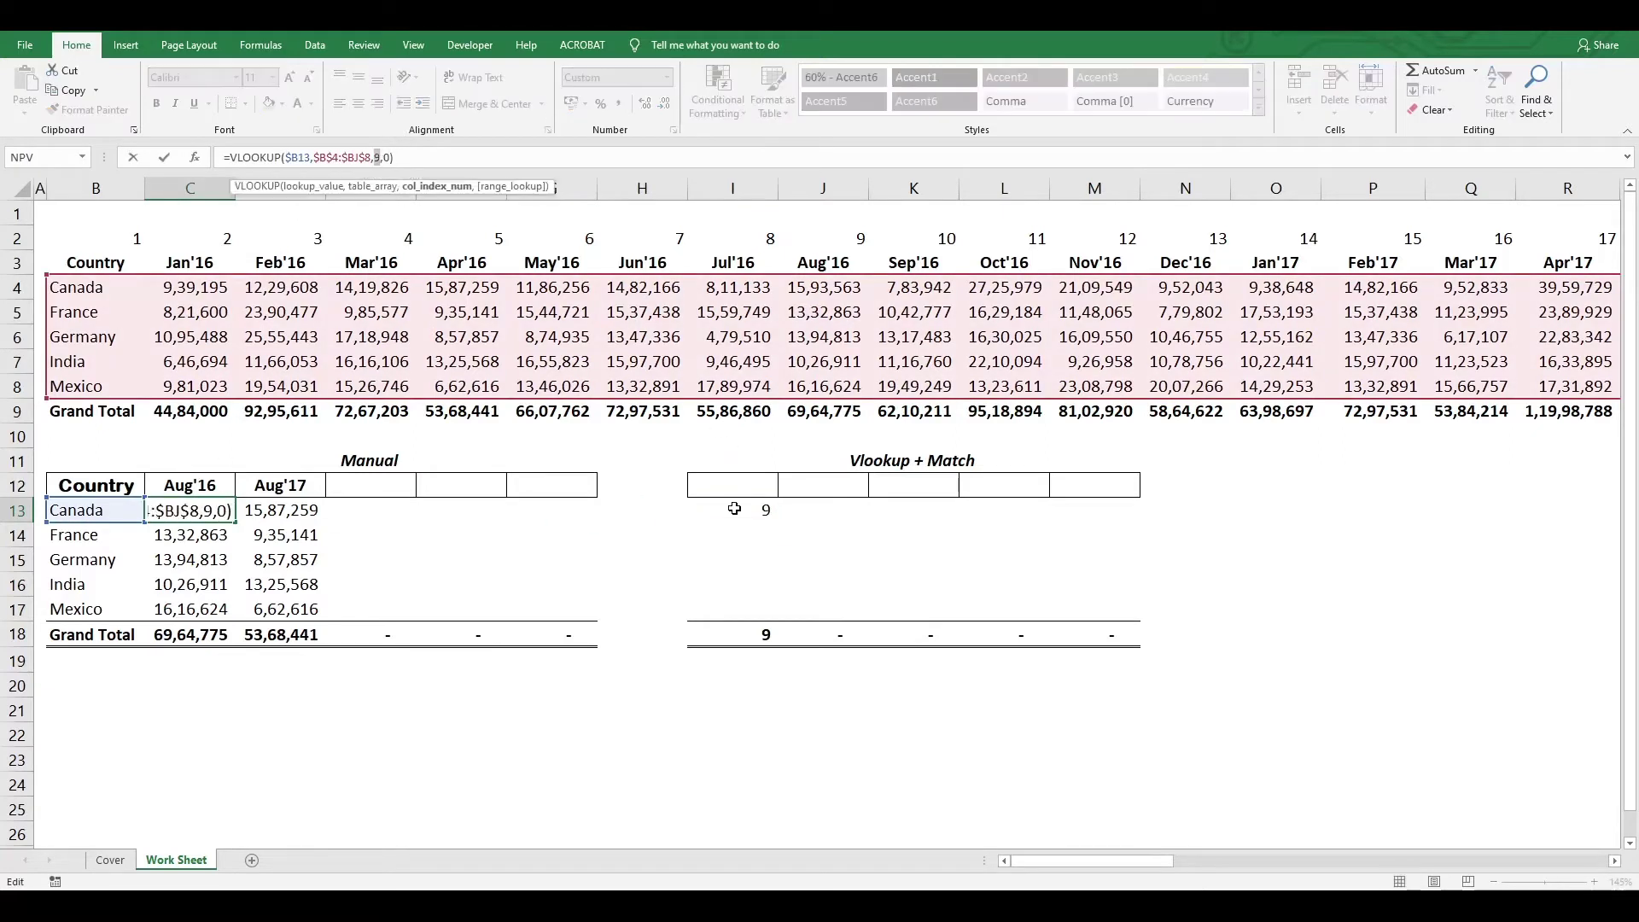
{"action": "left_click", "coordinate": [734, 510]}
{"action": "key", "text": "Return"}
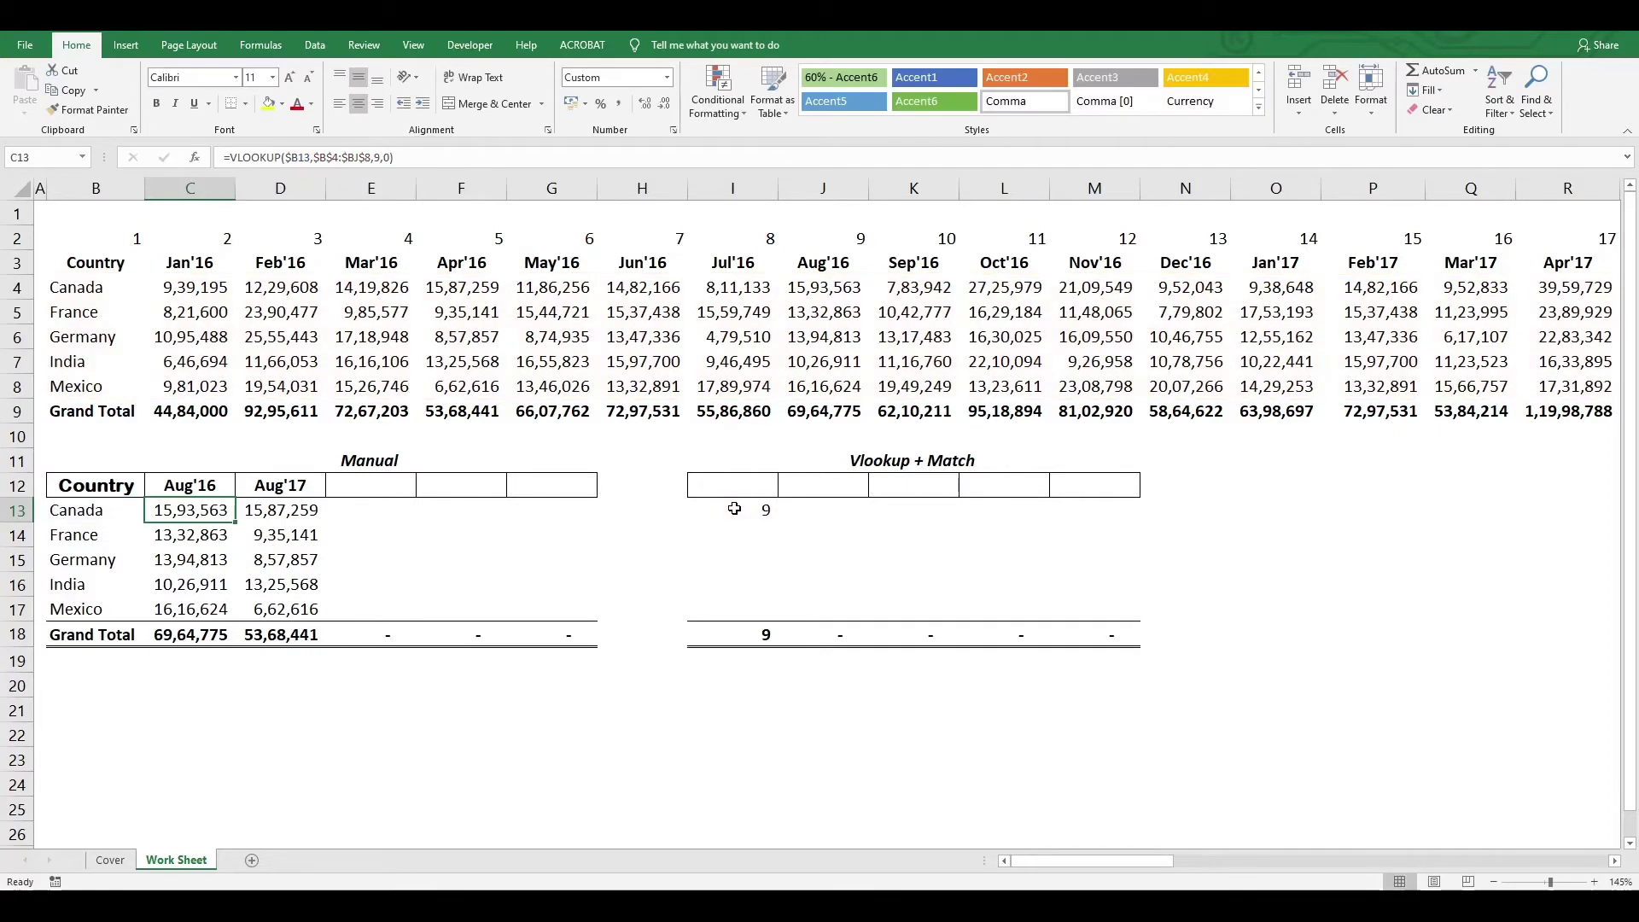
Link the first Vlookup + Match header in I12 to the Manual table's header with =C12.
{"action": "left_click", "coordinate": [734, 510]}
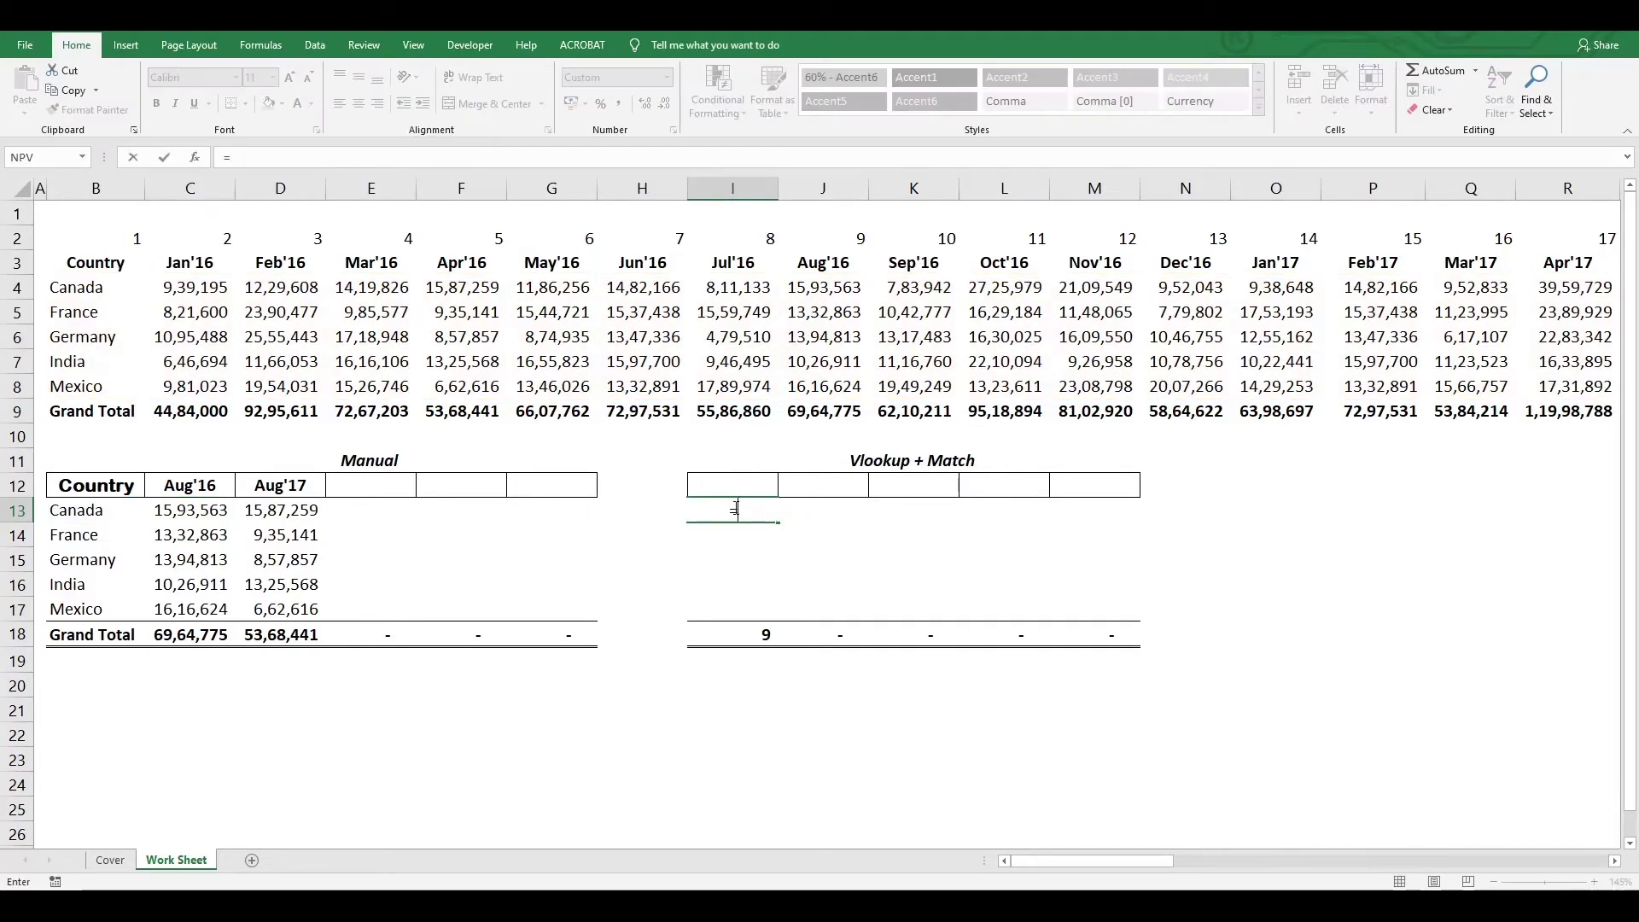
{"action": "key", "text": "Up"}
{"action": "type", "text": "="}
{"action": "key", "text": "Left"}
{"action": "key", "text": "Left"}
{"action": "key", "text": "Left"}
{"action": "key", "text": "Left"}
{"action": "key", "text": "Left"}
{"action": "key", "text": "Left"}
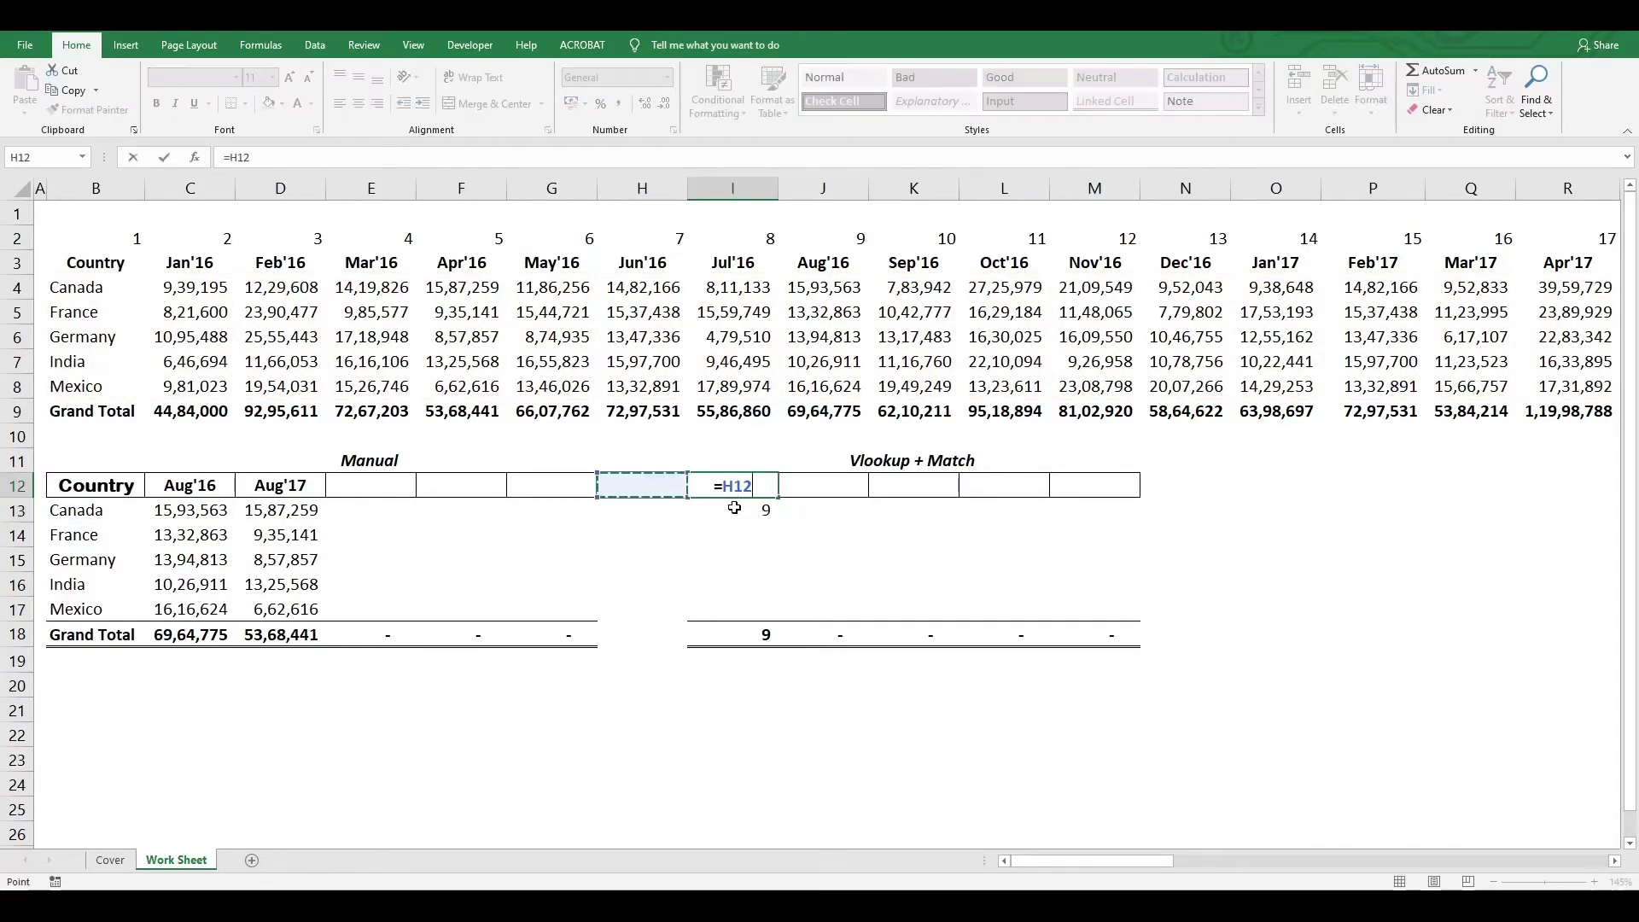
{"action": "key", "text": "Return"}
{"action": "key", "text": "Up"}
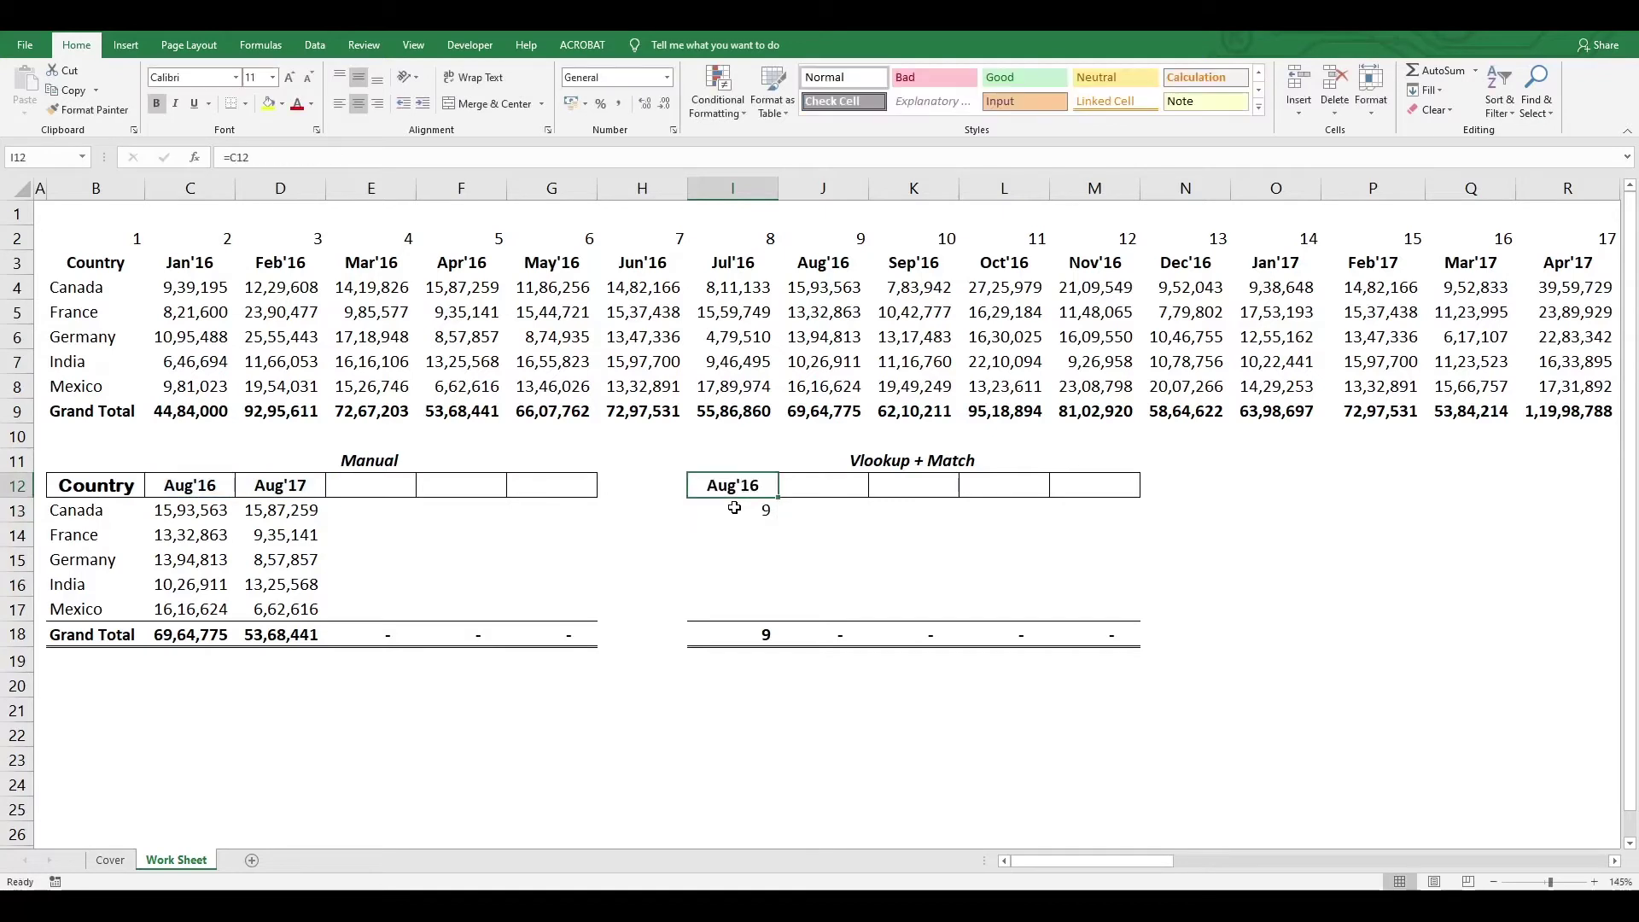
Fill the I12 header link across to M12.
{"action": "key", "text": "shift+Right"}
{"action": "key", "text": "shift+Right"}
{"action": "key", "text": "shift+Right"}
{"action": "key", "text": "shift+Right"}
{"action": "key", "text": "ctrl+r"}
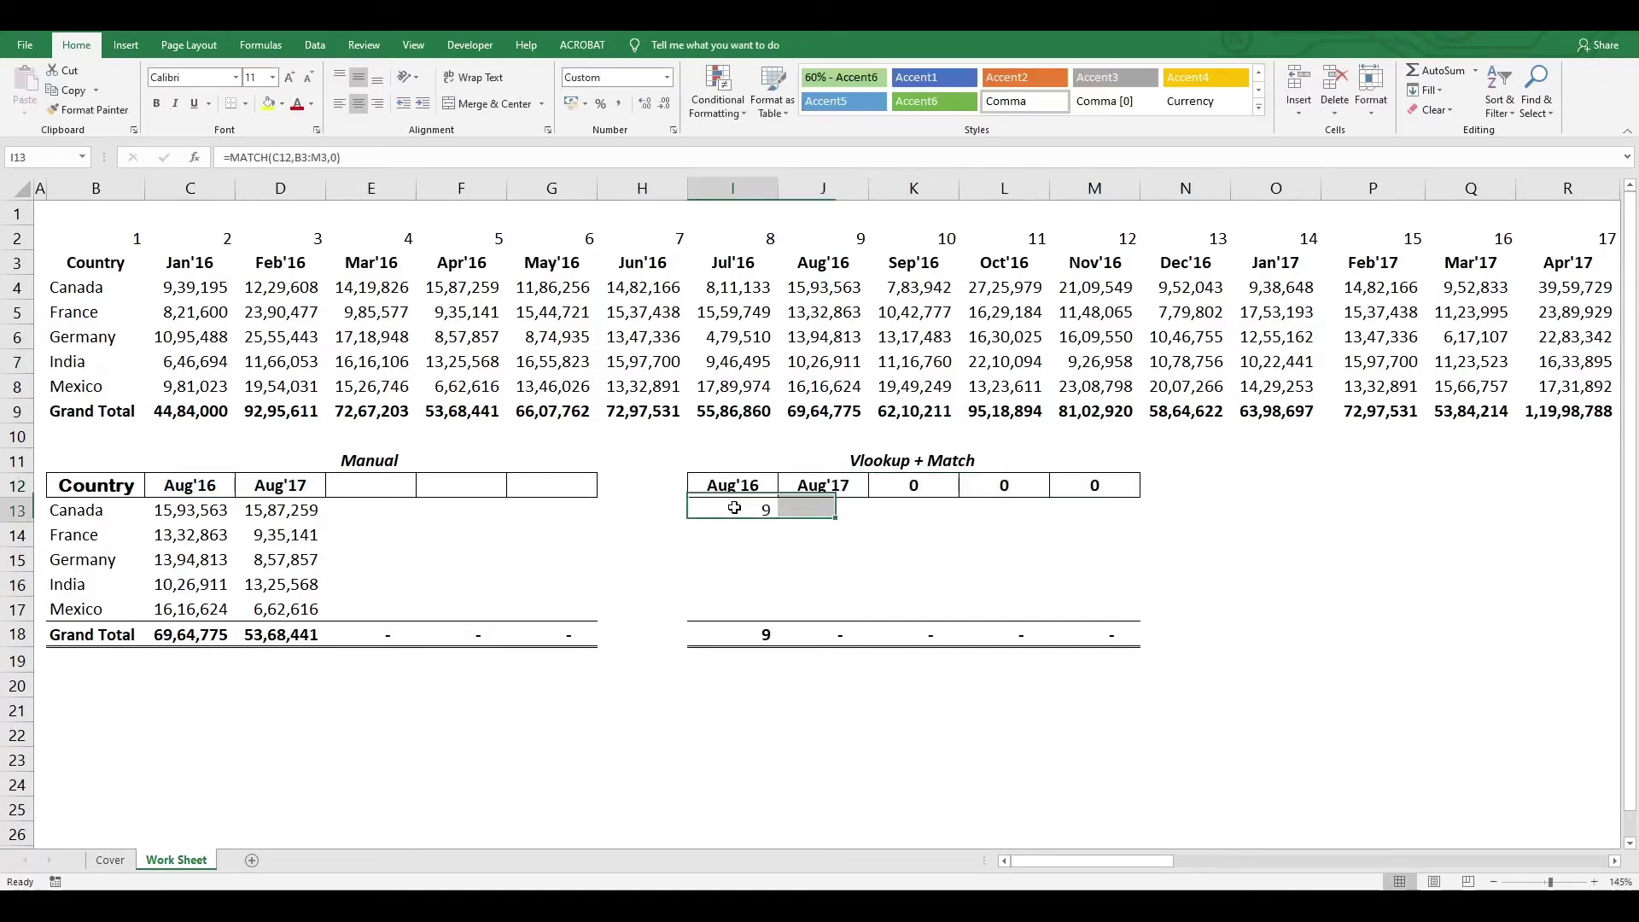
Start a VLOOKUP formula in I13, replacing the MATCH formula, with Canada in B13 as the lookup value.
{"action": "key", "text": "Down"}
{"action": "type", "text": "=VLOOKUP("}
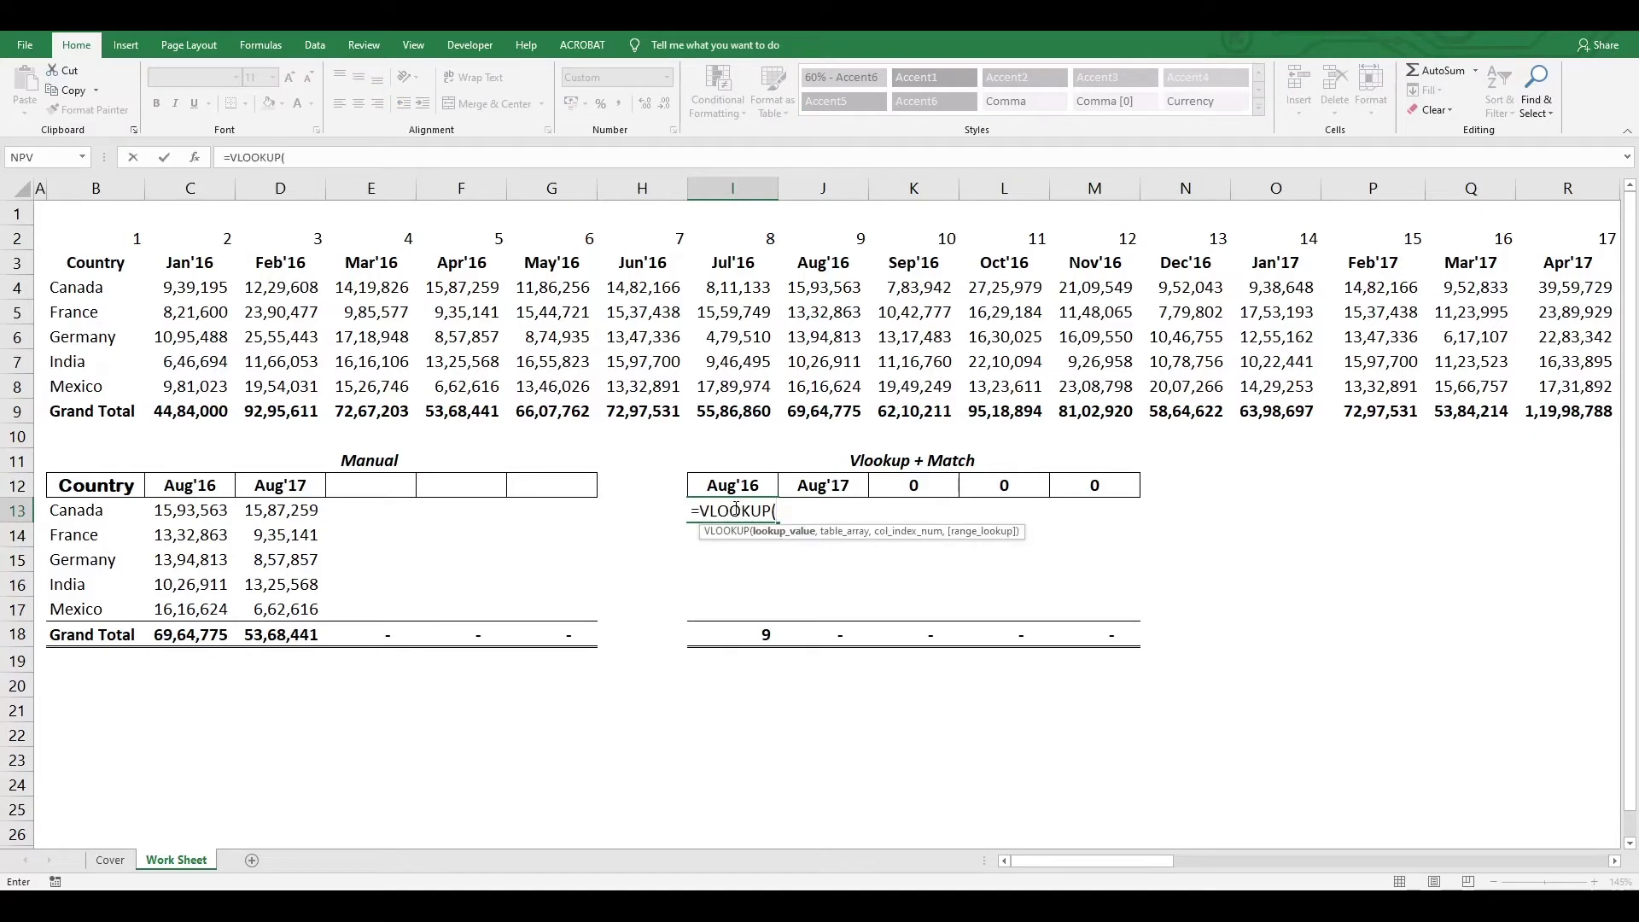
{"action": "left_click", "coordinate": [737, 509]}
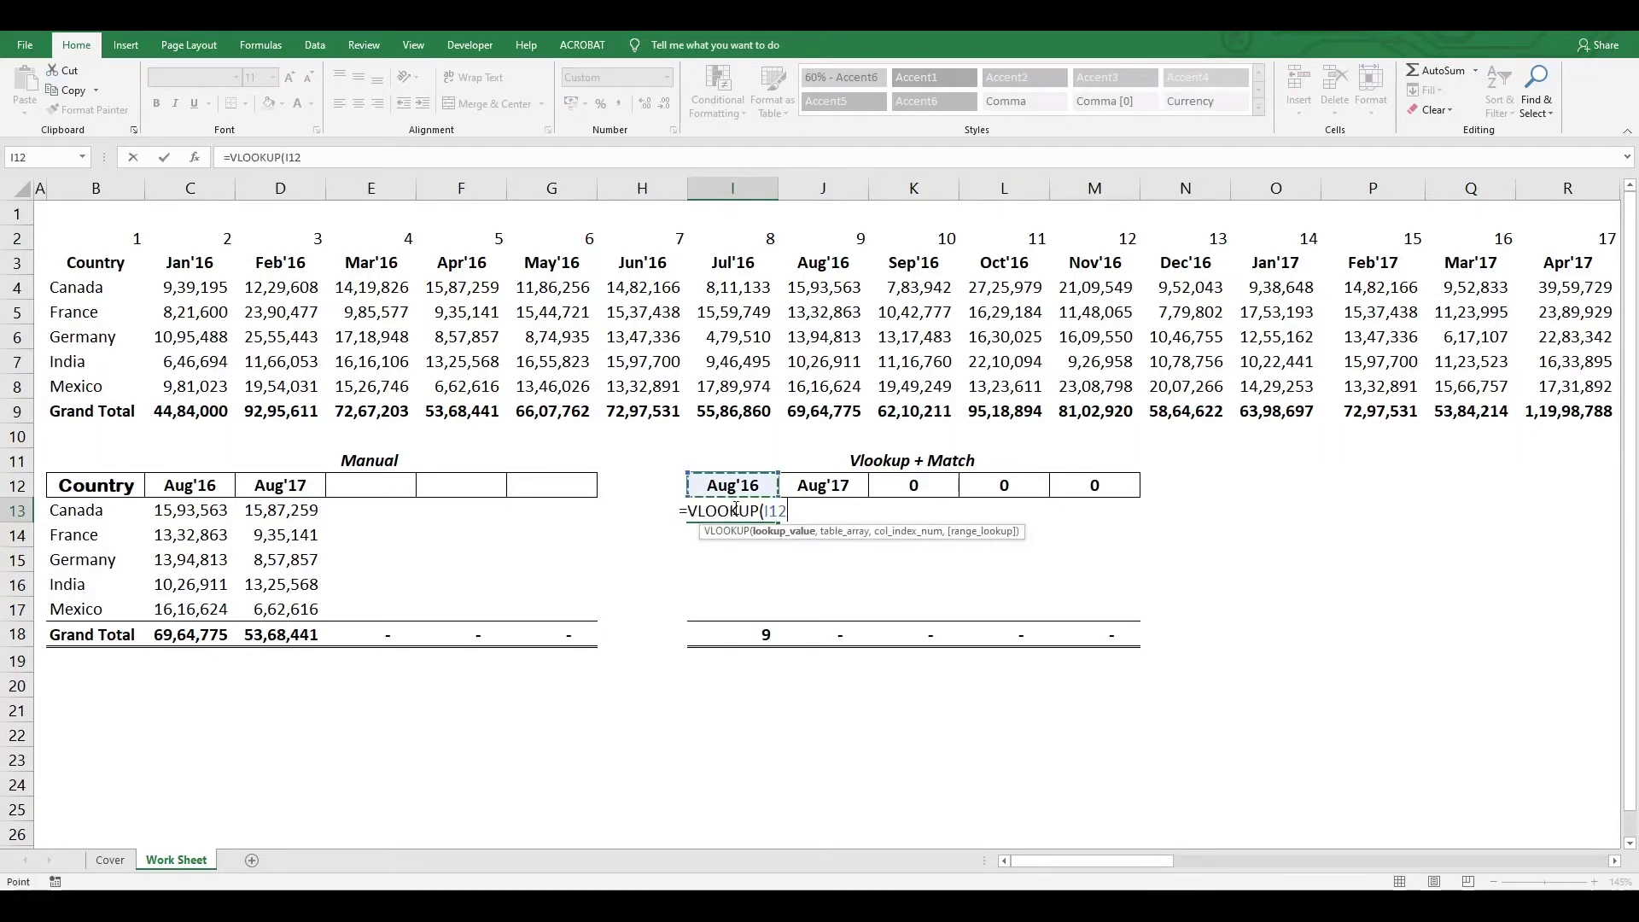
{"action": "key", "text": "Left"}
{"action": "key", "text": "Left"}
{"action": "key", "text": "Left"}
{"action": "key", "text": "Left"}
{"action": "key", "text": "Left"}
{"action": "key", "text": "Left"}
{"action": "key", "text": "Left"}
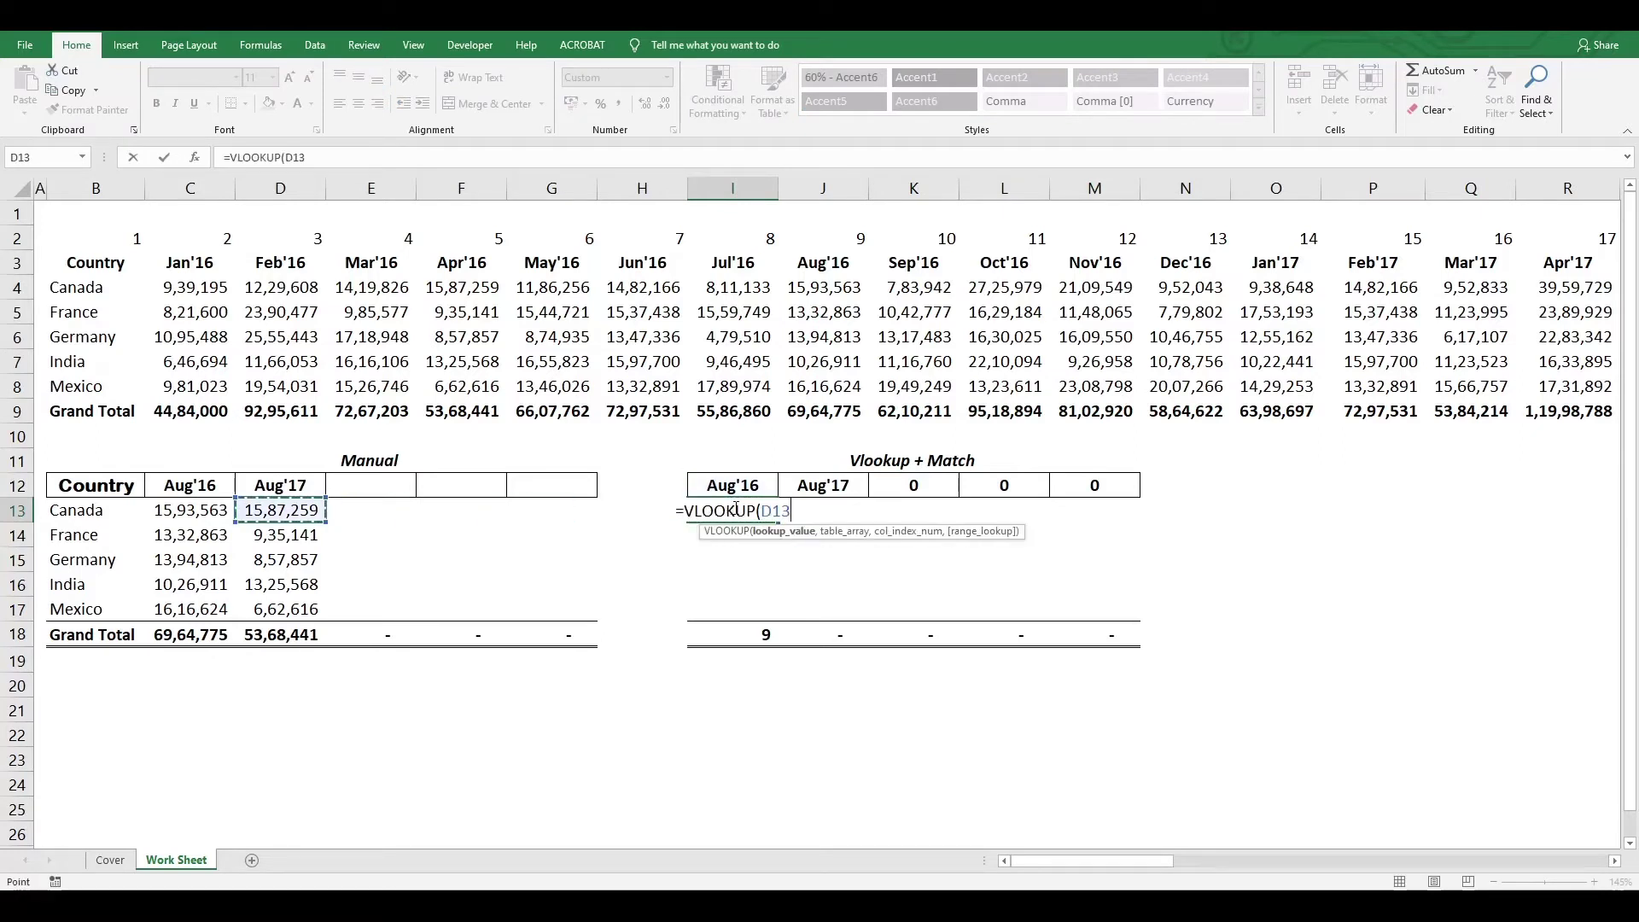
{"action": "type", "text": ","}
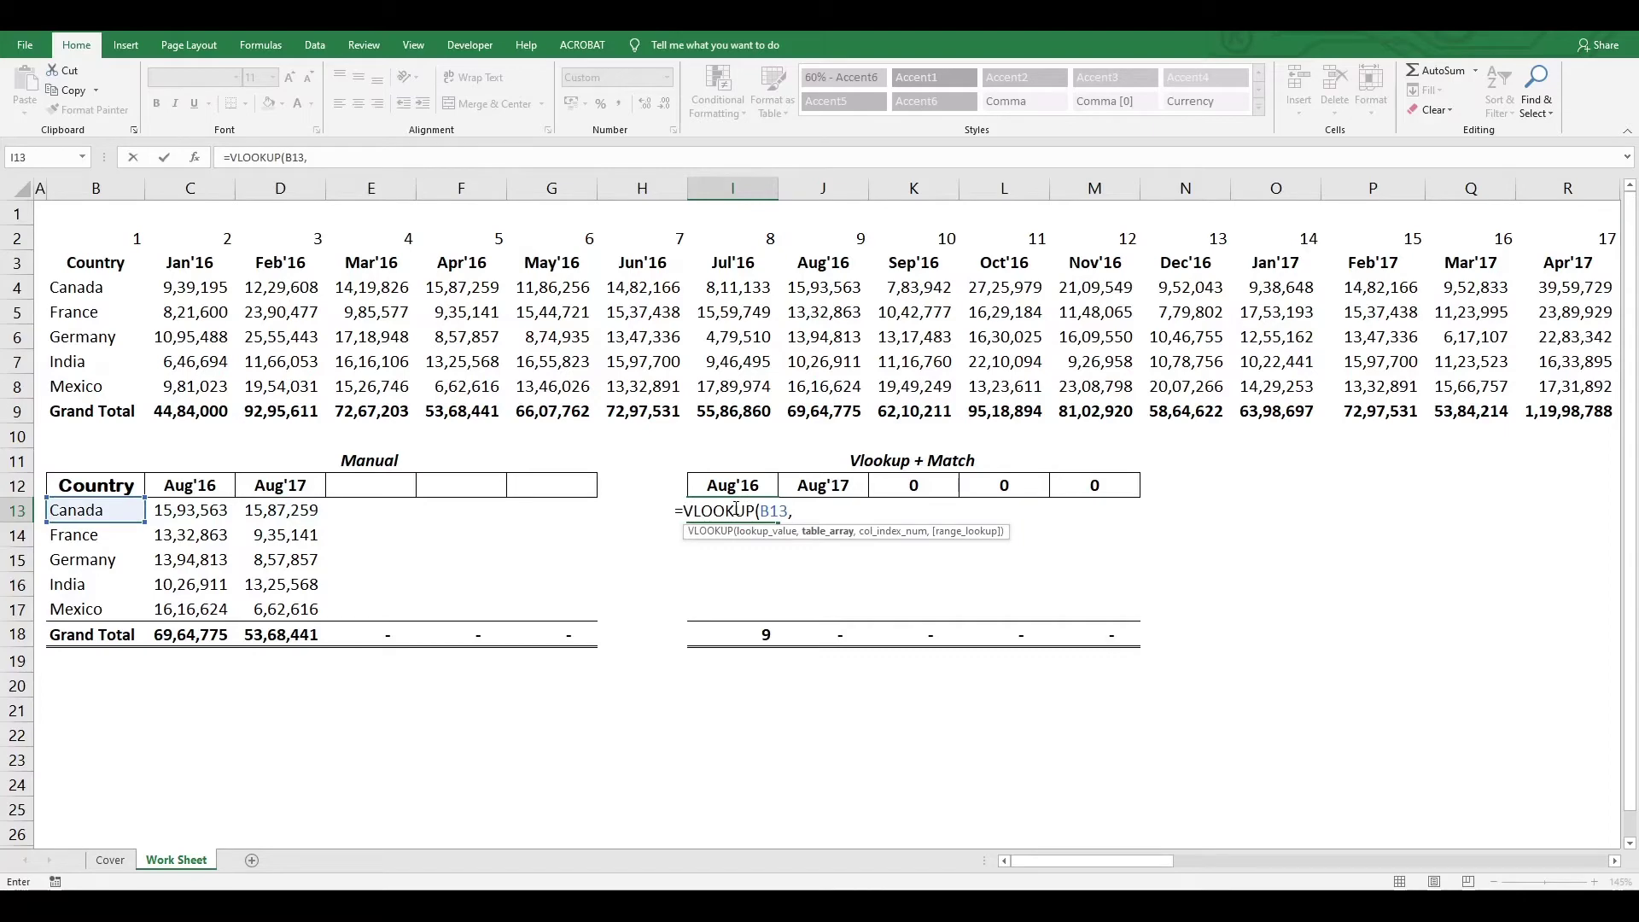
Set the I13 VLOOKUP's table array to the absolute range $B$4:$BJ$8.
{"action": "key", "text": "Up"}
{"action": "key", "text": "Up"}
{"action": "key", "text": "Up"}
{"action": "key", "text": "Up"}
{"action": "key", "text": "Up"}
{"action": "key", "text": "ctrl+Left"}
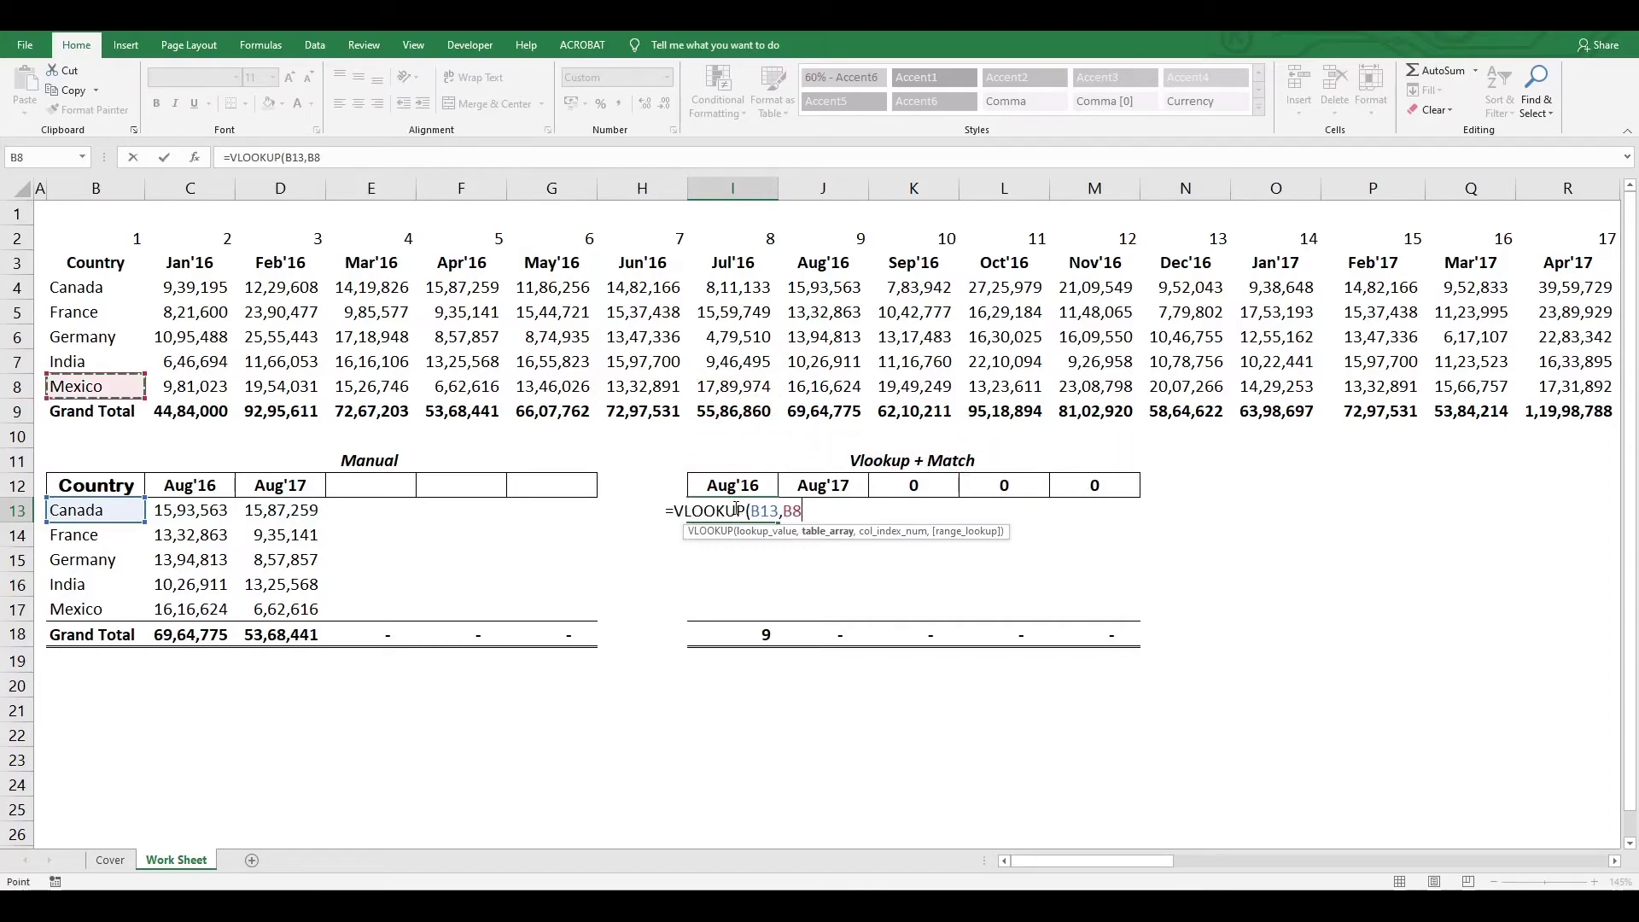
{"action": "key", "text": "shift+Up"}
{"action": "key", "text": "shift+Up"}
{"action": "key", "text": "shift+Up"}
{"action": "key", "text": "shift+Up"}
{"action": "key", "text": "ctrl+shift+Right"}
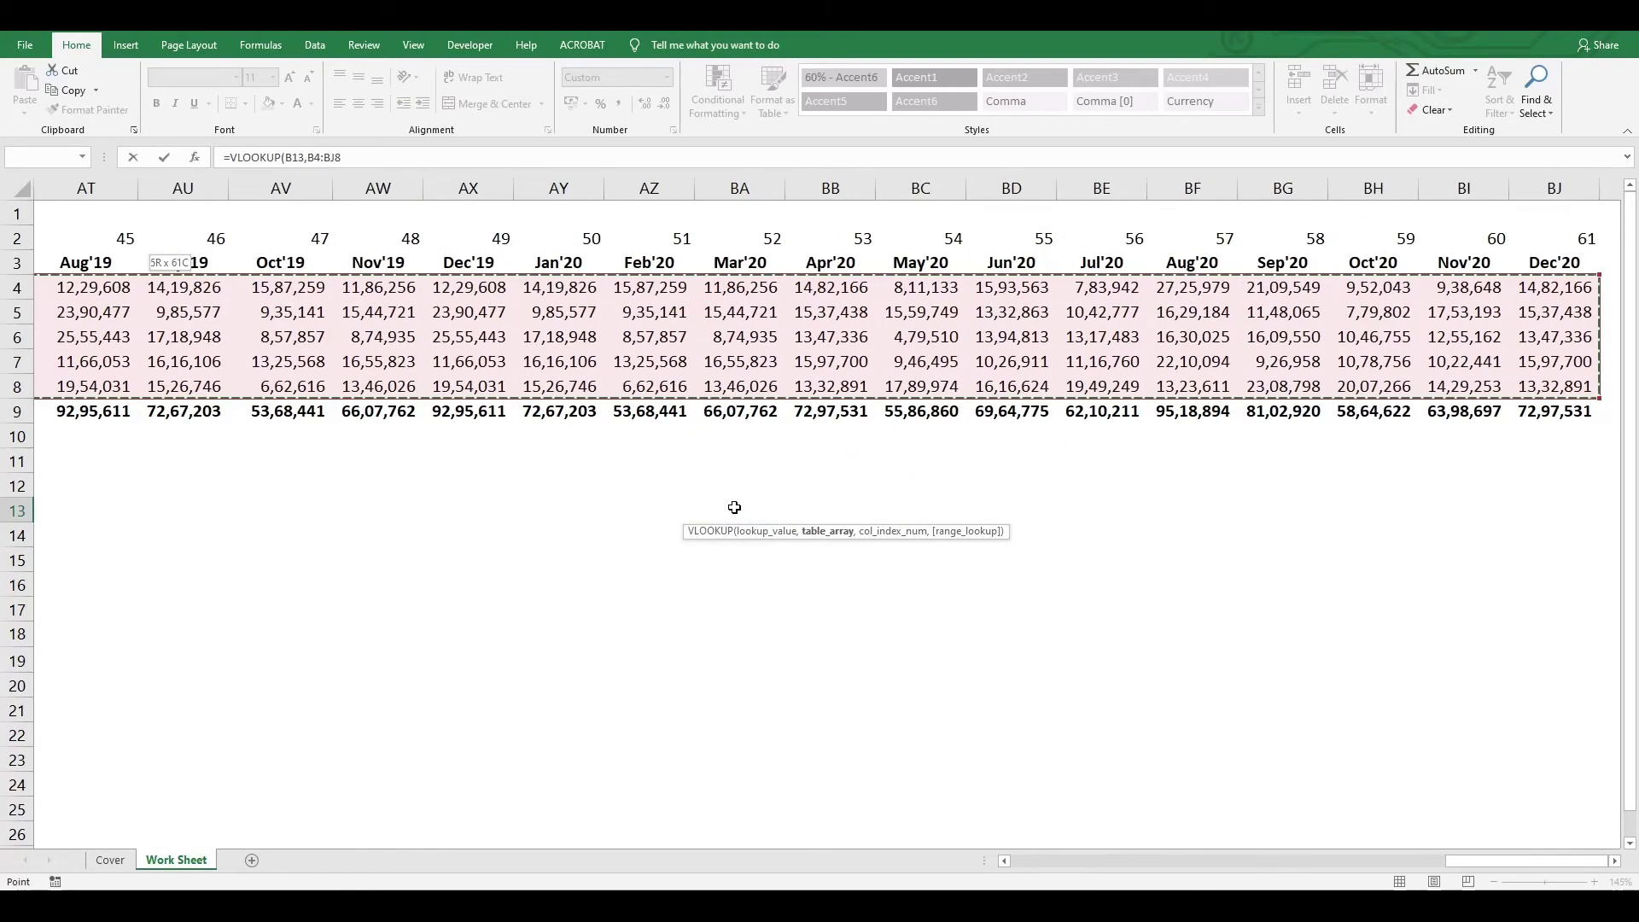
{"action": "key", "text": "F4"}
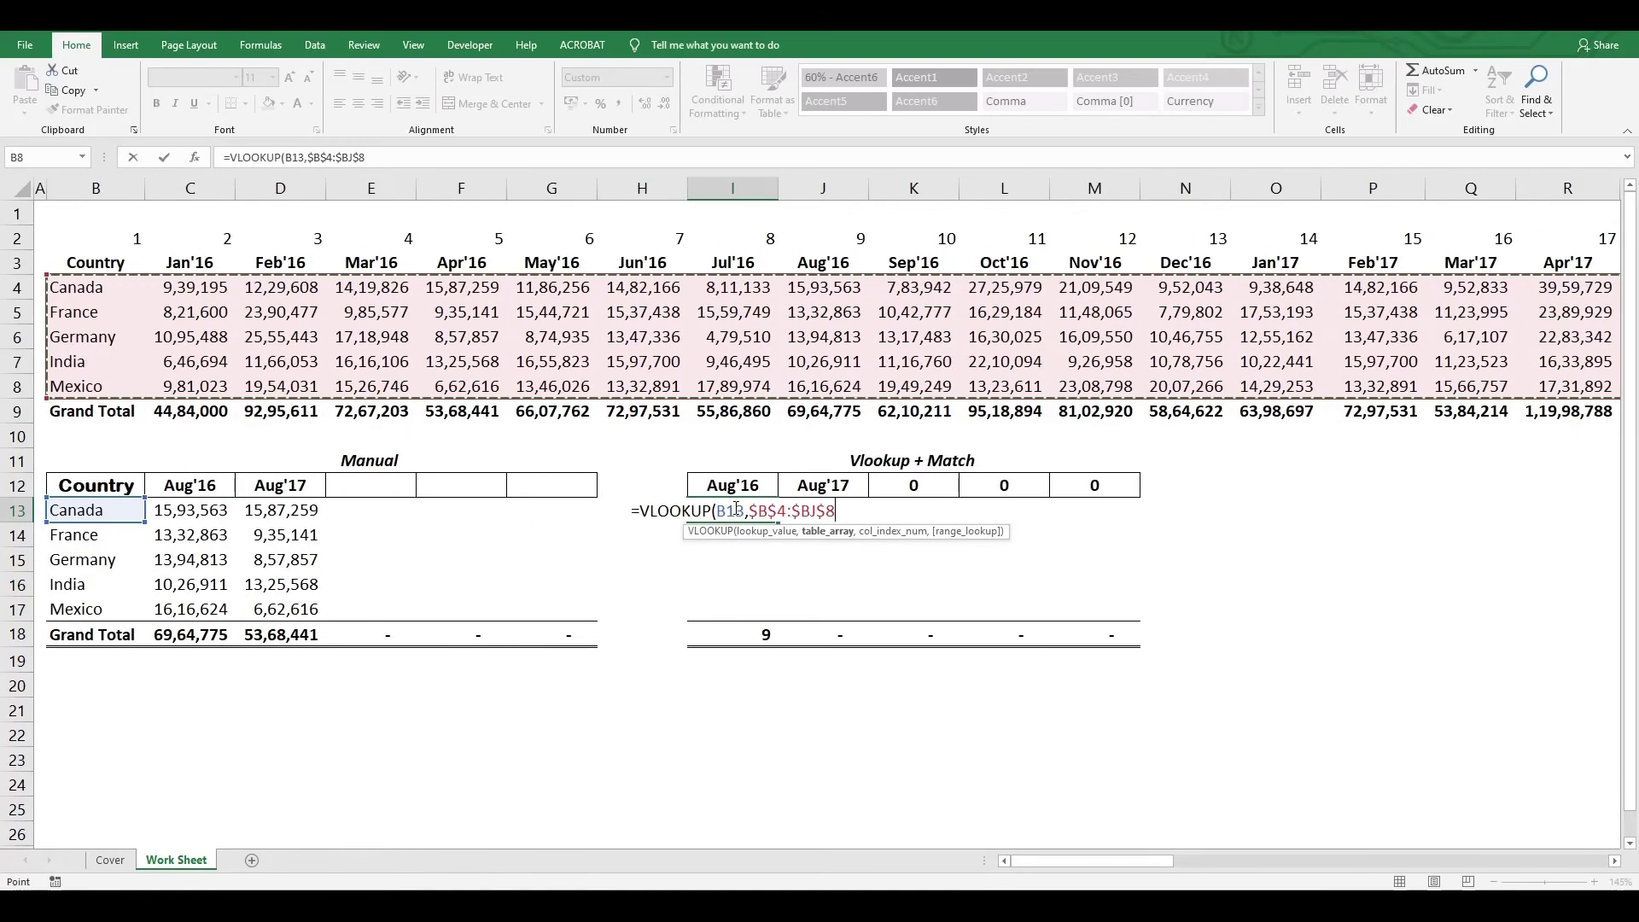
{"action": "type", "text": ","}
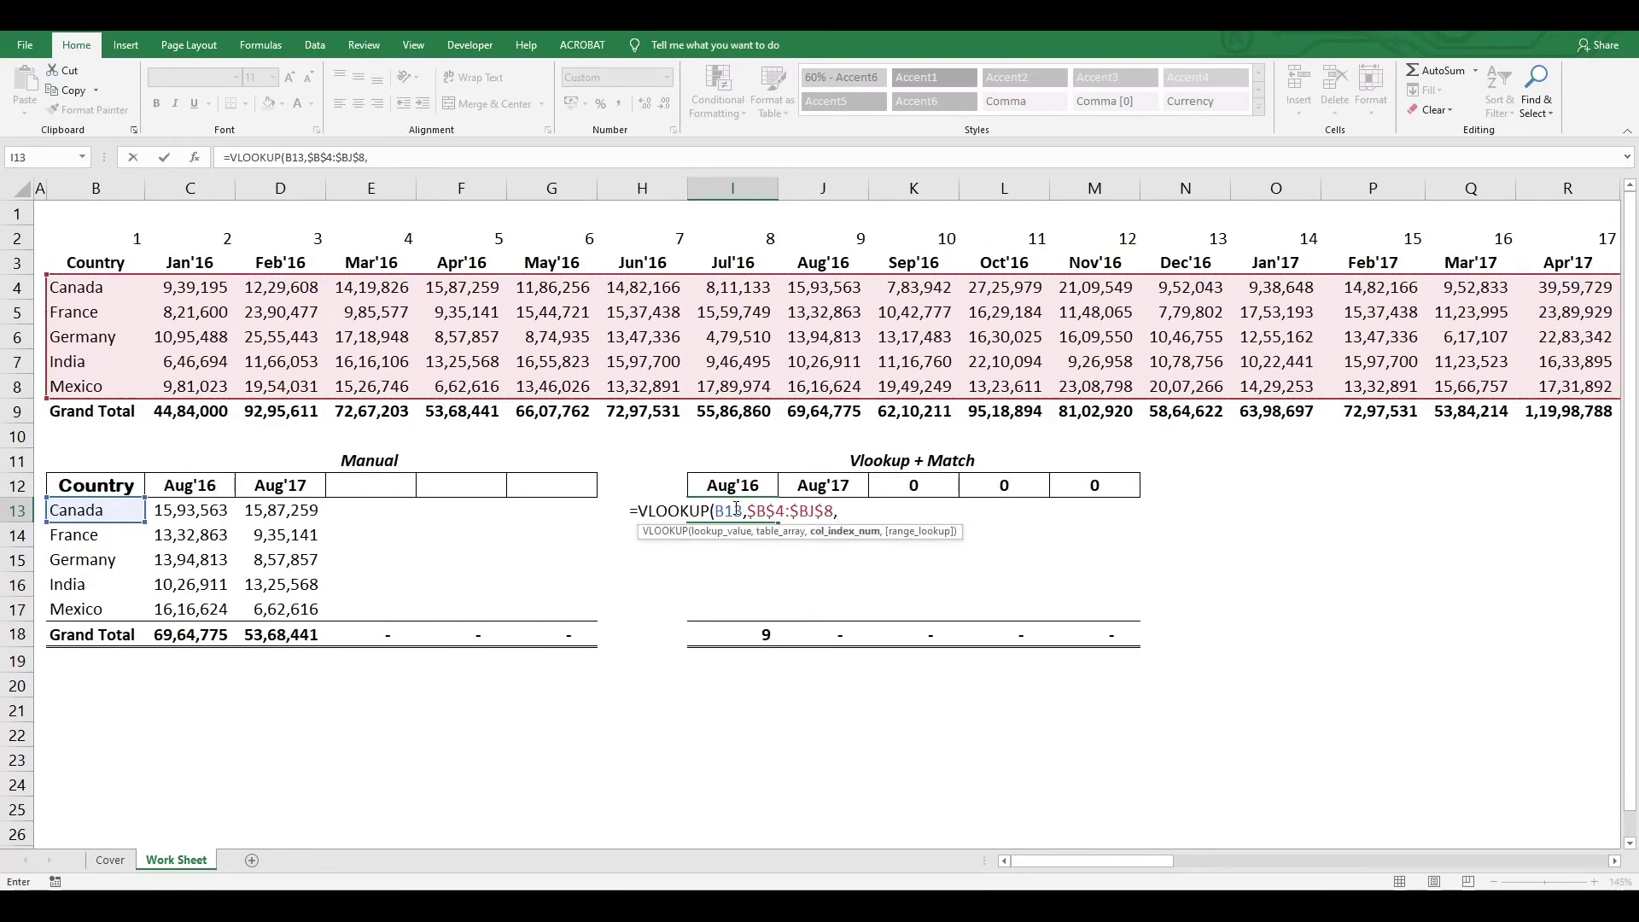
Nest a MATCH function as the column index in the I13 VLOOKUP, with the row-locked header I$12 as its lookup value.
{"action": "type", "text": "mat"}
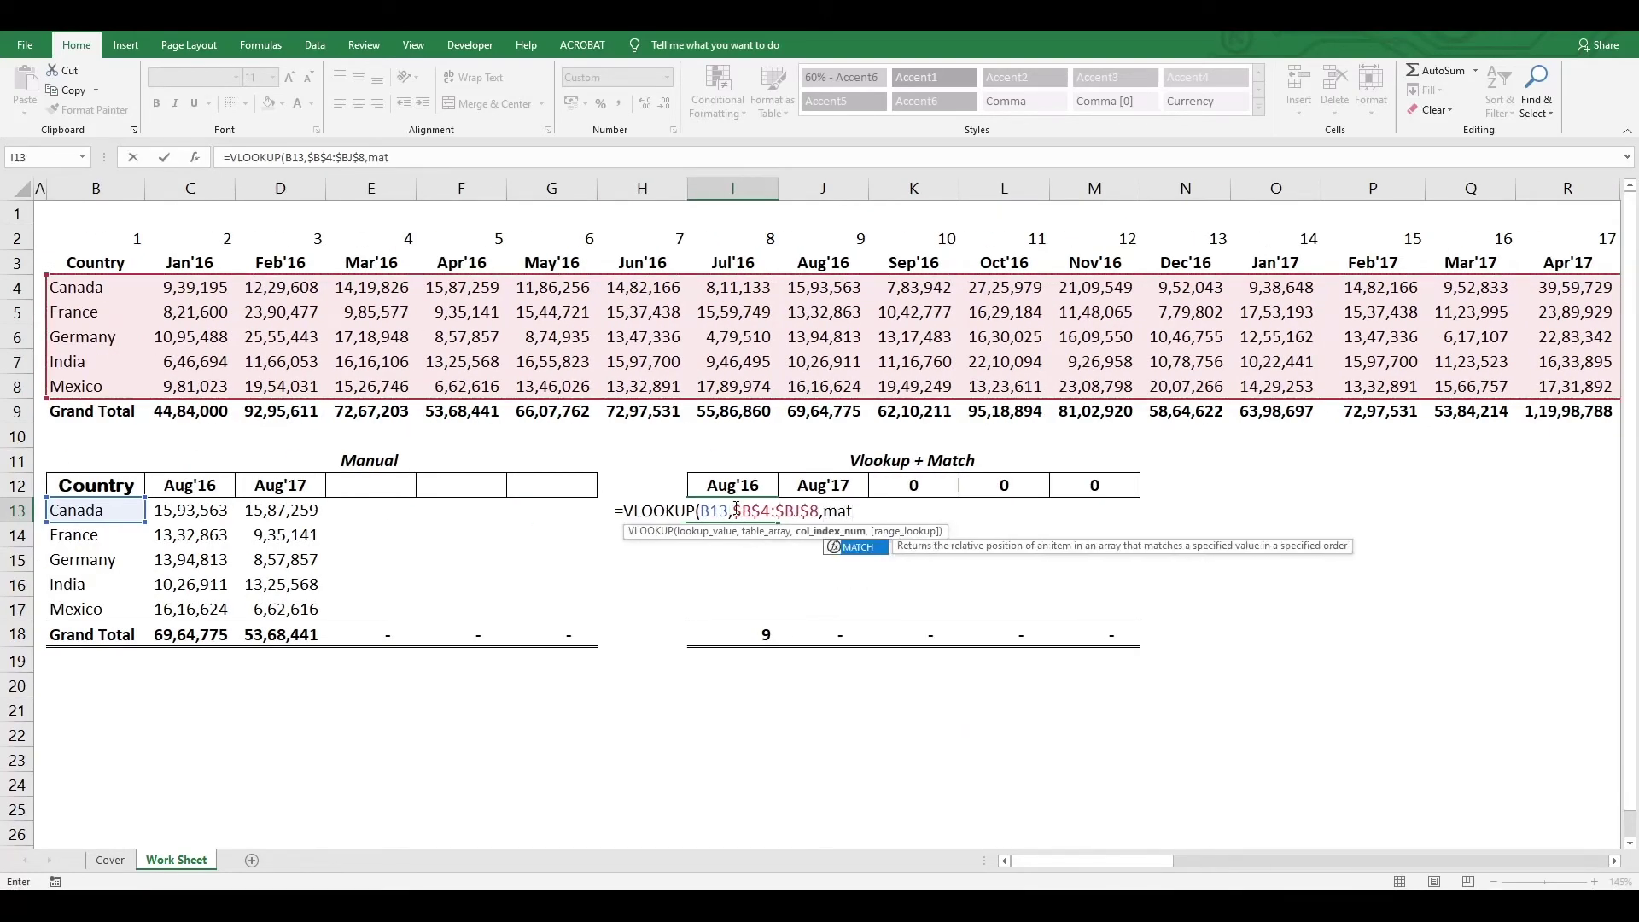
{"action": "key", "text": "Tab"}
{"action": "key", "text": "Up"}
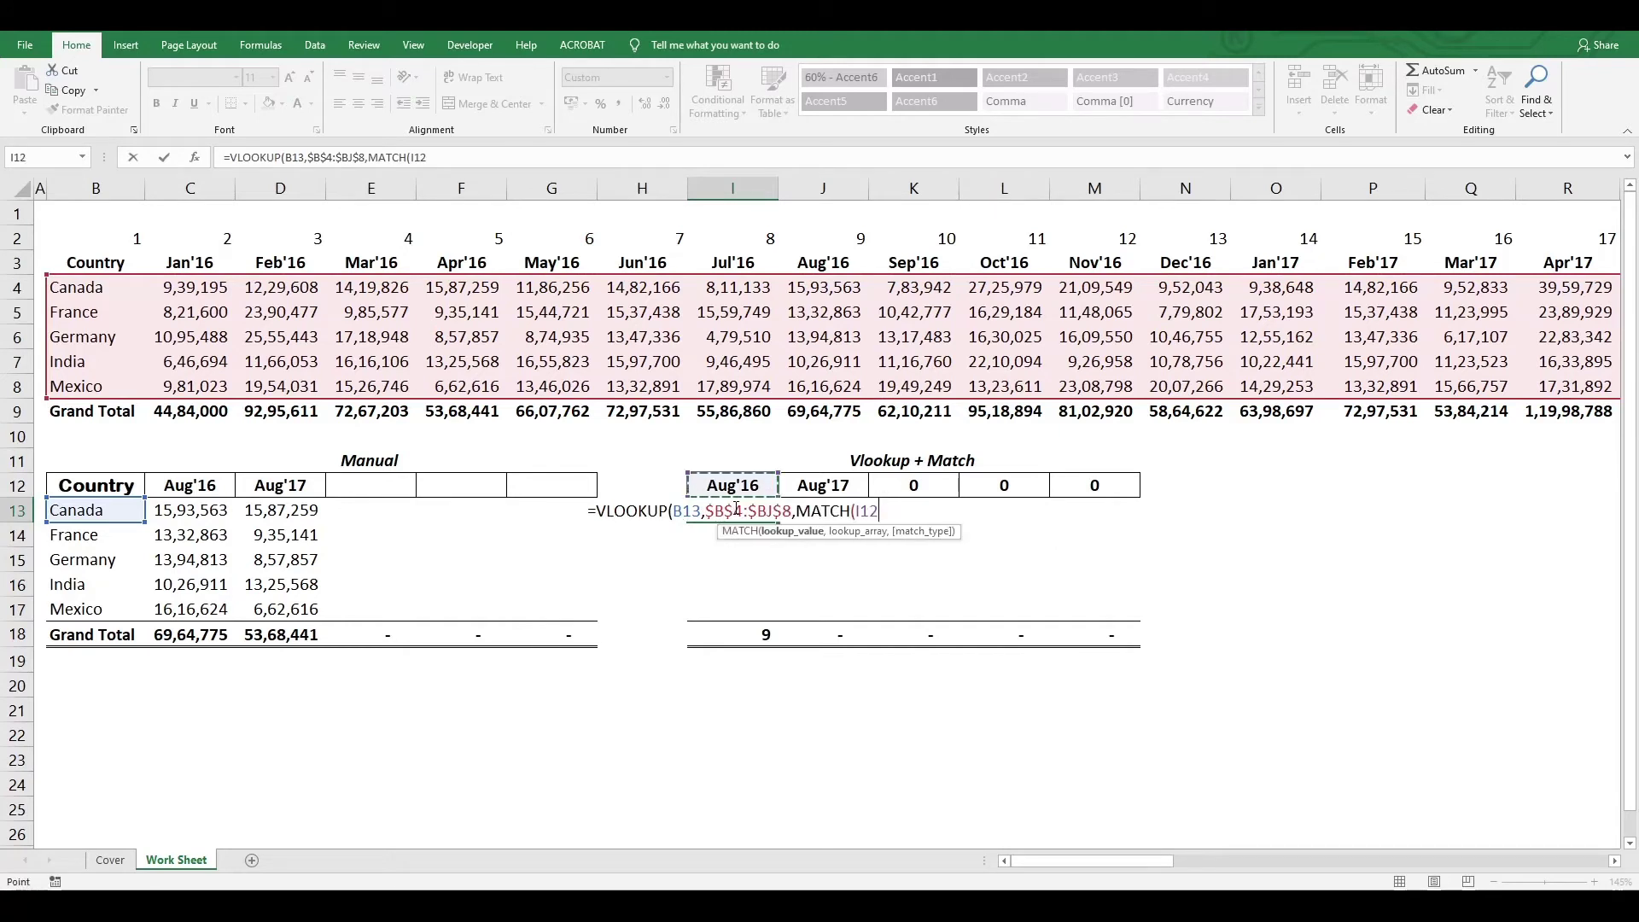
{"action": "key", "text": "F4"}
{"action": "key", "text": "F4"}
{"action": "type", "text": ","}
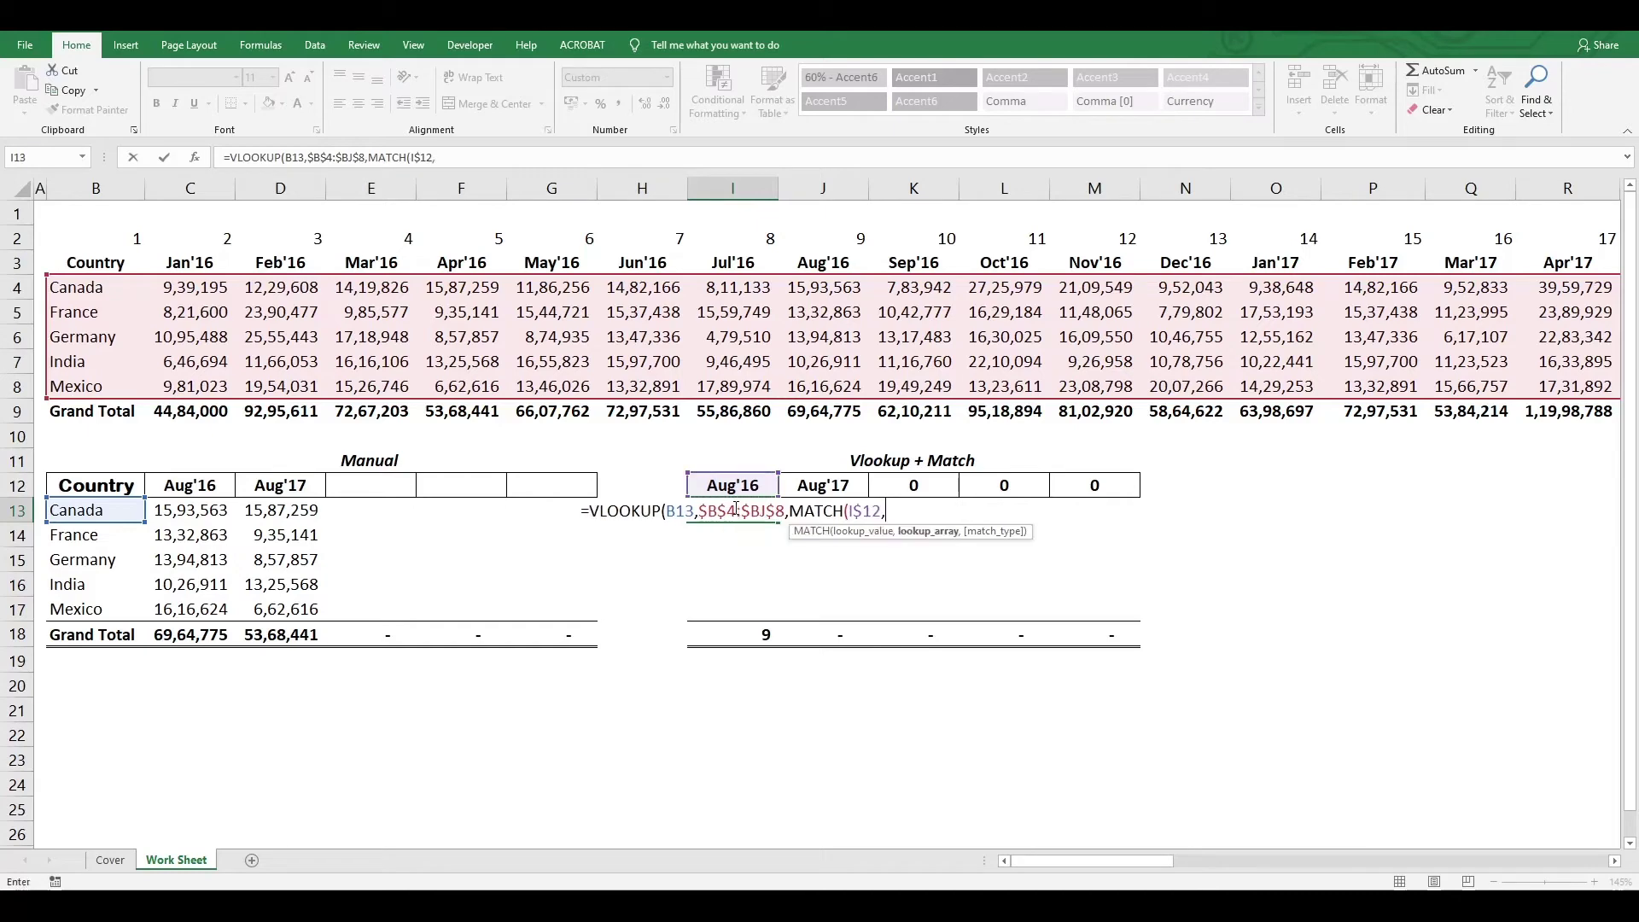
Set the MATCH lookup array to the data table's header row as the absolute range $B$3:$BJ$3.
{"action": "key", "text": "Up"}
{"action": "key", "text": "Up"}
{"action": "key", "text": "Up"}
{"action": "key", "text": "Up"}
{"action": "key", "text": "Up"}
{"action": "key", "text": "Up"}
{"action": "key", "text": "Up"}
{"action": "key", "text": "Up"}
{"action": "key", "text": "Up"}
{"action": "key", "text": "Up"}
{"action": "key", "text": "Up"}
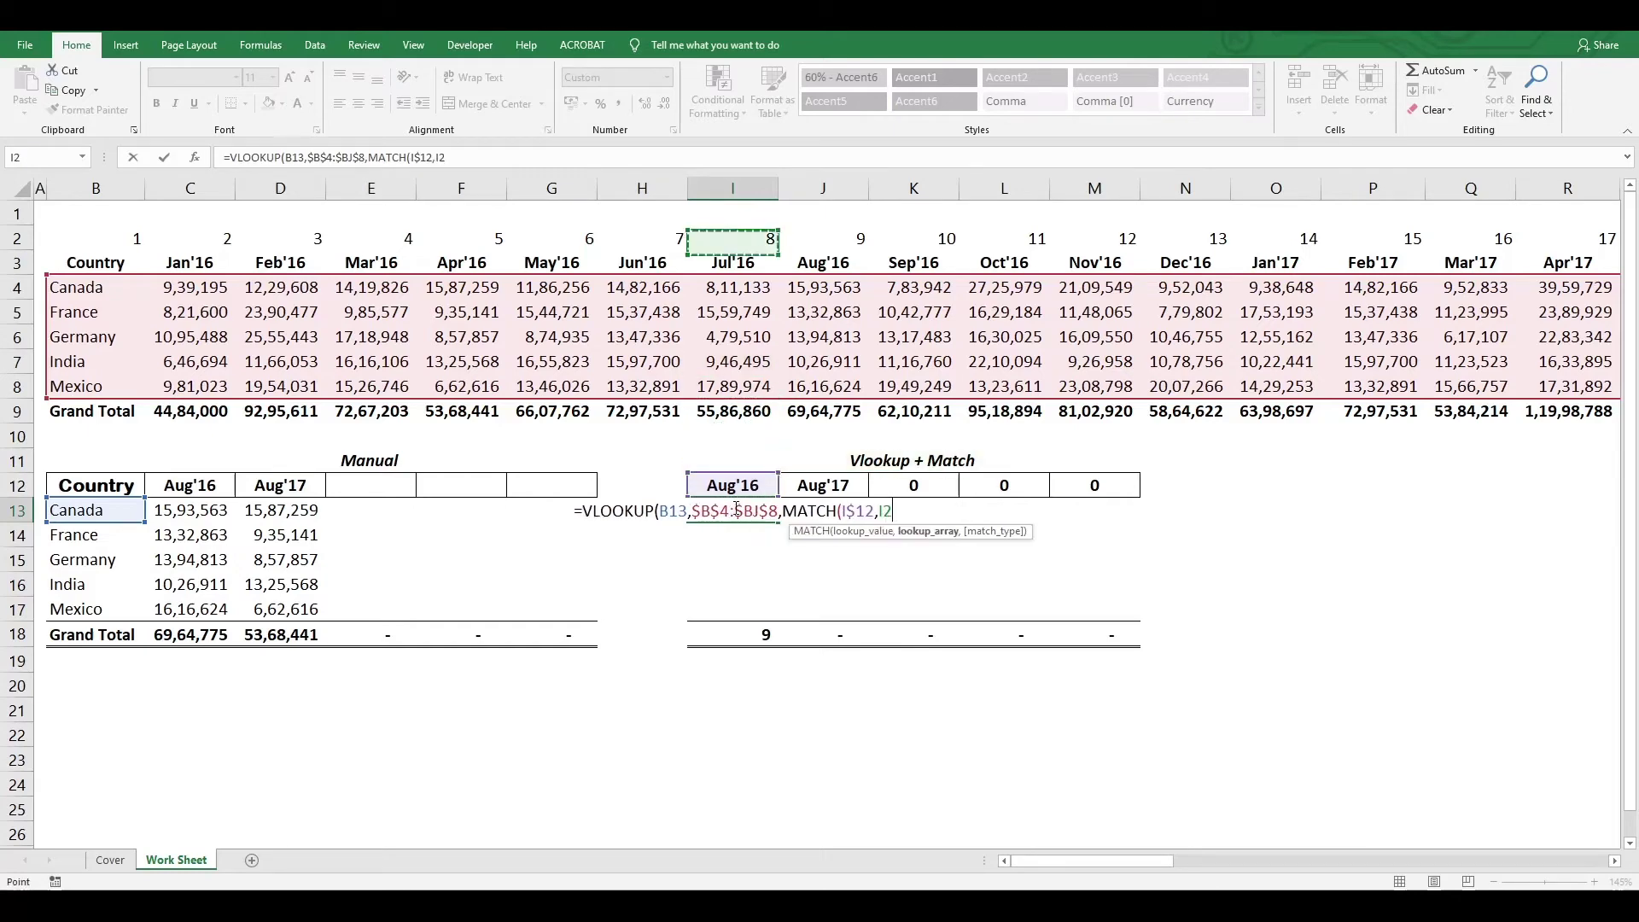
{"action": "key", "text": "Left"}
{"action": "key", "text": "Down"}
{"action": "key", "text": "ctrl+Left"}
{"action": "key", "text": "ctrl+shift+Right"}
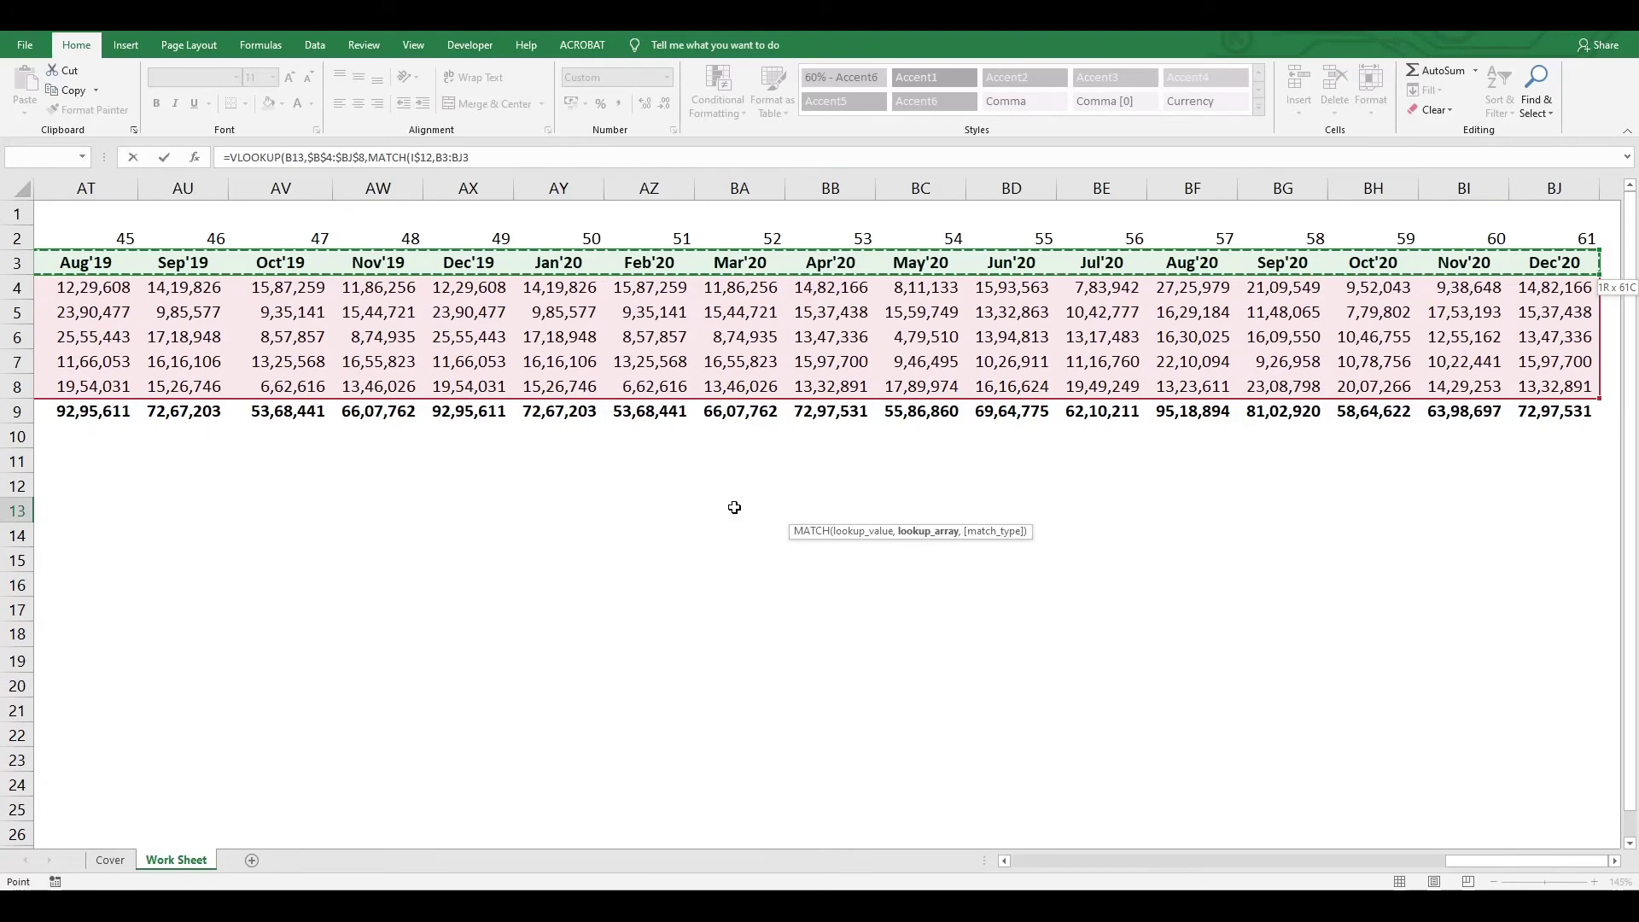
{"action": "key", "text": "F4"}
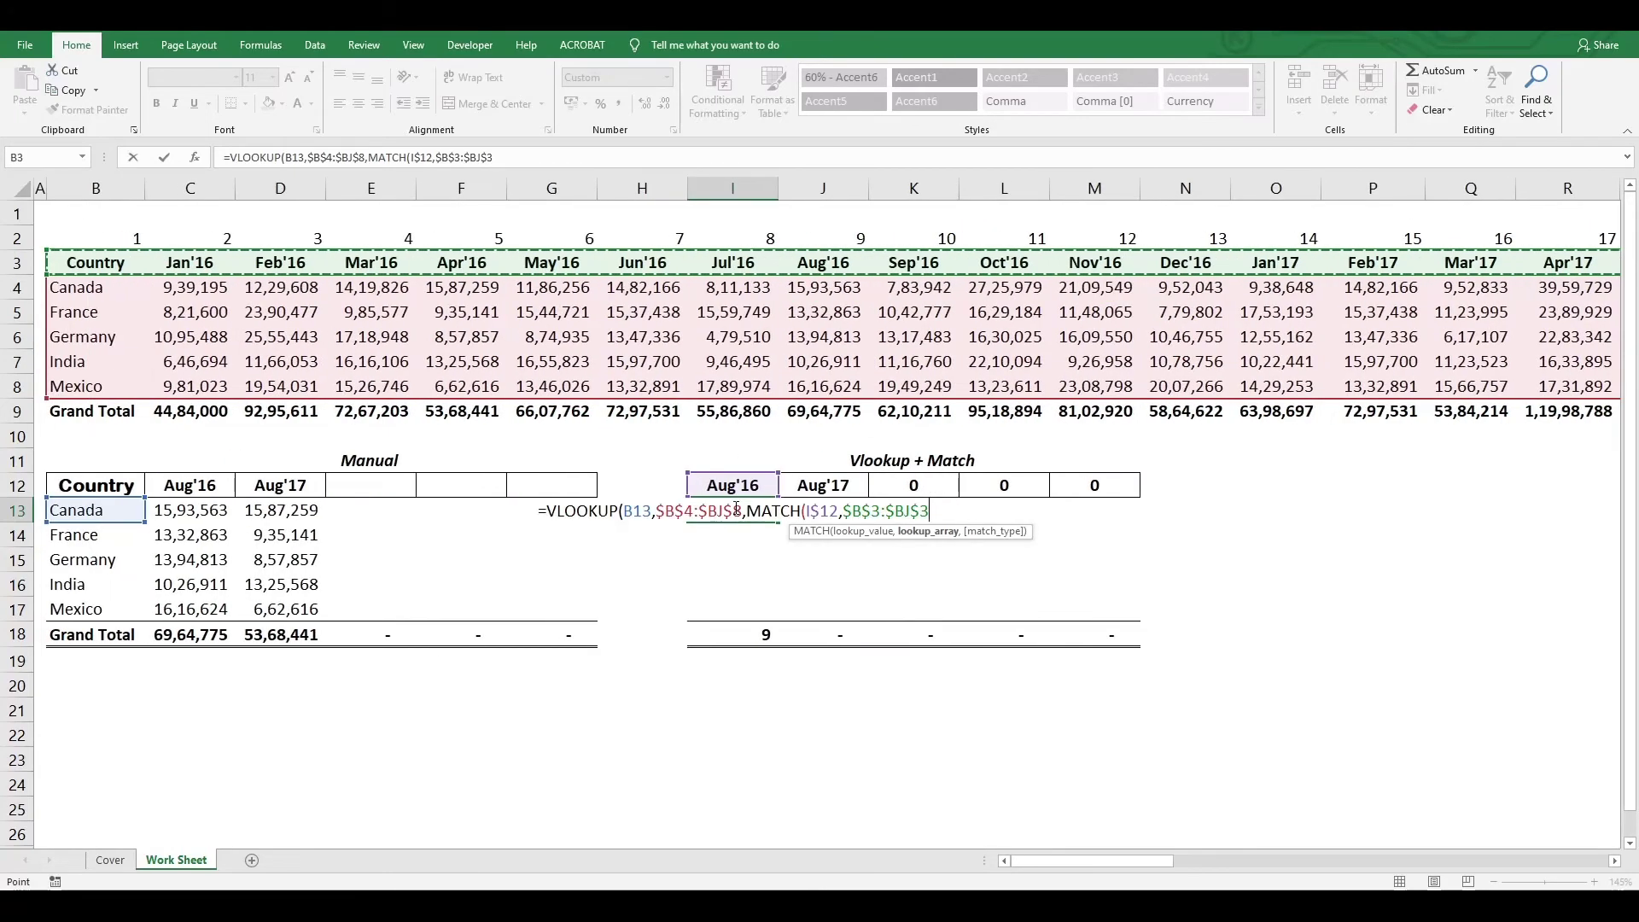
Complete the I13 formula with exact match 0 for both MATCH and VLOOKUP, and lock the lookup value's column as $B13.
{"action": "type", "text": ",0"}
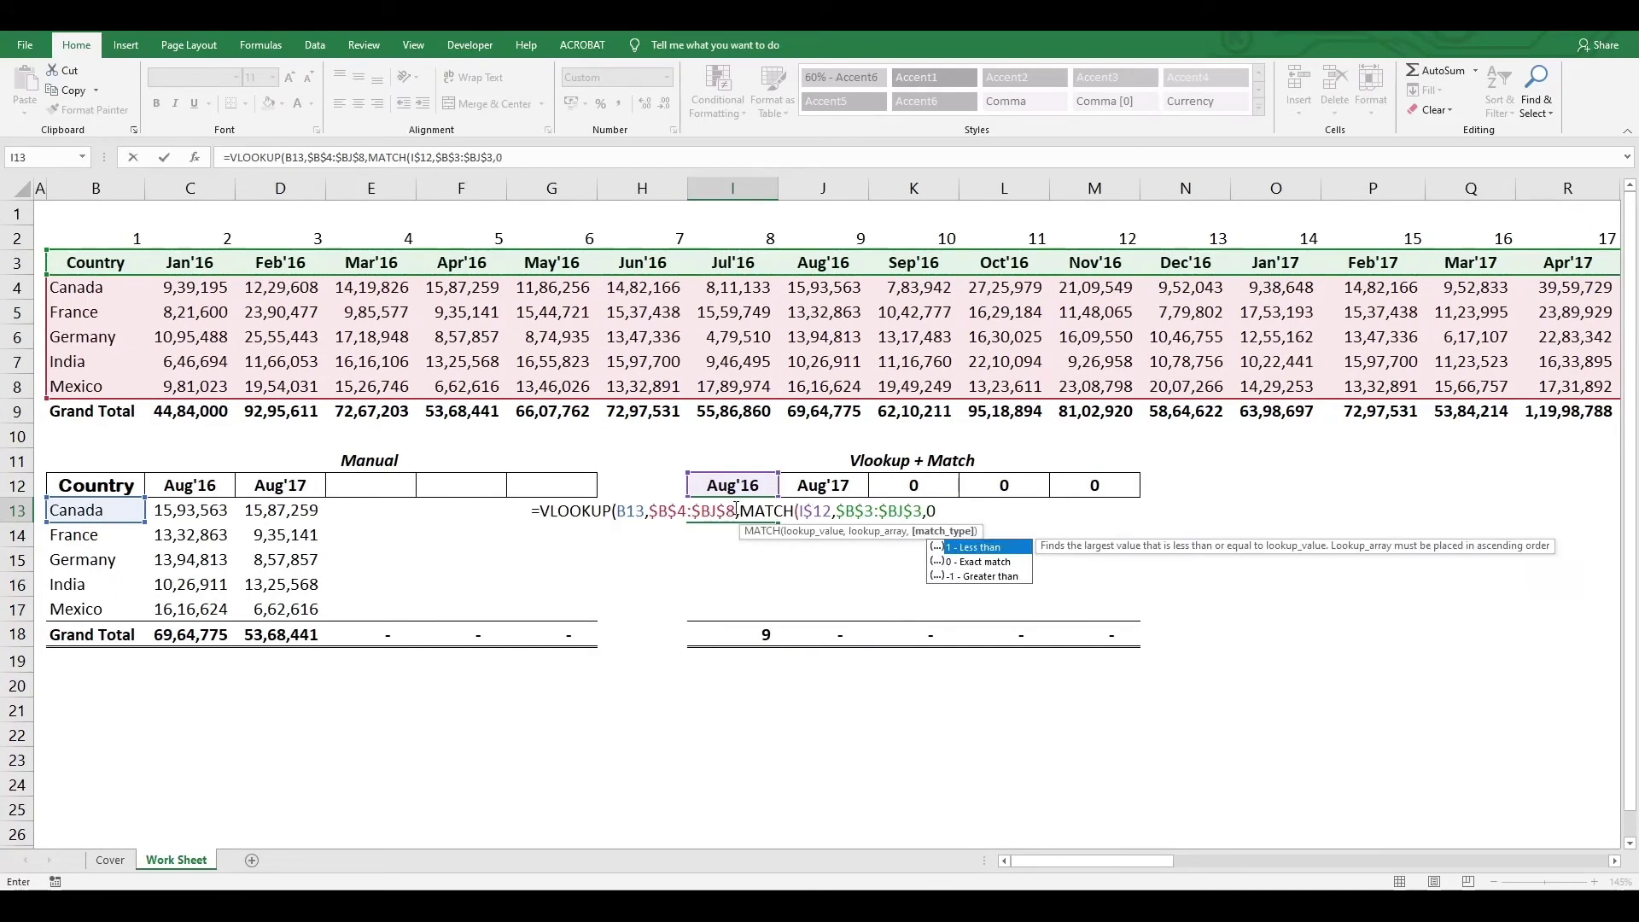
{"action": "type", "text": "),"}
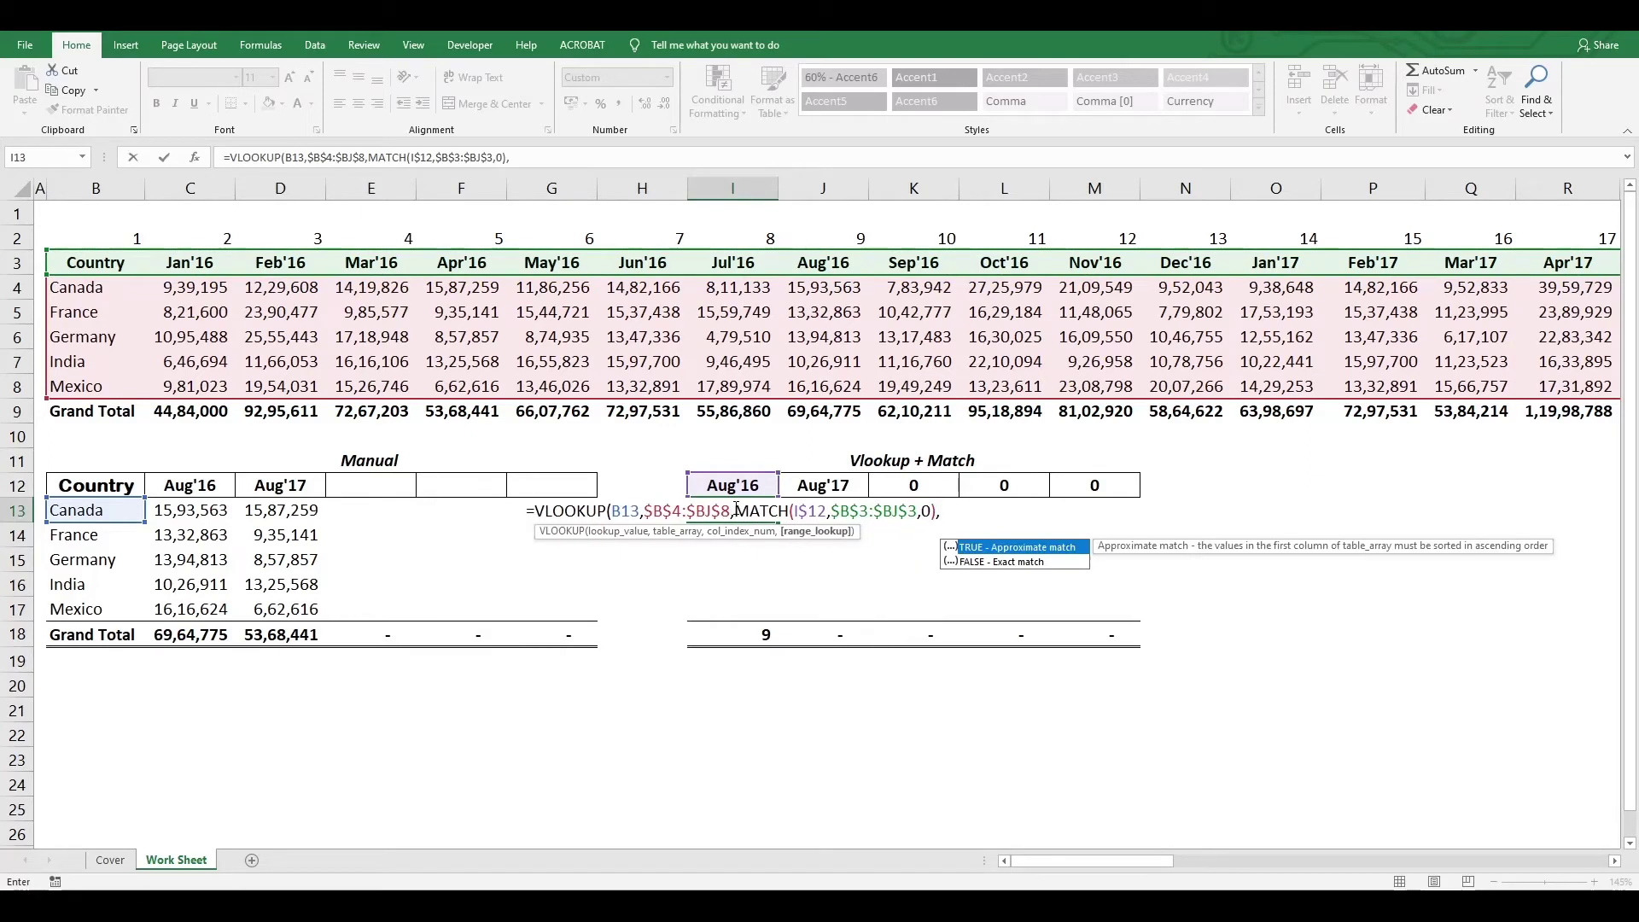
{"action": "type", "text": "0)"}
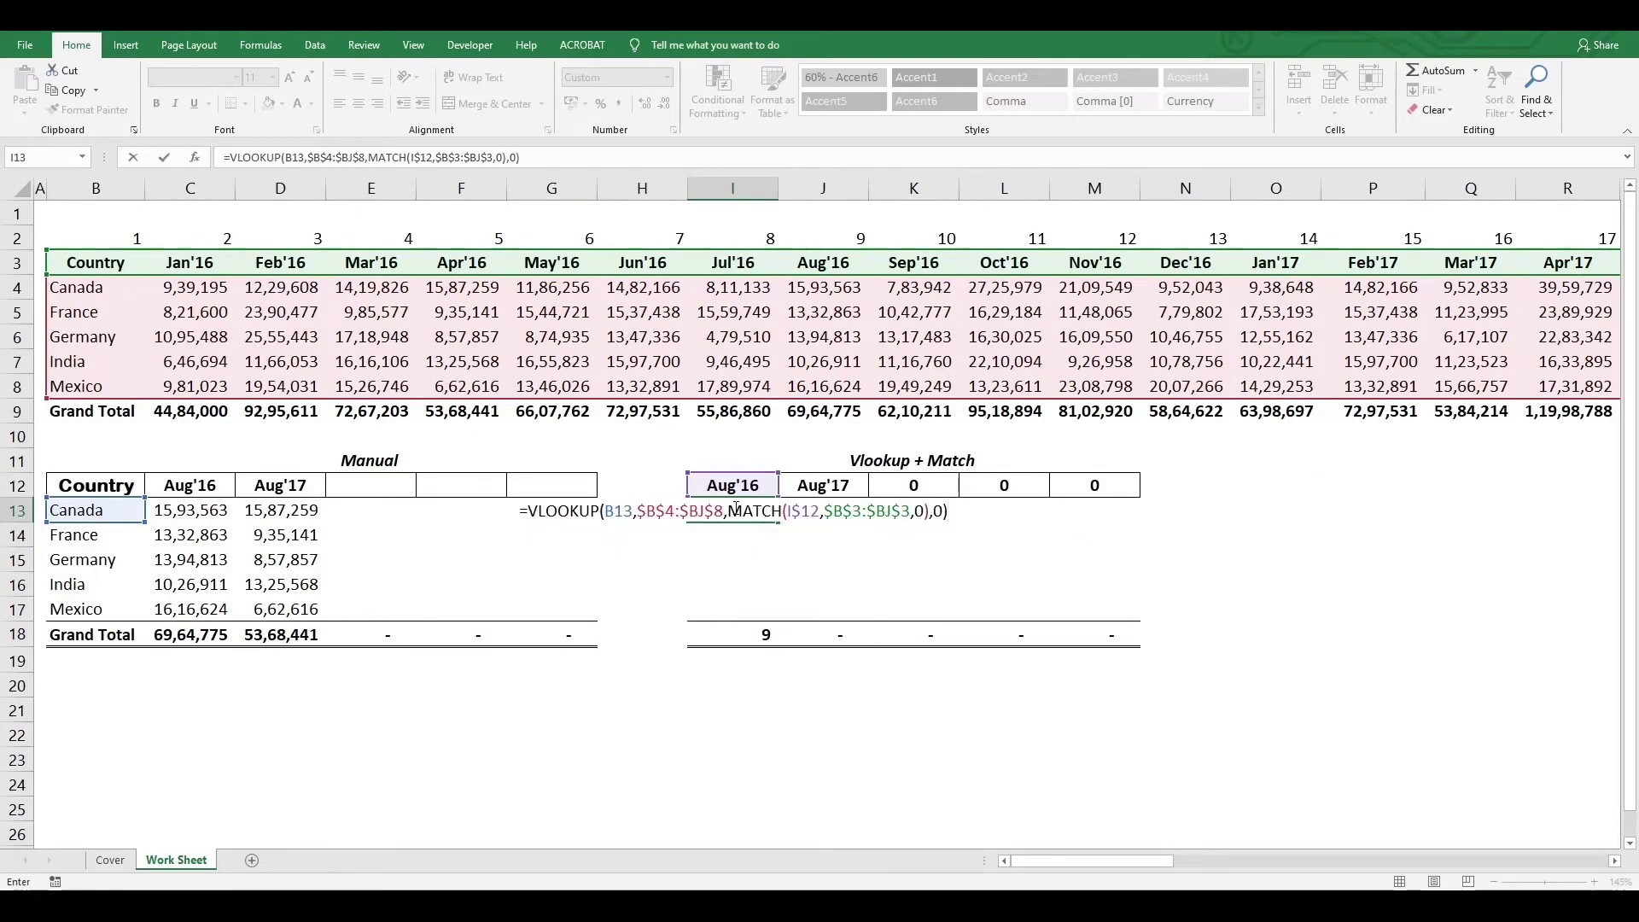
{"action": "left_click", "coordinate": [606, 511]}
{"action": "type", "text": "$"}
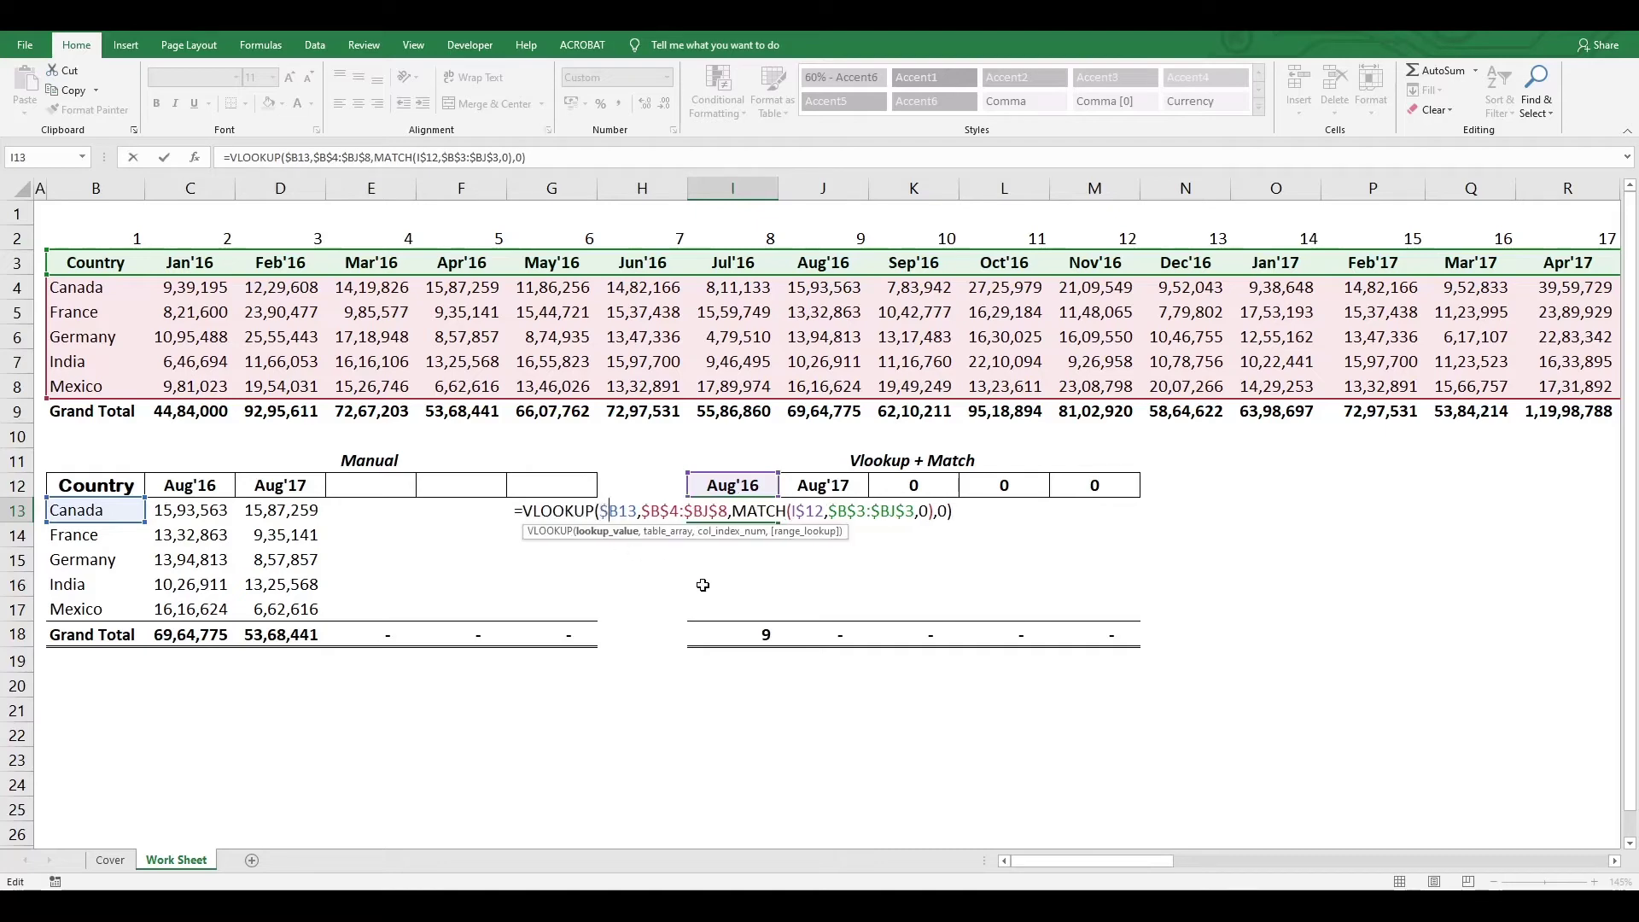
{"action": "key", "text": "Return"}
{"action": "key", "text": "Up"}
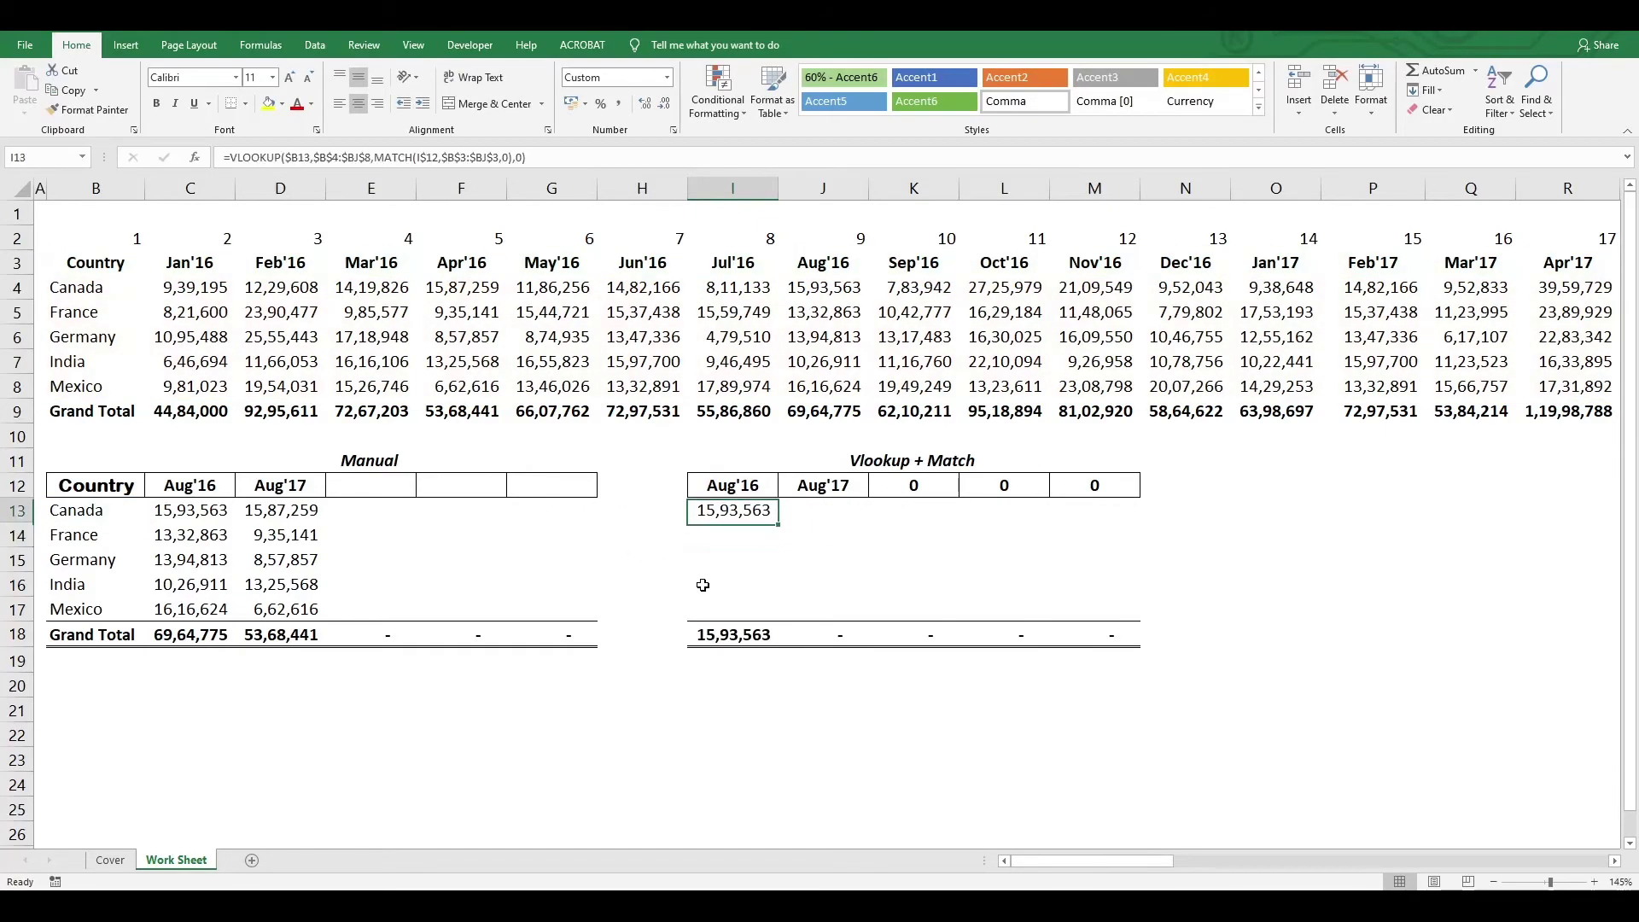
Copy the I13 VLOOKUP and MATCH formula down to I17 for the remaining countries.
{"action": "key", "text": "ctrl+c"}
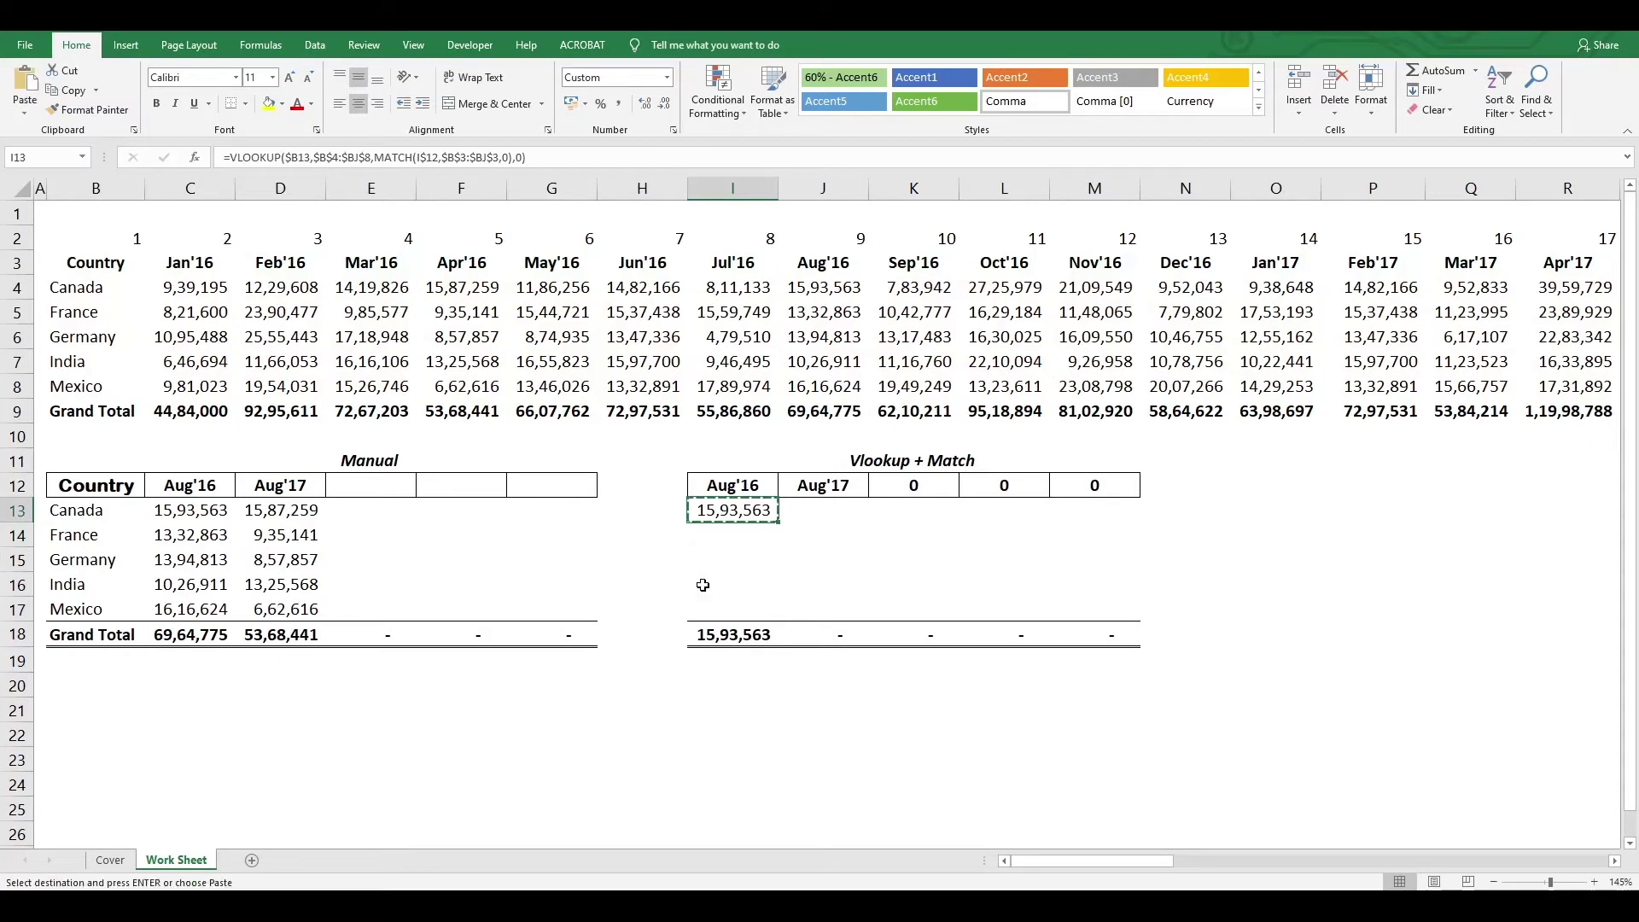
{"action": "key", "text": "shift+Down"}
{"action": "key", "text": "shift+Down"}
{"action": "key", "text": "shift+Down"}
{"action": "key", "text": "shift+Down"}
{"action": "key", "text": "Return"}
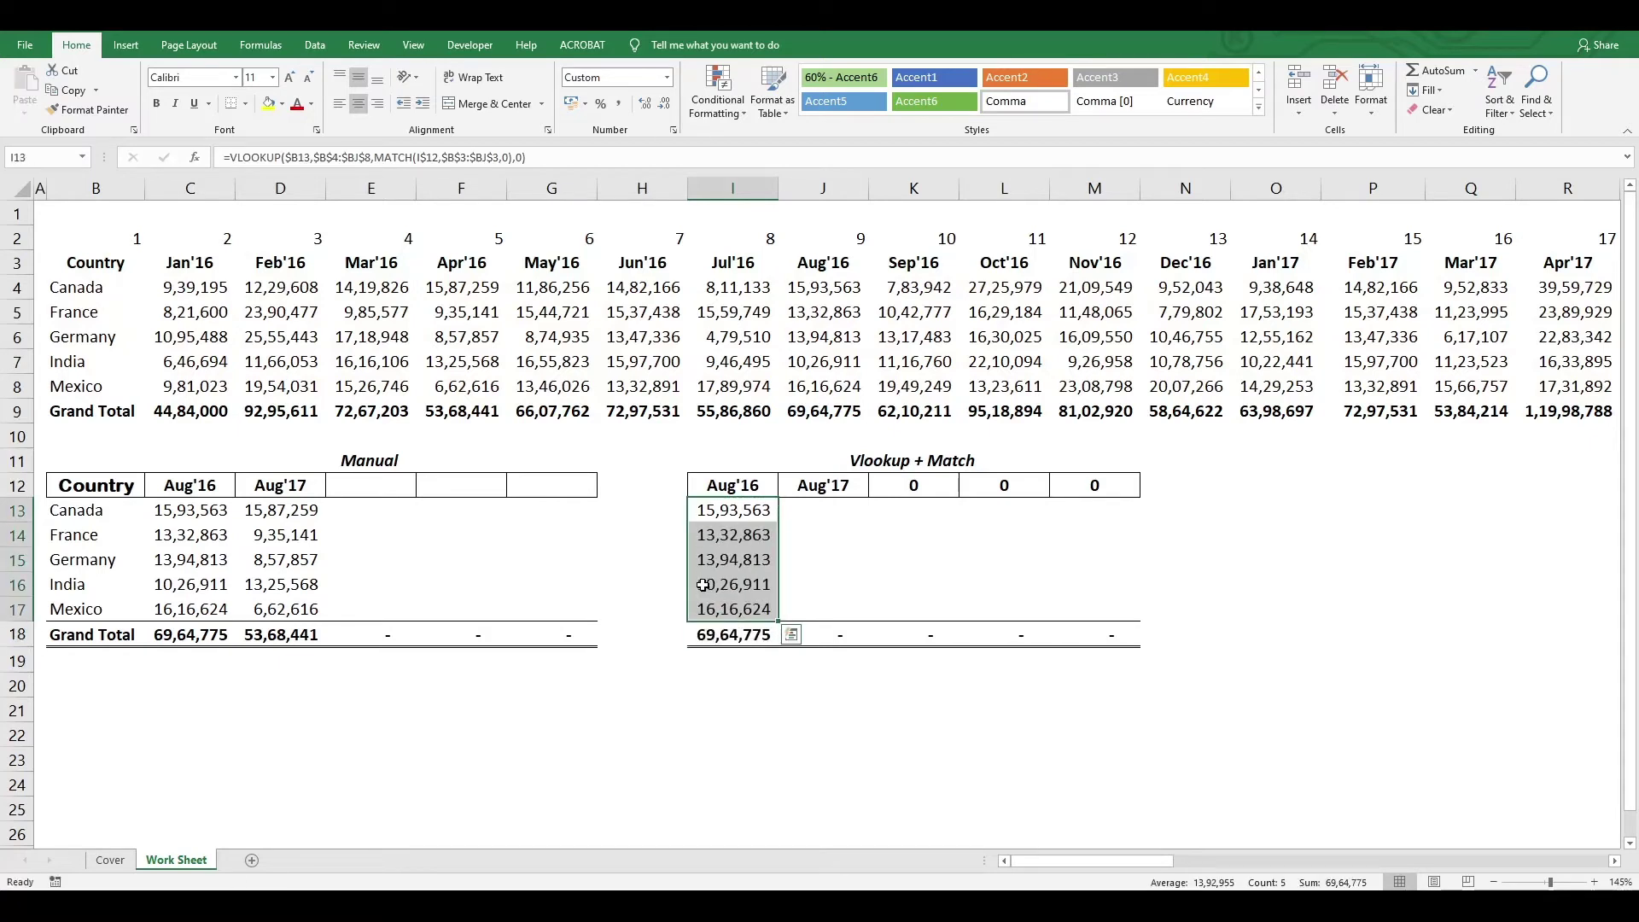
Fill the Aug'16 formulas in I13:I17 across to the Aug'17 column J.
{"action": "key", "text": "shift+Right"}
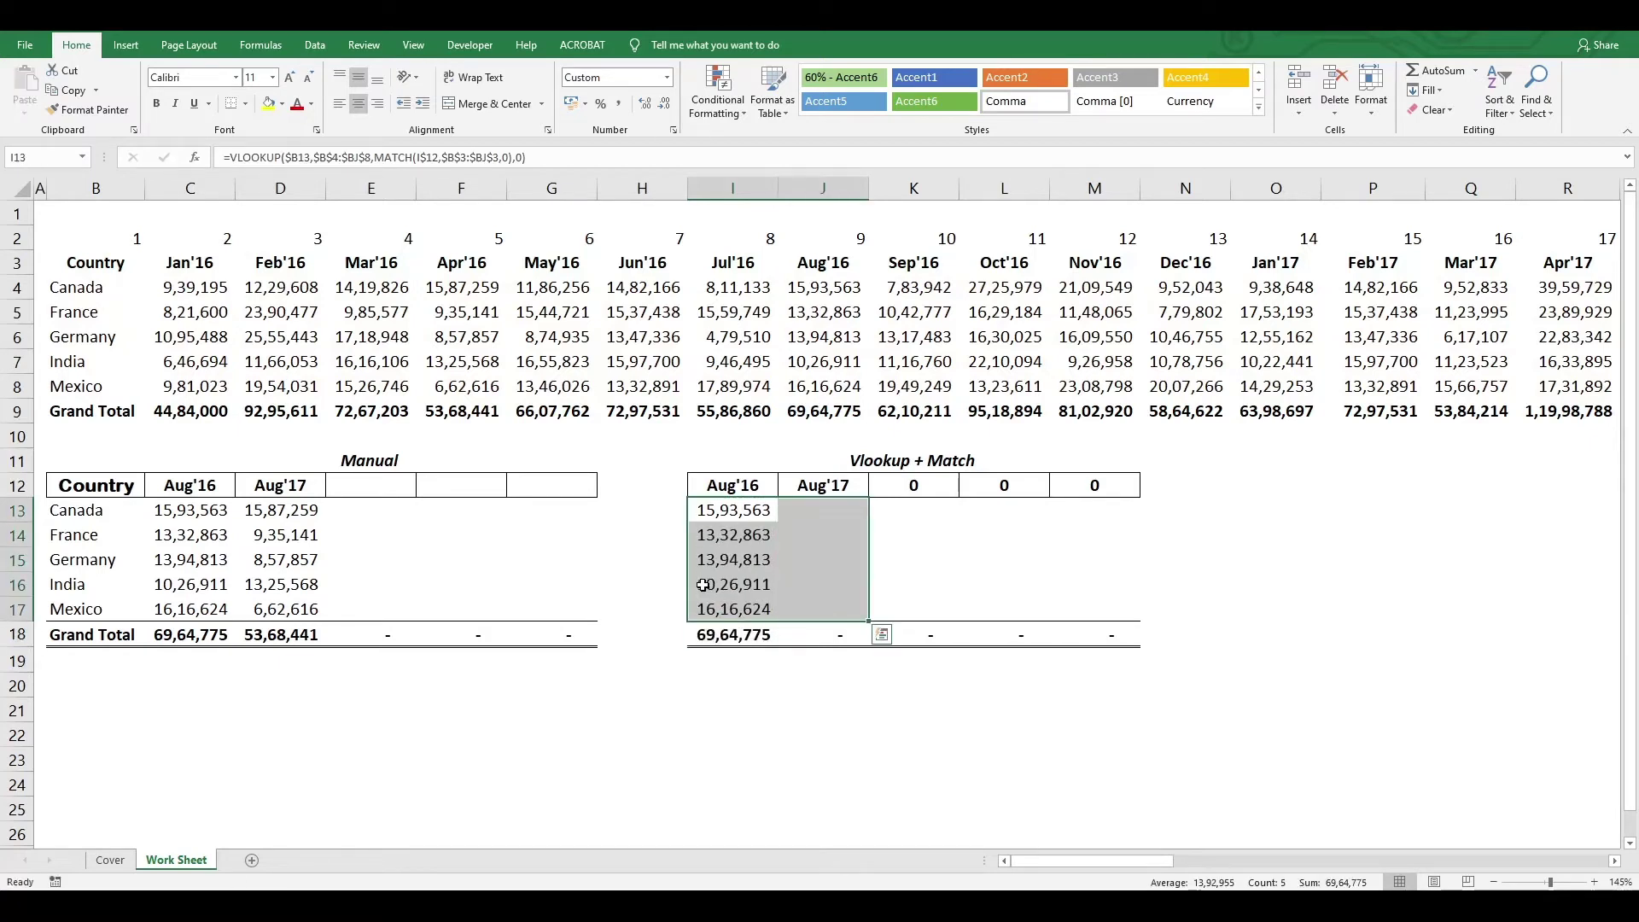
{"action": "key", "text": "Return"}
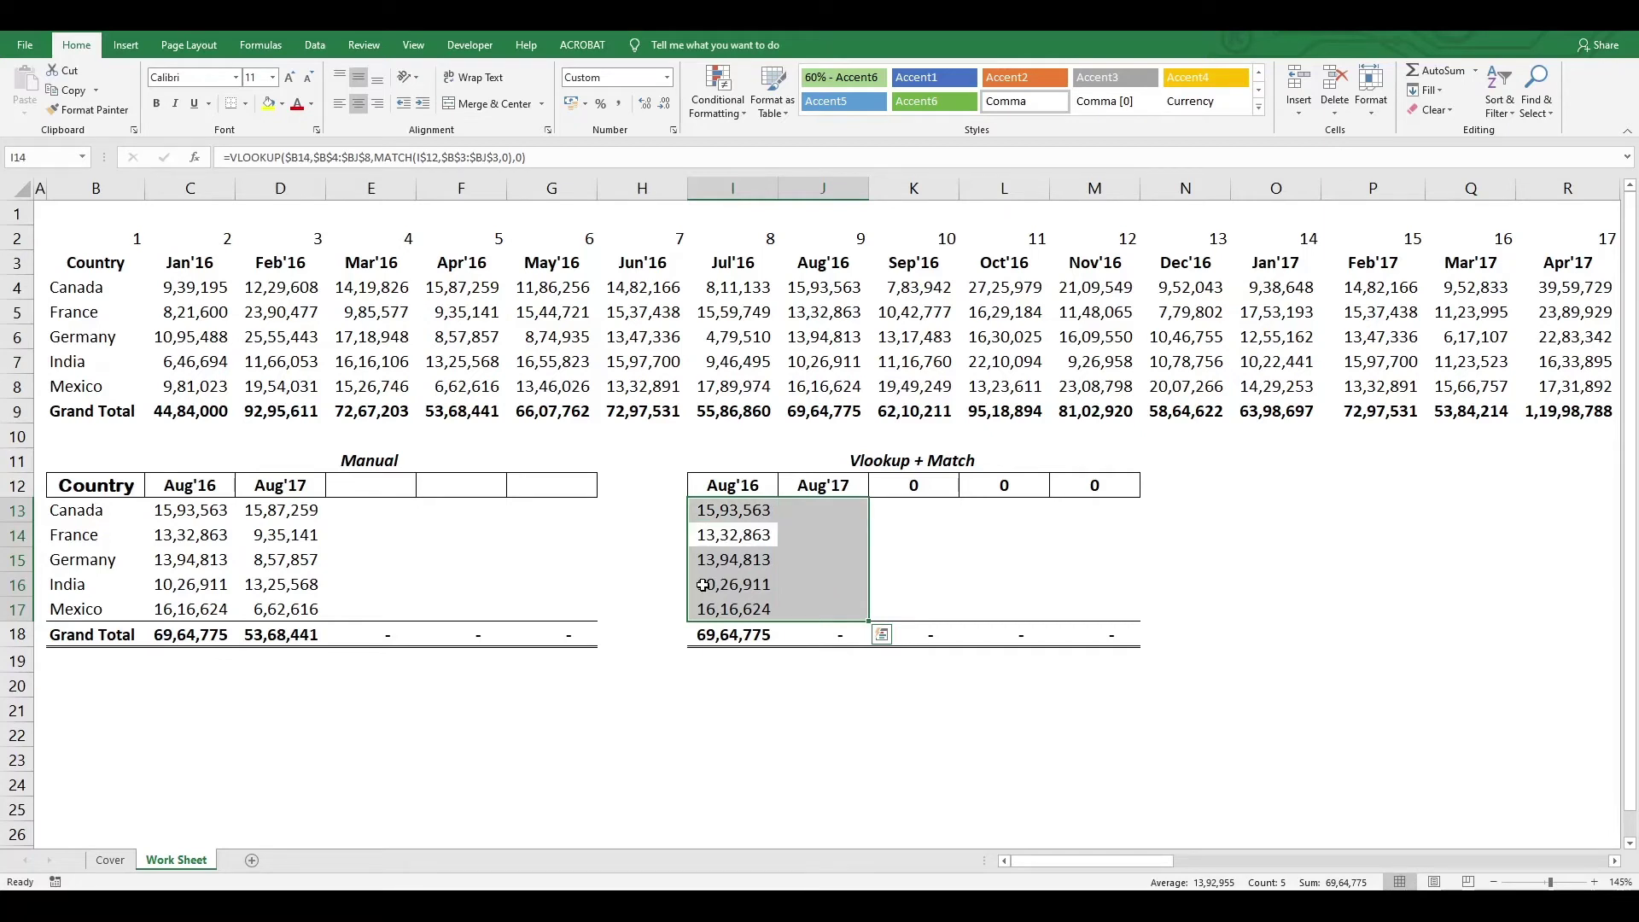
{"action": "key", "text": "ctrl+r"}
{"action": "key", "text": "Right"}
{"action": "key", "text": "Up"}
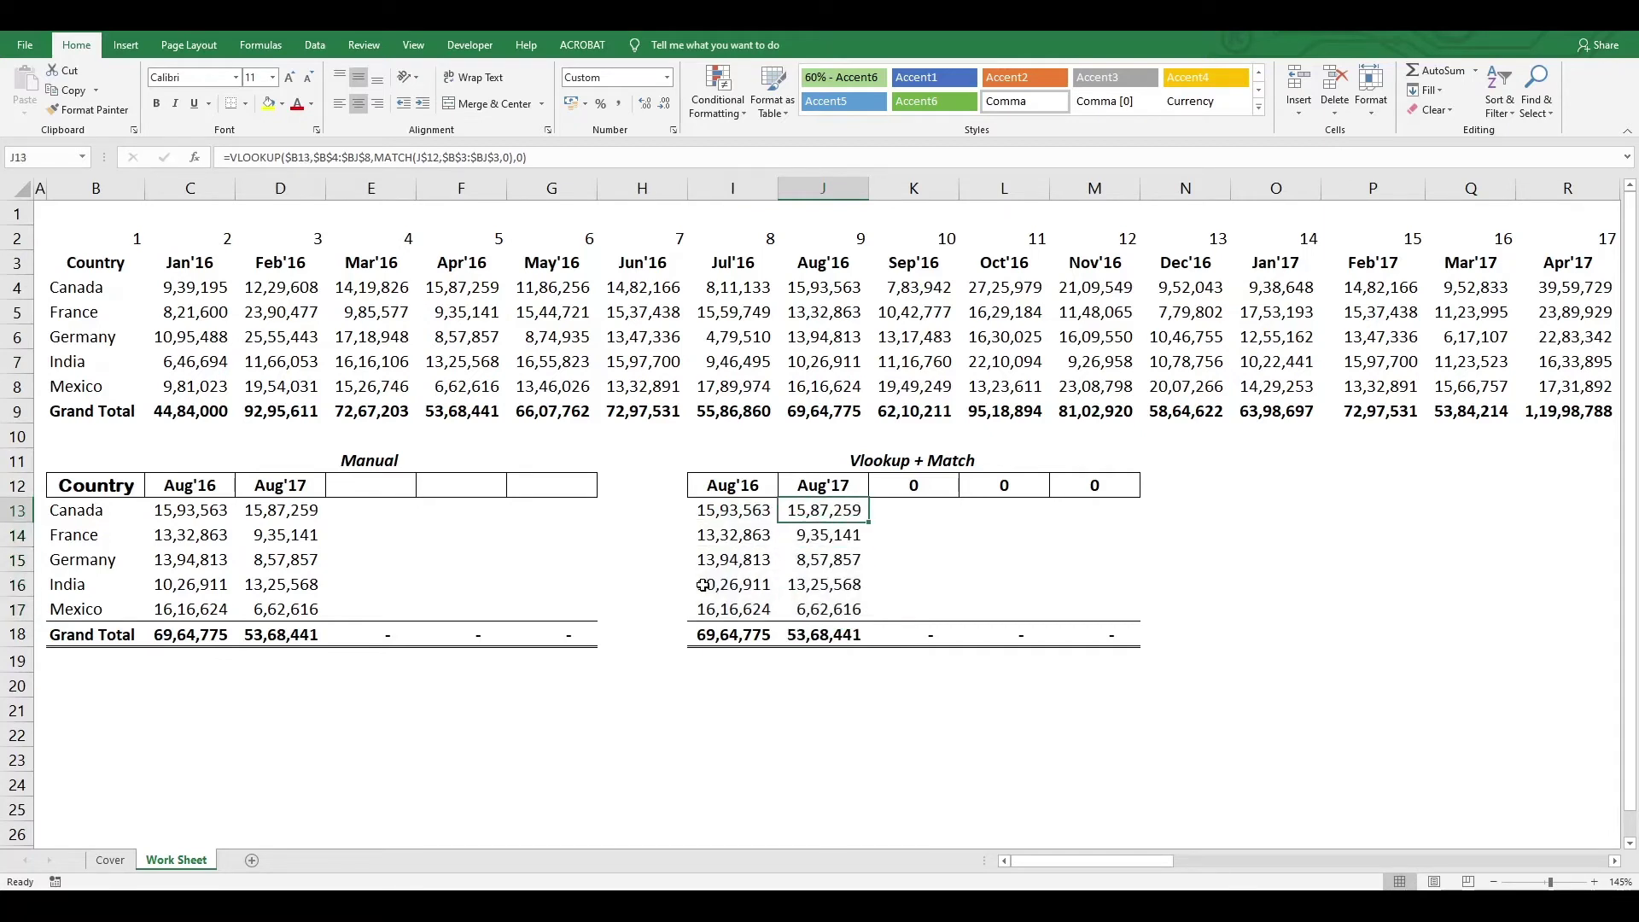
{"action": "key", "text": "ctrl+shift+Down"}
{"action": "key", "text": "shift+Up"}
{"action": "key", "text": "Left"}
{"action": "key", "text": "Up"}
{"action": "key", "text": "Up"}
{"action": "key", "text": "Up"}
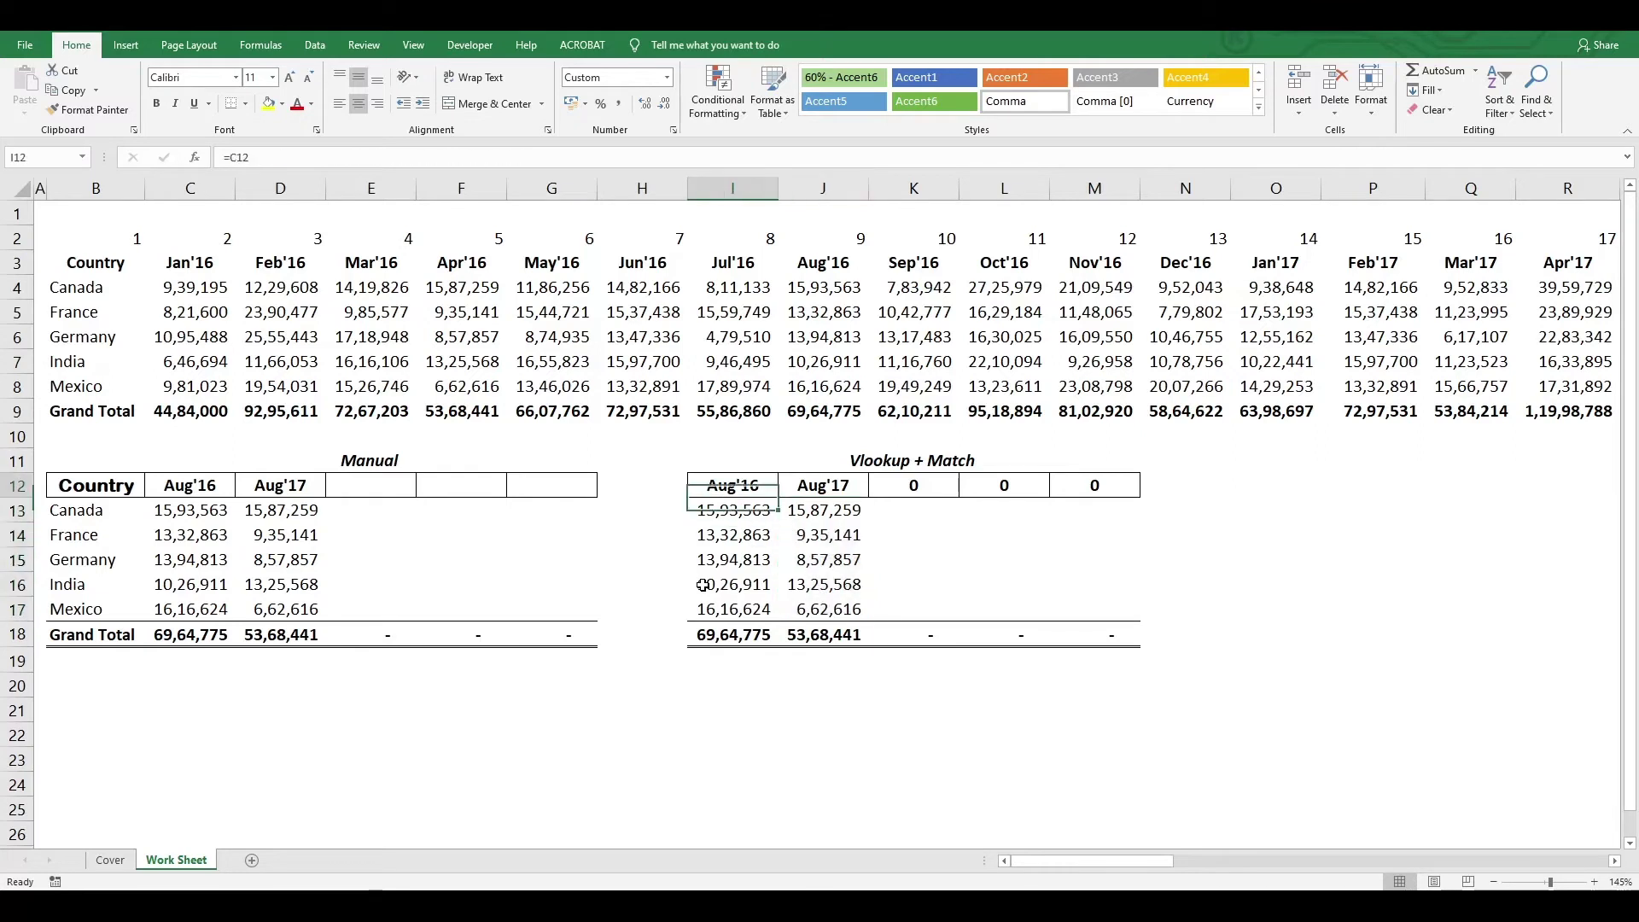
Fill the Aug'17 formulas in J13:J17 across to column M of the Vlookup + Match table.
{"action": "key", "text": "Down"}
{"action": "key", "text": "Down"}
{"action": "key", "text": "Down"}
{"action": "key", "text": "Right"}
{"action": "key", "text": "ctrl+shift+Down"}
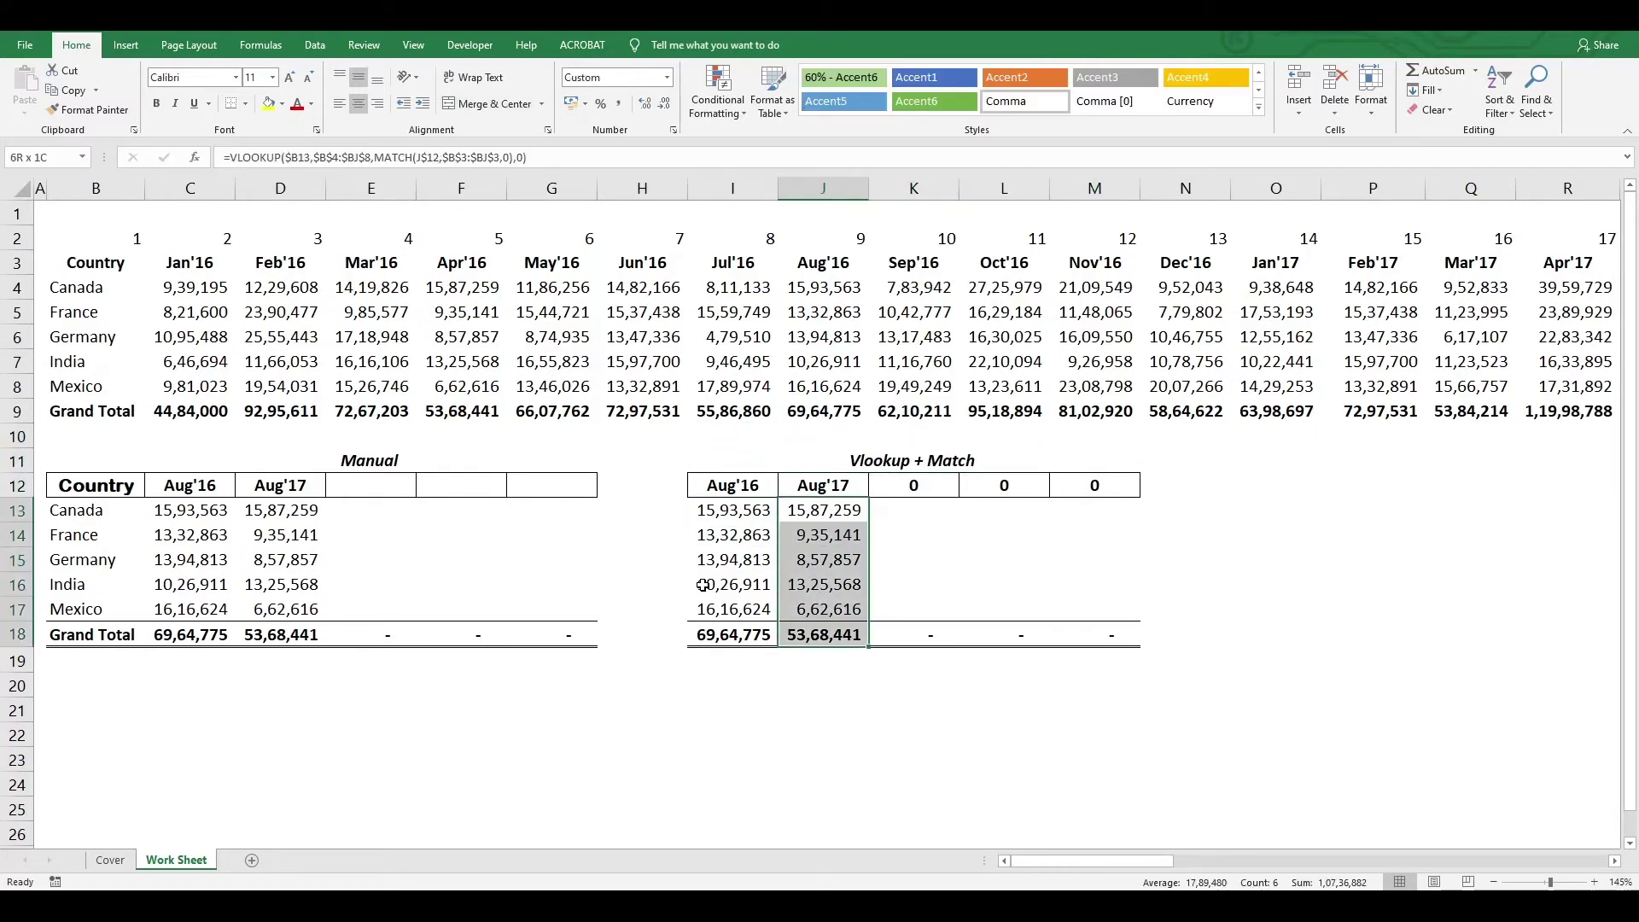
{"action": "key", "text": "shift+Up"}
{"action": "key", "text": "shift+Right"}
{"action": "key", "text": "shift+Right"}
{"action": "key", "text": "shift+Right"}
{"action": "key", "text": "ctrl+r"}
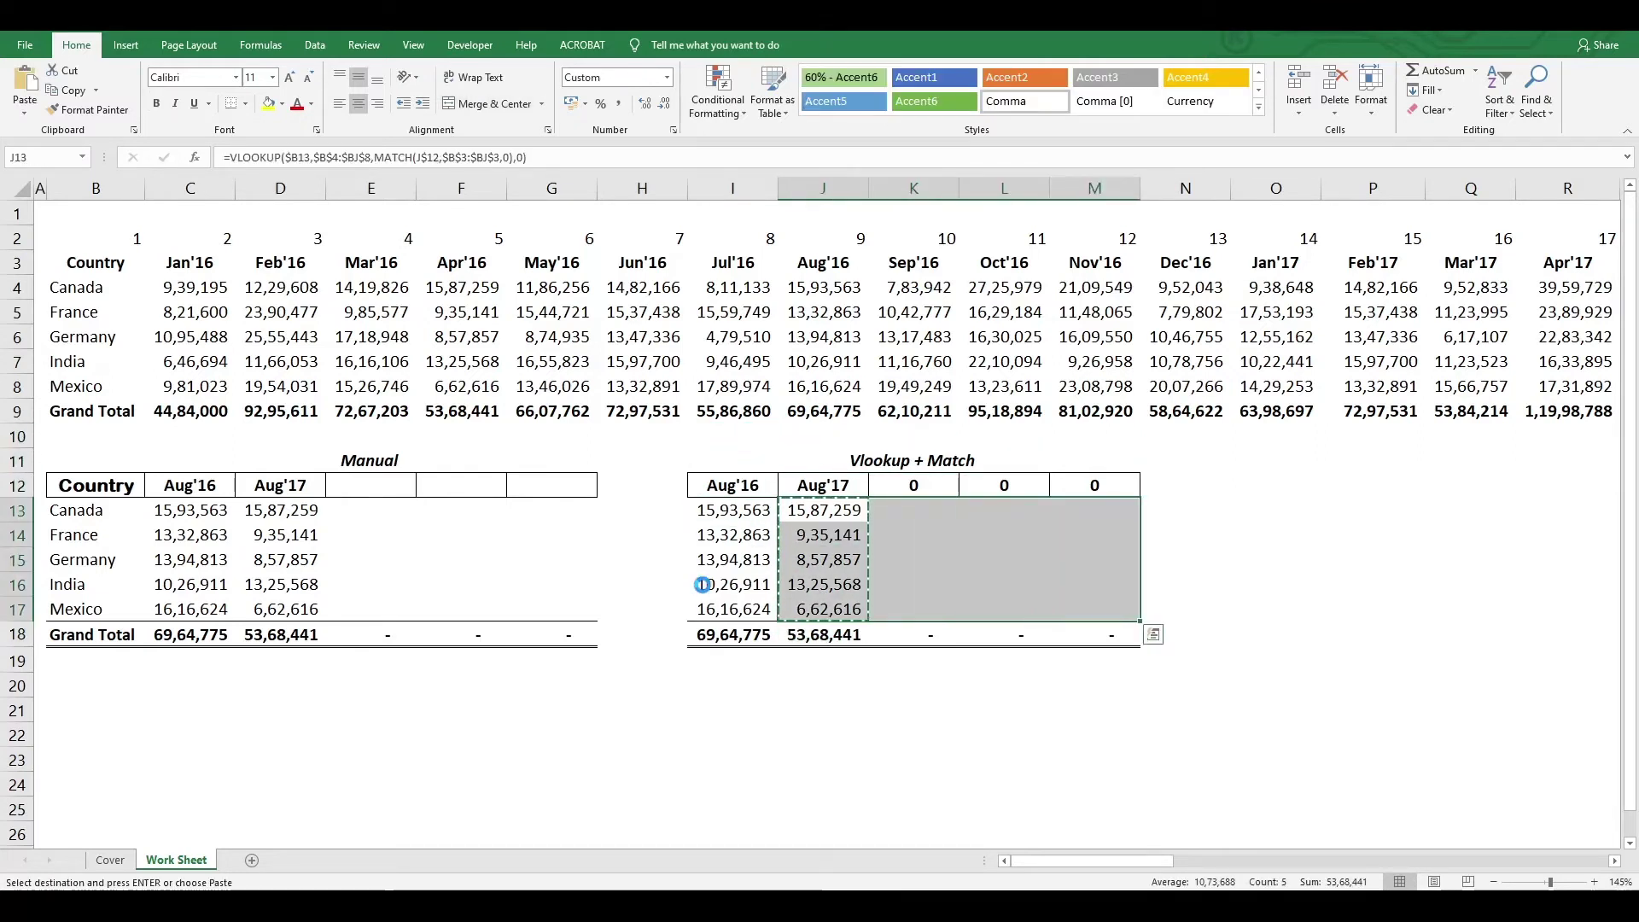
Enter Aug'18 as the Manual table's header in E12.
{"action": "key", "text": "Left"}
{"action": "key", "text": "Left"}
{"action": "key", "text": "Left"}
{"action": "key", "text": "Left"}
{"action": "key", "text": "Up"}
{"action": "key", "text": "Left"}
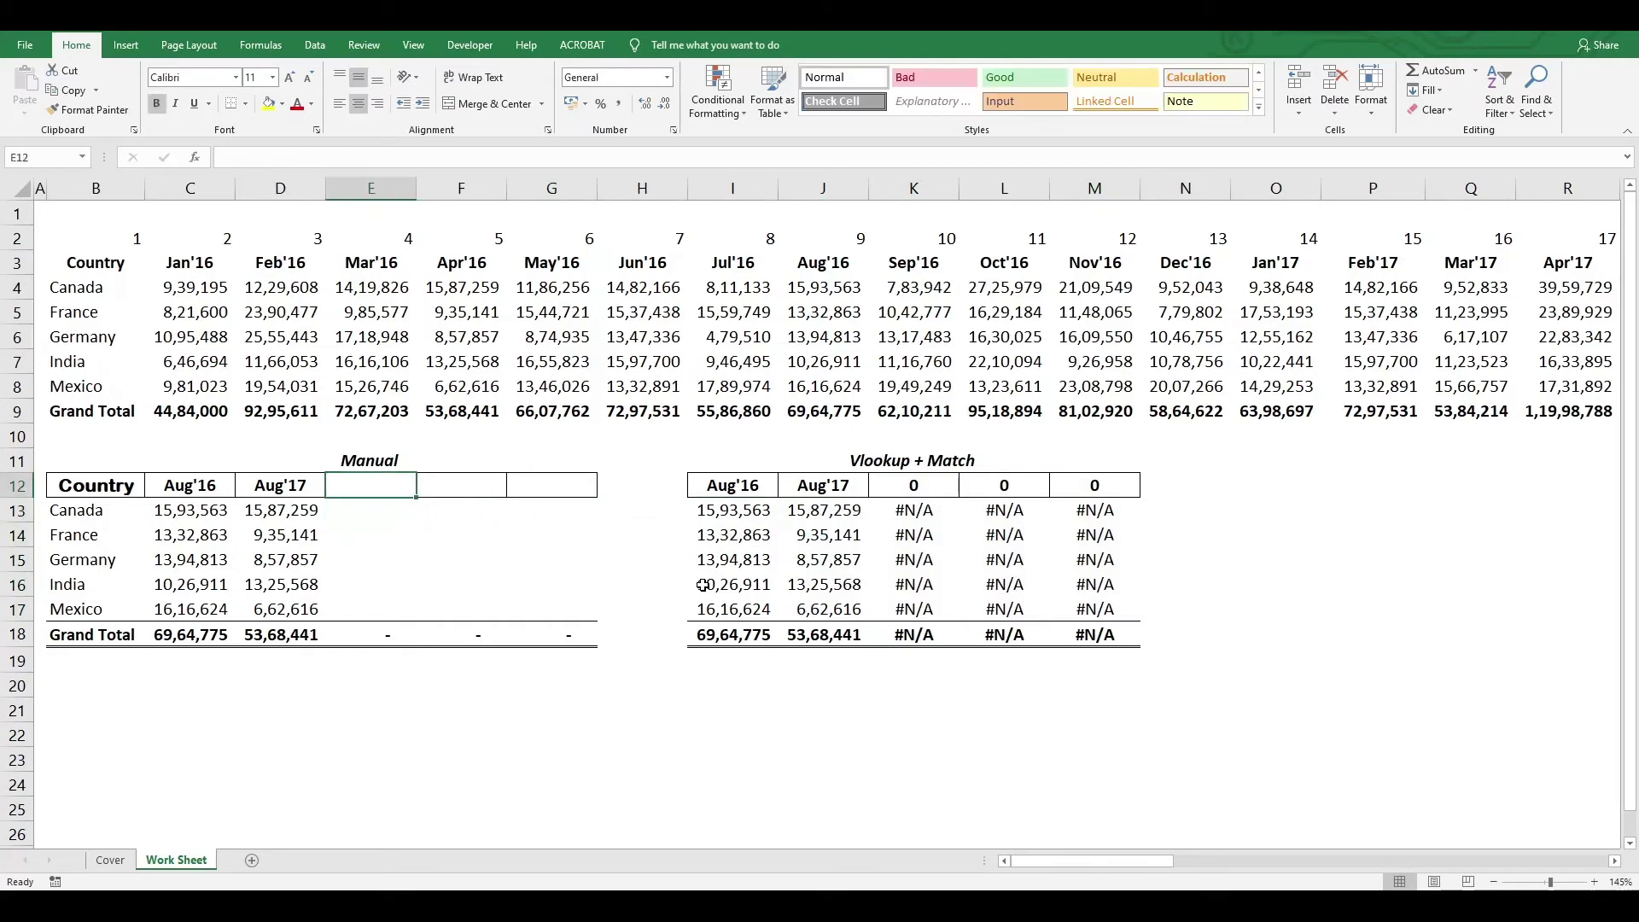
{"action": "type", "text": "Aaug"}
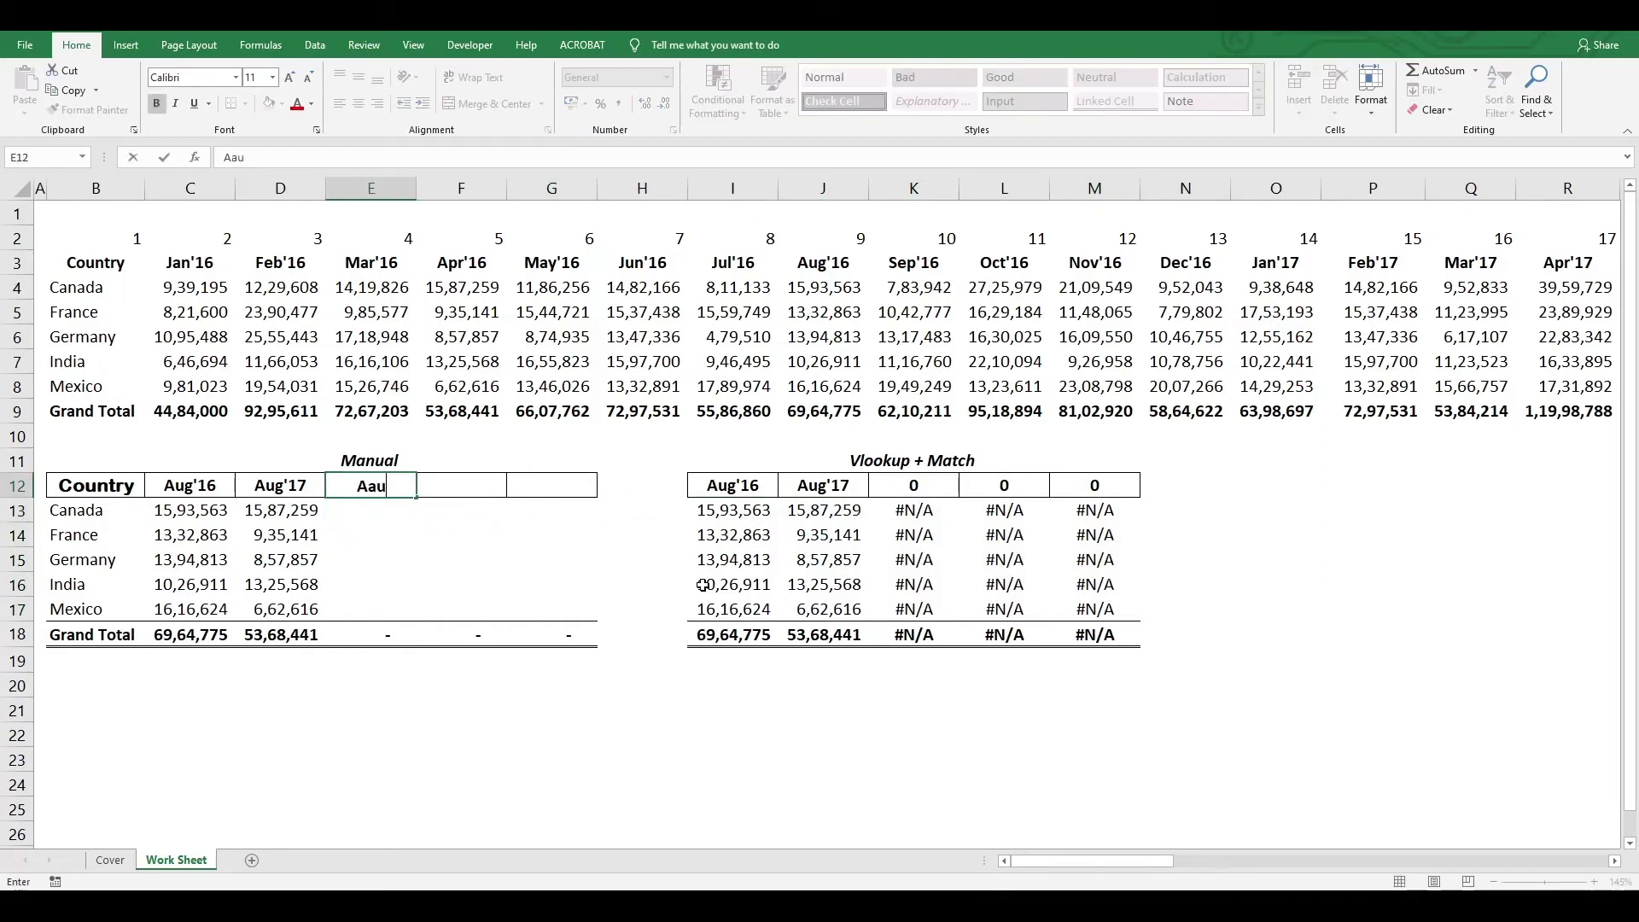
{"action": "key", "text": "BackSpace"}
{"action": "key", "text": "BackSpace"}
{"action": "type", "text": "g"}
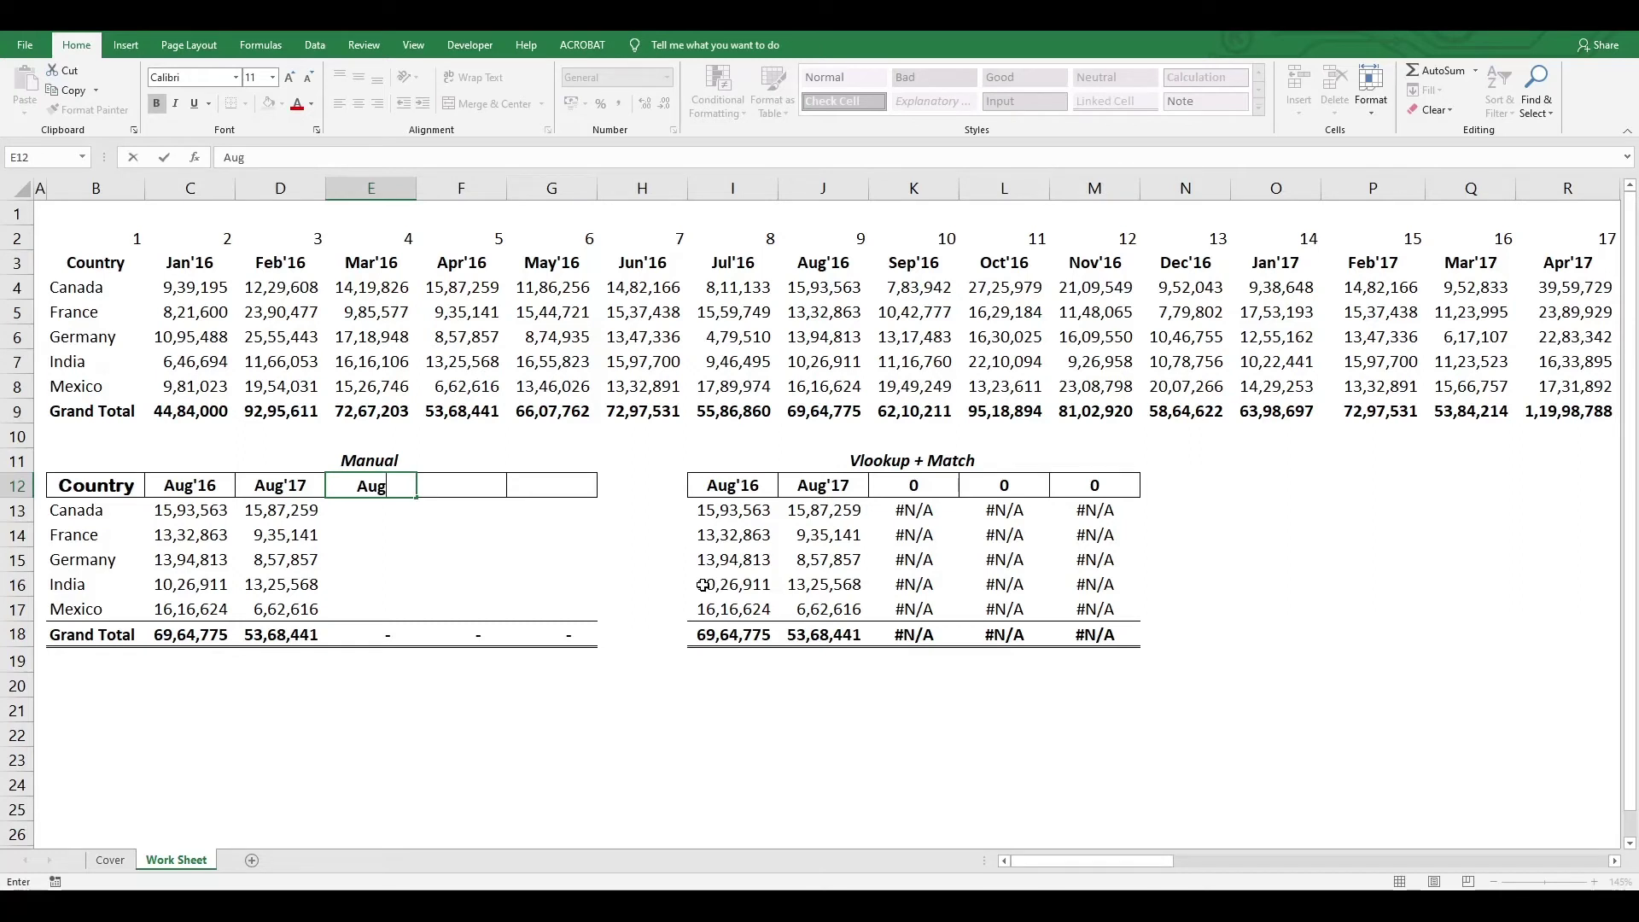
{"action": "type", "text": "'18"}
{"action": "key", "text": "Tab"}
Enter the Manual table headers Aug'19 in F12 and Aug'20 in G12.
{"action": "type", "text": "Aug'19"}
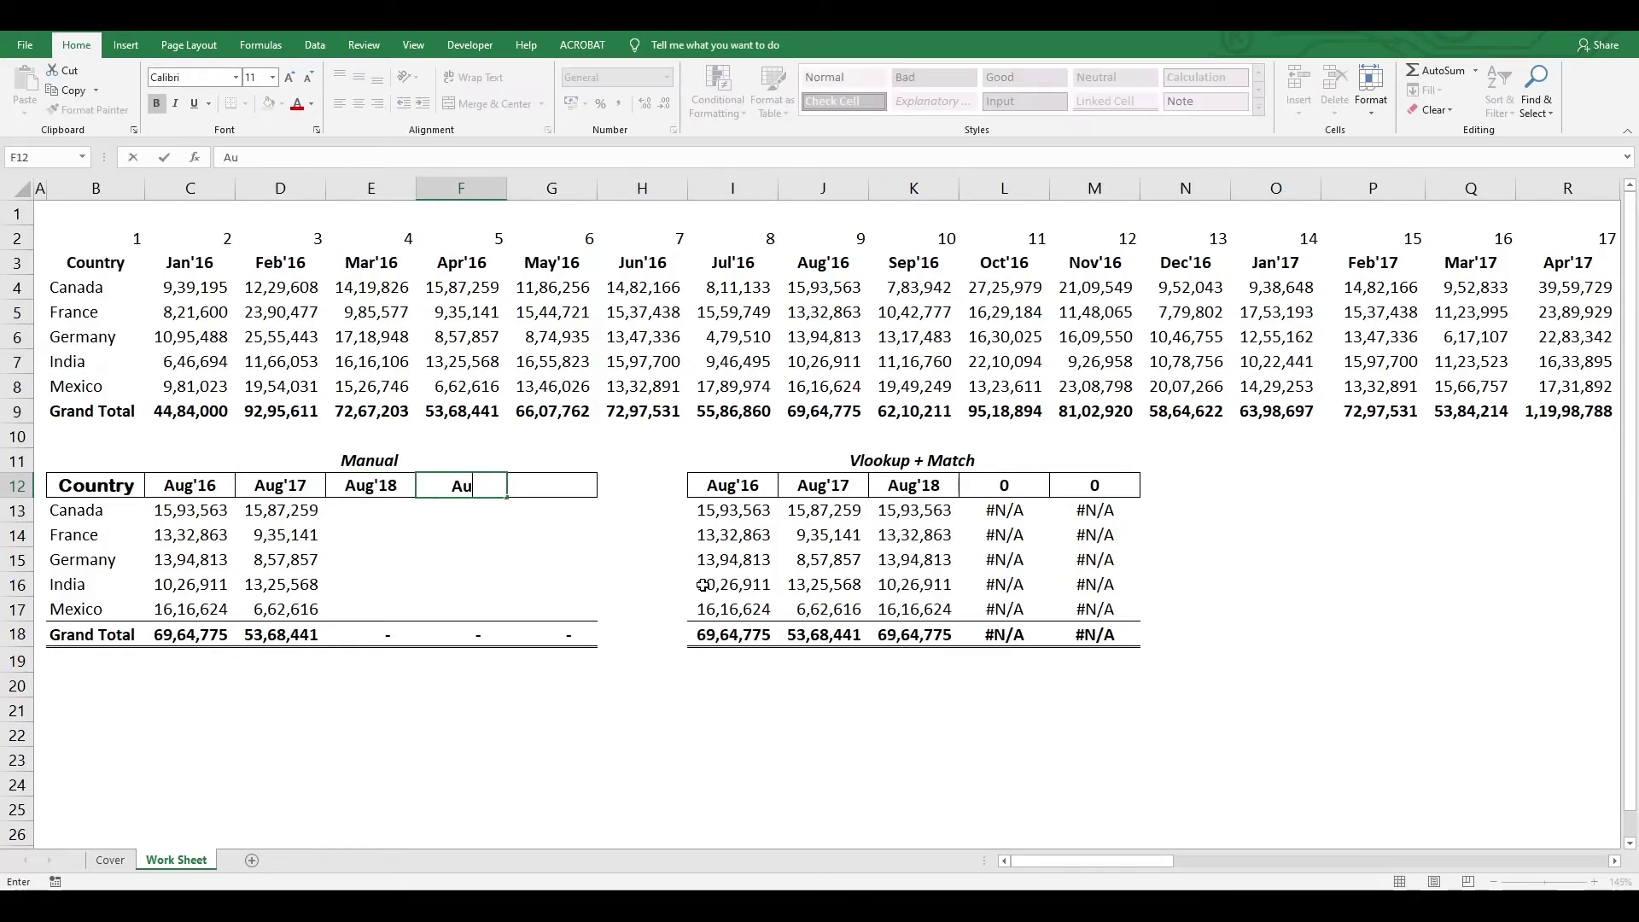
{"action": "key", "text": "Tab"}
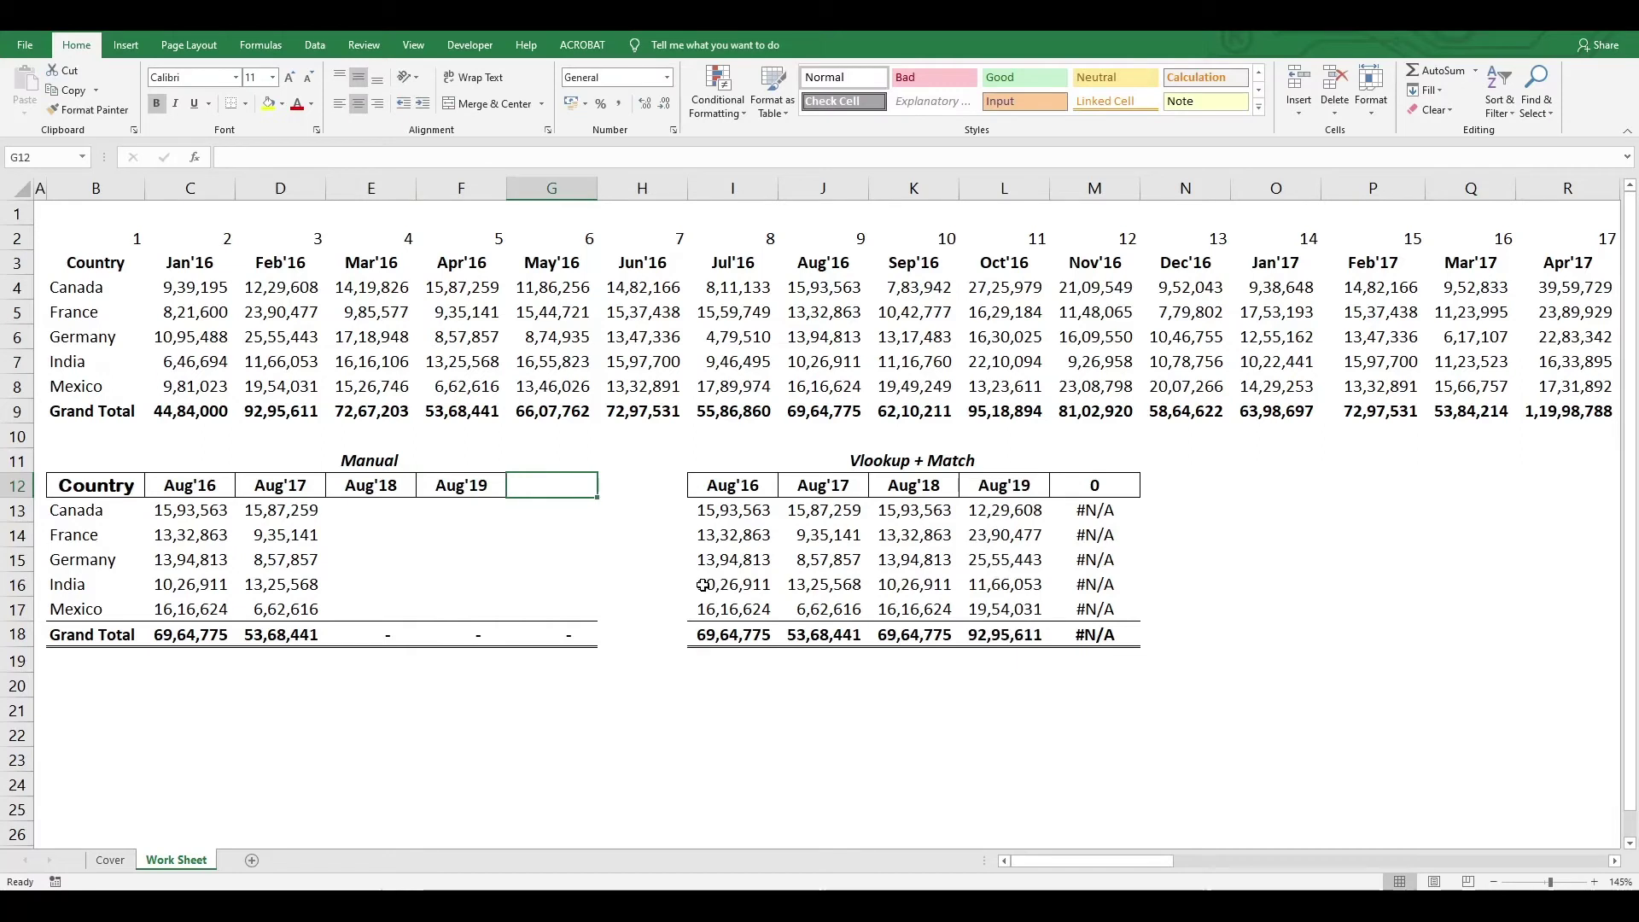
{"action": "type", "text": "Aug'20"}
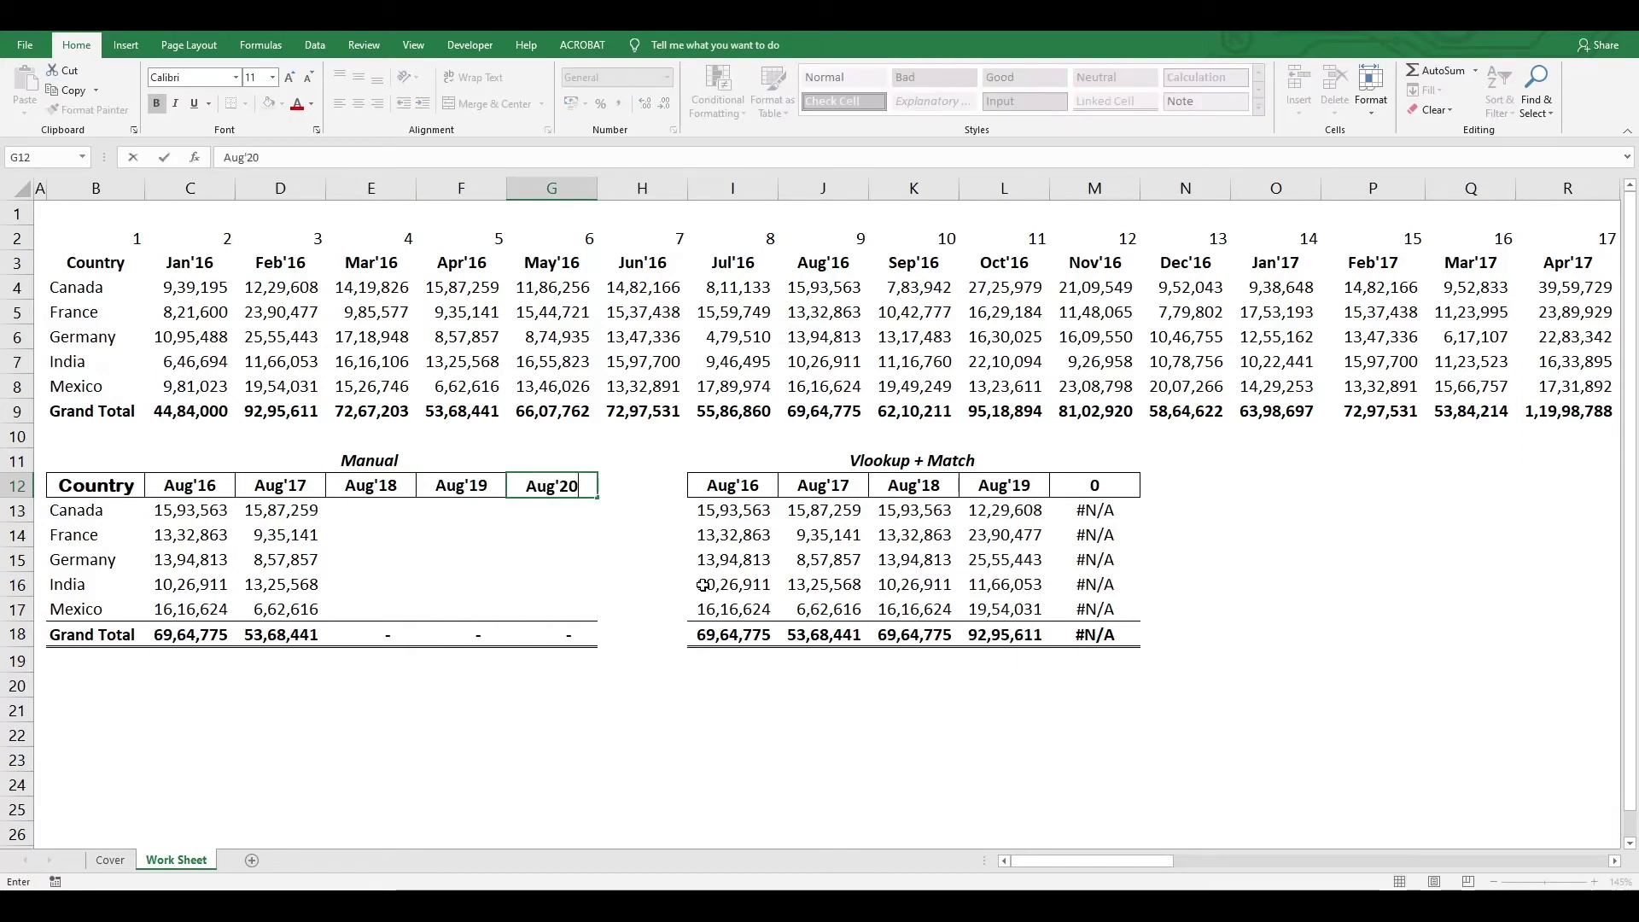
{"action": "key", "text": "Return"}
Look up the column number above the Aug'18 header in row 2 of the data table.
{"action": "key", "text": "Left"}
{"action": "key", "text": "ctrl+Up"}
{"action": "key", "text": "ctrl+Up"}
{"action": "key", "text": "ctrl+Up"}
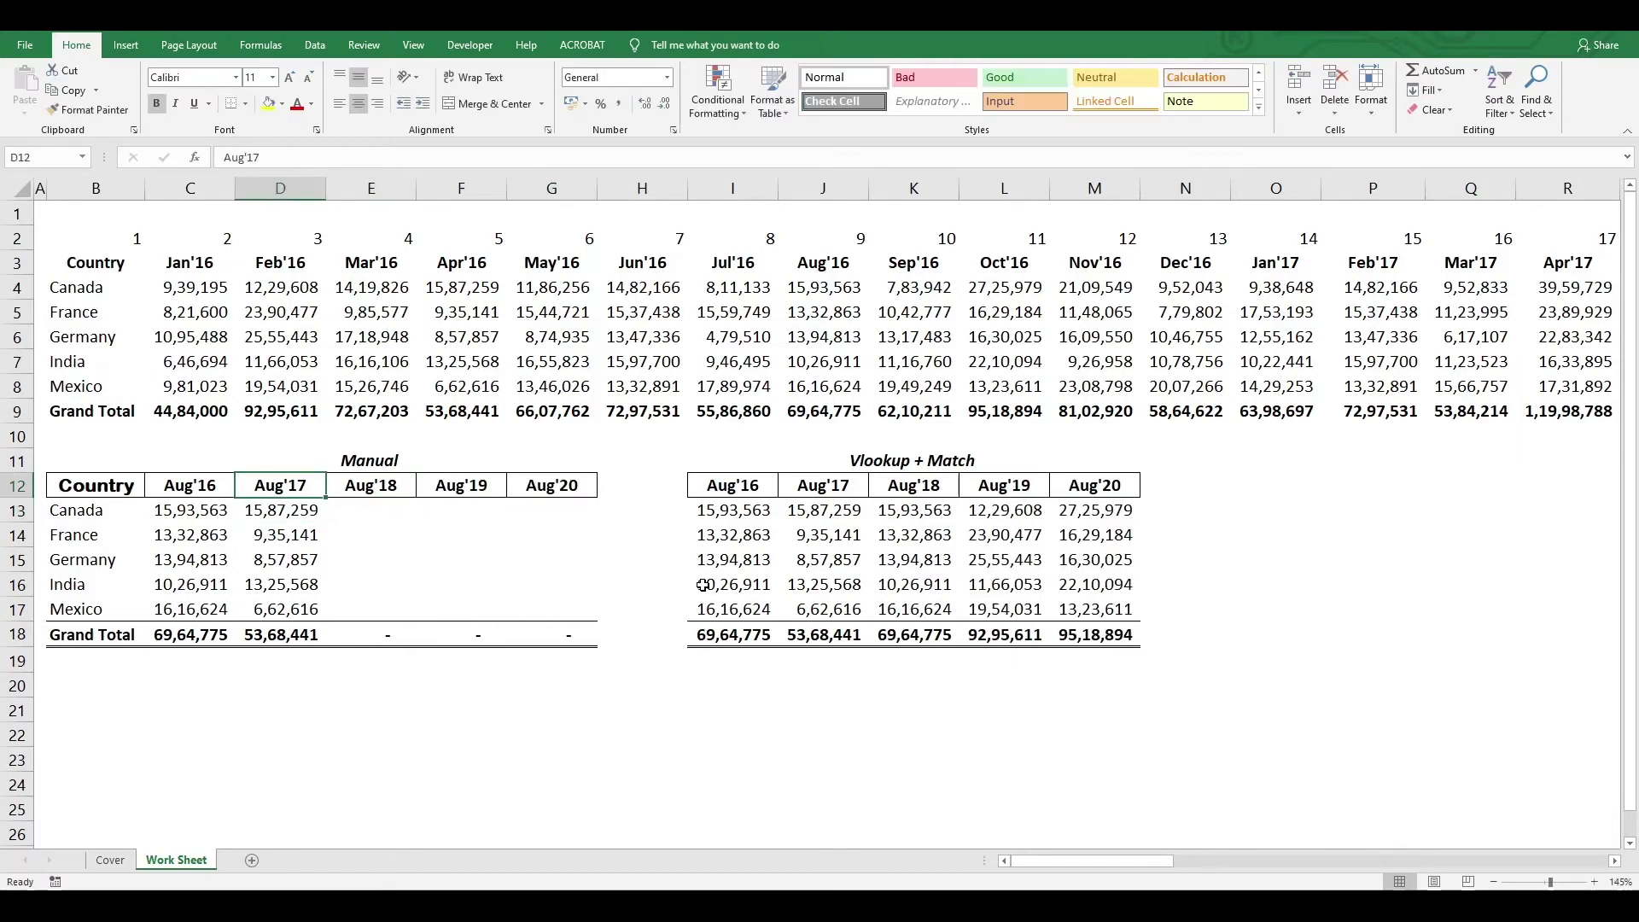
{"action": "key", "text": "Right"}
{"action": "key", "text": "Right"}
{"action": "key", "text": "Right"}
{"action": "key", "text": "Right"}
{"action": "key", "text": "Right"}
{"action": "key", "text": "Right"}
{"action": "key", "text": "Right"}
{"action": "key", "text": "Right"}
{"action": "key", "text": "Right"}
{"action": "key", "text": "Right"}
{"action": "key", "text": "Right"}
{"action": "key", "text": "Right"}
{"action": "key", "text": "Right"}
{"action": "key", "text": "Right"}
{"action": "key", "text": "Right"}
{"action": "key", "text": "Right"}
{"action": "key", "text": "Right"}
{"action": "key", "text": "Right"}
{"action": "key", "text": "Right"}
{"action": "key", "text": "Right"}
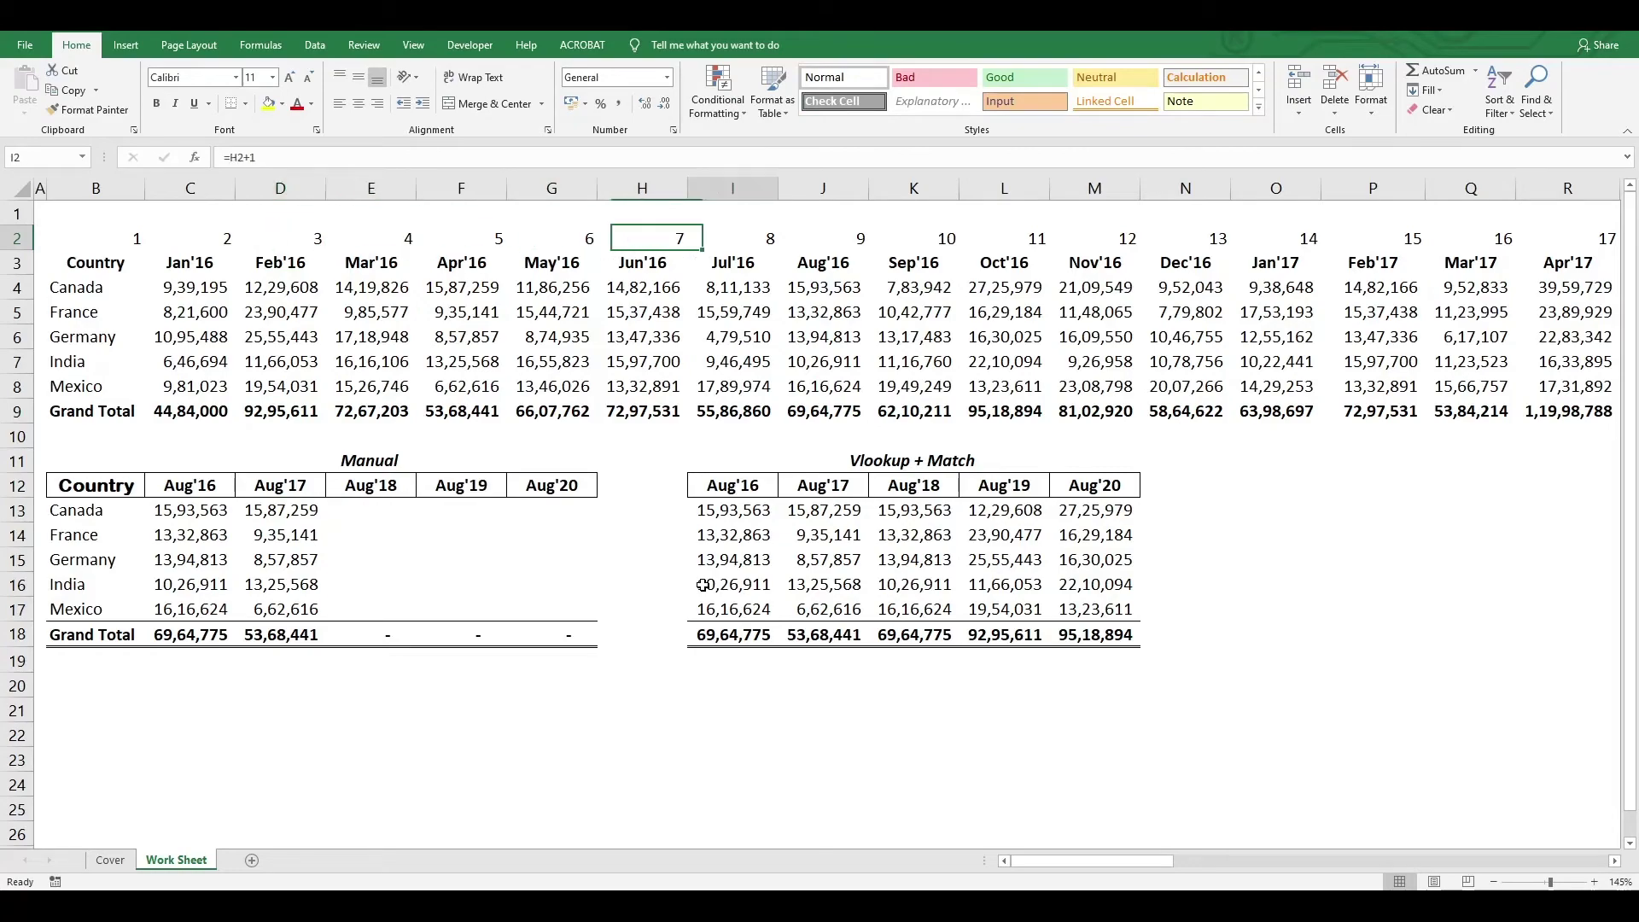
{"action": "key", "text": "Left"}
{"action": "key", "text": "Left"}
{"action": "key", "text": "Left"}
{"action": "key", "text": "Left"}
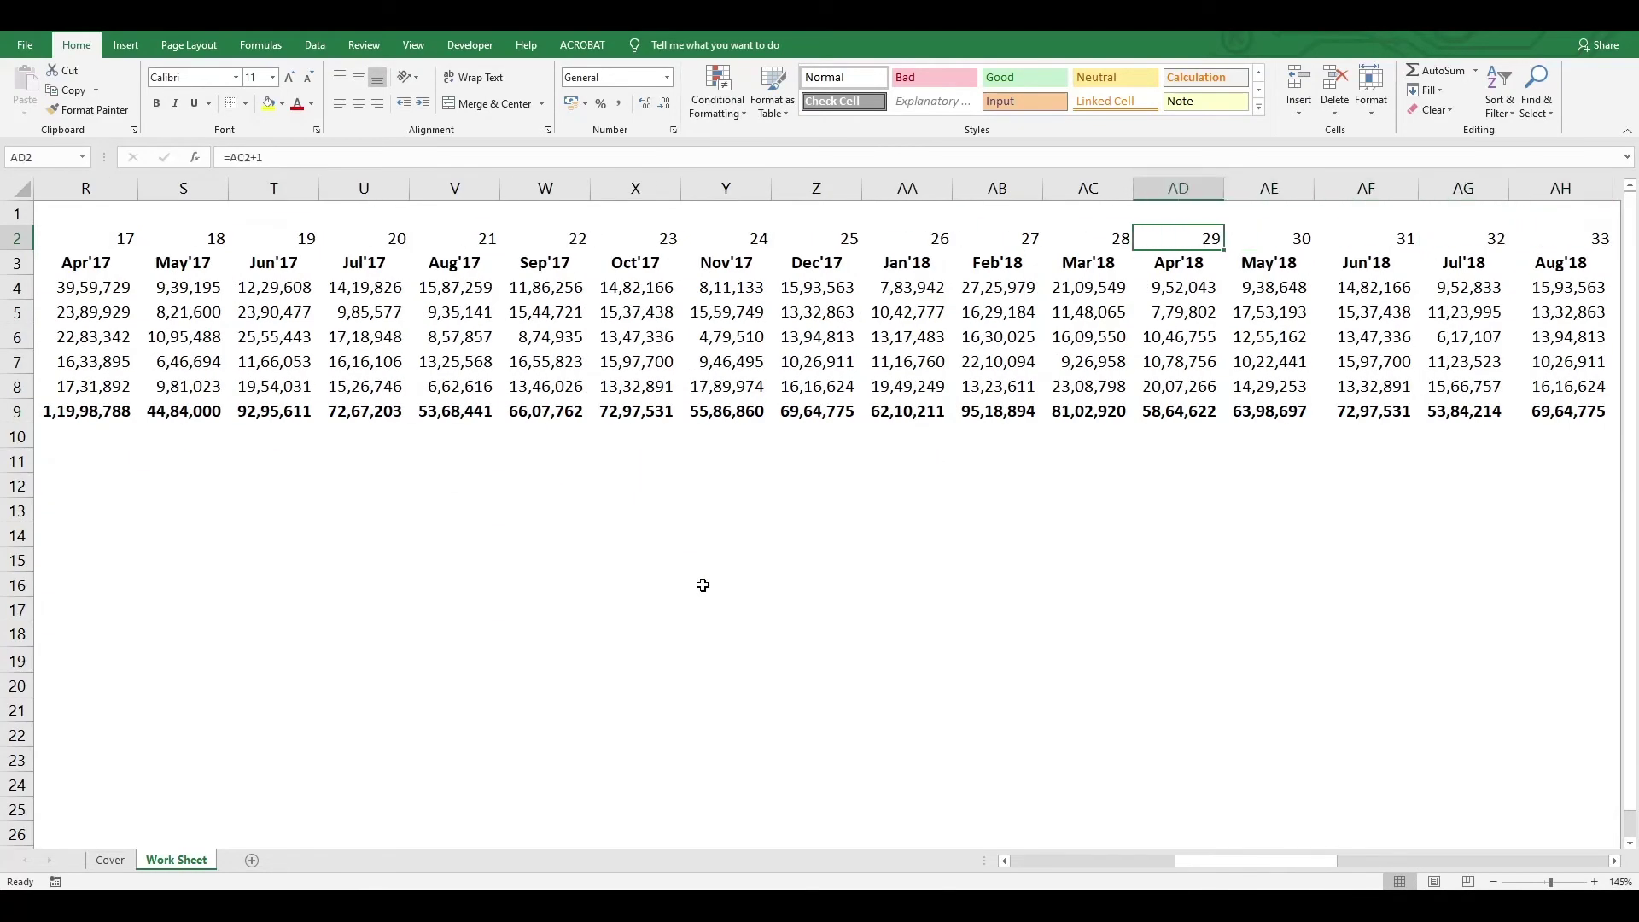
{"action": "key", "text": "Down"}
{"action": "key", "text": "Right"}
{"action": "key", "text": "Right"}
{"action": "key", "text": "Right"}
{"action": "key", "text": "Right"}
{"action": "key", "text": "Up"}
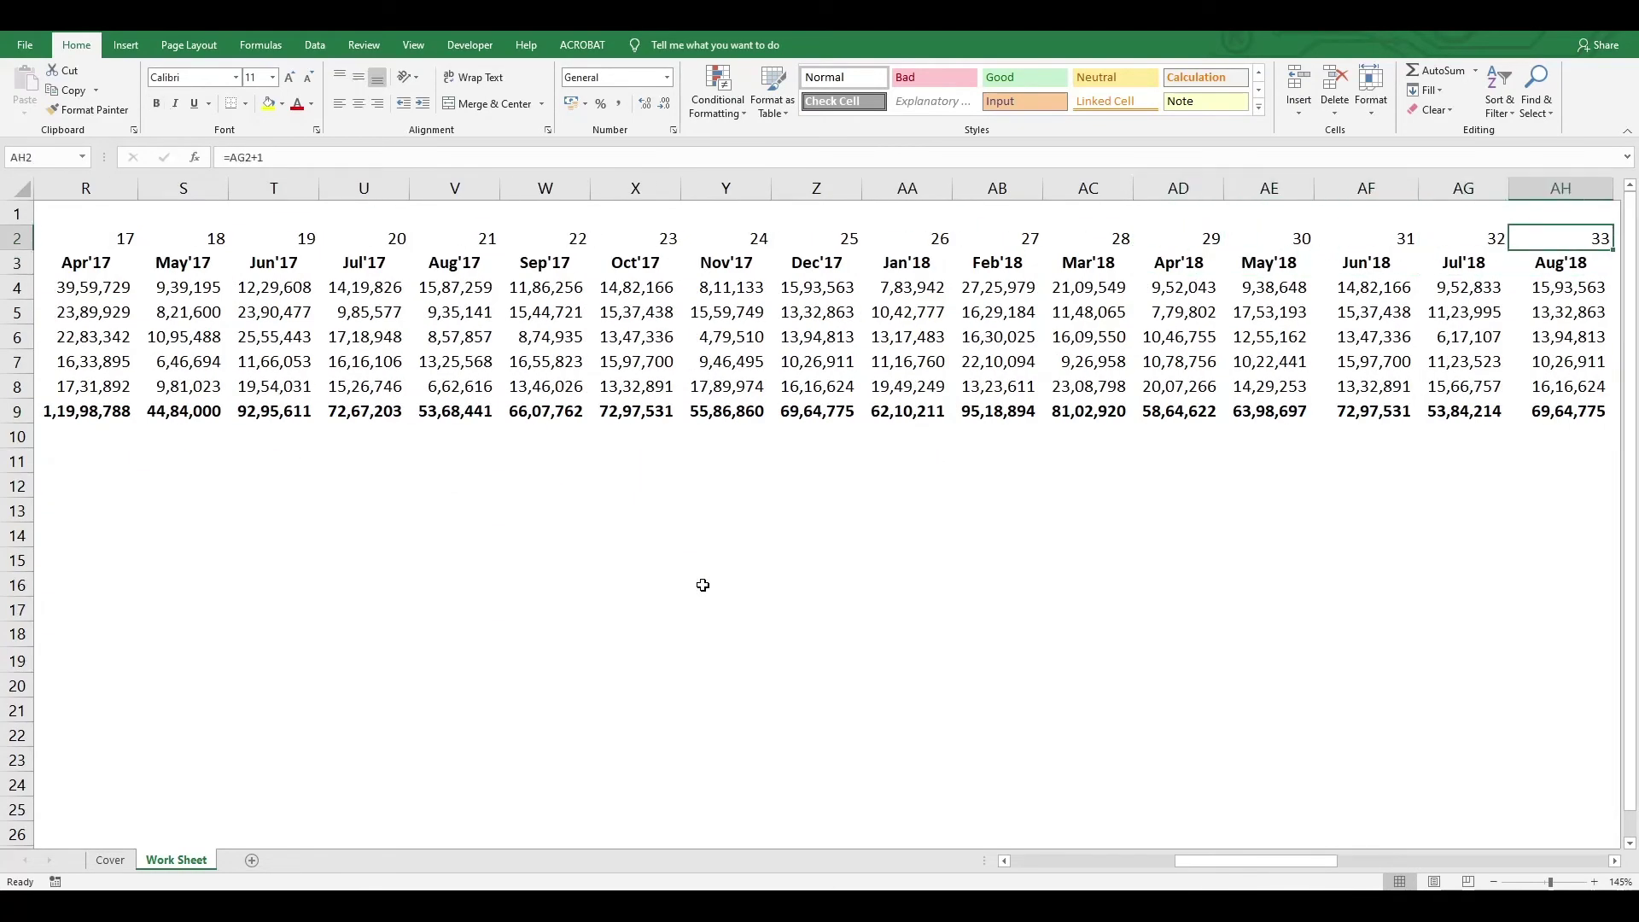
Copy Canada's Aug'17 VLOOKUP formula from D13 to the Aug'18 cell E13 in the Manual table.
{"action": "key", "text": "ctrl+Left"}
{"action": "key", "text": "Down"}
{"action": "key", "text": "Down"}
{"action": "key", "text": "Down"}
{"action": "key", "text": "Down"}
{"action": "key", "text": "Down"}
{"action": "key", "text": "Down"}
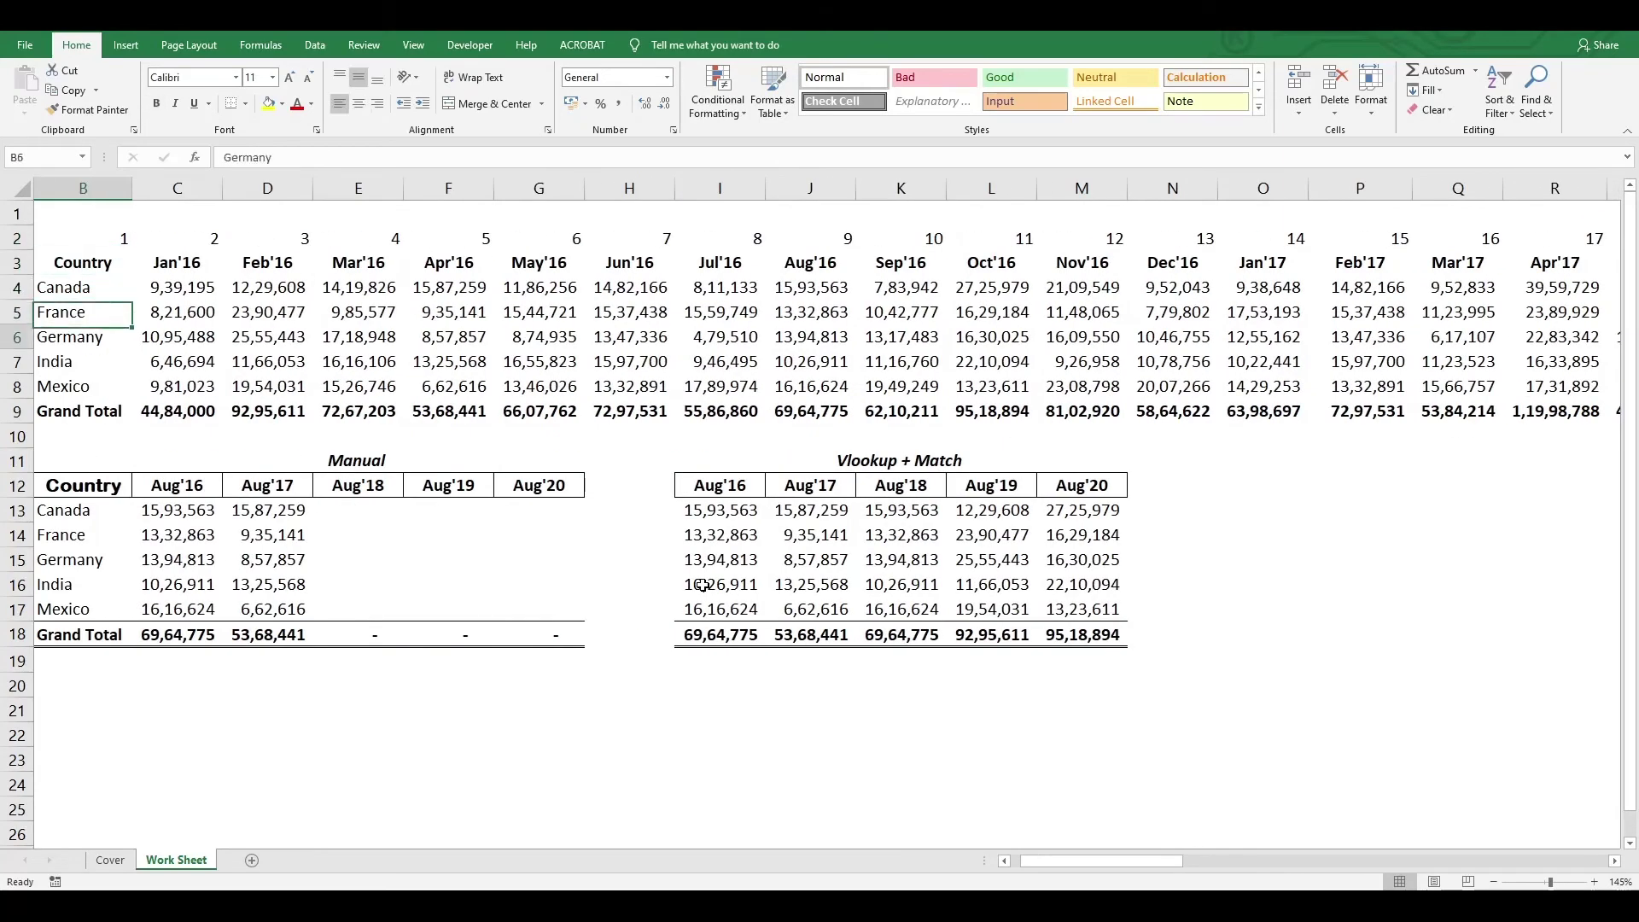
{"action": "key", "text": "Down"}
{"action": "key", "text": "Down"}
{"action": "key", "text": "Down"}
{"action": "key", "text": "Down"}
{"action": "key", "text": "Down"}
{"action": "key", "text": "Right"}
{"action": "key", "text": "Right"}
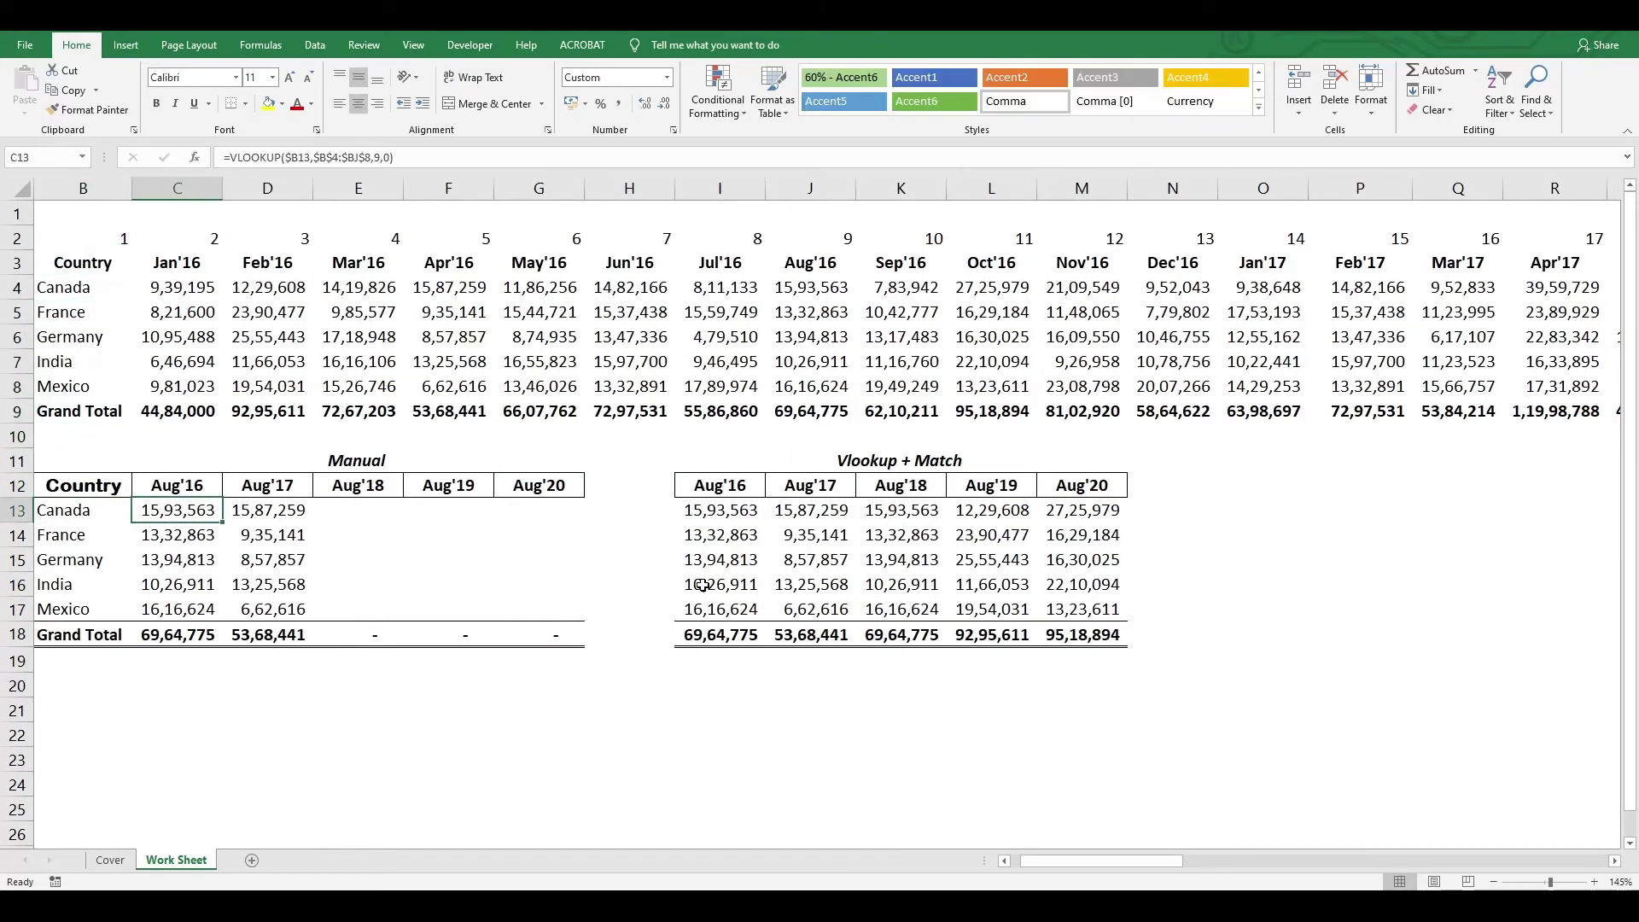
{"action": "key", "text": "ctrl+c"}
{"action": "key", "text": "Right"}
{"action": "key", "text": "Return"}
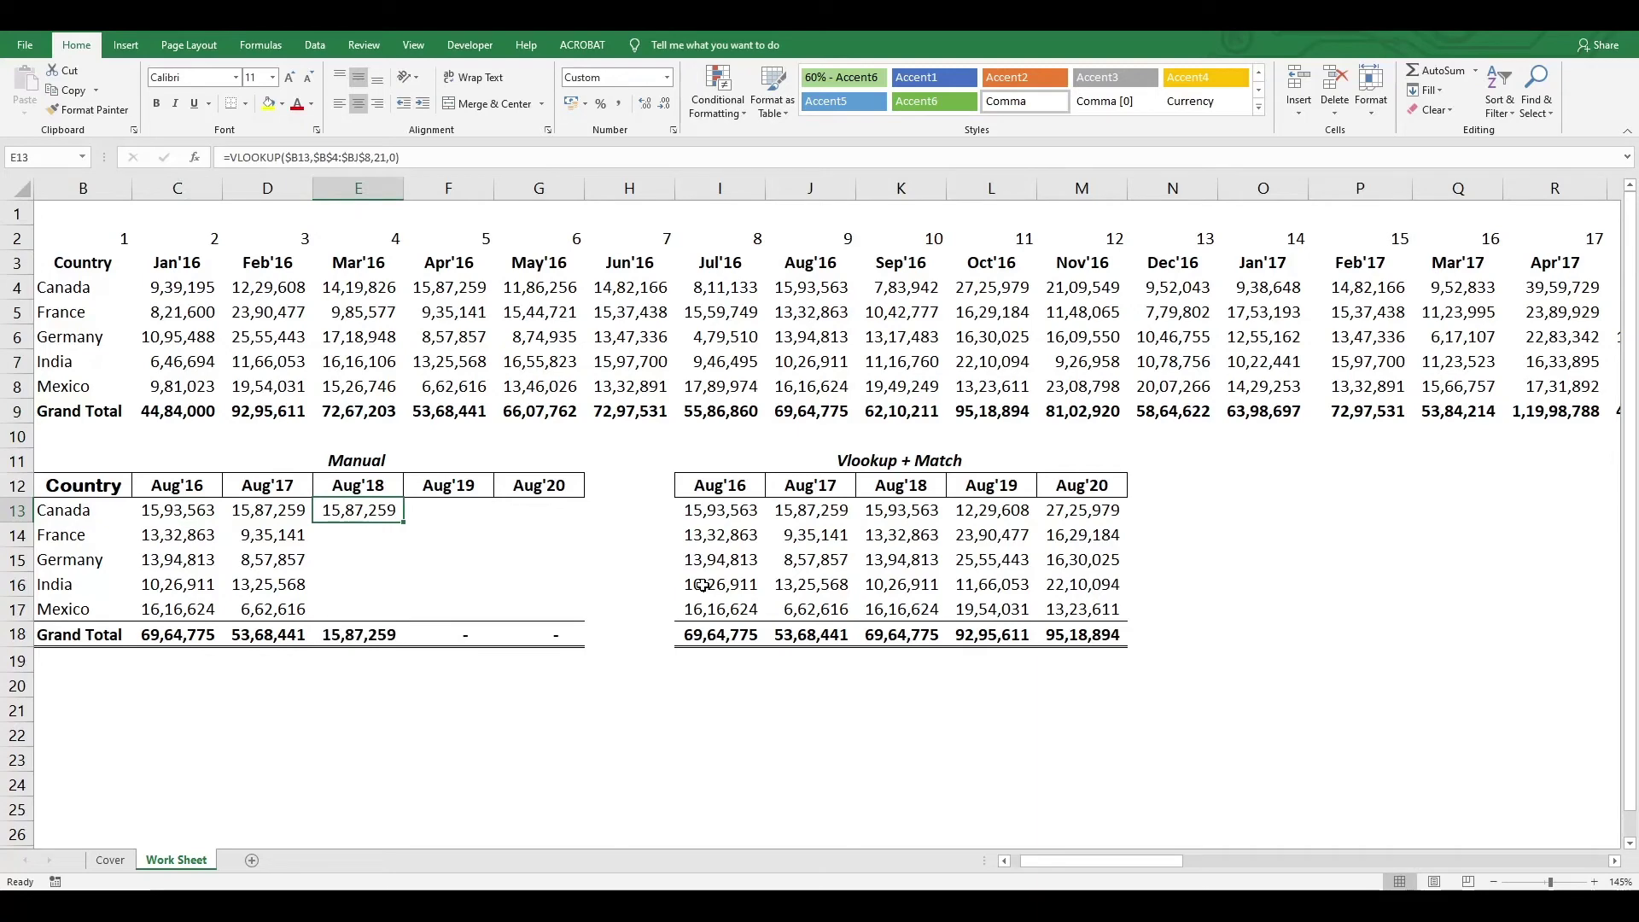
Set the column index number in the E13 VLOOKUP formula to 33.
{"action": "key", "text": "F2"}
{"action": "key", "text": "Left"}
{"action": "key", "text": "Left"}
{"action": "key", "text": "Left"}
{"action": "key", "text": "Left"}
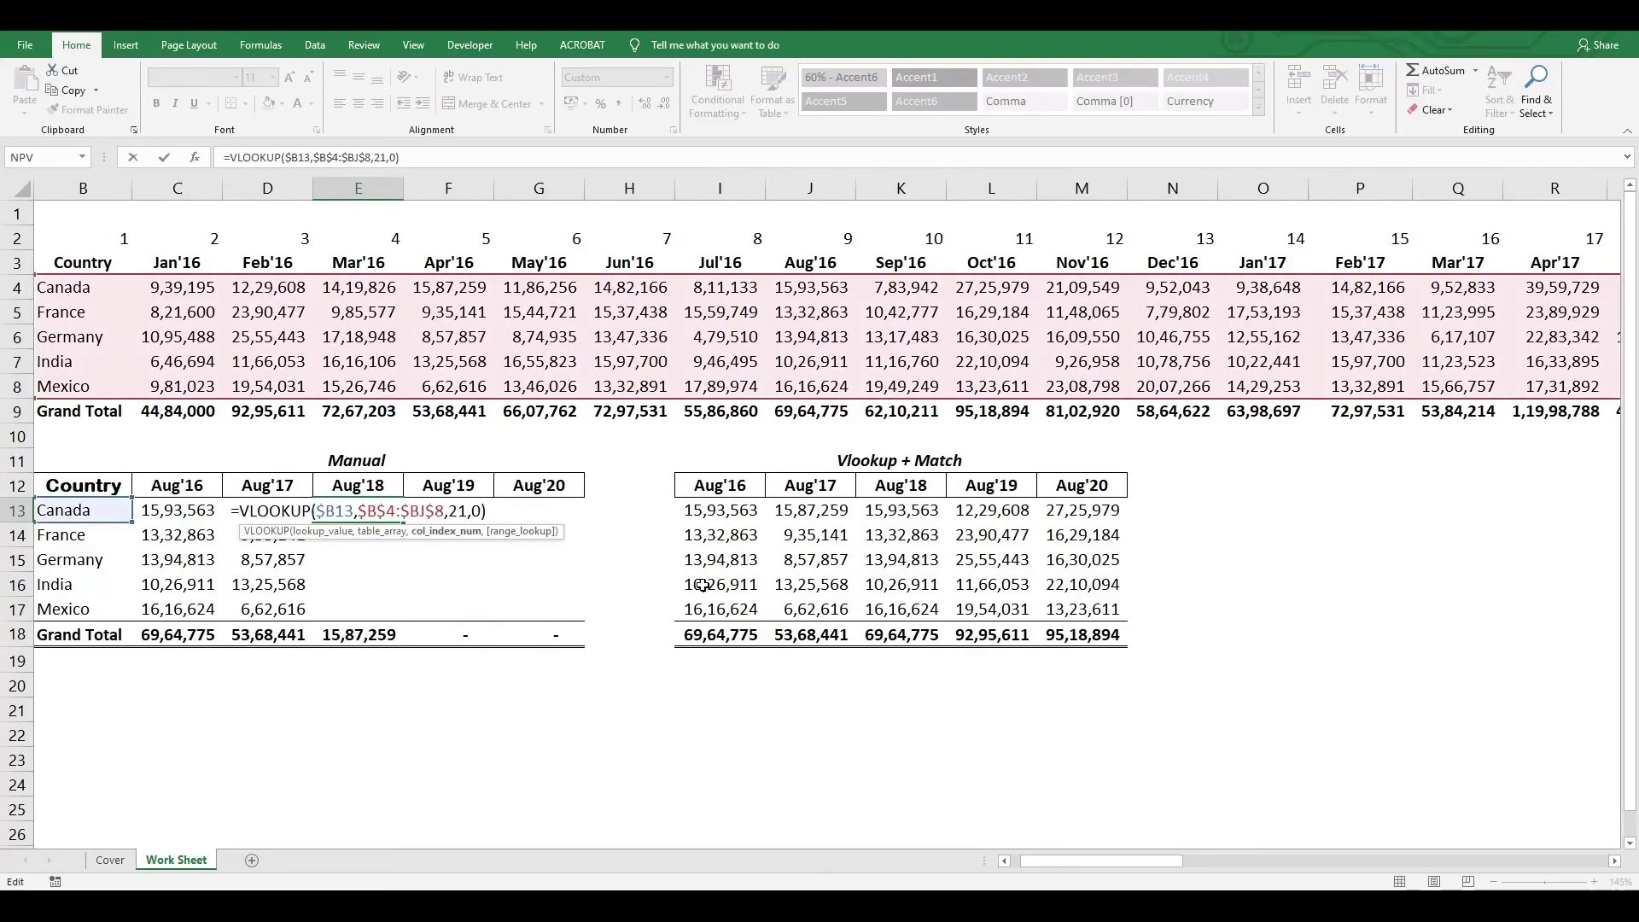
{"action": "key", "text": "Right"}
{"action": "key", "text": "Left"}
{"action": "key", "text": "BackSpace"}
{"action": "key", "text": "BackSpace"}
{"action": "type", "text": "33"}
{"action": "key", "text": "Return"}
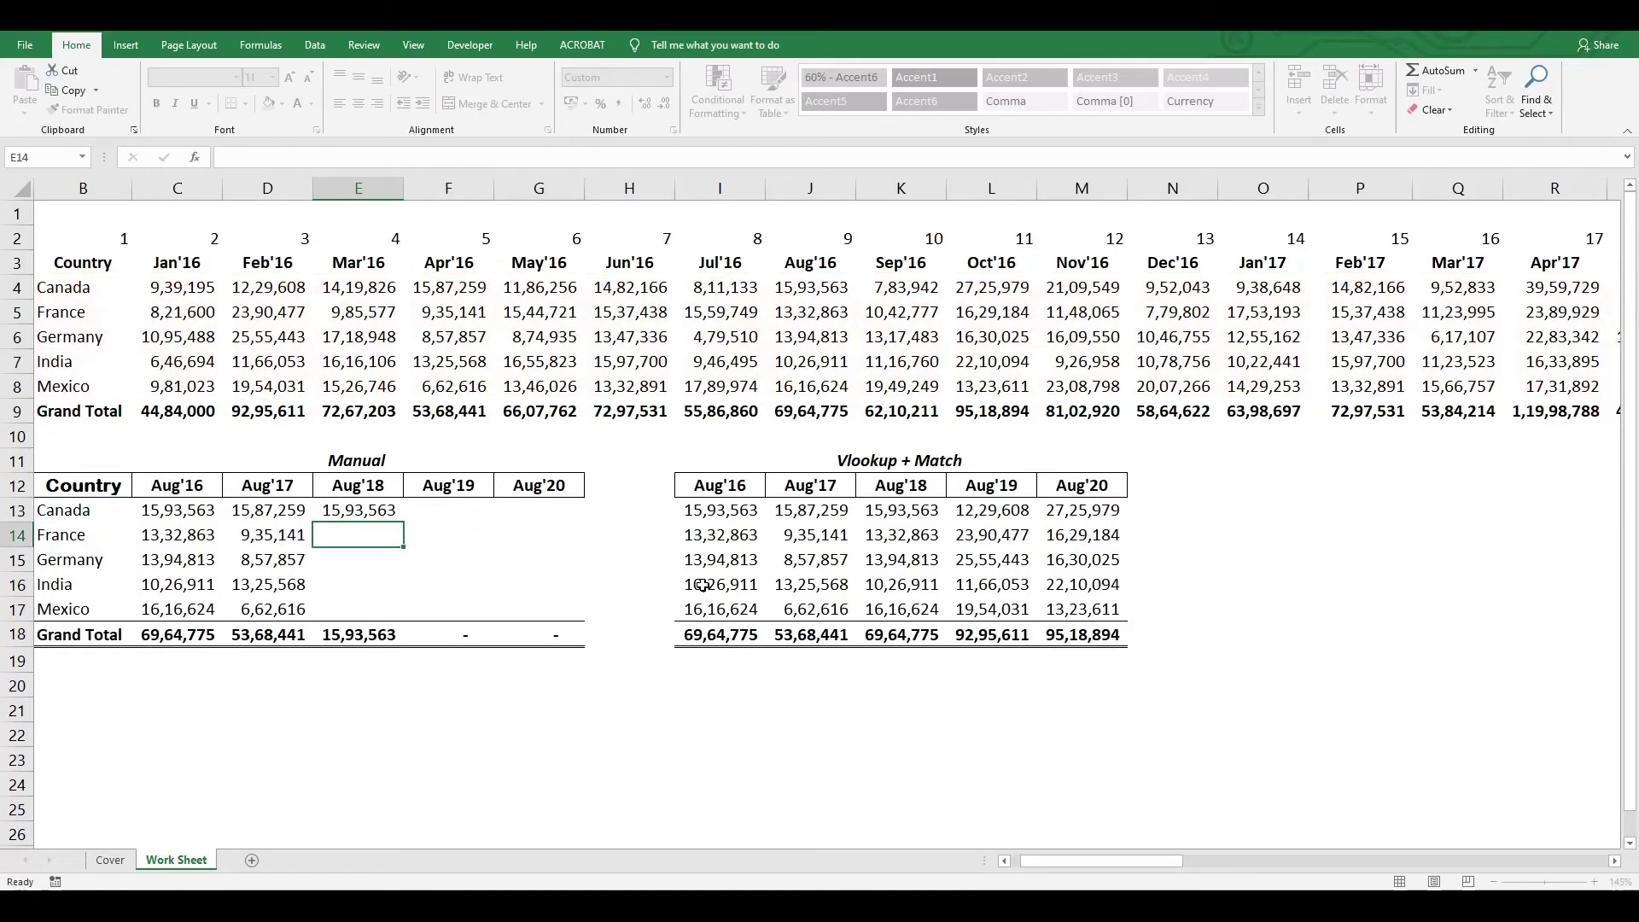
Fill the Aug'18 VLOOKUP formula from E13 down to E17.
{"action": "key", "text": "Up"}
{"action": "key", "text": "shift+Down"}
{"action": "key", "text": "shift+Down"}
{"action": "key", "text": "shift+Down"}
{"action": "key", "text": "shift+Down"}
{"action": "key", "text": "ctrl+d"}
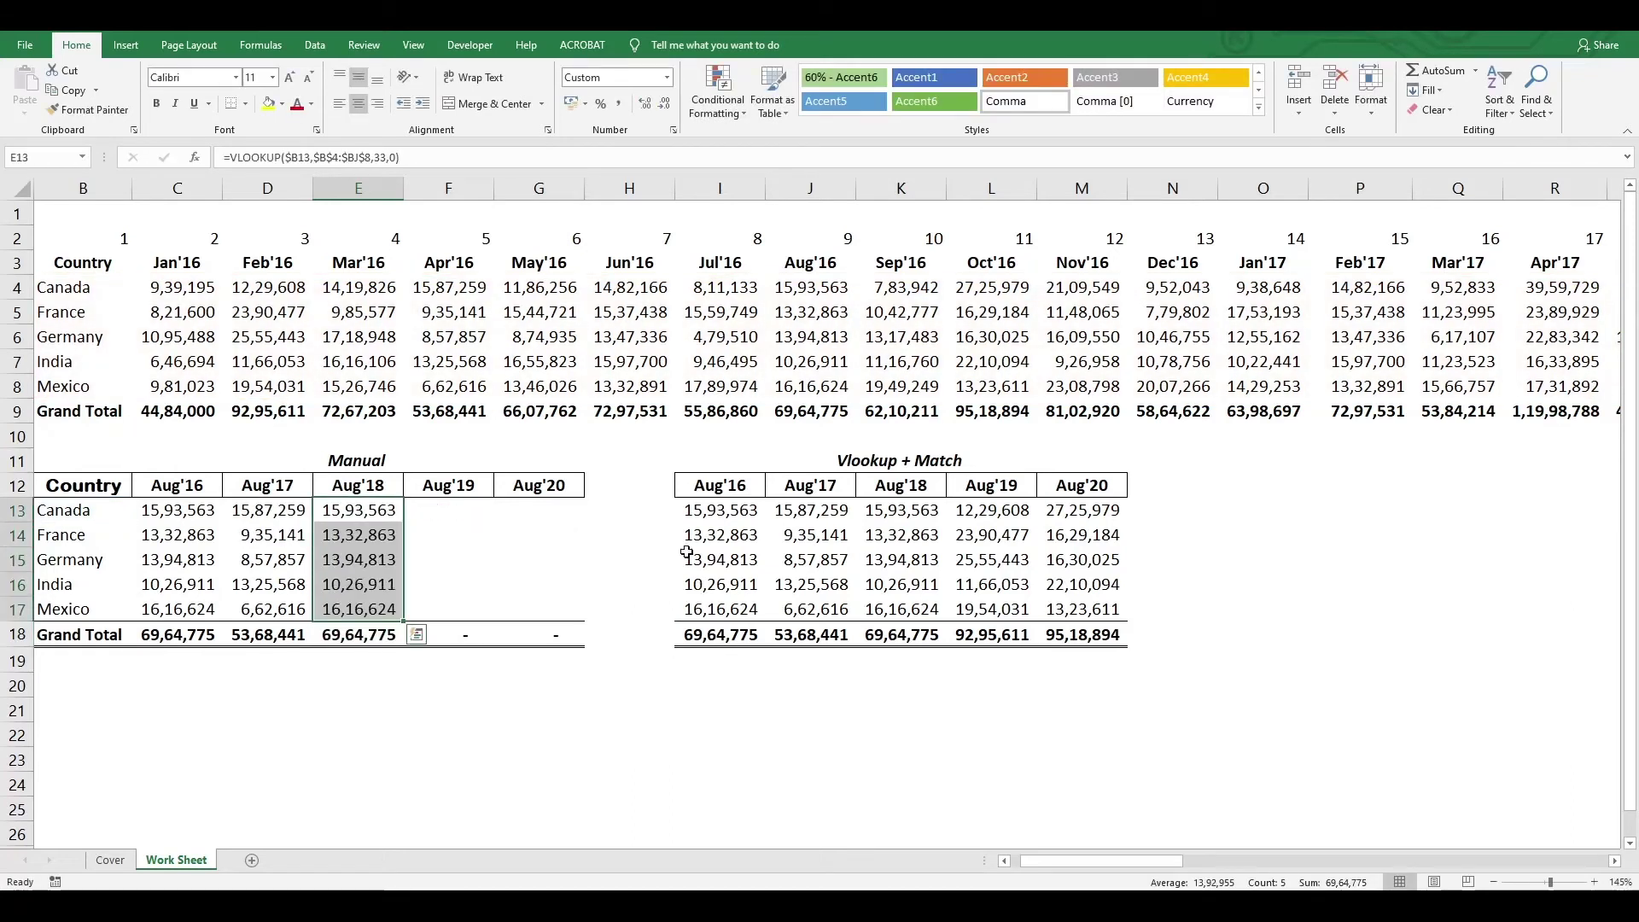
Compare the Aug'18 figures and grand total in the Manual table with those in the Vlookup + Match table.
{"action": "left_click", "coordinate": [355, 644]}
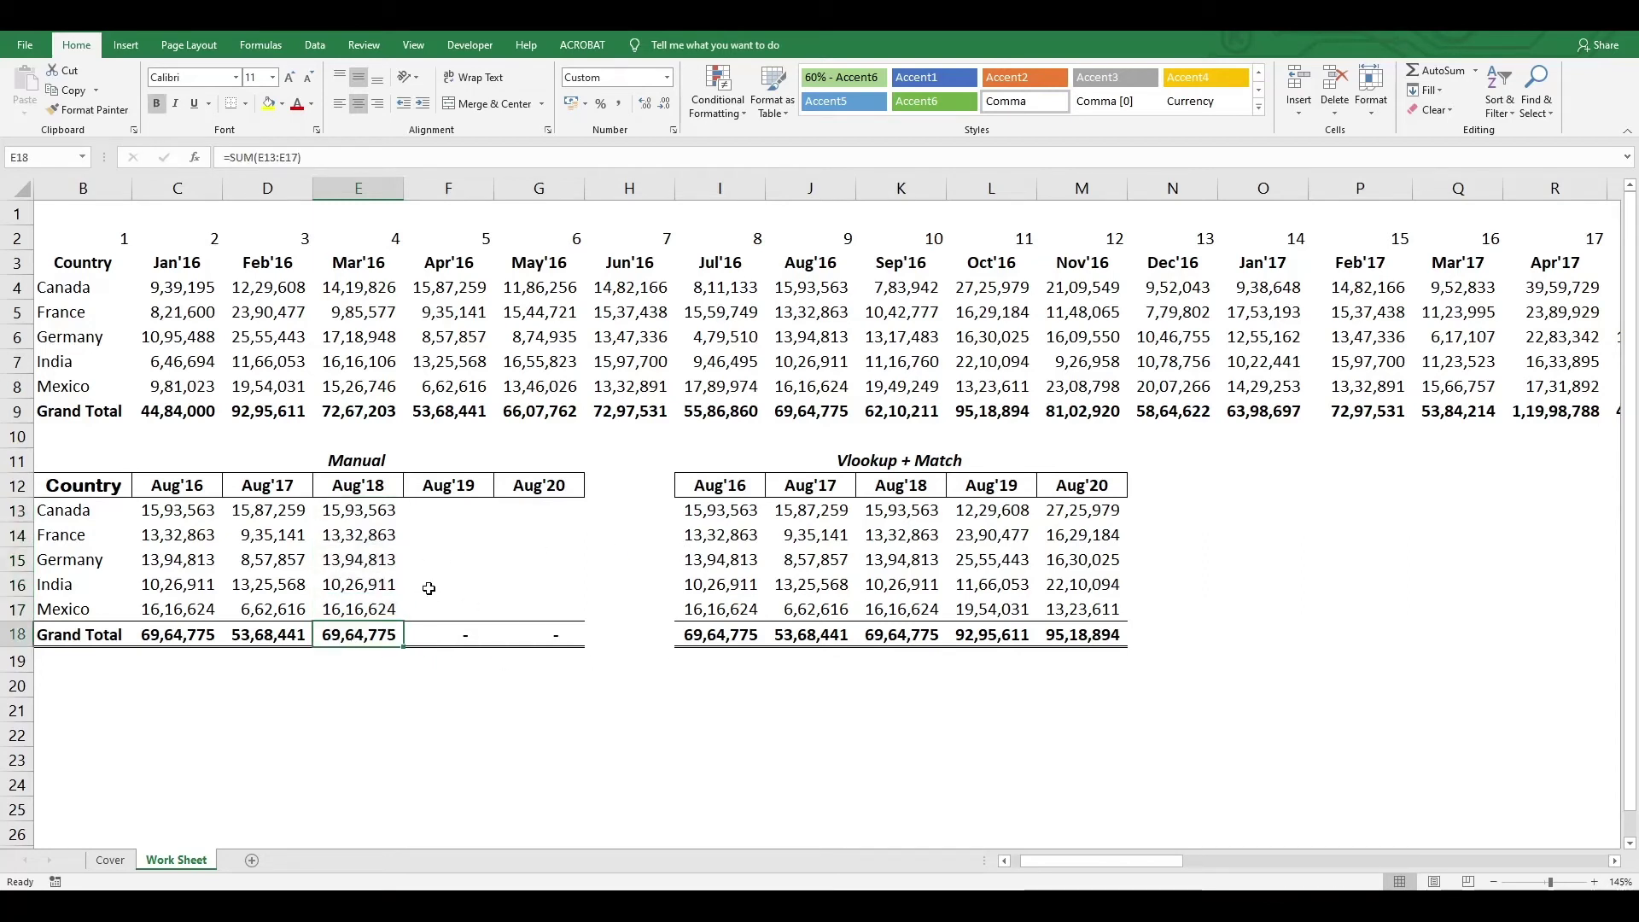
{"action": "left_click_drag", "start_coordinate": [355, 509], "coordinate": [359, 637]}
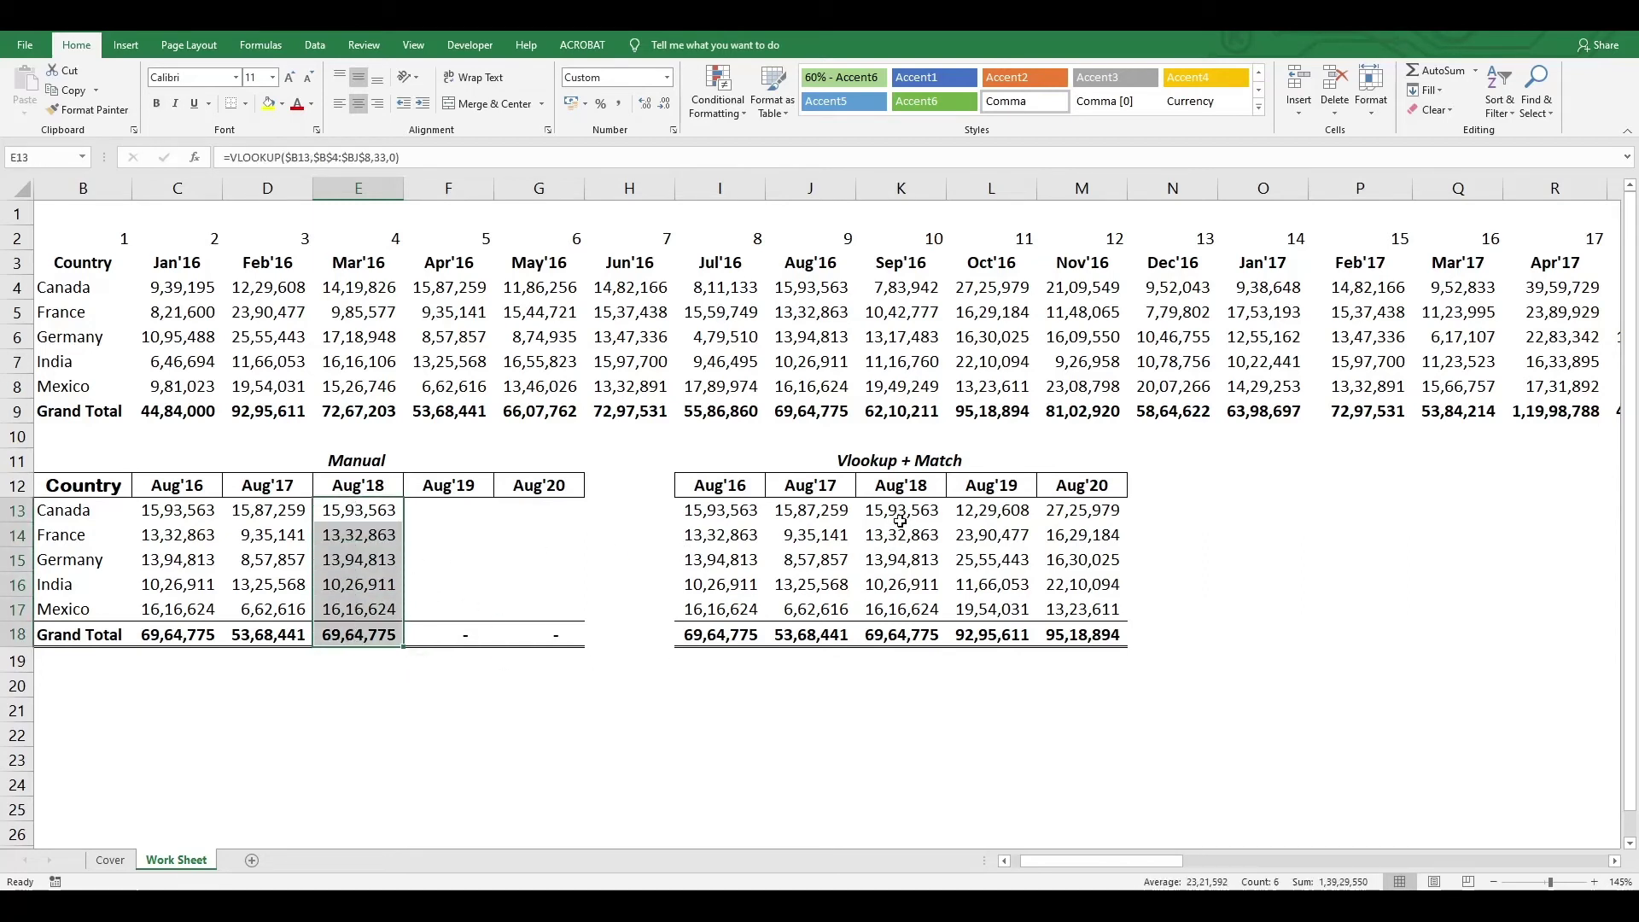
{"action": "left_click_drag", "start_coordinate": [900, 521], "coordinate": [904, 635]}
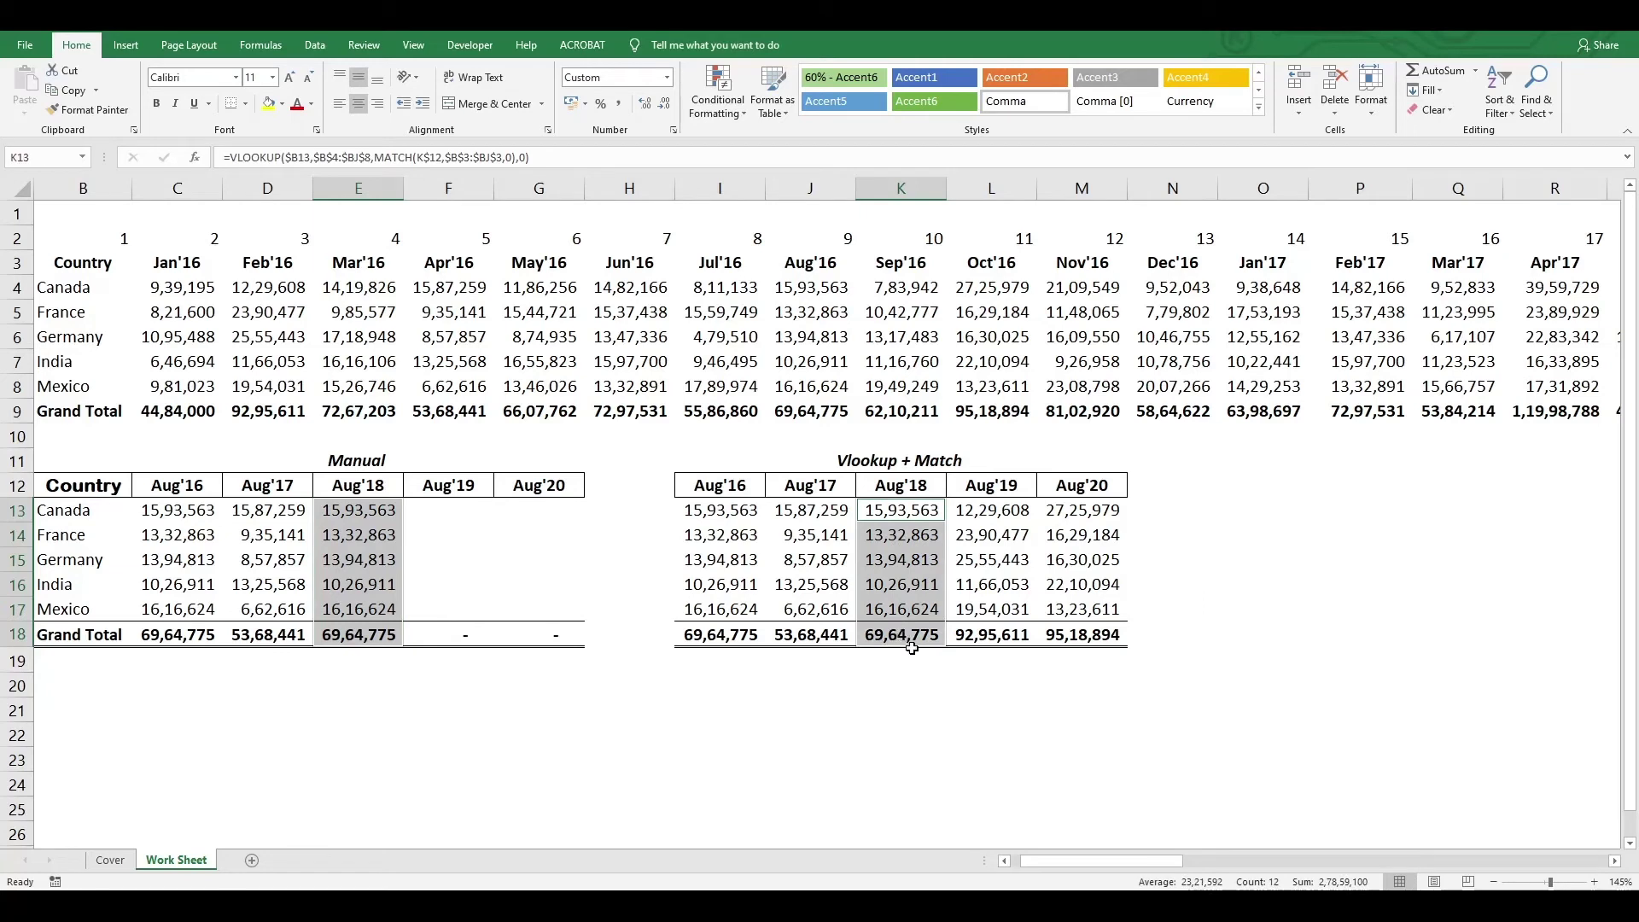
Copy Canada's Aug'18 VLOOKUP formula from E13 to the Aug'19 cell F13 in the Manual table.
{"action": "left_click", "coordinate": [437, 509]}
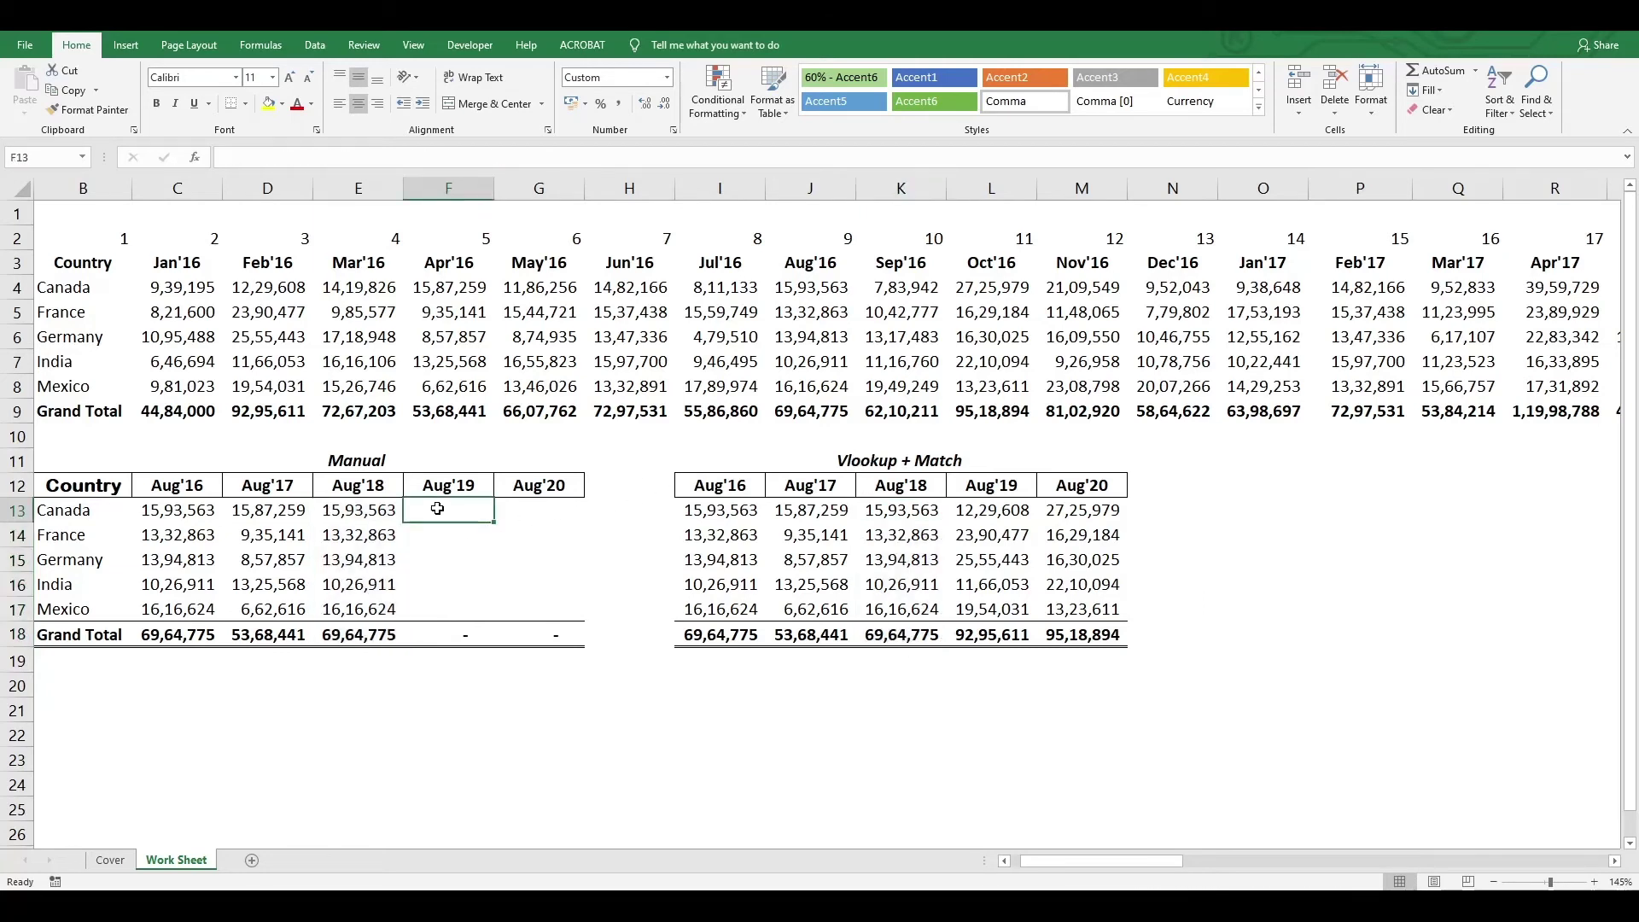
{"action": "key", "text": "Left"}
{"action": "key", "text": "ctrl+c"}
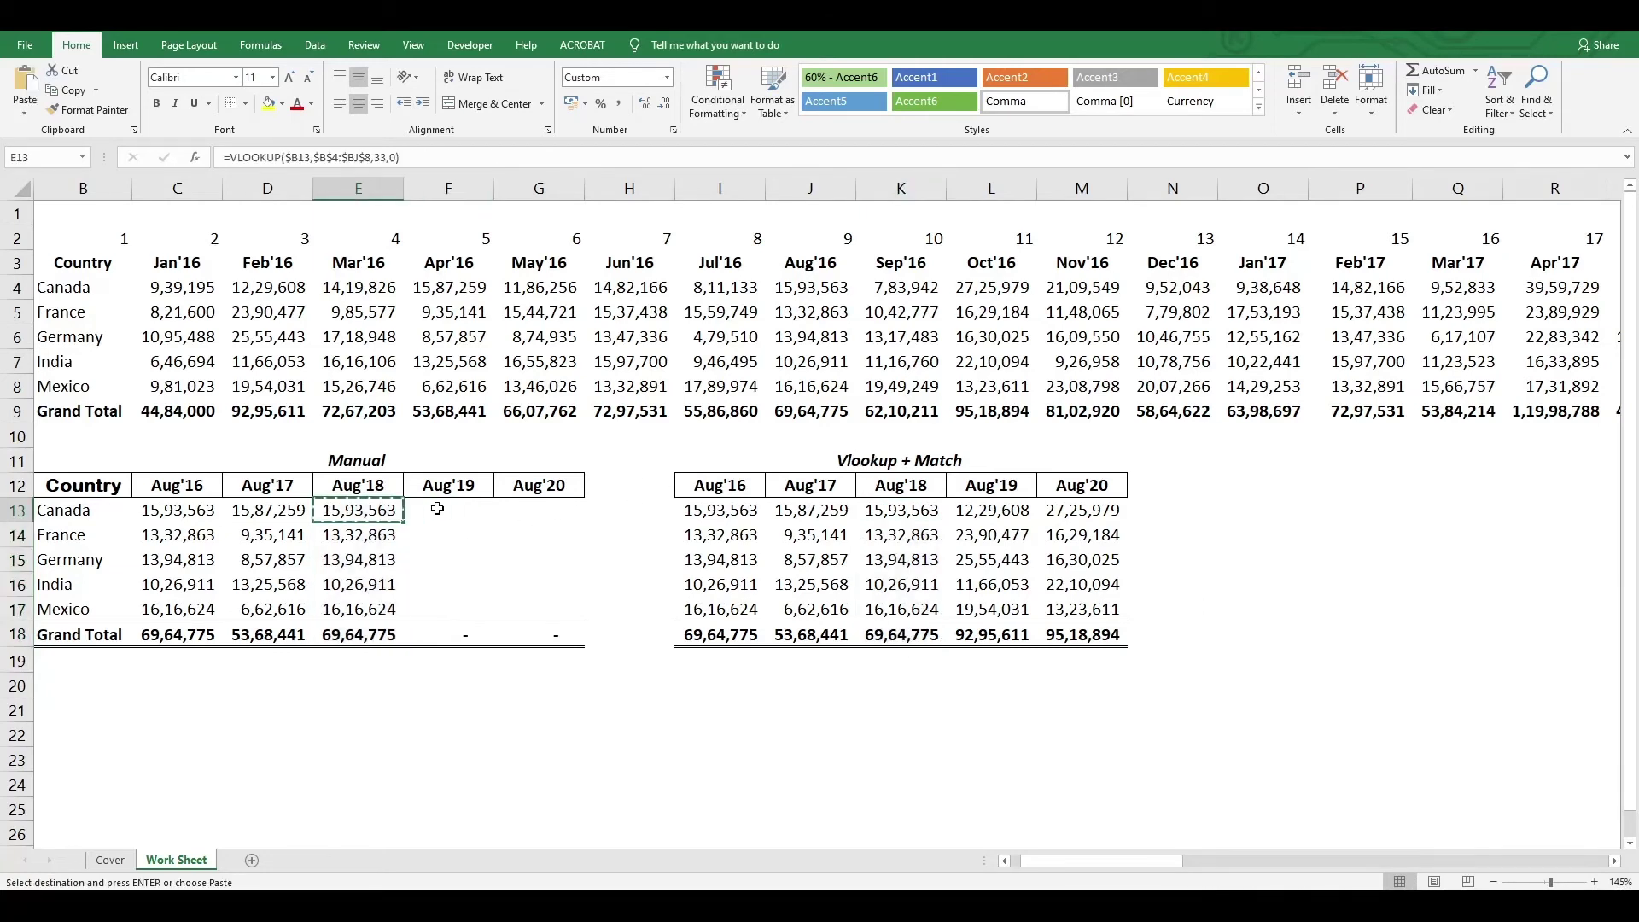
{"action": "key", "text": "shift+Right"}
{"action": "key", "text": "ctrl+v"}
{"action": "left_click", "coordinate": [438, 509]}
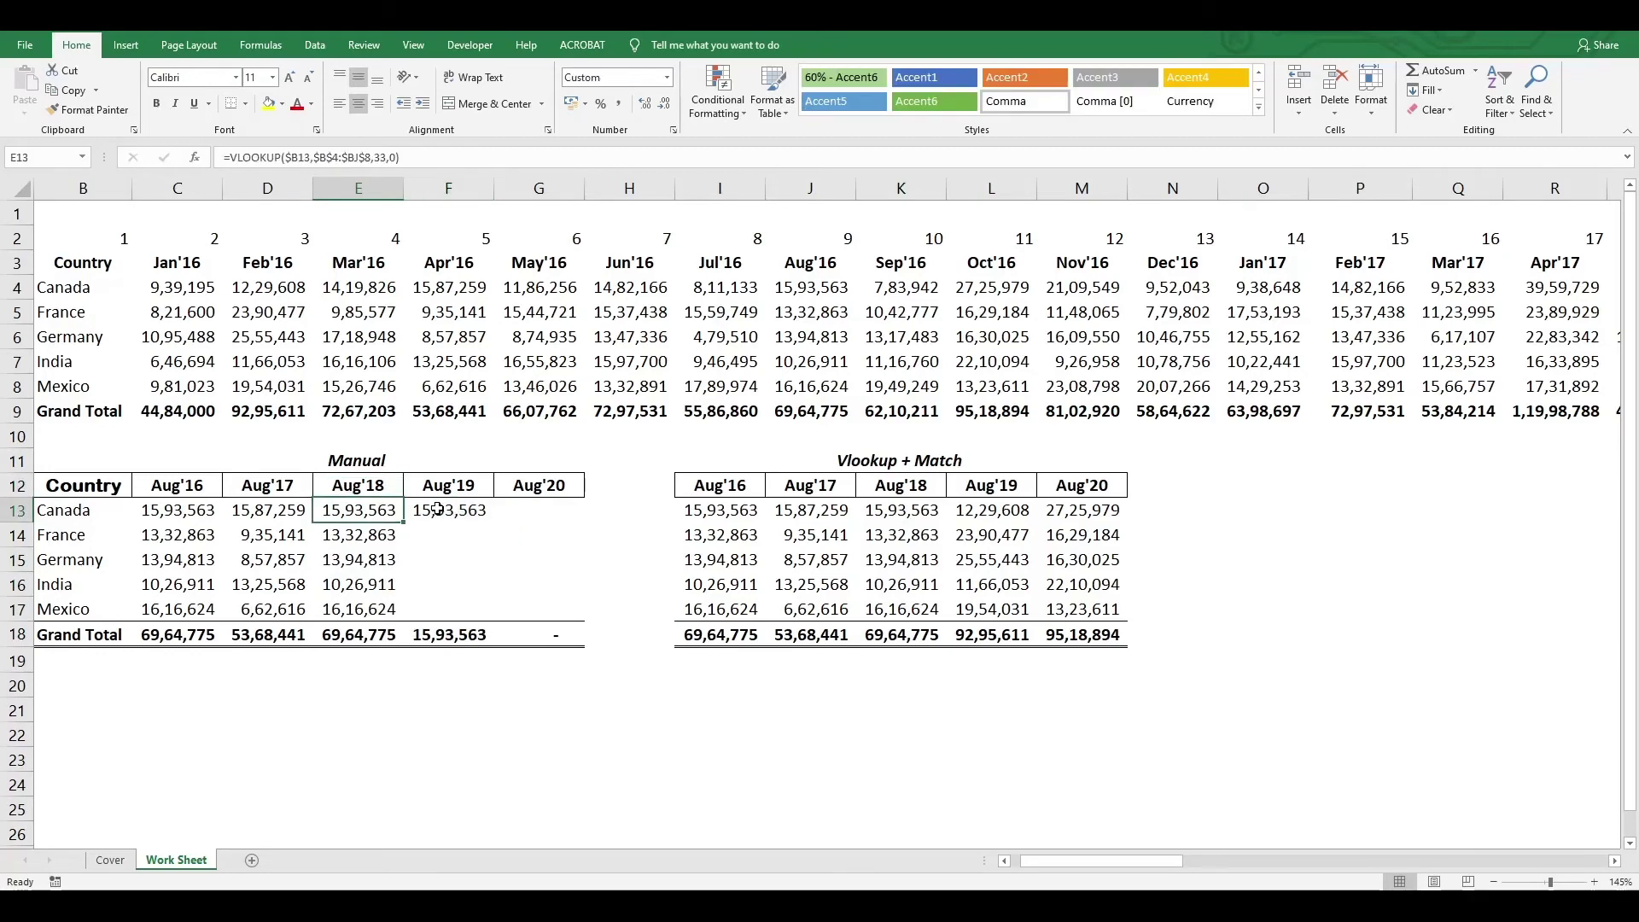
{"action": "key", "text": "Left"}
{"action": "key", "text": "Right"}
Set the column index number in the F13 VLOOKUP formula to 45.
{"action": "key", "text": "F2"}
{"action": "key", "text": "Left"}
{"action": "key", "text": "Left"}
{"action": "key", "text": "Left"}
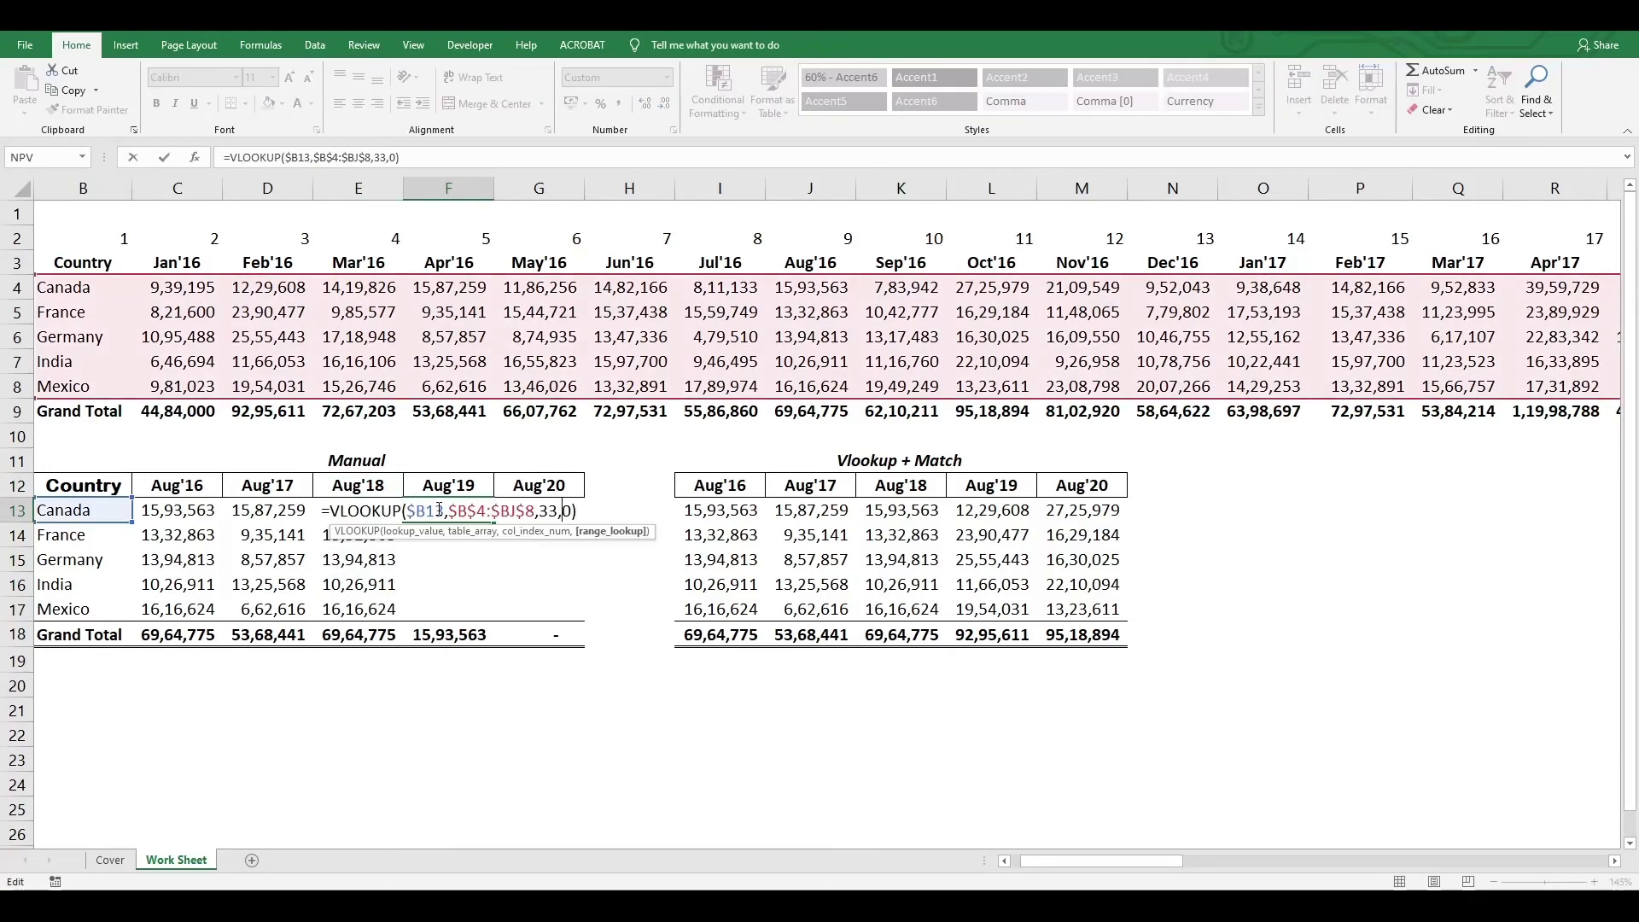
{"action": "key", "text": "BackSpace"}
{"action": "key", "text": "BackSpace"}
{"action": "type", "text": "45"}
{"action": "key", "text": "ctrl+Return"}
Fill the Aug'19 VLOOKUP formula from F13 down to F17.
{"action": "key", "text": "shift+Down"}
{"action": "key", "text": "shift+Down"}
{"action": "key", "text": "shift+Down"}
{"action": "key", "text": "shift+Down"}
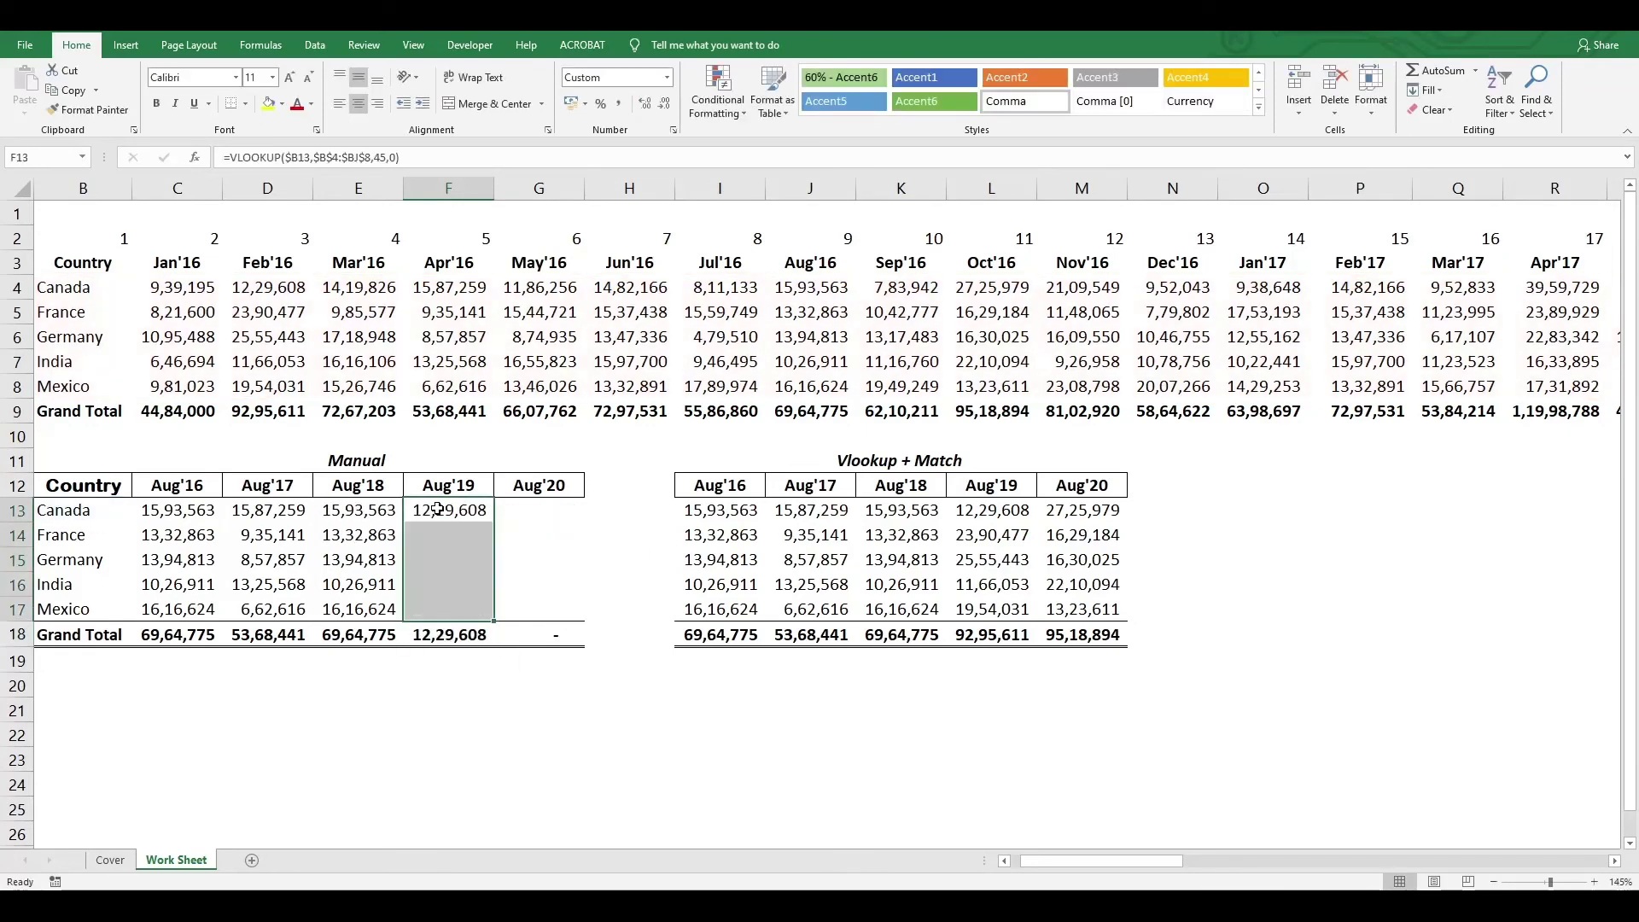
{"action": "key", "text": "ctrl+d"}
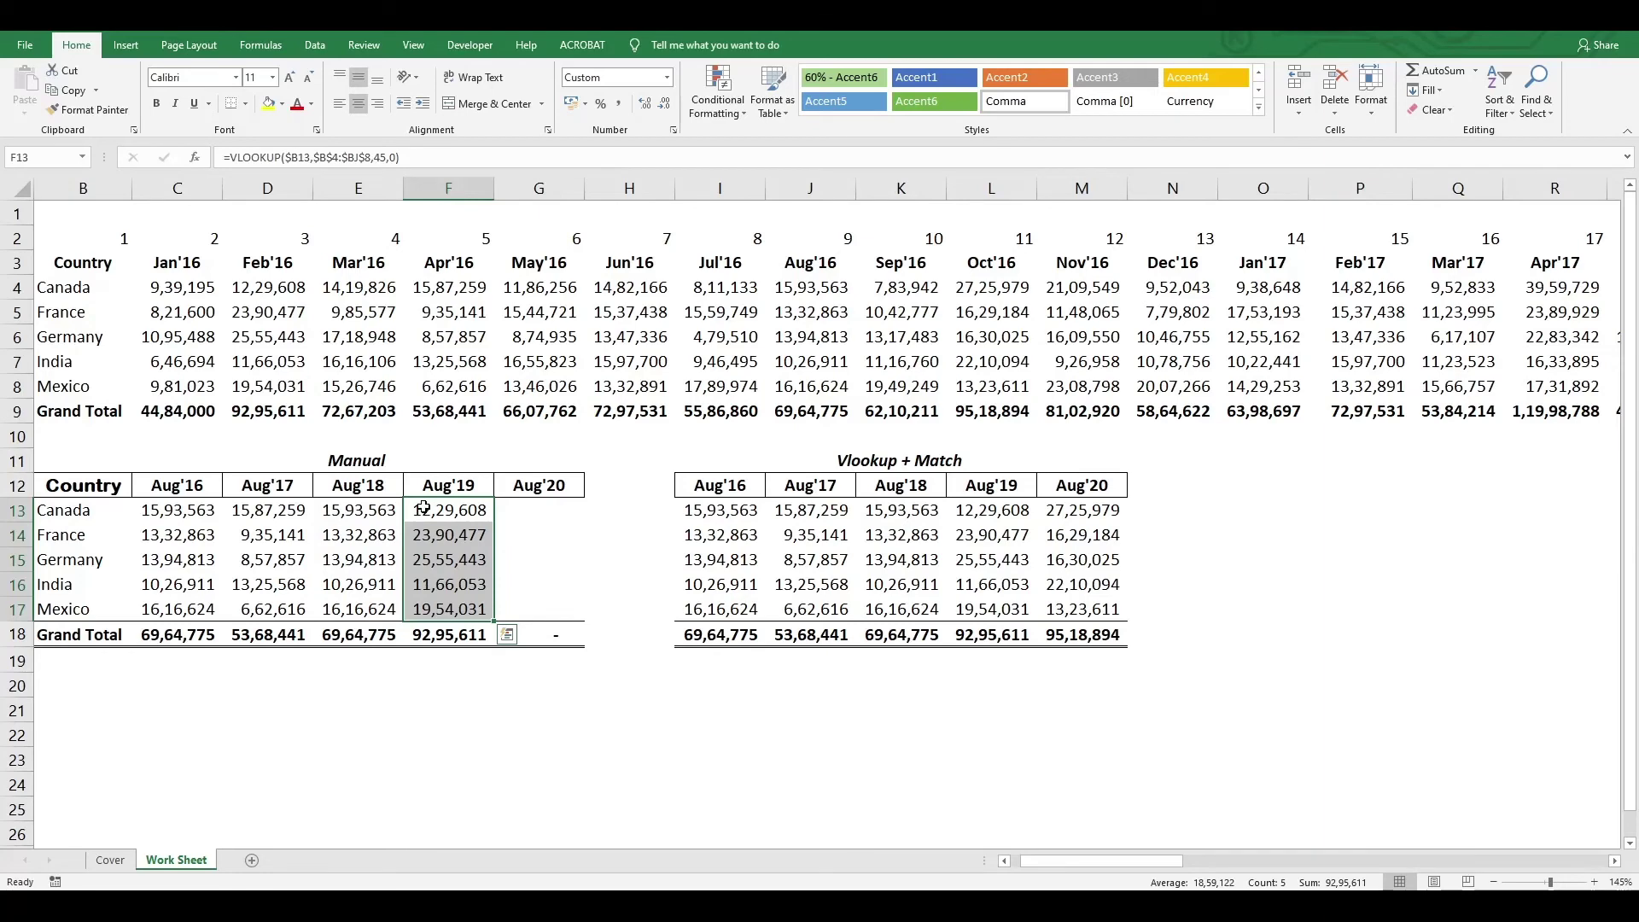
Copy Canada's Aug'19 VLOOKUP formula from F13 to the Aug'20 cell G13 in the Manual table.
{"action": "left_click", "coordinate": [424, 510]}
{"action": "key", "text": "ctrl+c"}
{"action": "key", "text": "Right"}
{"action": "key", "text": "Return"}
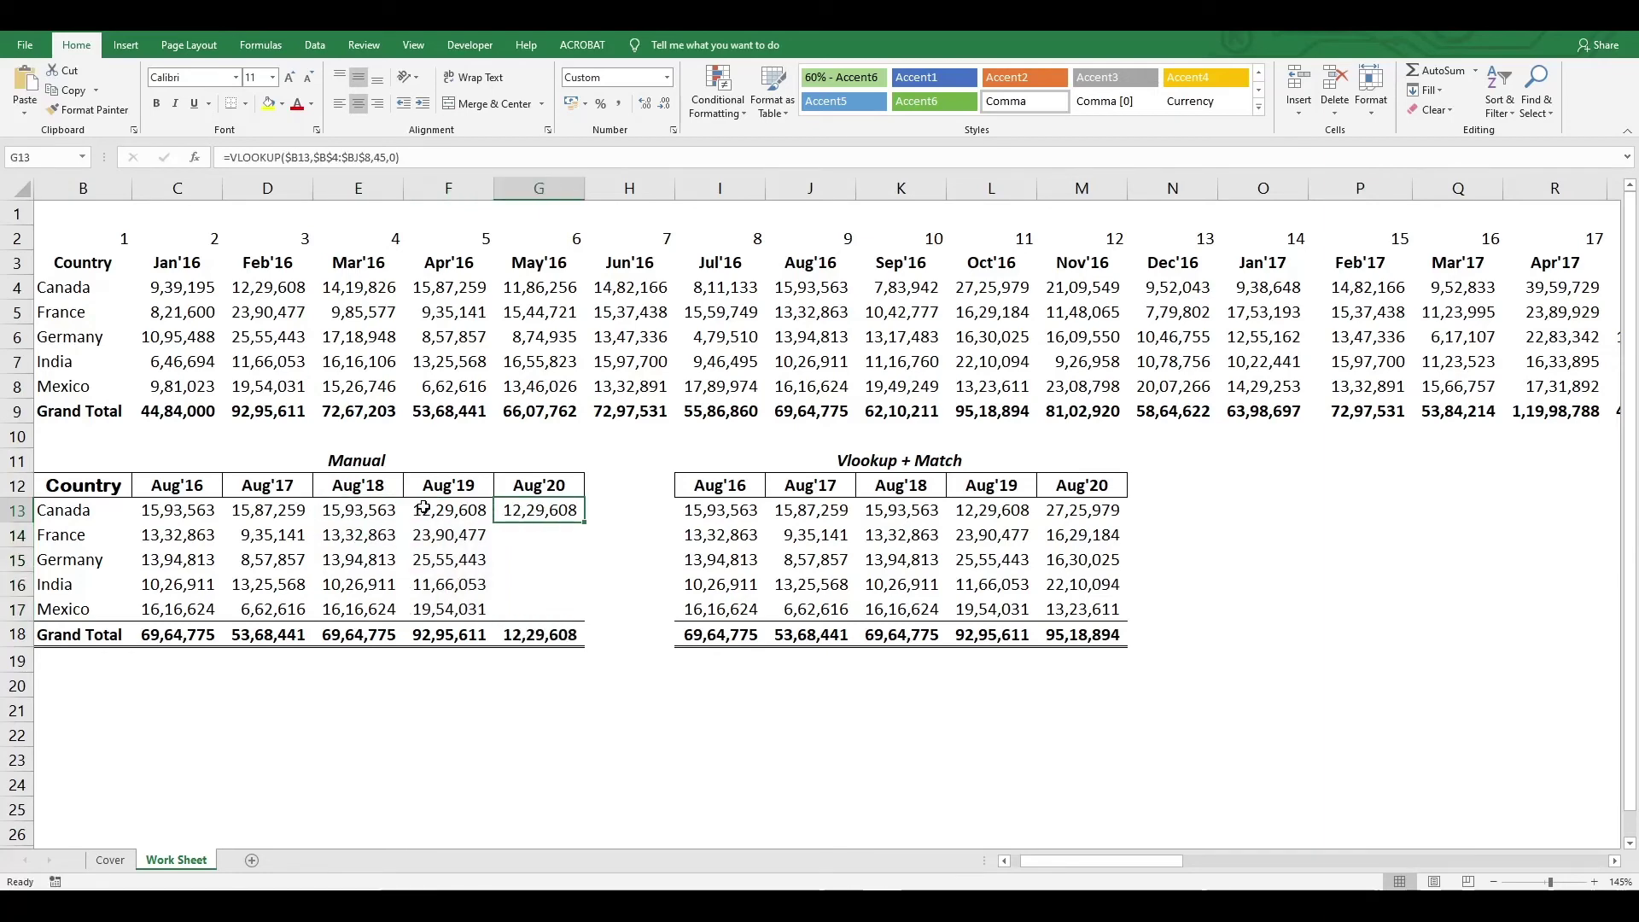
Set the column index number in the G13 VLOOKUP formula to 57.
{"action": "key", "text": "F2"}
{"action": "key", "text": "Left"}
{"action": "key", "text": "Left"}
{"action": "key", "text": "Left"}
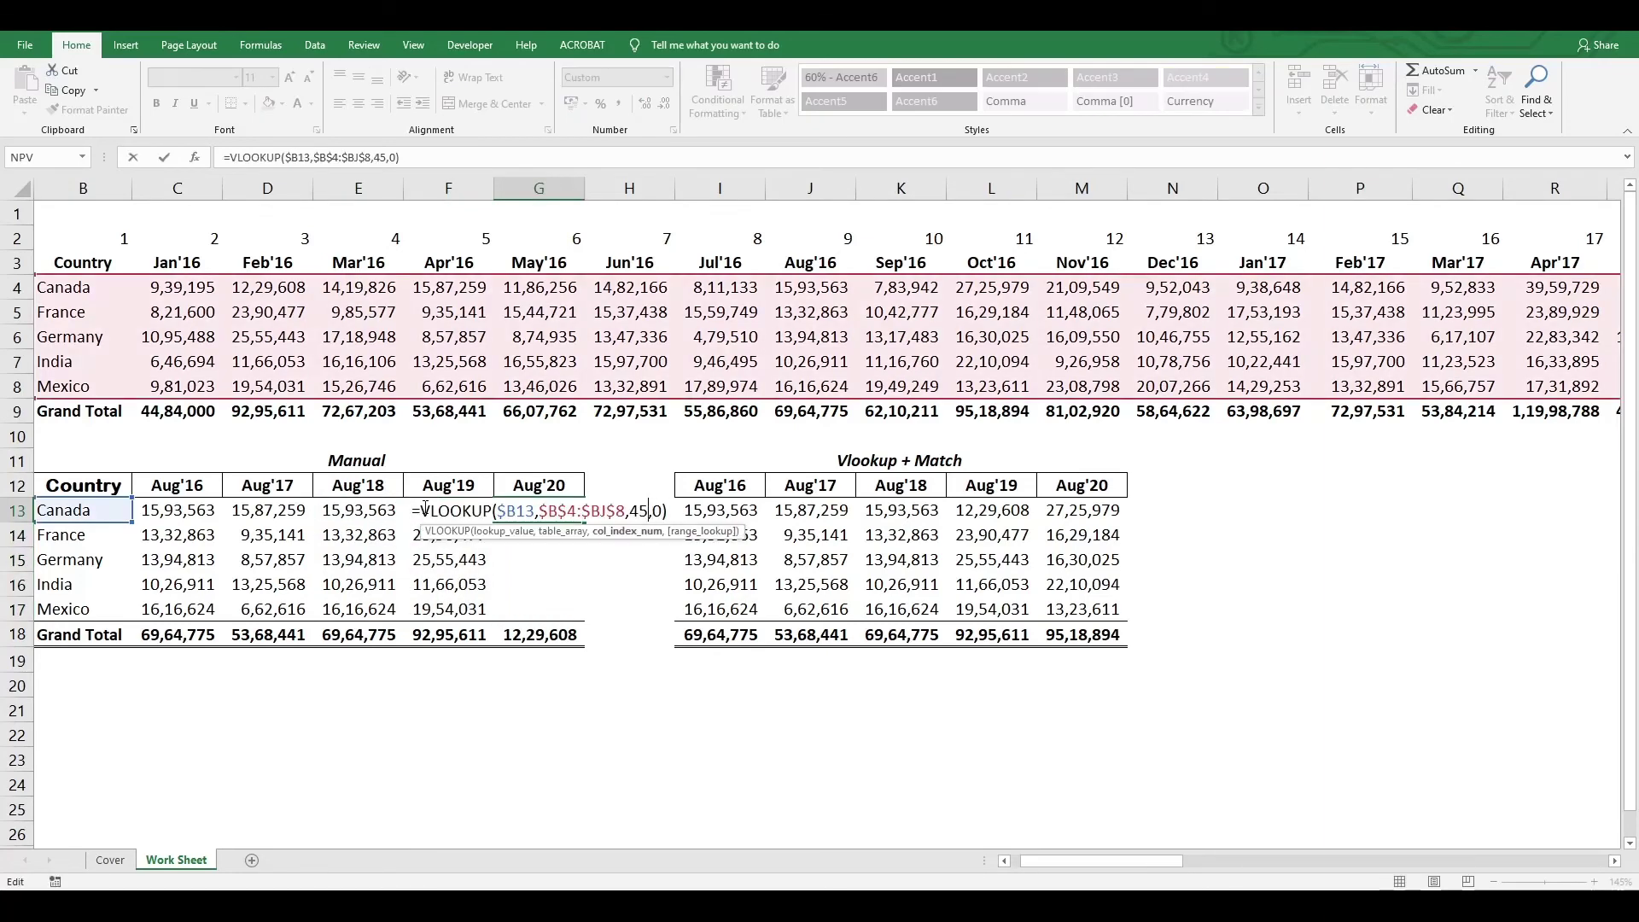
{"action": "key", "text": "BackSpace"}
{"action": "key", "text": "BackSpace"}
{"action": "type", "text": "57"}
{"action": "key", "text": "Return"}
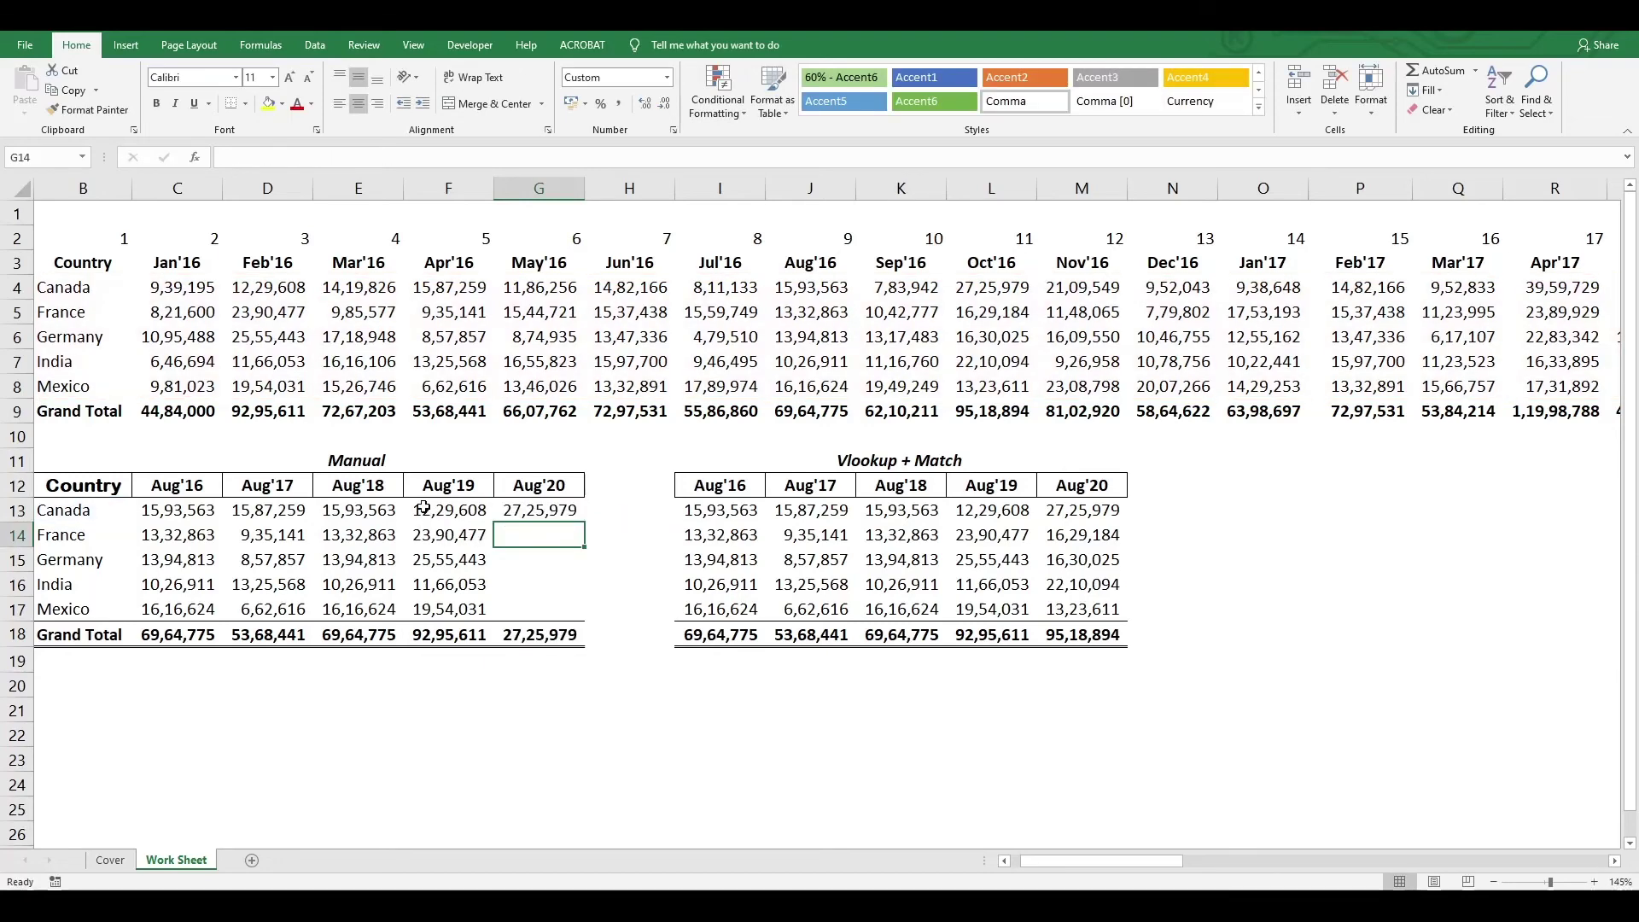
Copy the Aug'20 VLOOKUP formula in G13 down through G17.
{"action": "key", "text": "Up"}
{"action": "key", "text": "ctrl+c"}
{"action": "key", "text": "shift+Down"}
{"action": "key", "text": "shift+Down"}
{"action": "key", "text": "shift+Down"}
{"action": "key", "text": "shift+Down"}
{"action": "key", "text": "shift+Down"}
{"action": "key", "text": "shift+Up"}
{"action": "key", "text": "ctrl+v"}
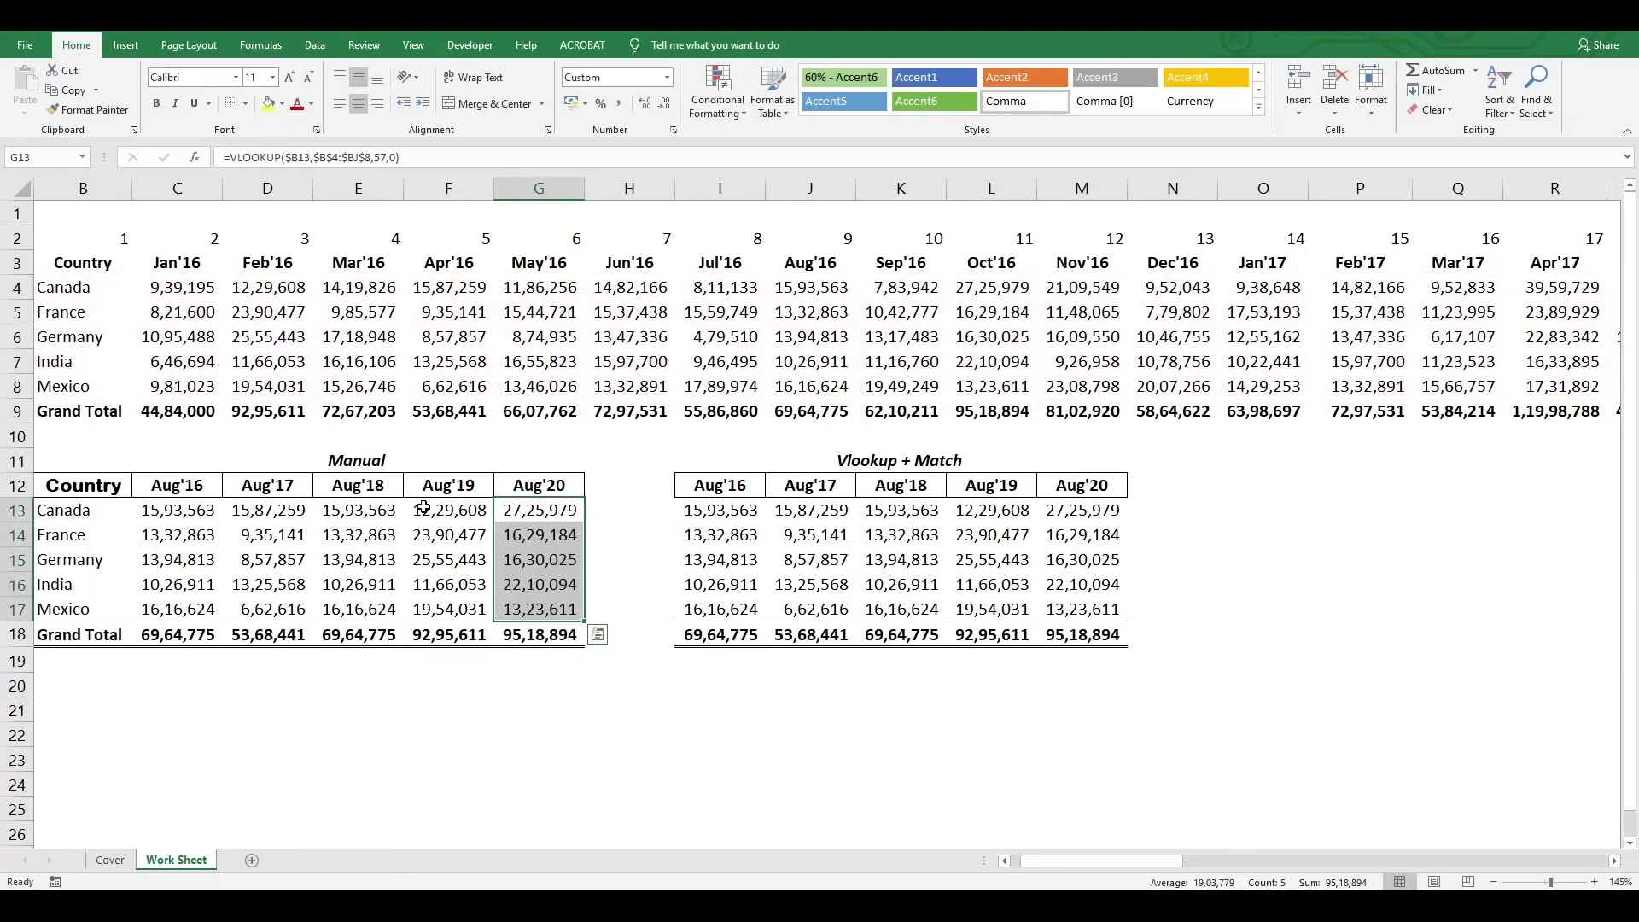
Examine Canada's Aug'16 VLOOKUP and MATCH formula in cell I13 of the Vlookup + Match table.
{"action": "left_click", "coordinate": [932, 690]}
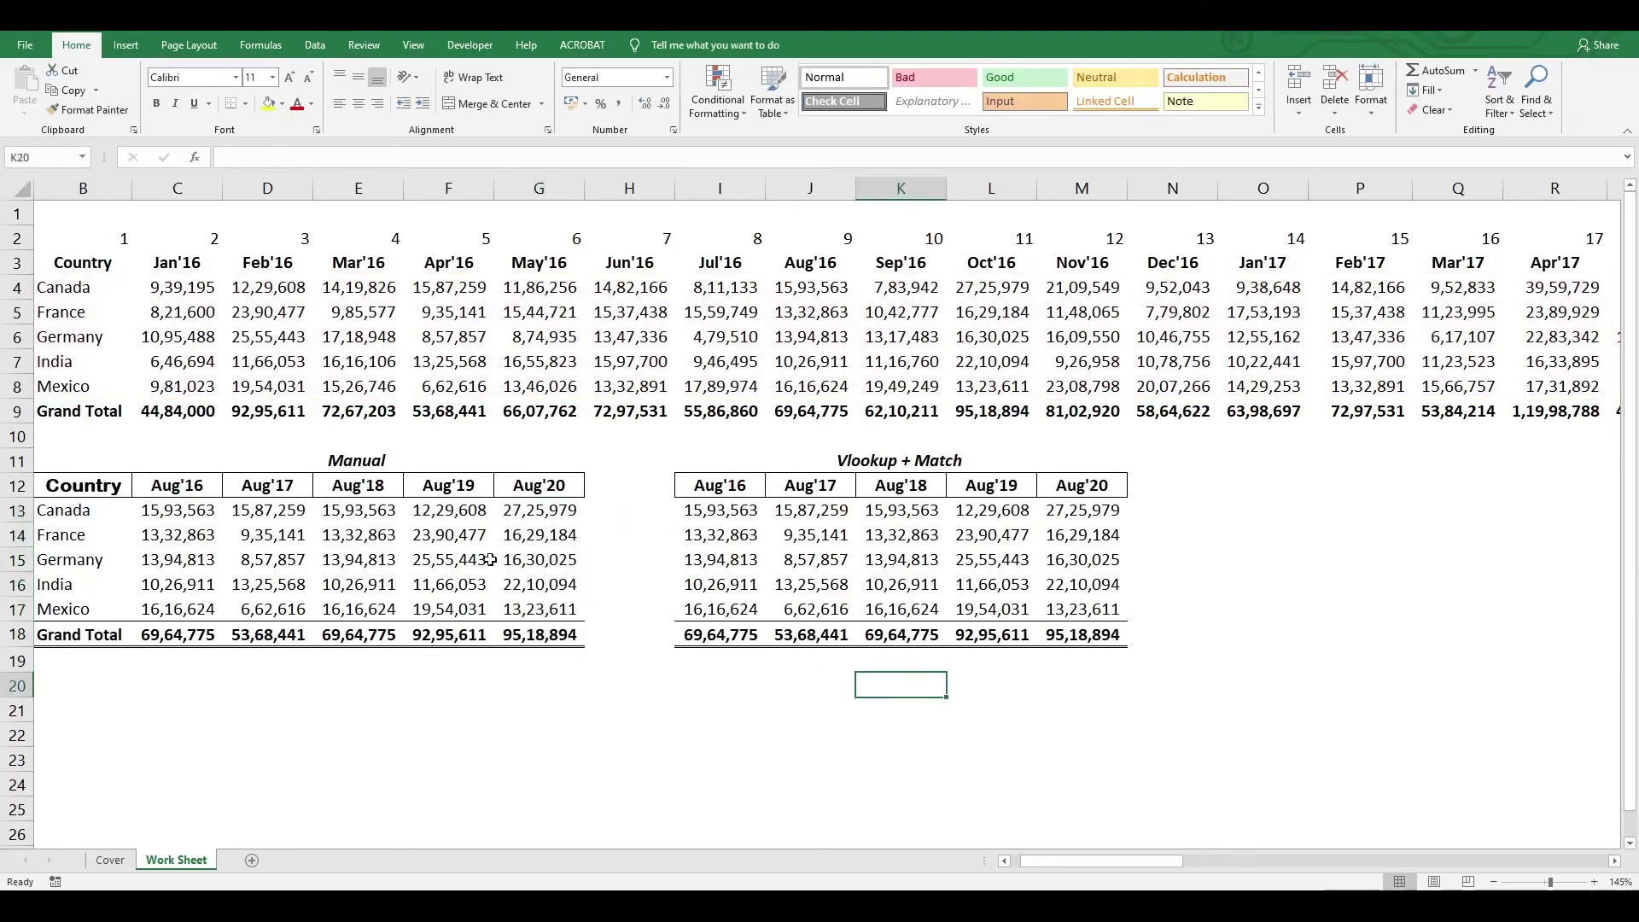
{"action": "key", "text": "Left"}
{"action": "key", "text": "Left"}
{"action": "key", "text": "Left"}
{"action": "key", "text": "Left"}
{"action": "key", "text": "Left"}
{"action": "key", "text": "Left"}
{"action": "key", "text": "Left"}
{"action": "key", "text": "Left"}
{"action": "key", "text": "Left"}
{"action": "key", "text": "Left"}
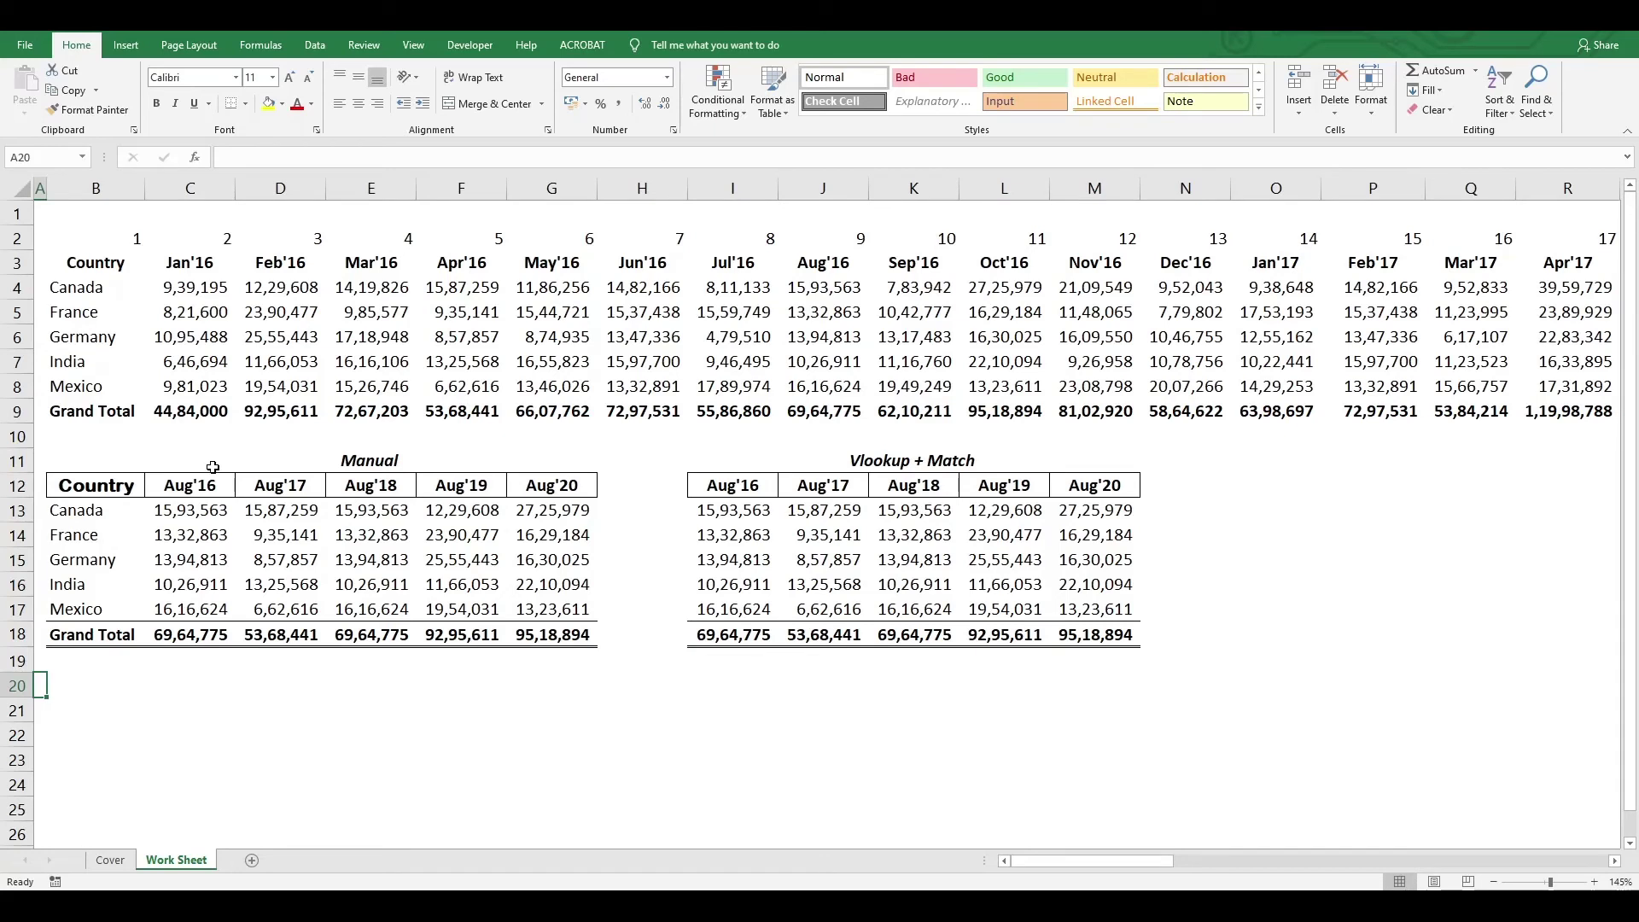
{"action": "left_click", "coordinate": [733, 511]}
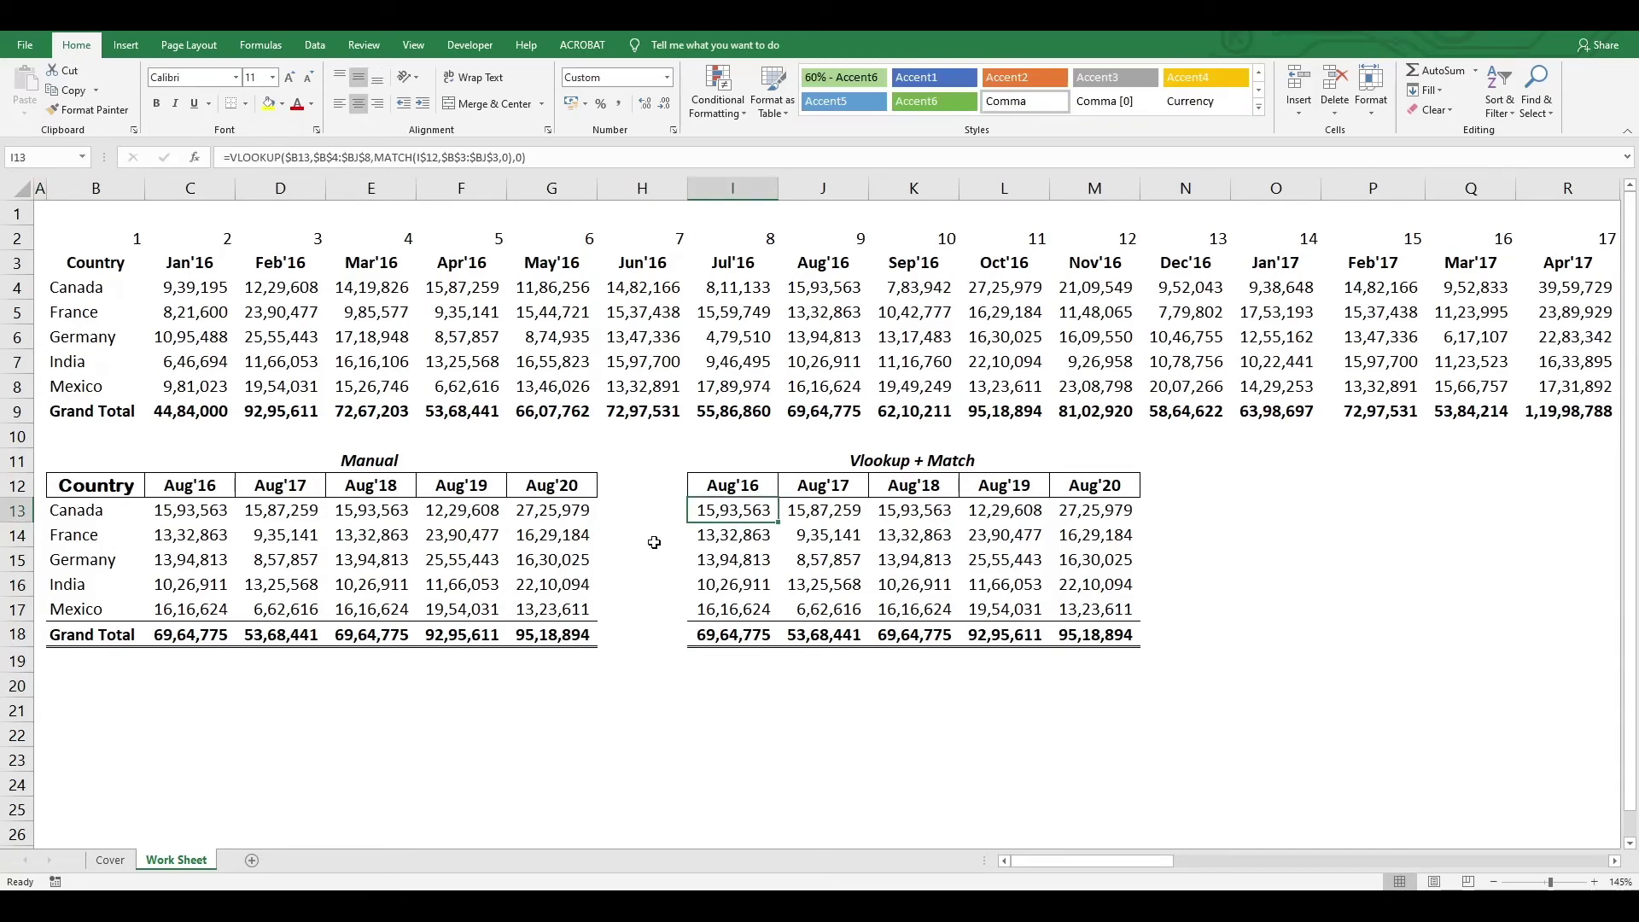